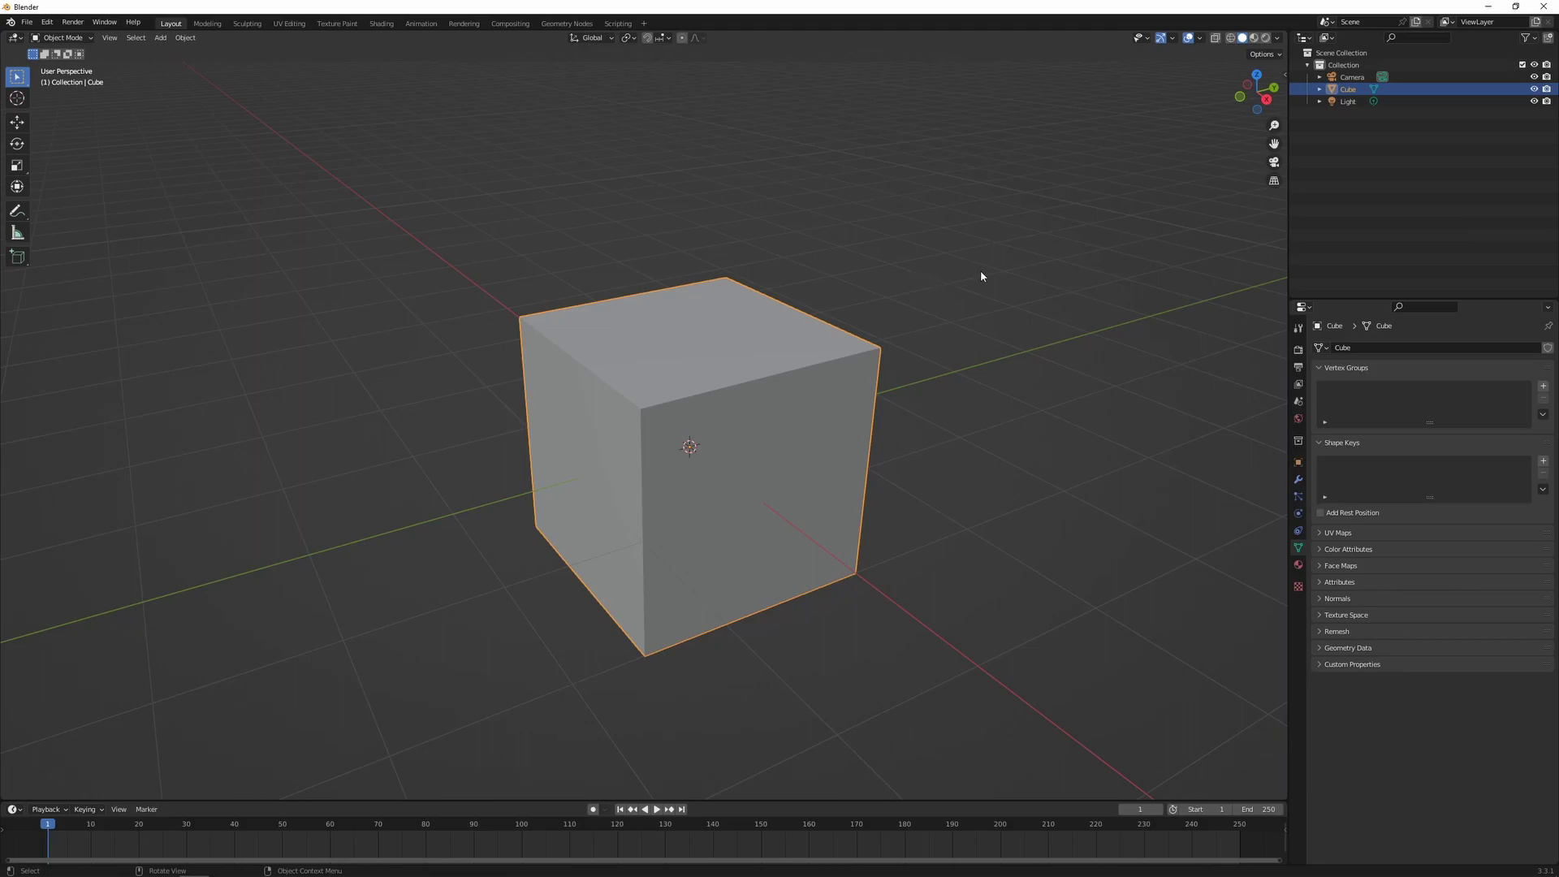
Step: Switch the default cube between Object Mode and Edit Mode, ending in Edit Mode
key("Tab")
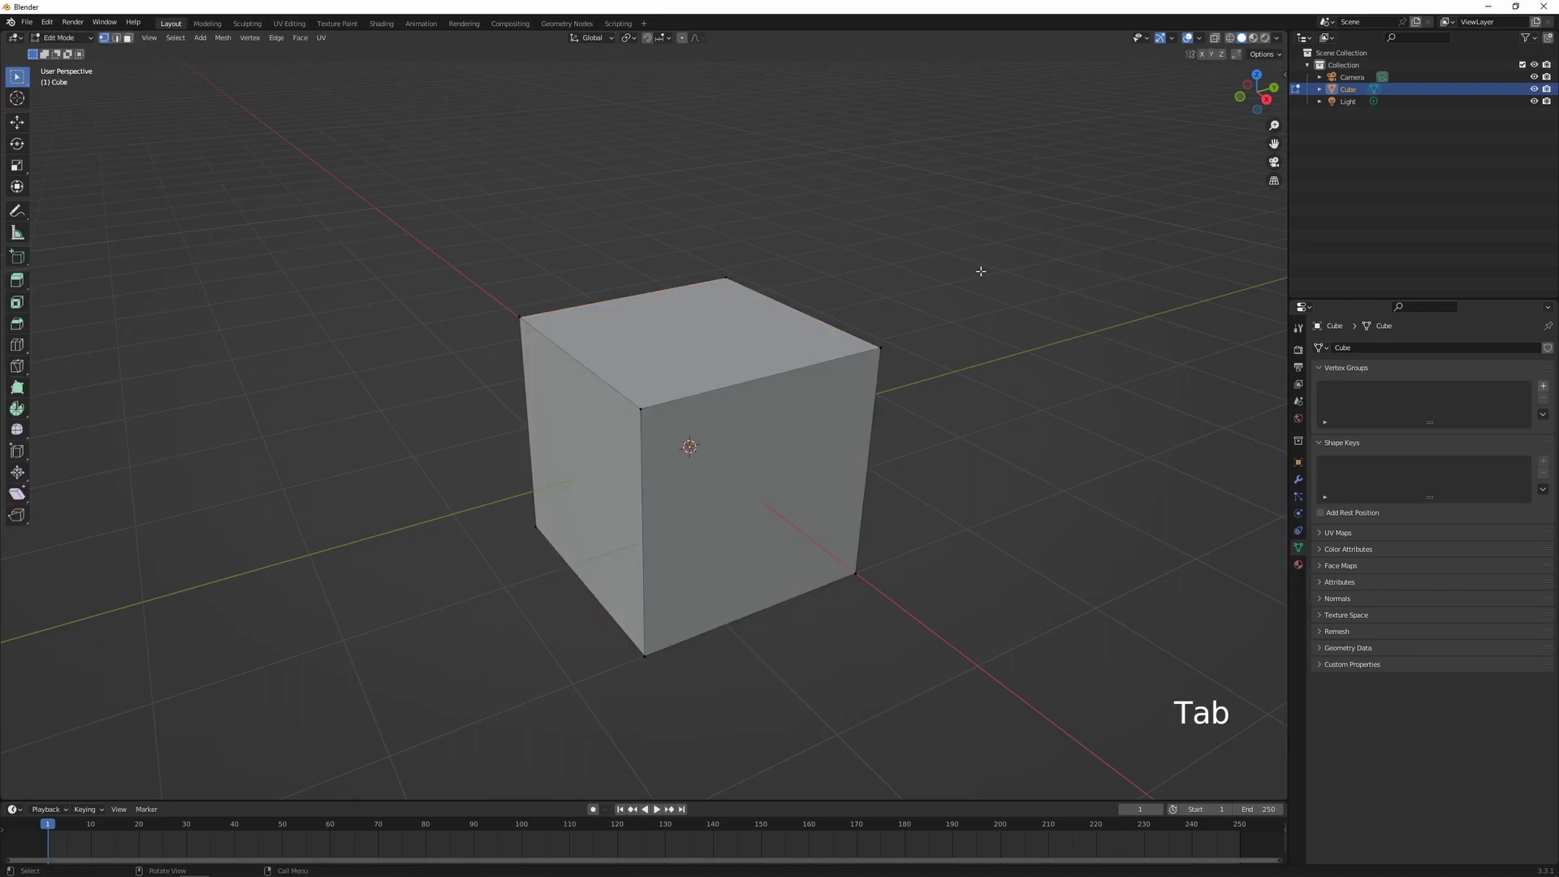
key("Tab")
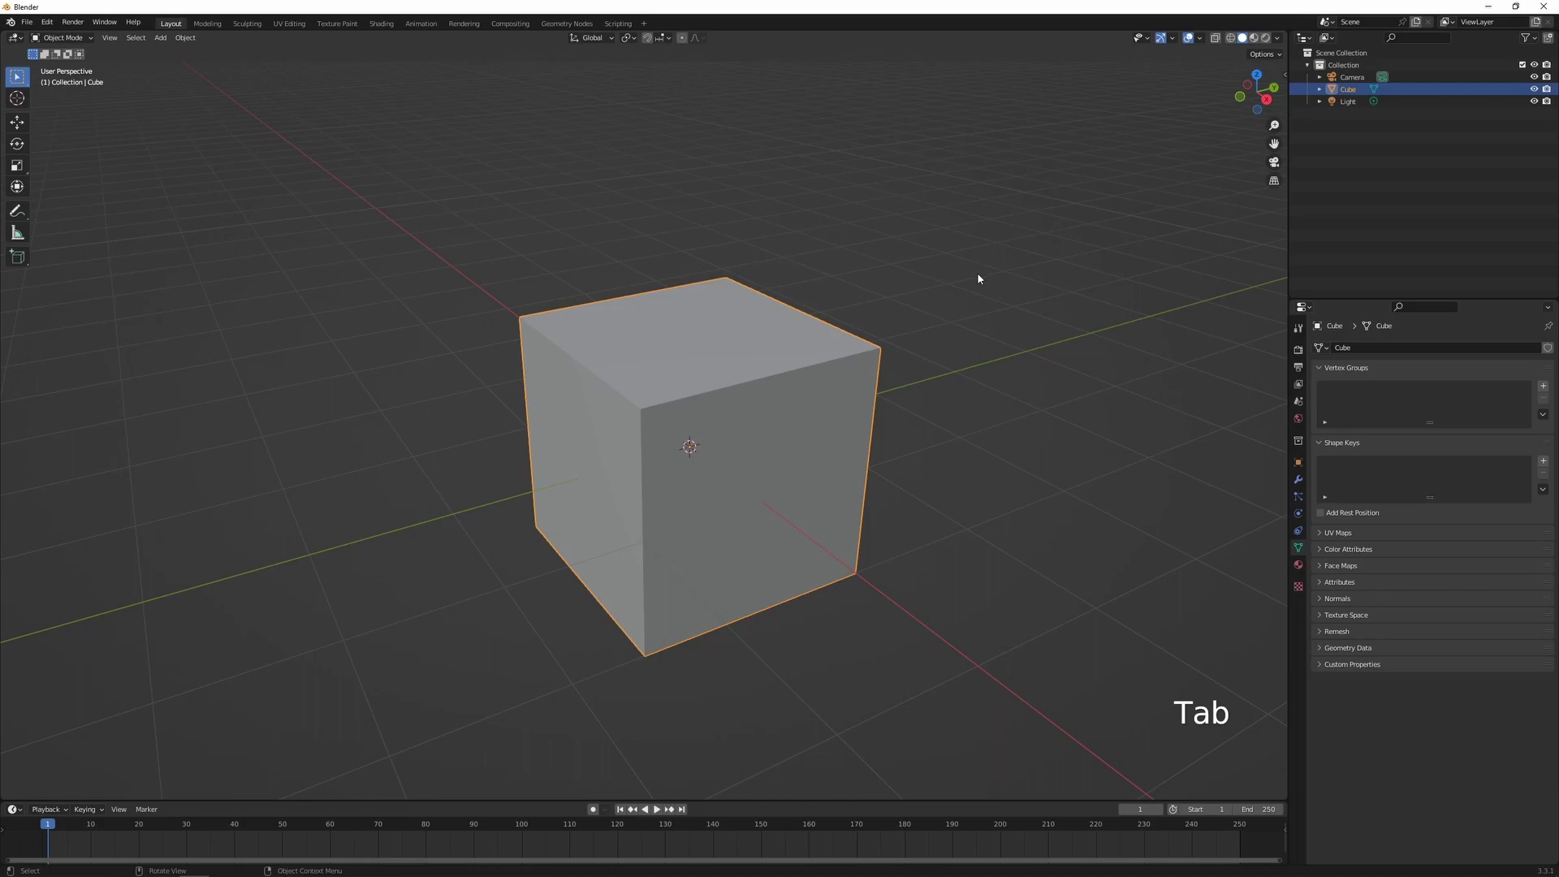
key("Tab")
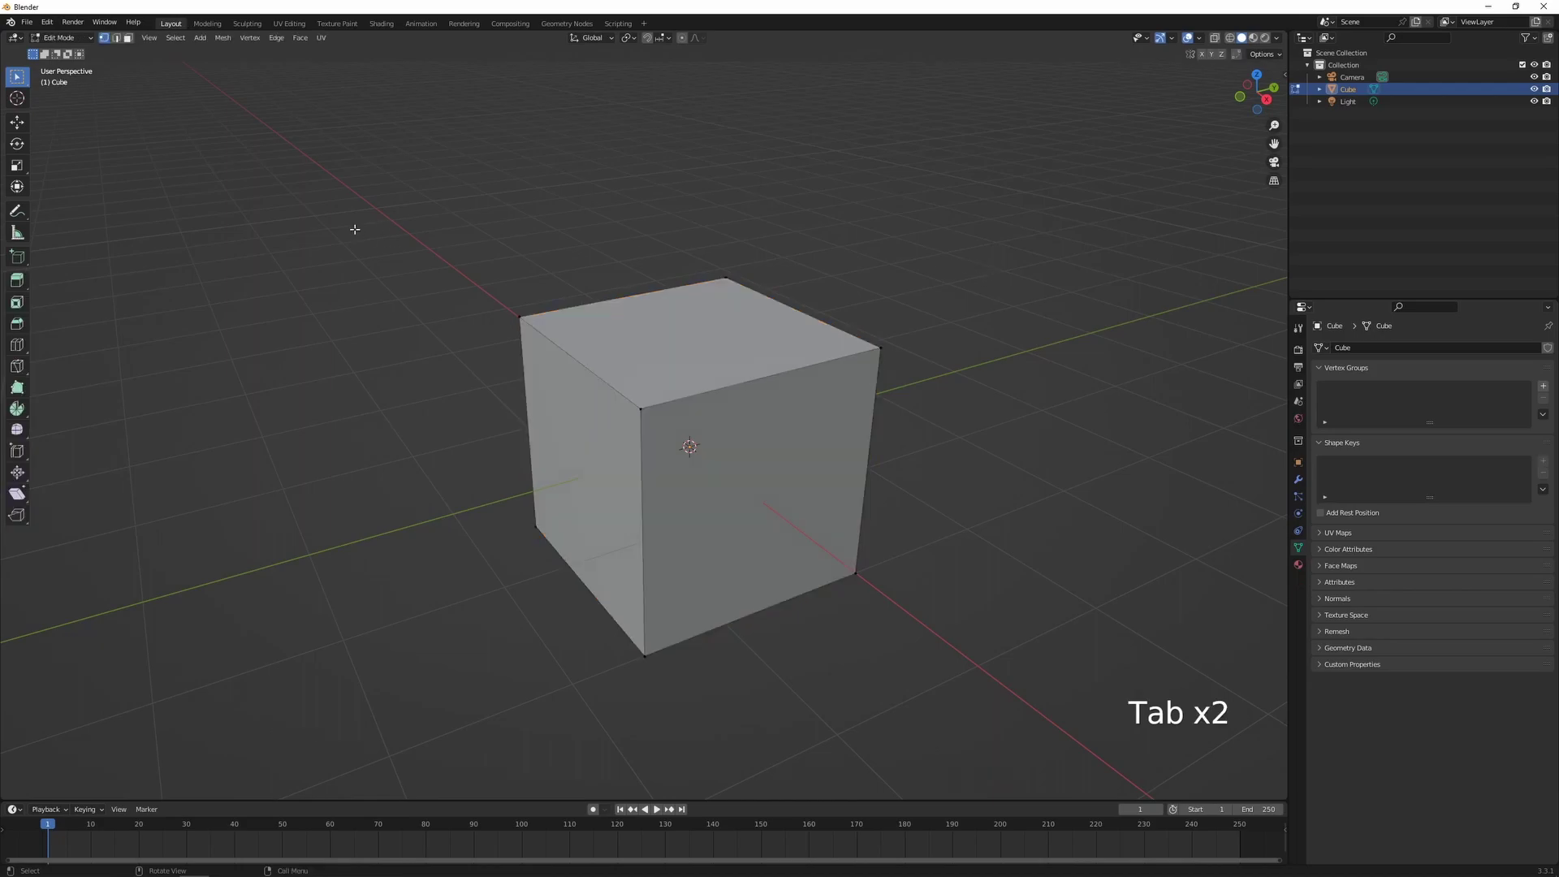
left_click(85, 39)
Step: Cycle through vertex, edge and face selection, try combining modes, and return to vertex selection only
key("1")
key("2")
key("3")
key("1")
key("2")
key("3")
key("shift+1")
key("shift+2")
key("1")
Step: Toggle X-ray on to pick the cube's hidden rear bottom vertex, and leave X-ray switched off
key("alt")
key("alt+z")
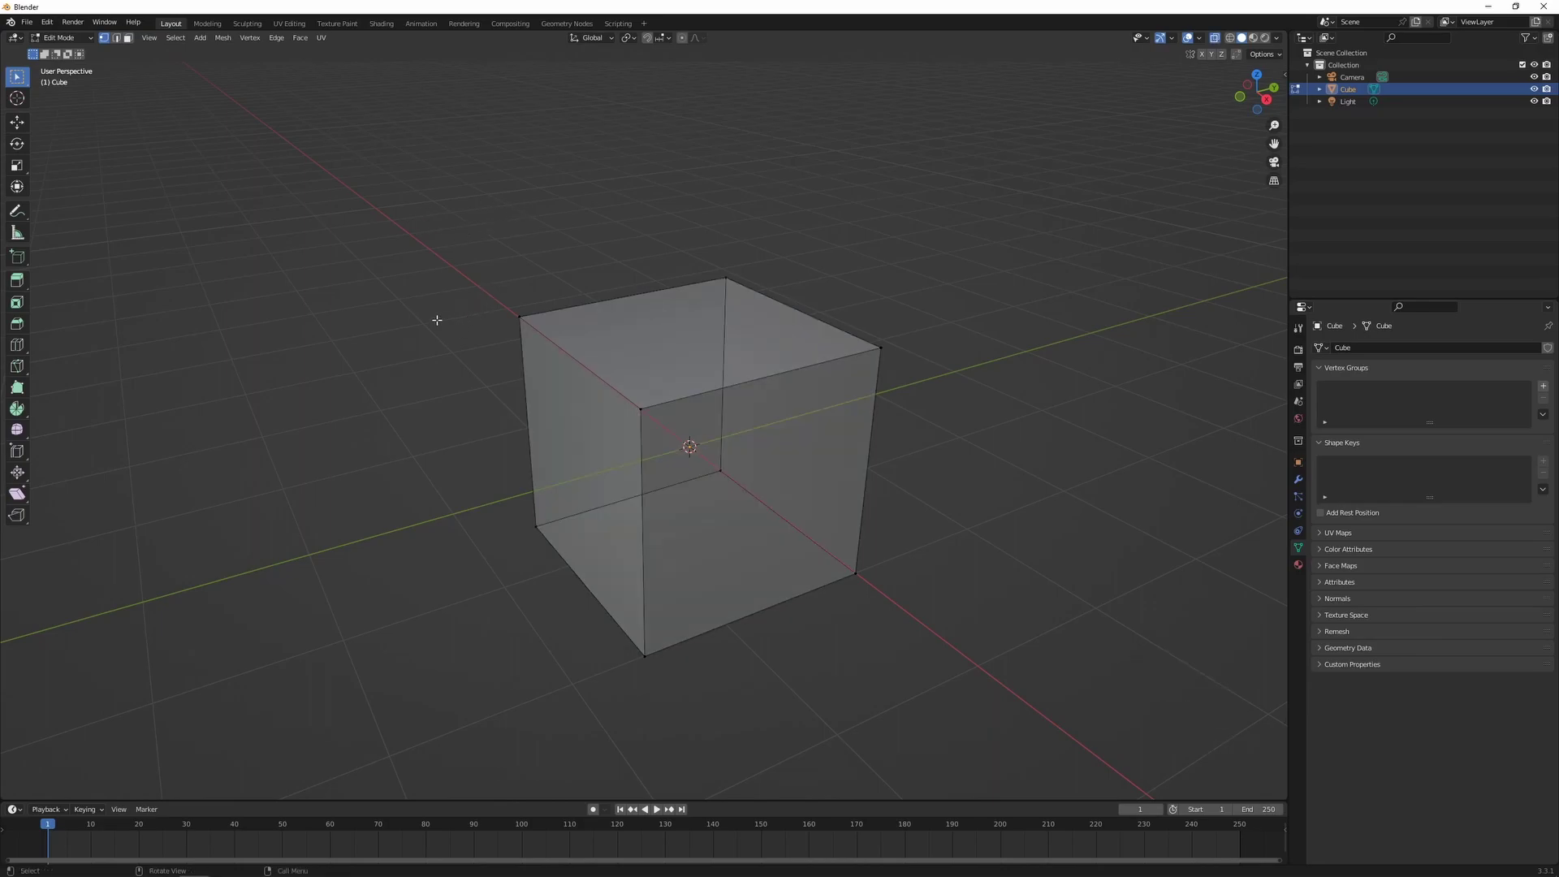
left_click(717, 472)
key("alt+z")
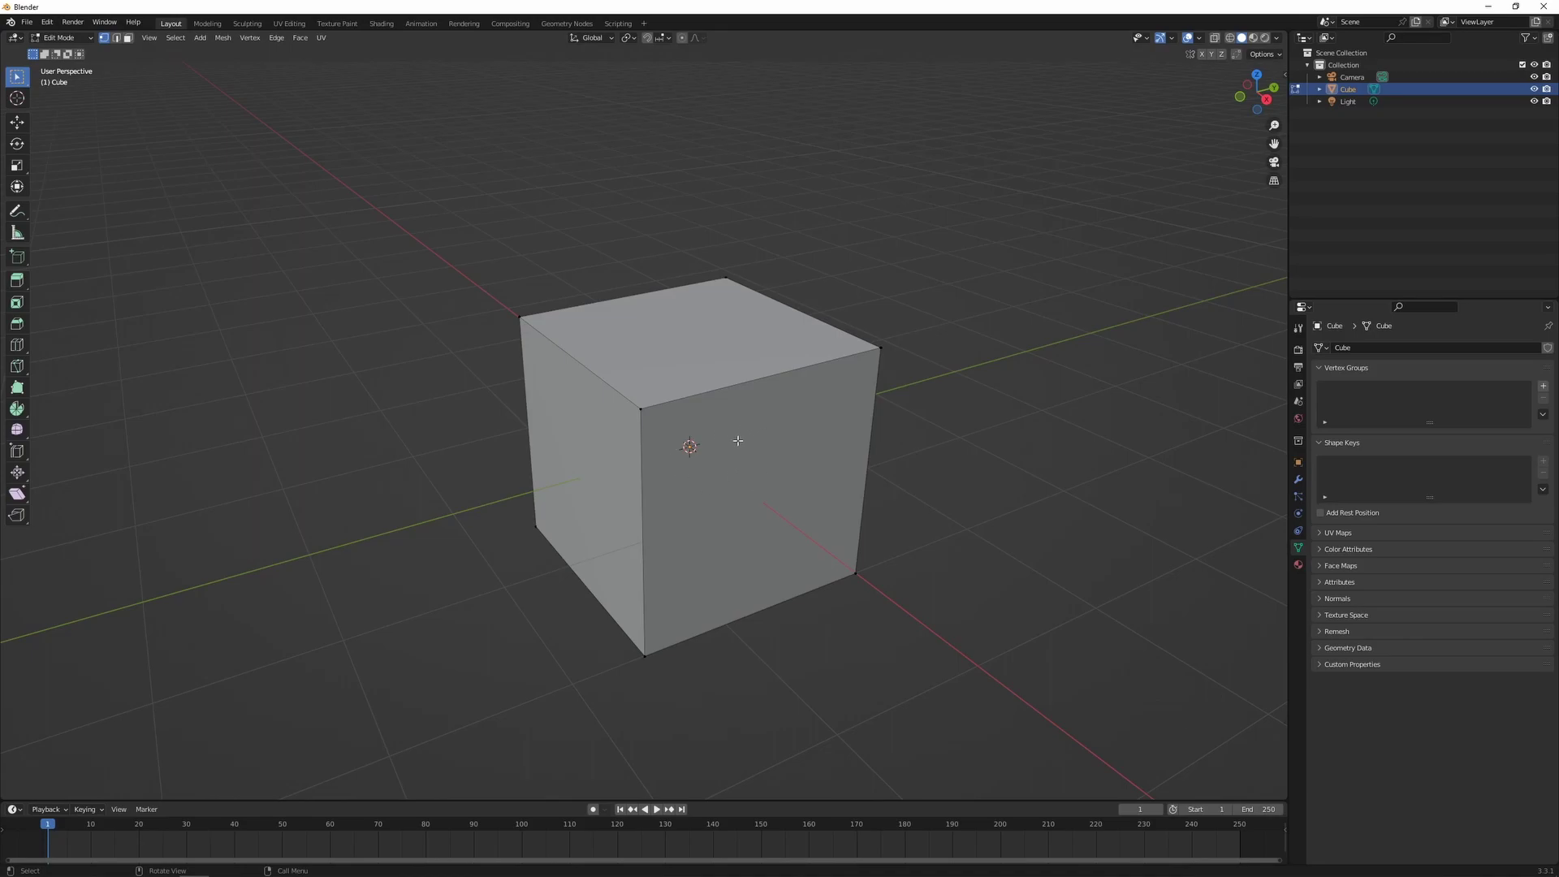
left_click(1216, 38)
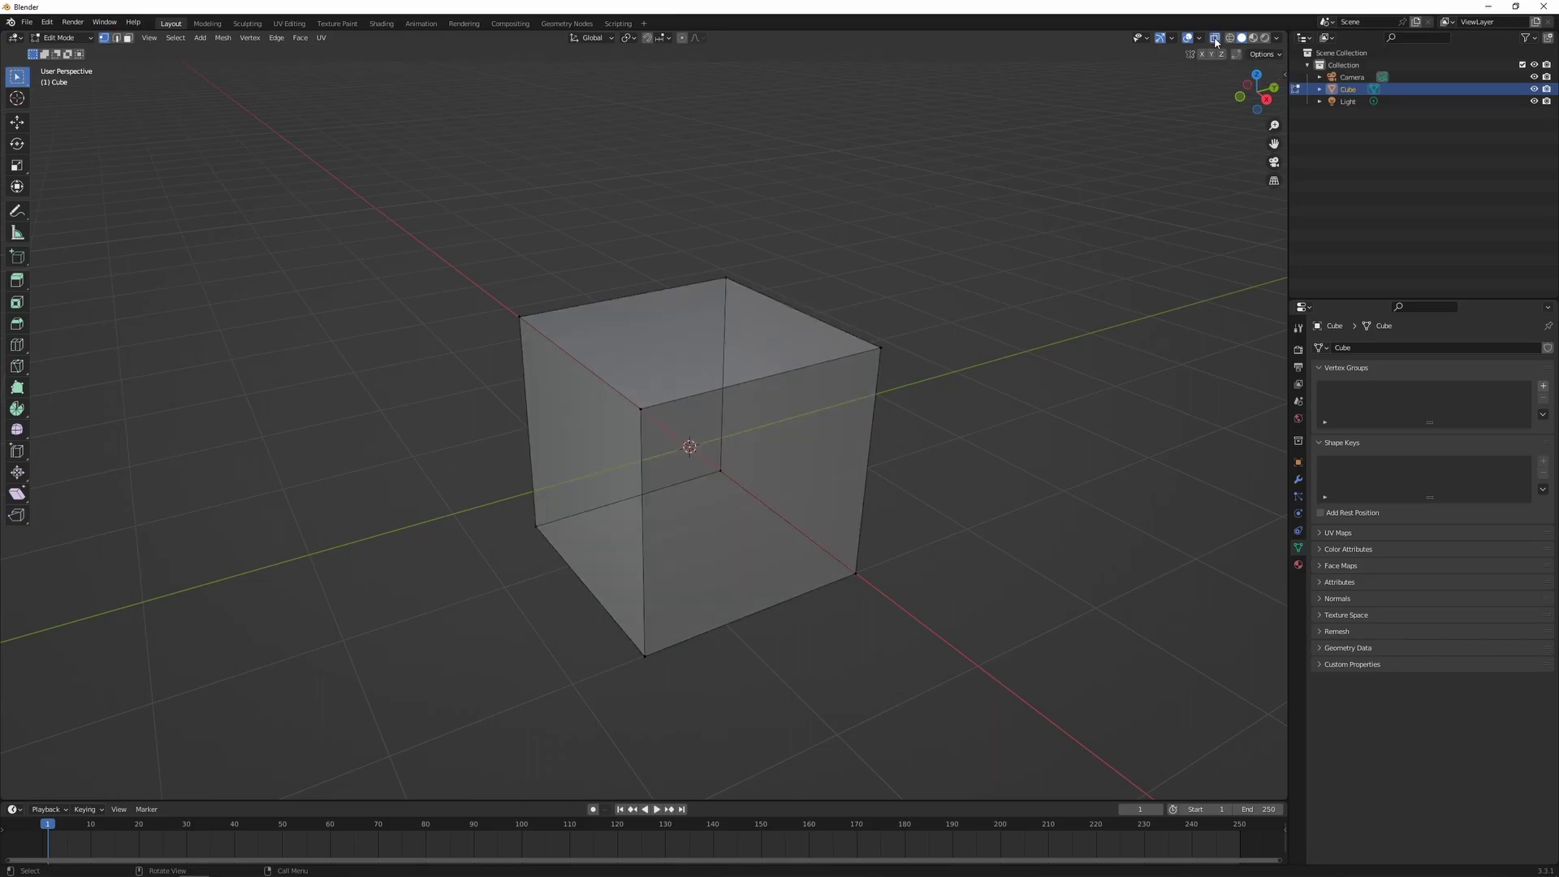
left_click(1216, 39)
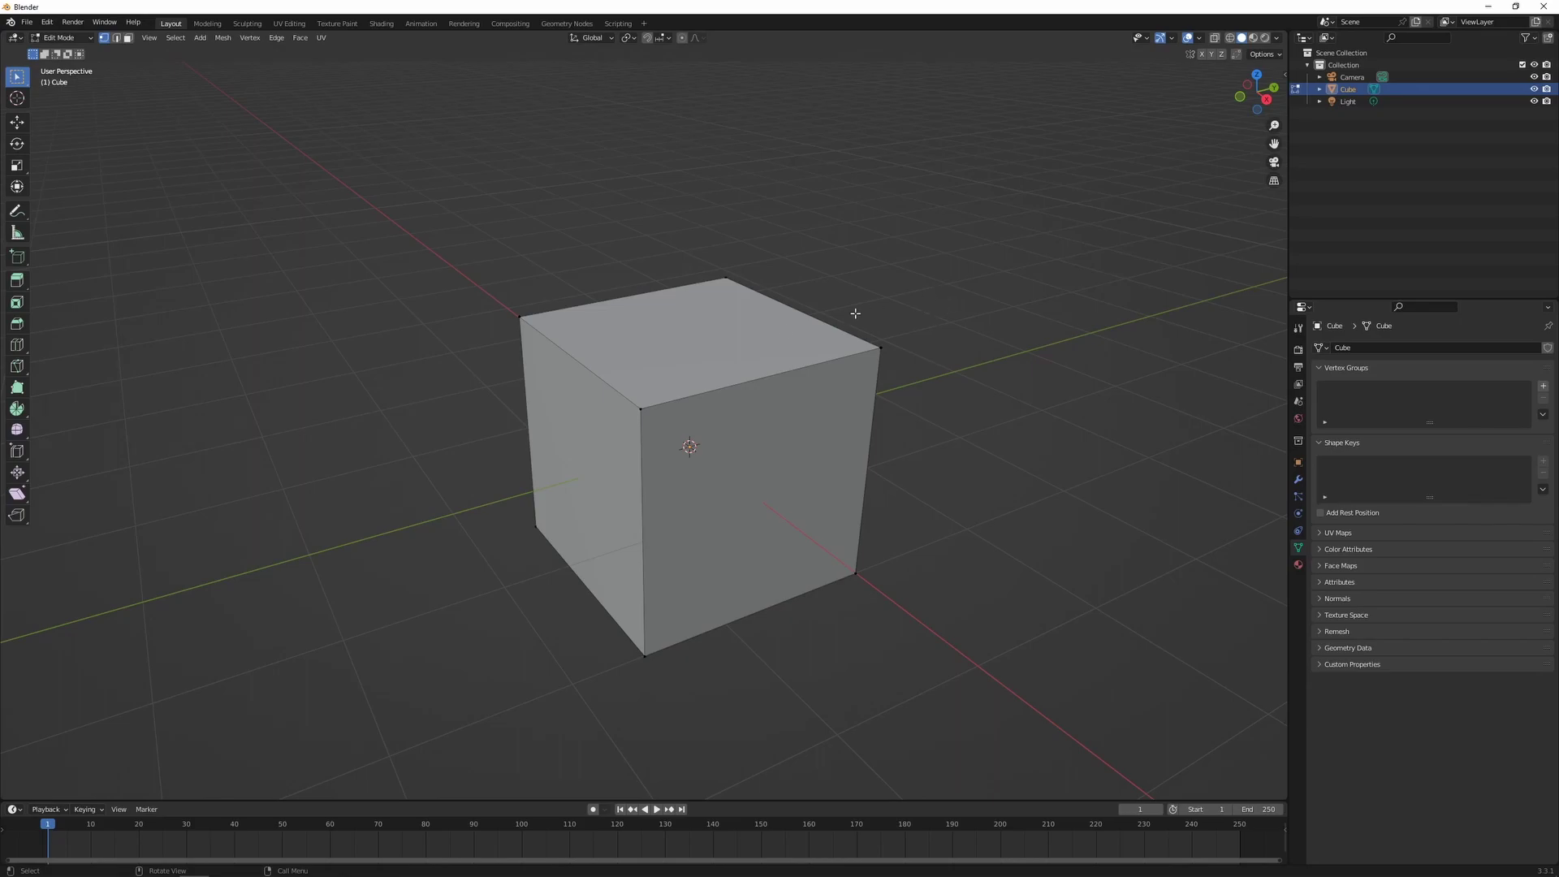
Step: Try moving the cube's nearest top vertex along X, Z and Y, entering 1 m on the Y axis
left_click(645, 411)
key("g")
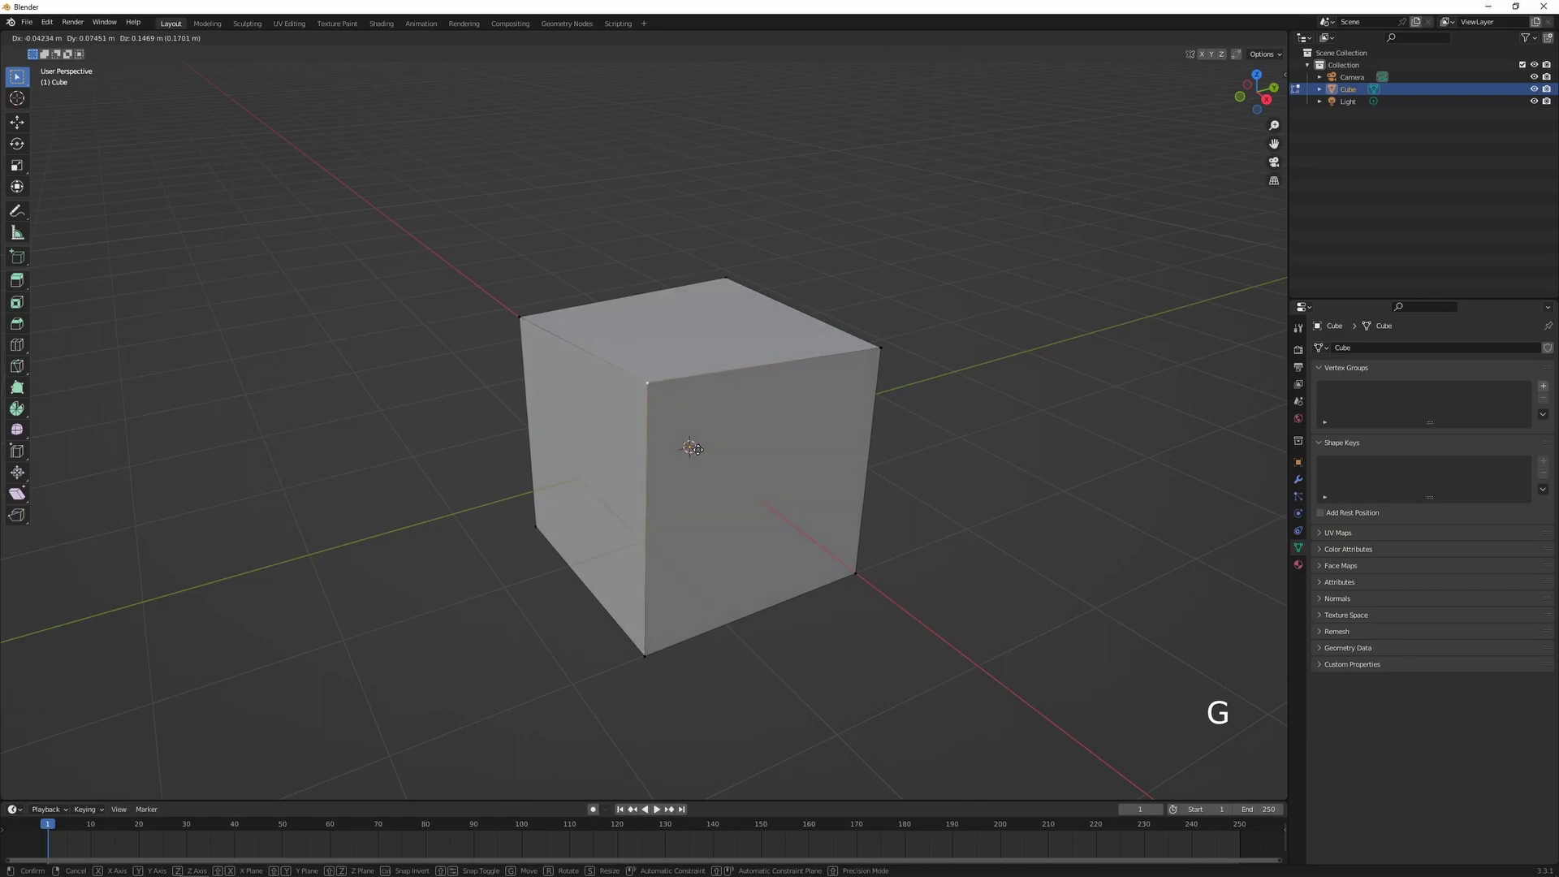
key("x")
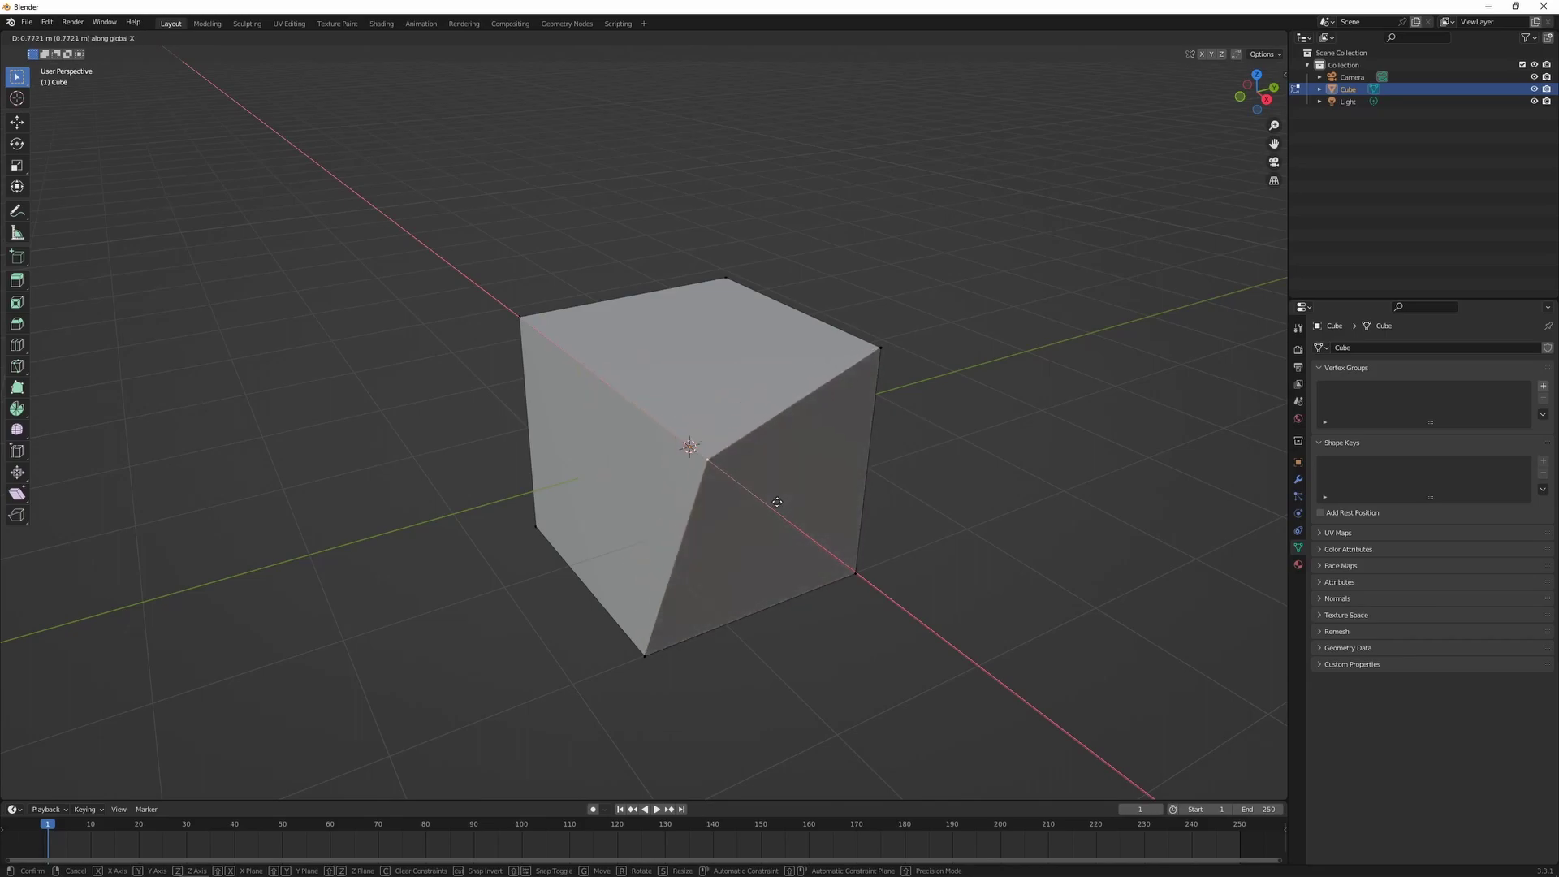
key("z")
key("y")
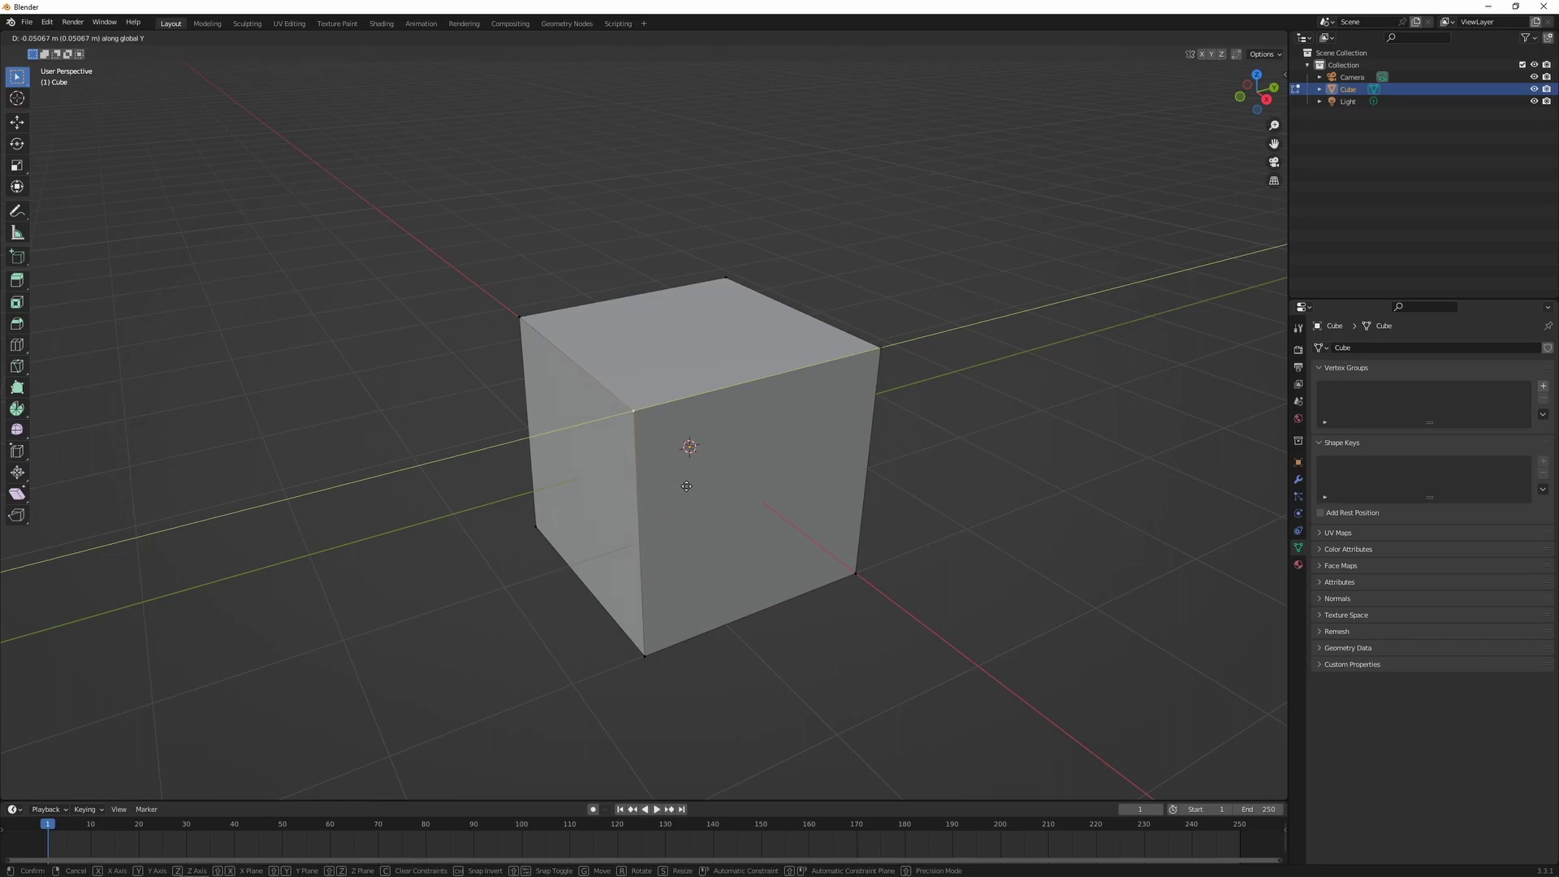
key("1")
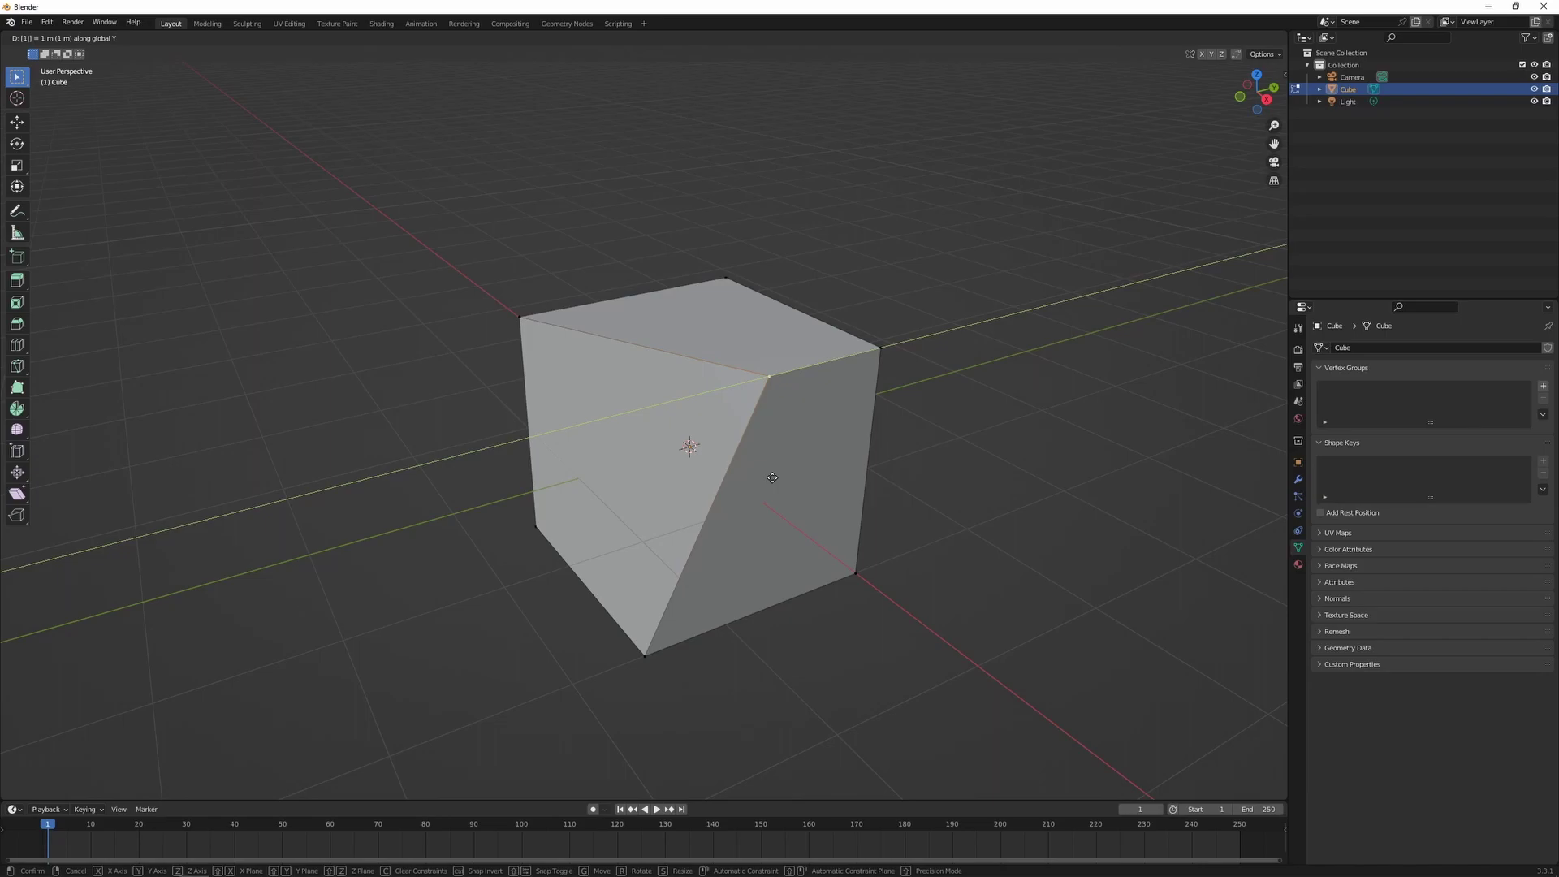
key("Escape")
Step: Scale the cube's top edge running along X by 0.5 on the X axis, and undo the scaling
key("2")
left_click(605, 369)
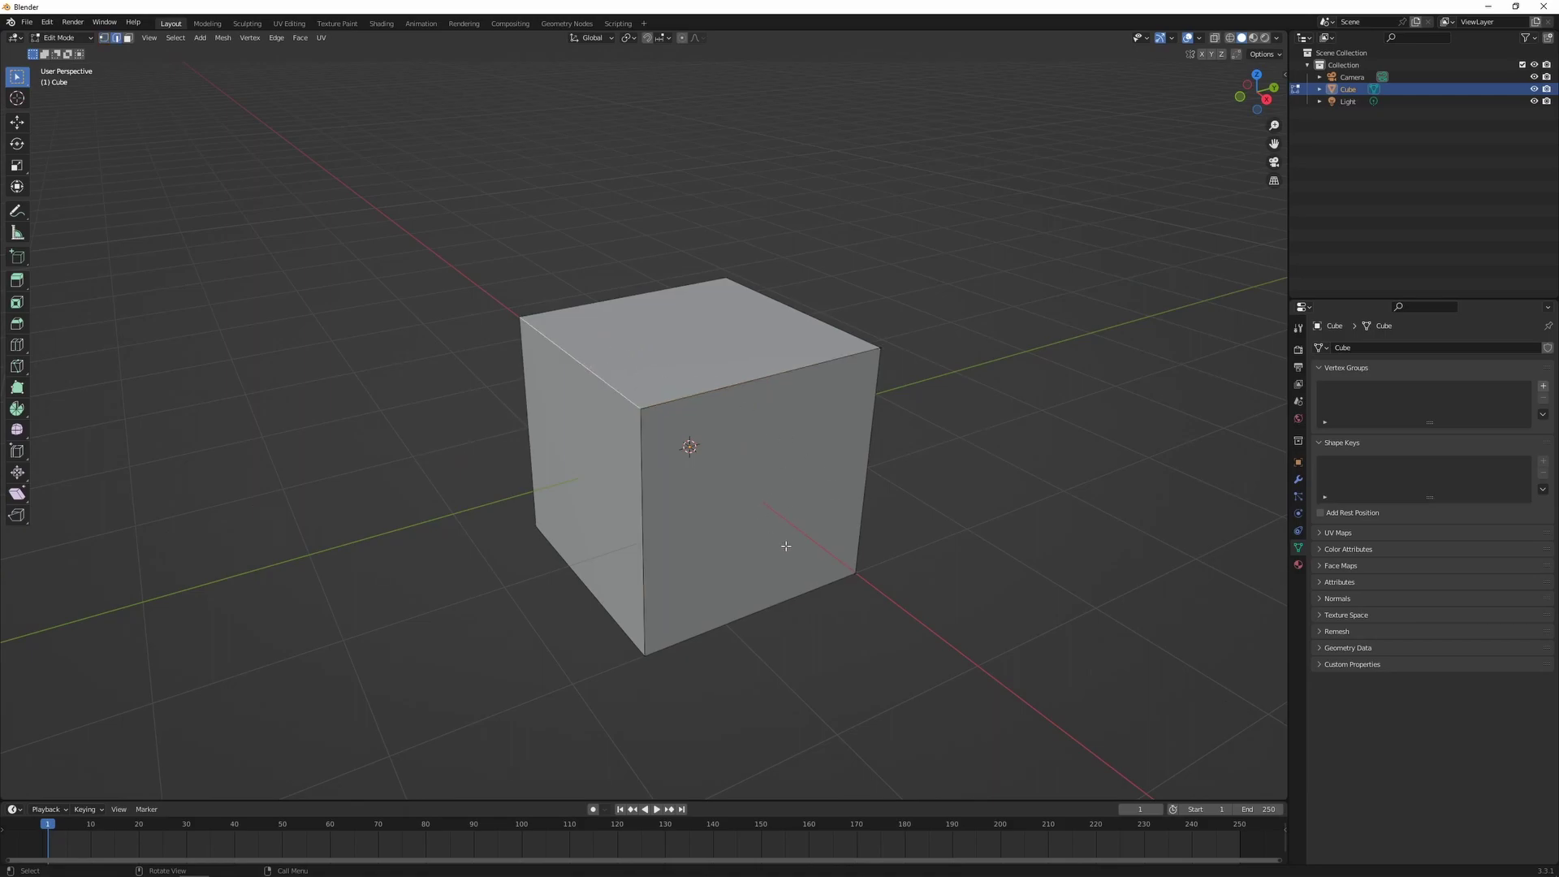
key("s")
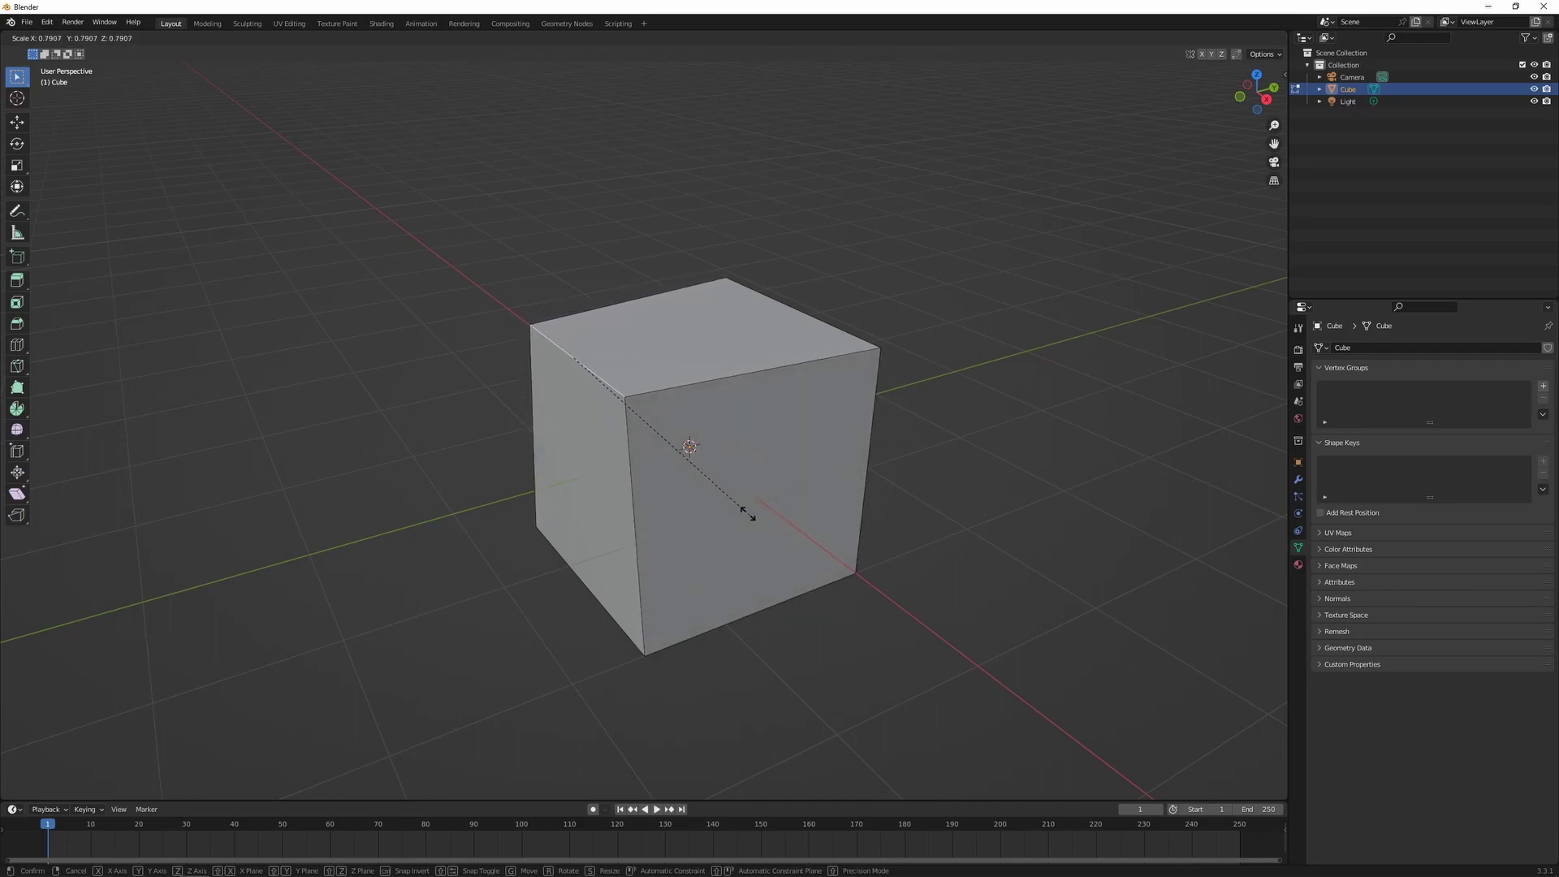
key("x")
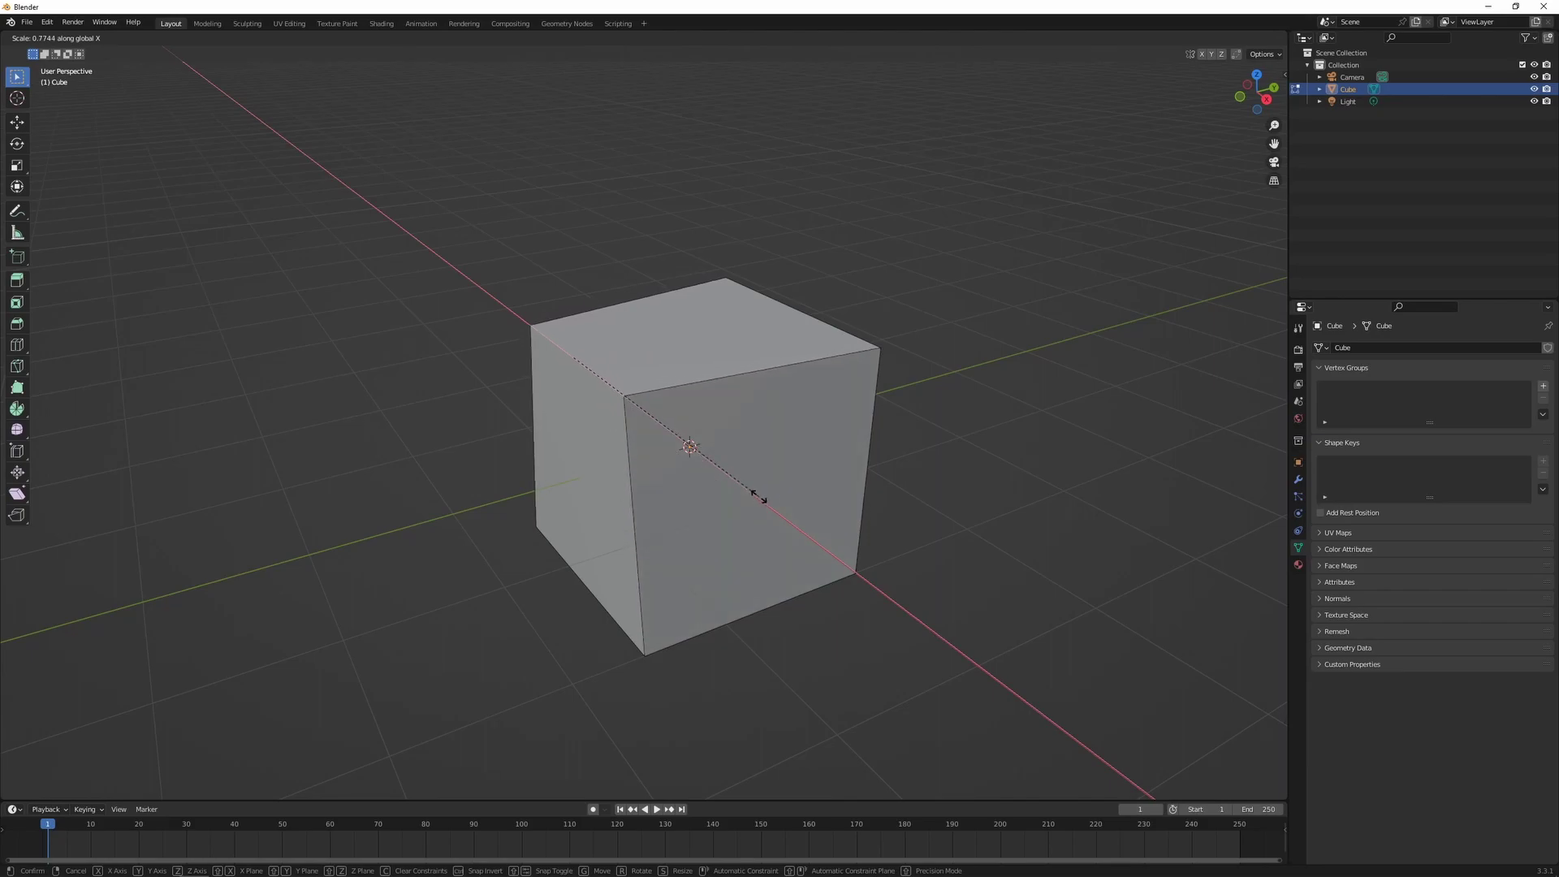
type("0")
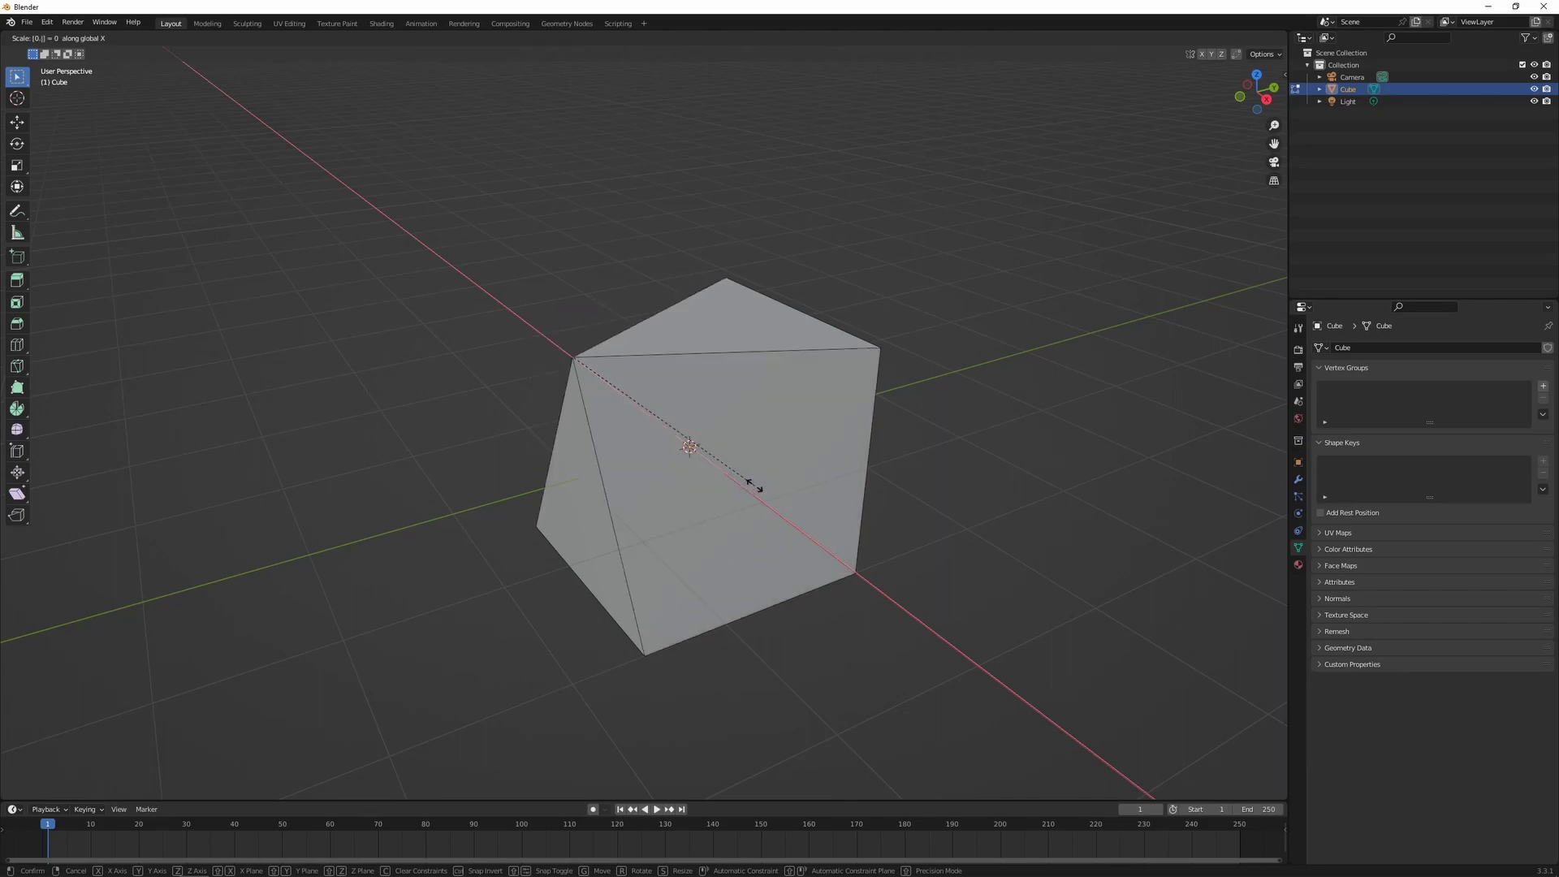
type(".5")
key("Return")
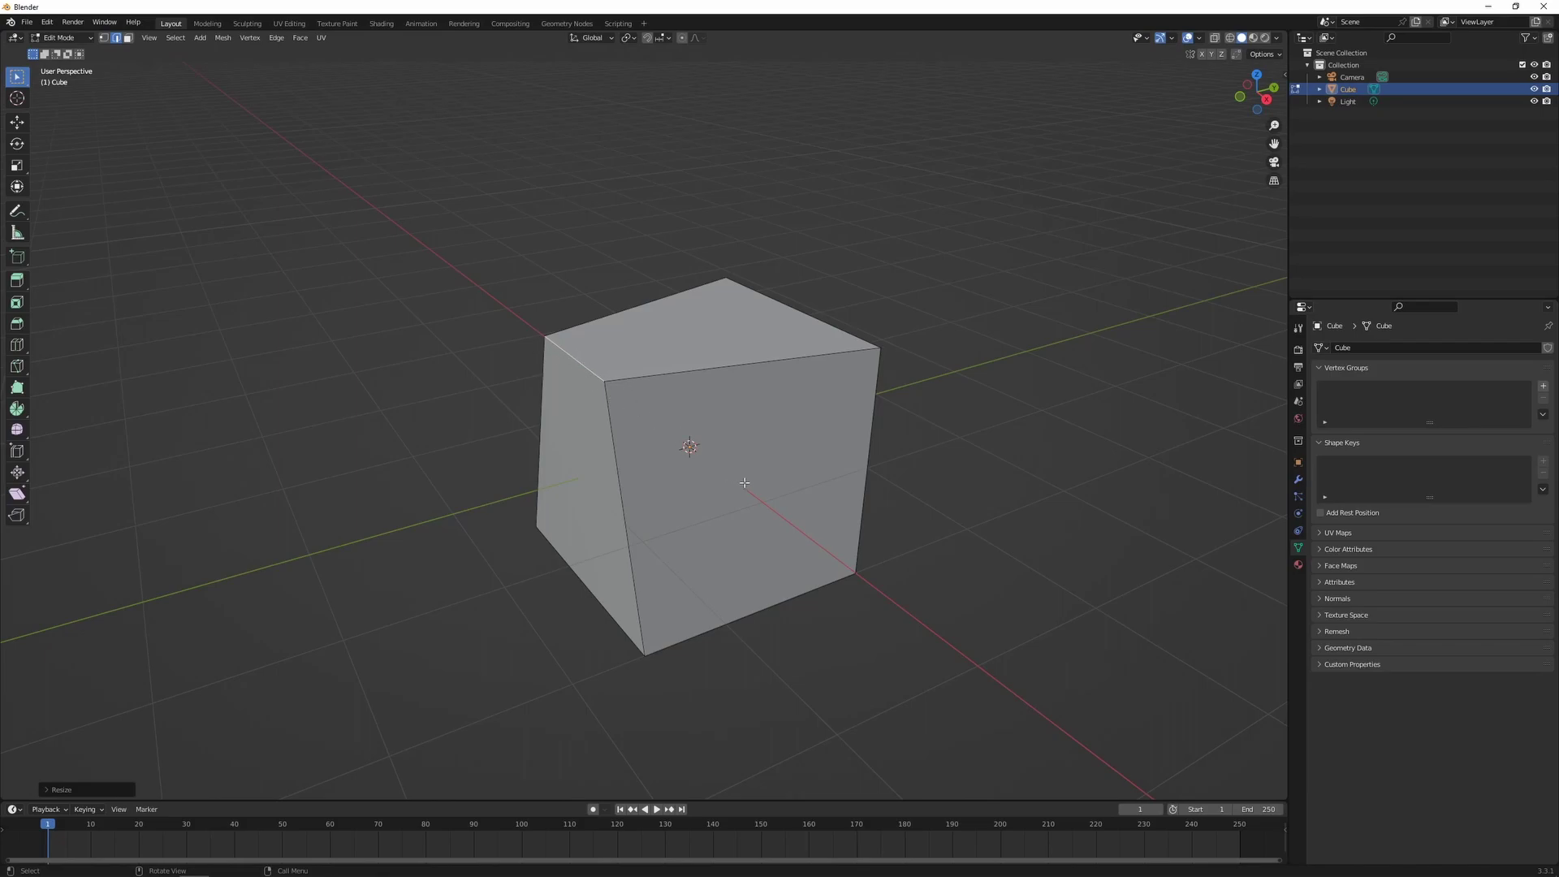
key("ctrl+z")
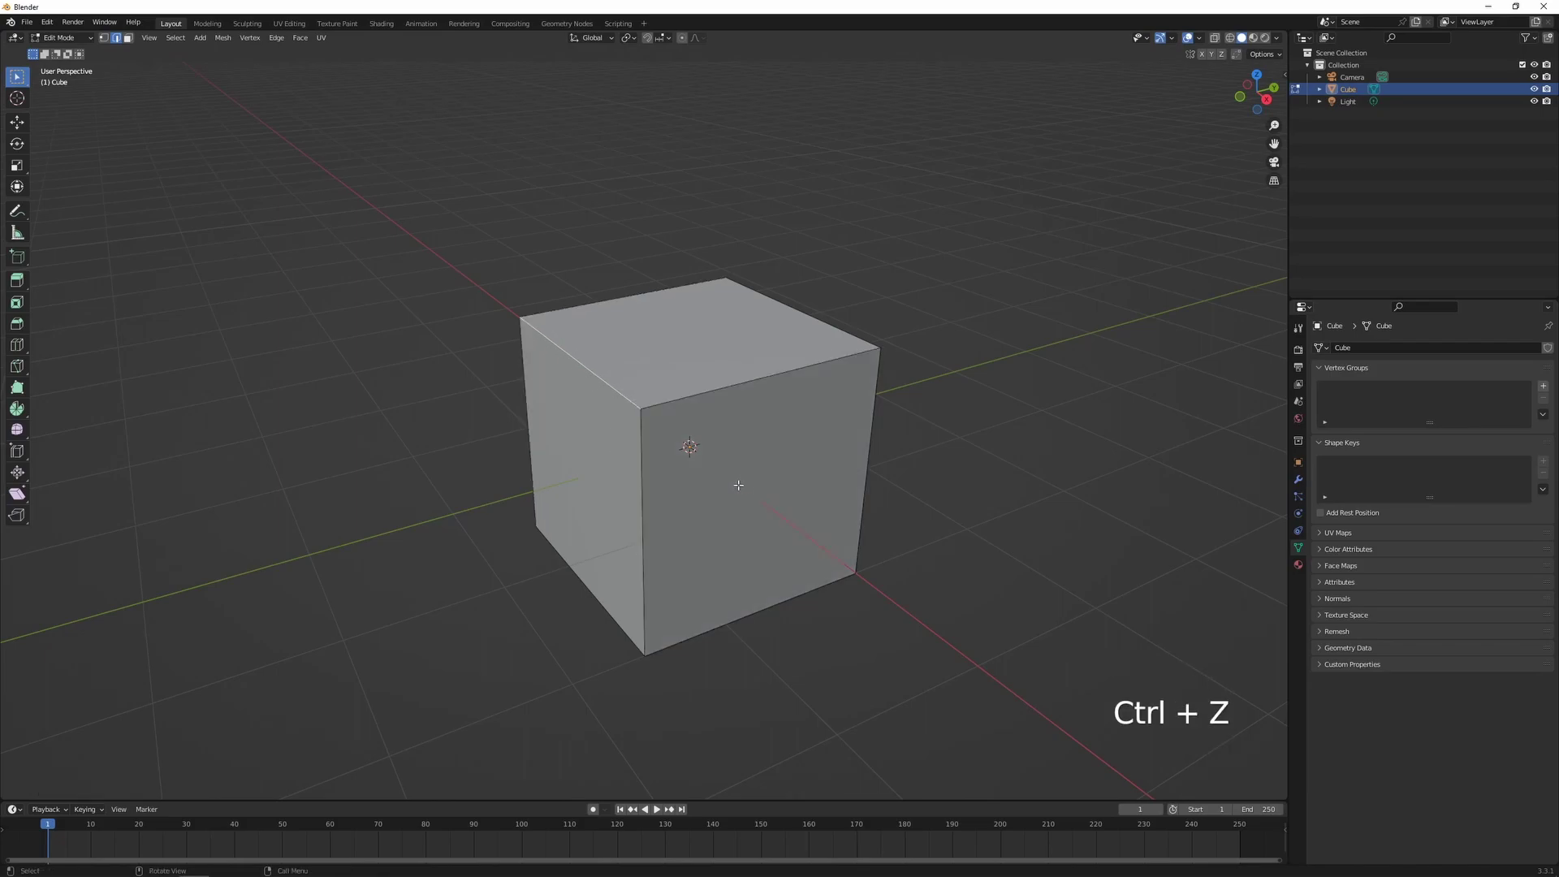
Step: Box-select the whole cube in vertex selection mode, and clear the selection
key("1")
left_click(732, 329)
left_click_drag(398, 158, 926, 699)
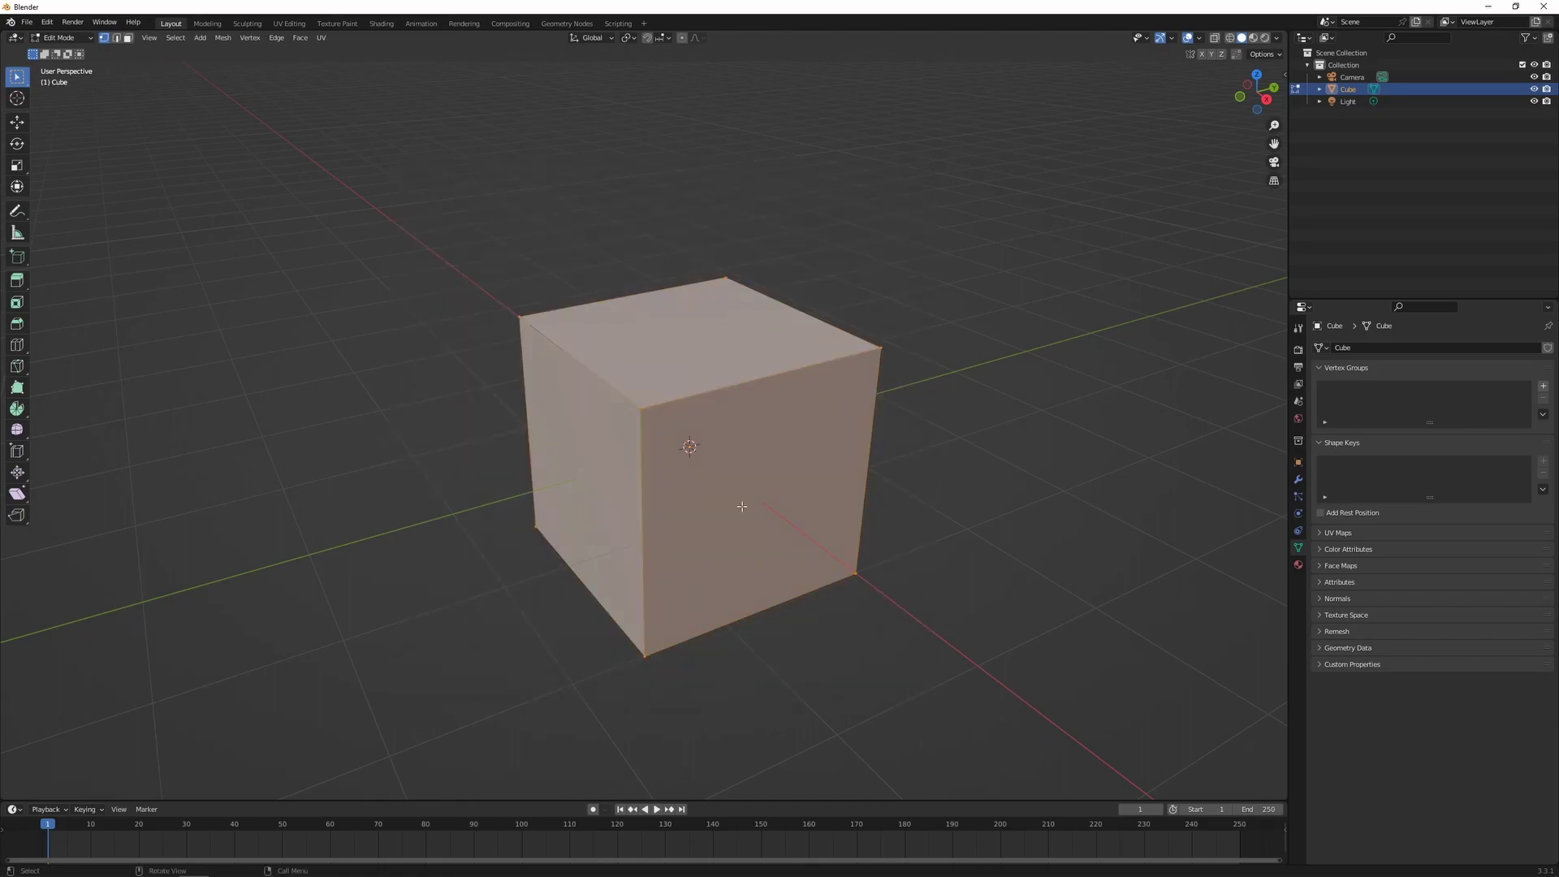
left_click(1053, 379)
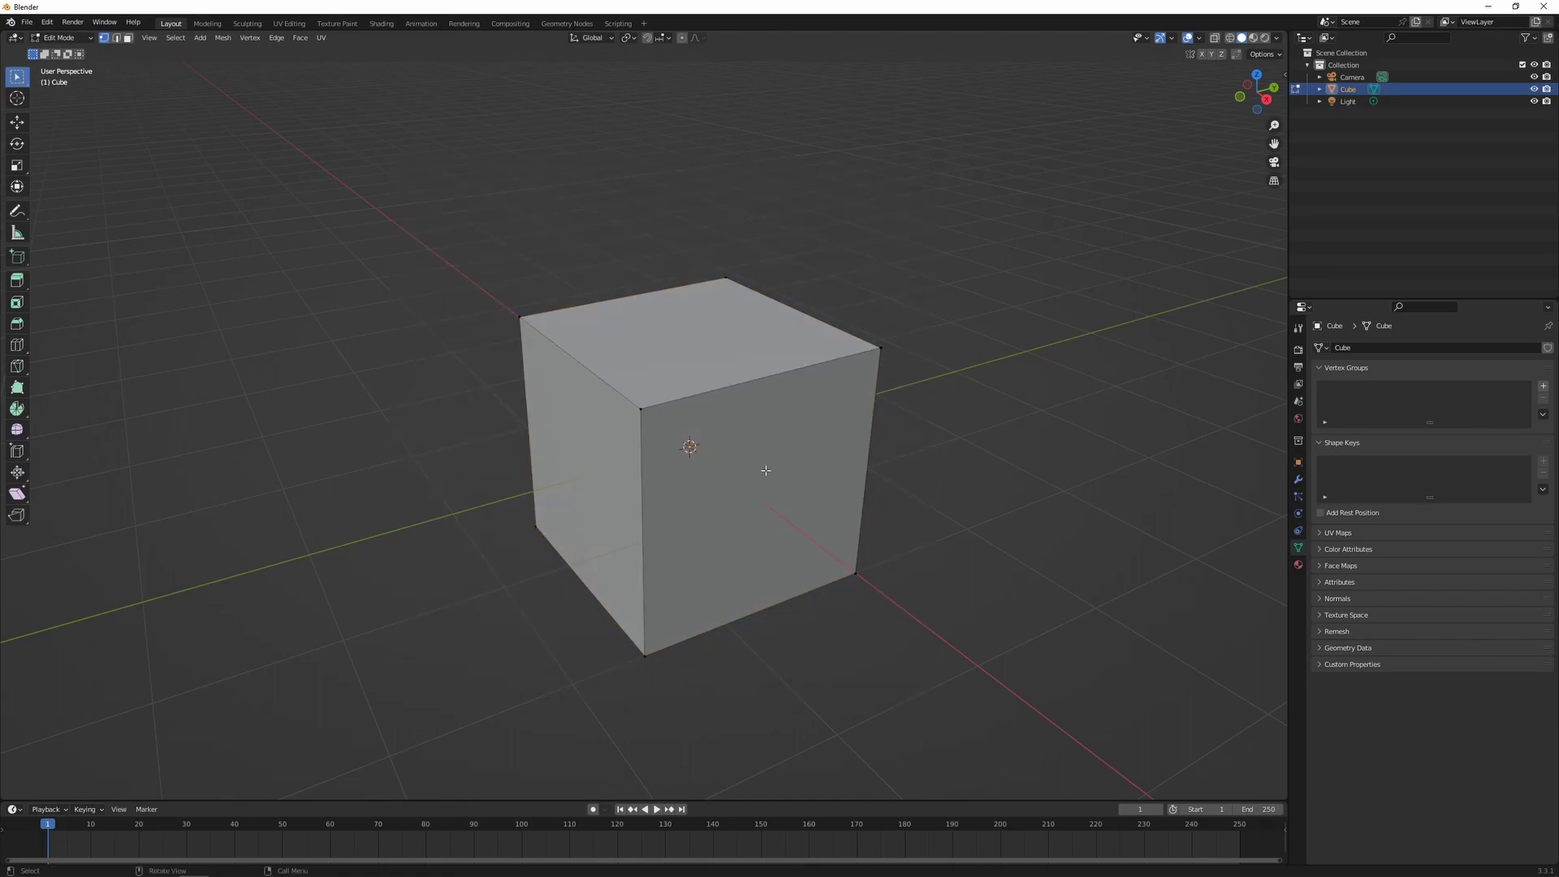
Step: Try selecting and deselecting the nearest top vertex with Circle Select, and select and deselect the whole mesh
key("c")
mouse_move(696, 416)
left_mouse_down()
mouse_move(835, 553)
mouse_move(702, 594)
mouse_move(666, 638)
mouse_move(697, 621)
mouse_move(667, 399)
left_mouse_up()
mouse_move(667, 399)
middle_mouse_down()
mouse_move(638, 611)
mouse_move(769, 631)
mouse_move(858, 587)
mouse_move(765, 368)
middle_mouse_up()
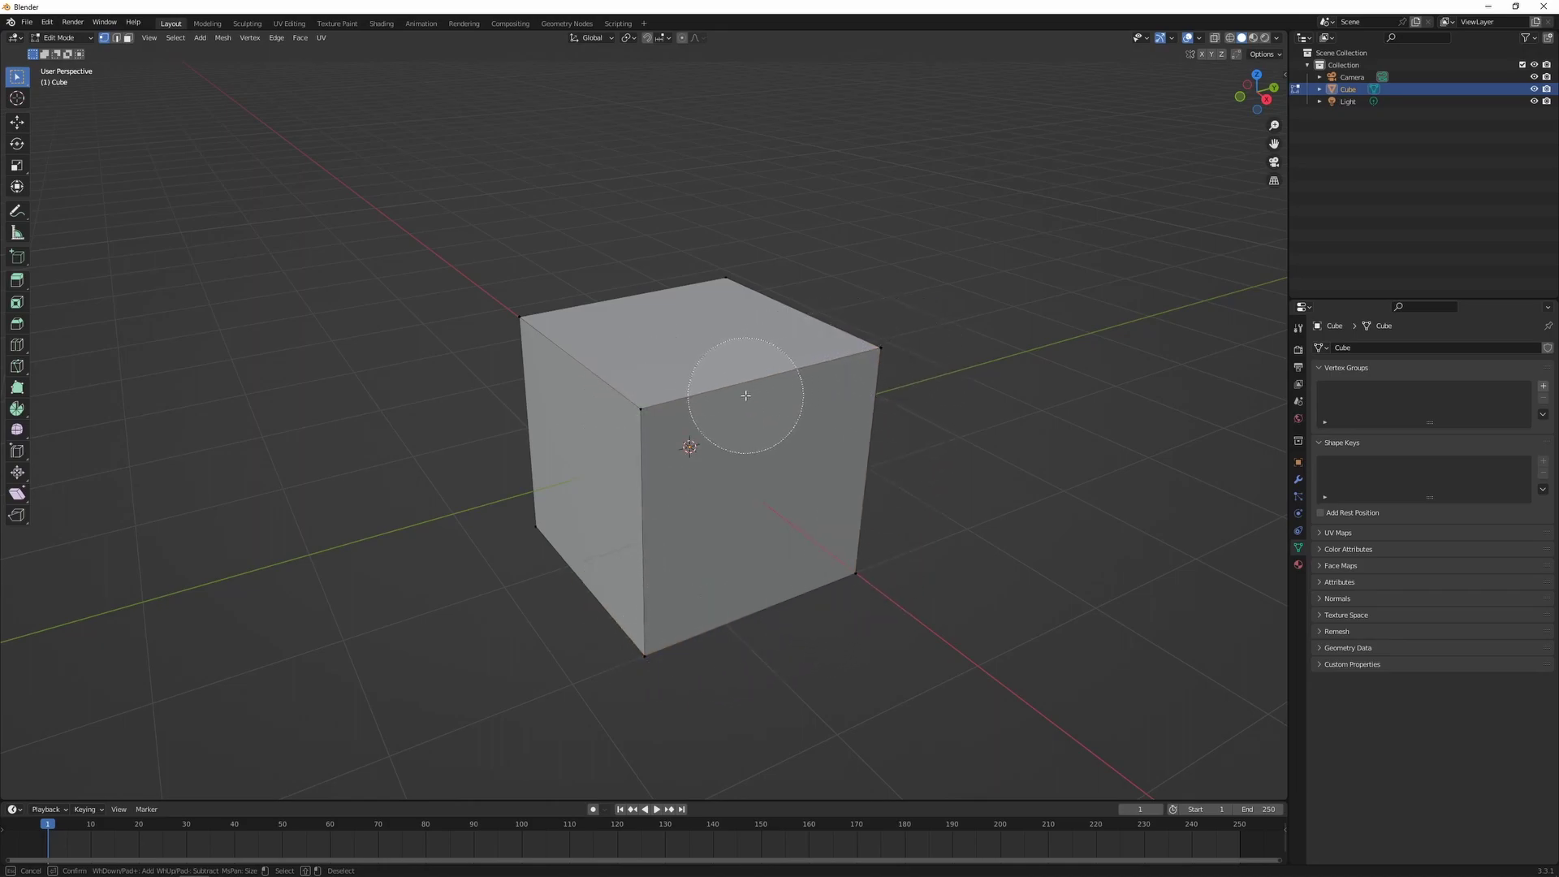
key("Escape")
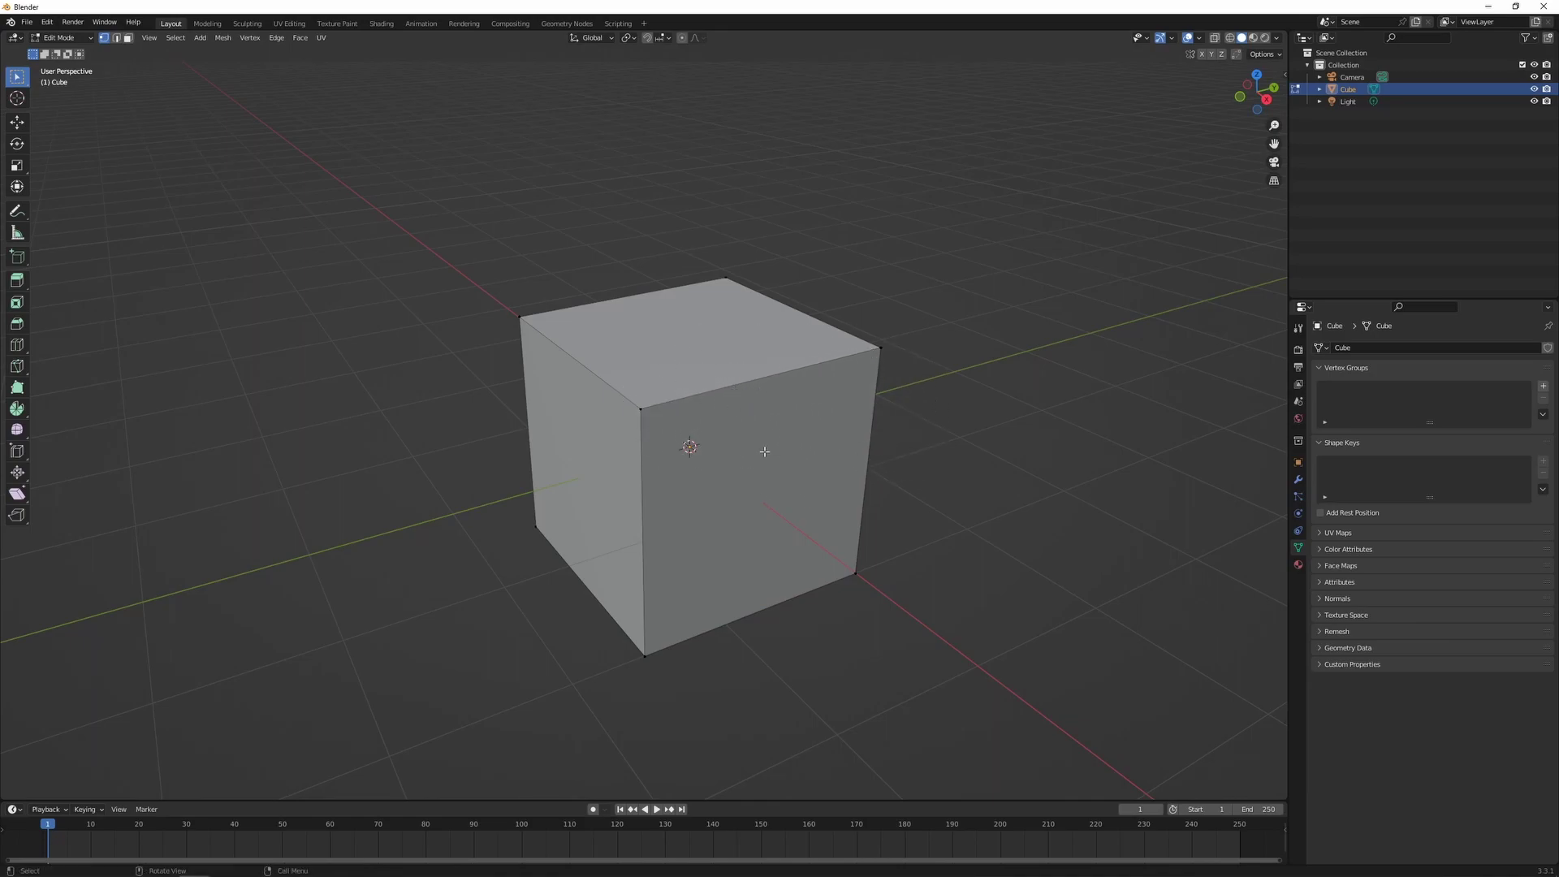
key("a")
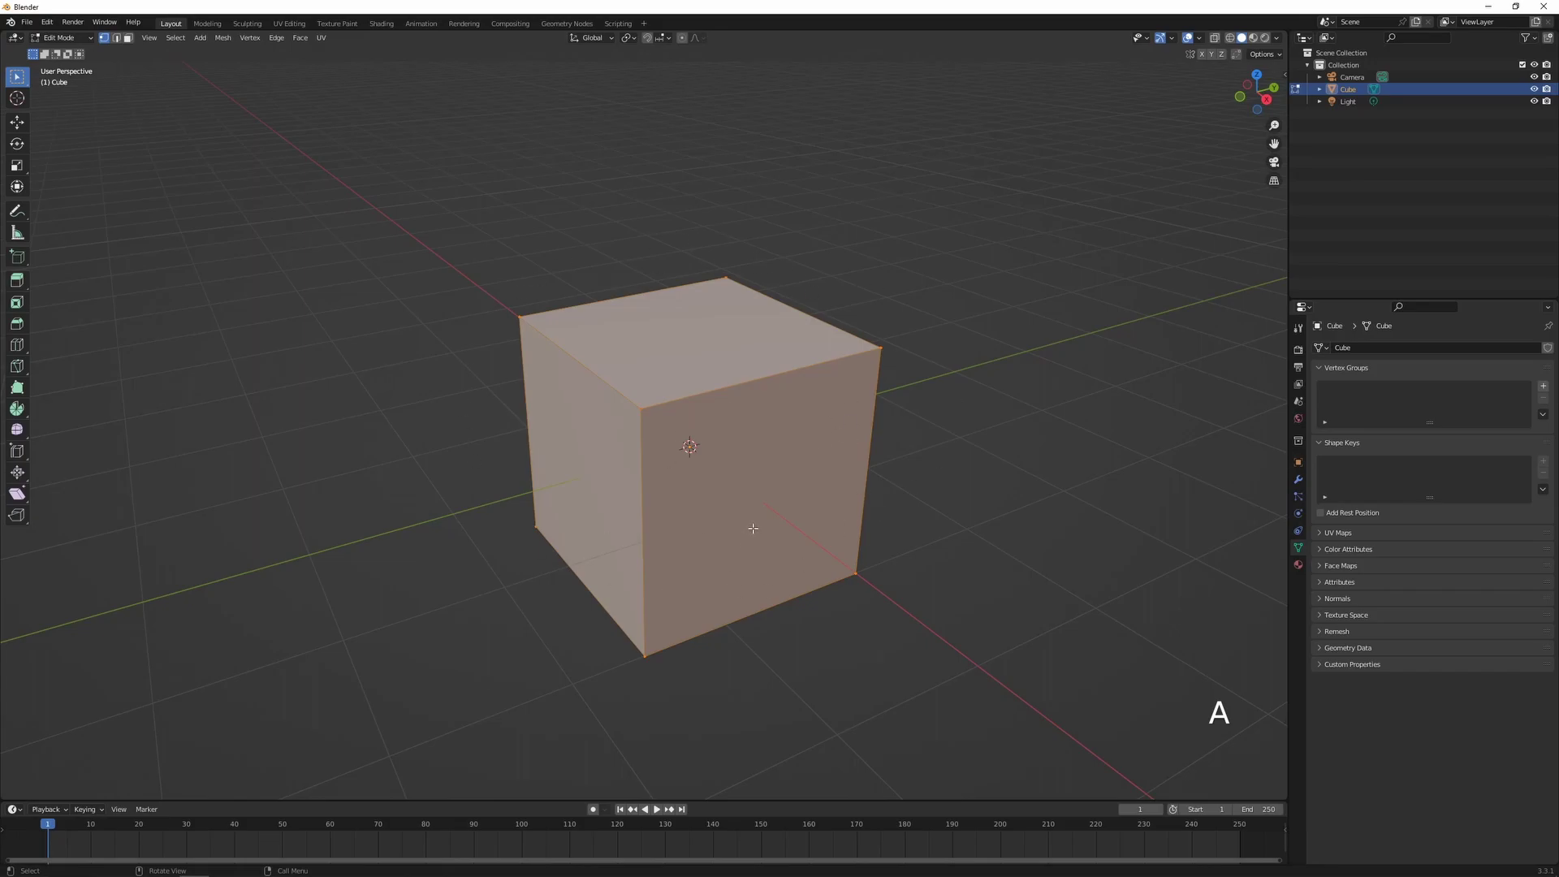
key("a")
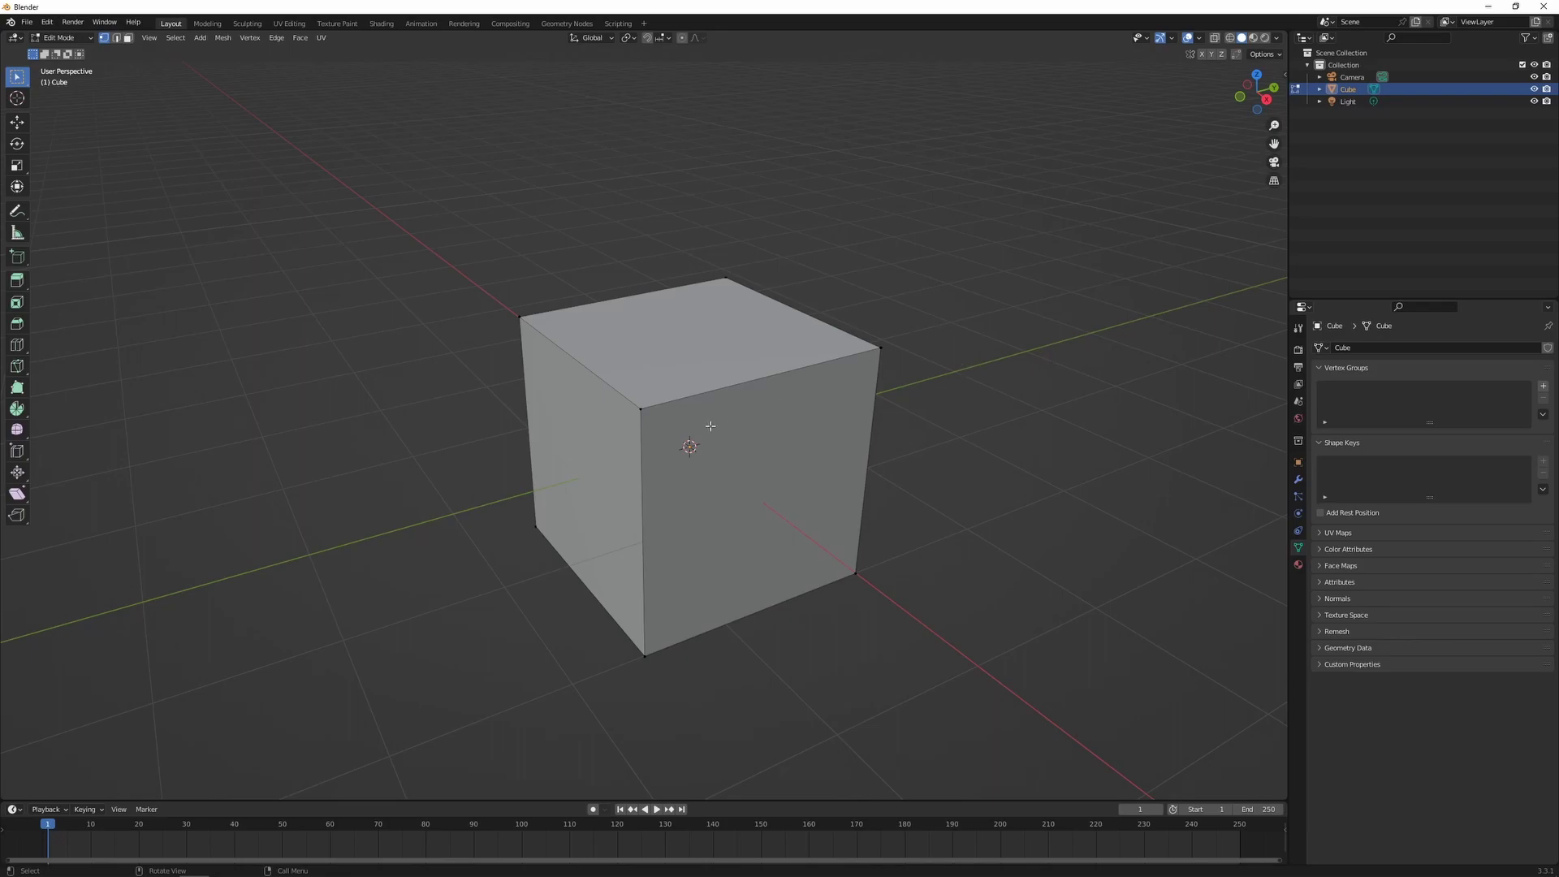
Step: Try sliding the cube's nearest top vertex along its adjoining edge
left_click(642, 411)
key("g")
key("g")
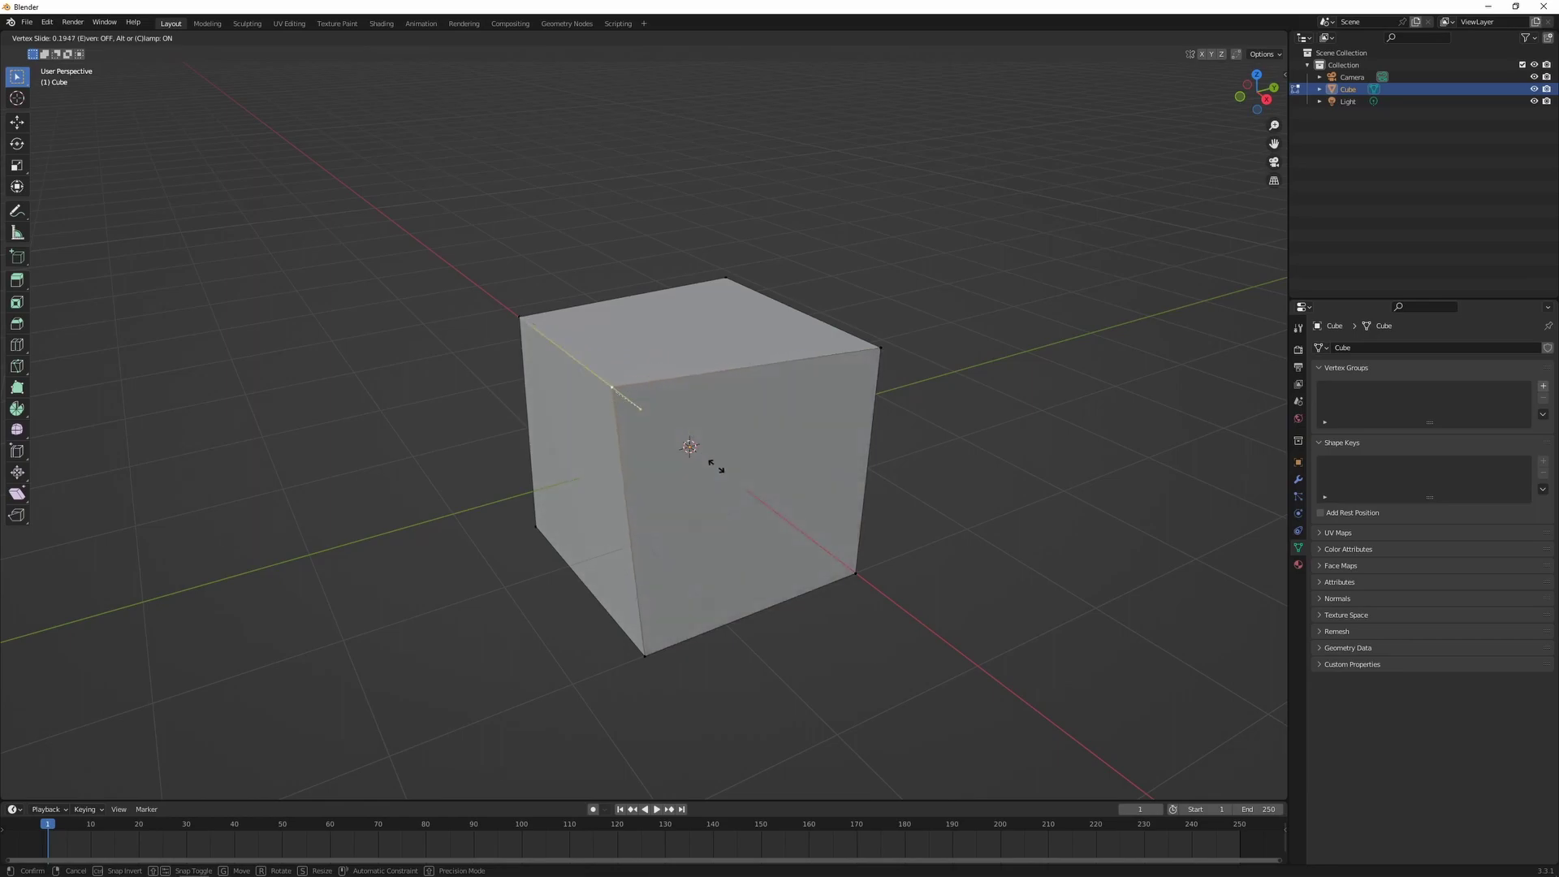
right_click(814, 432)
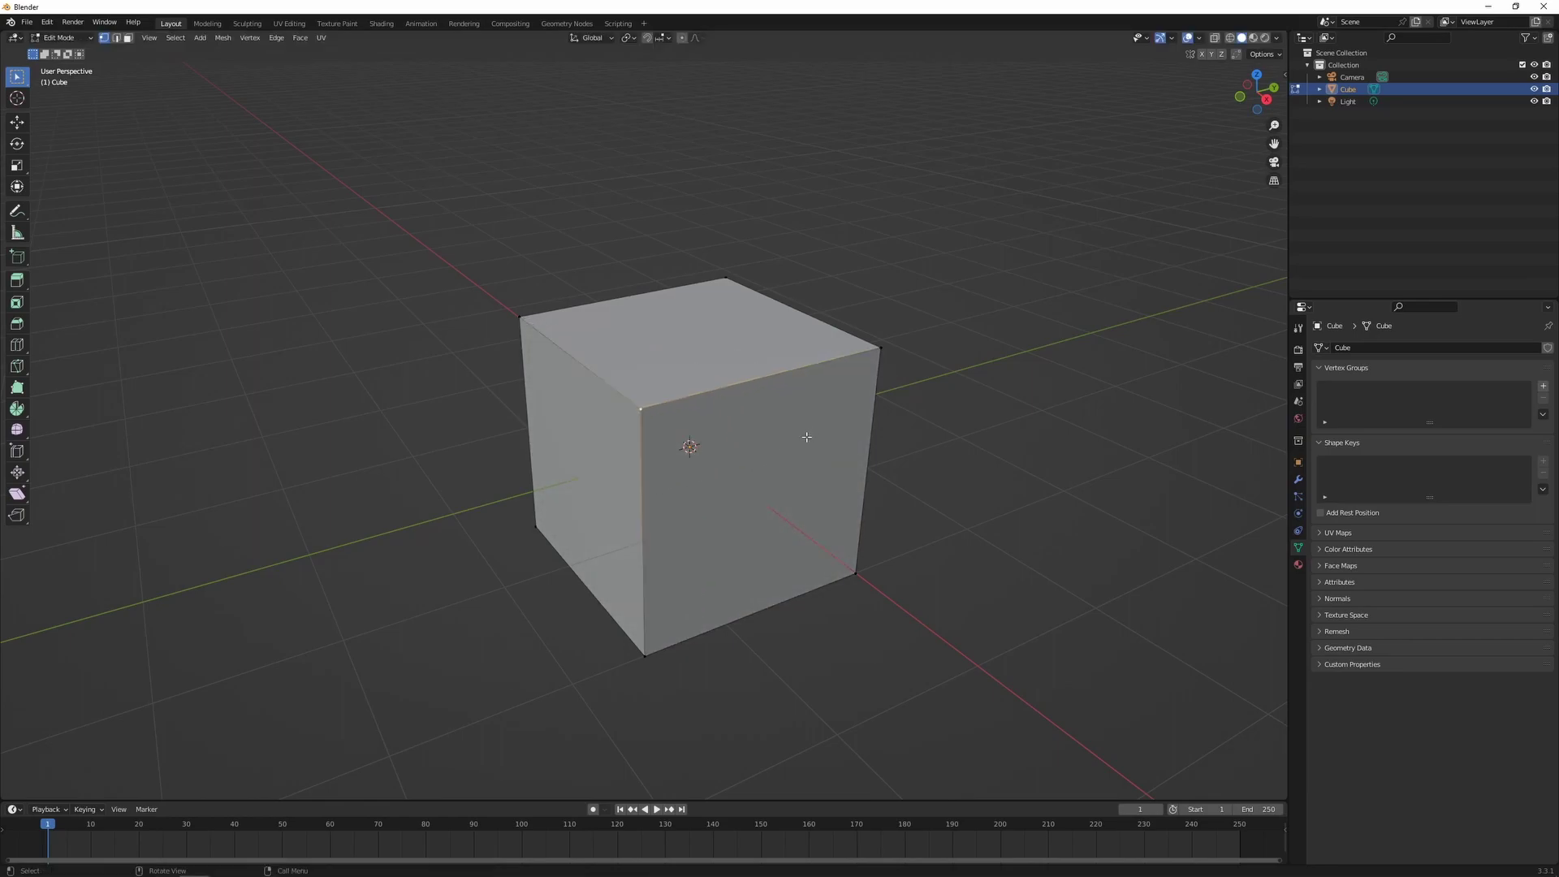
Step: Select the top edge of the cube's front face and try a Vertex Slide on it
key("2")
left_click(746, 384)
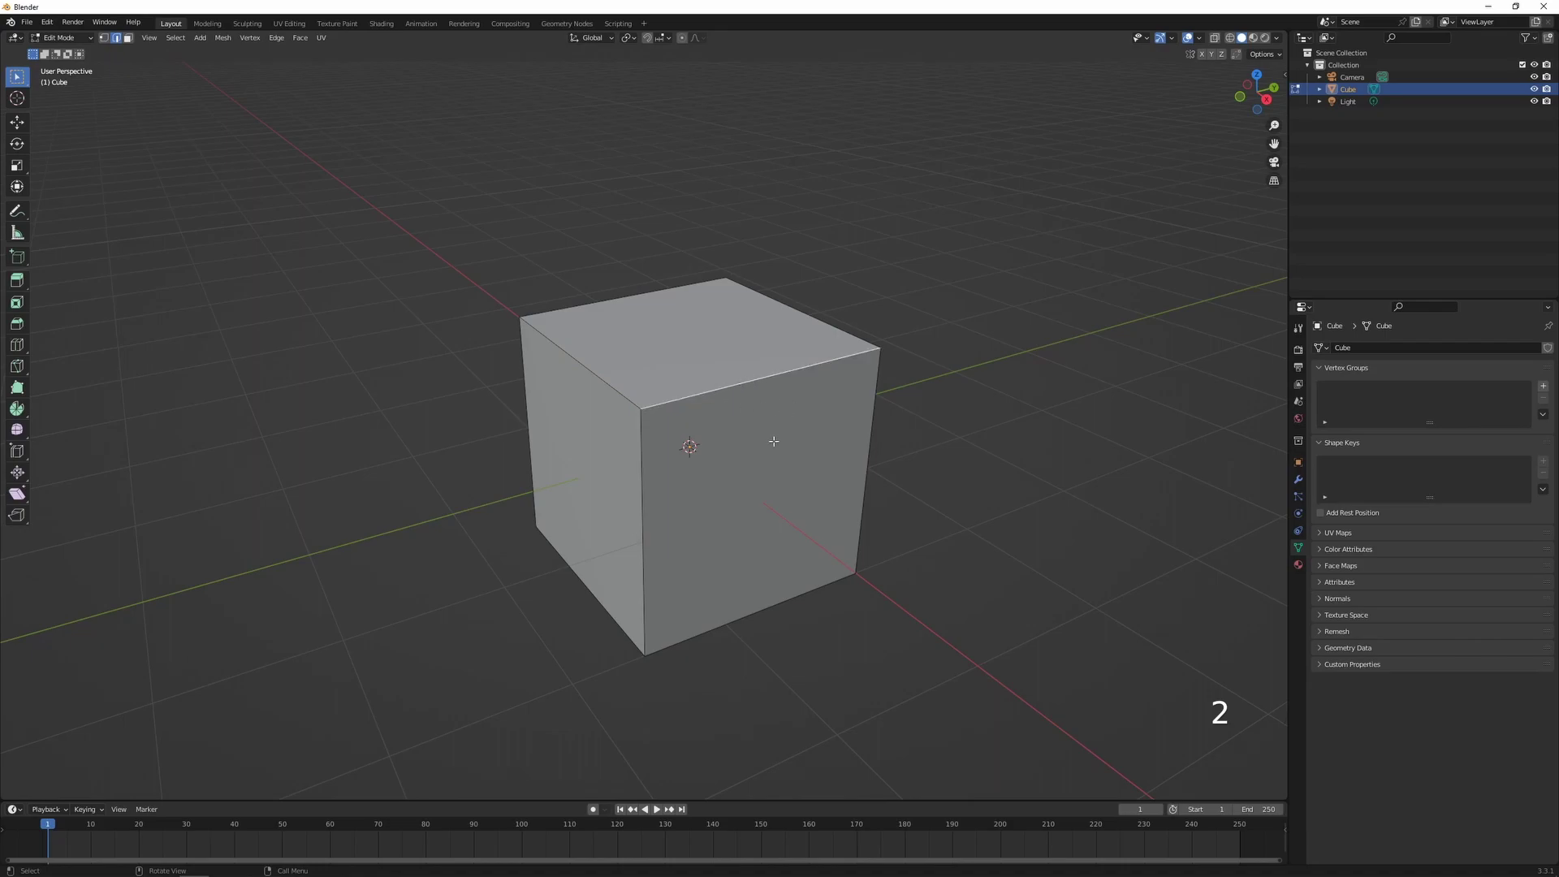
key("shift")
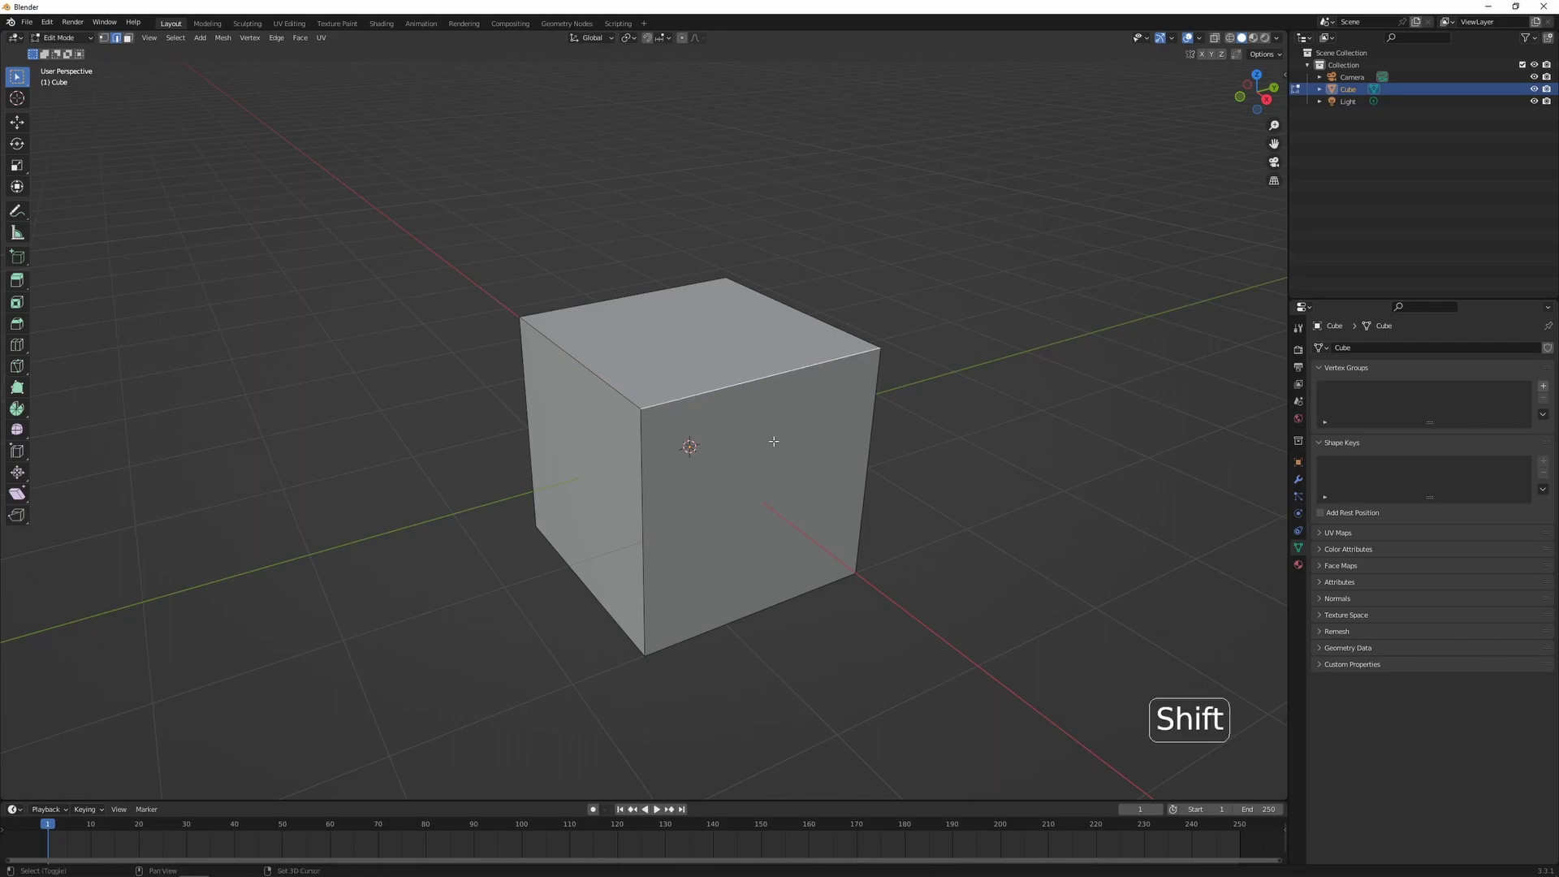
key("shift+v")
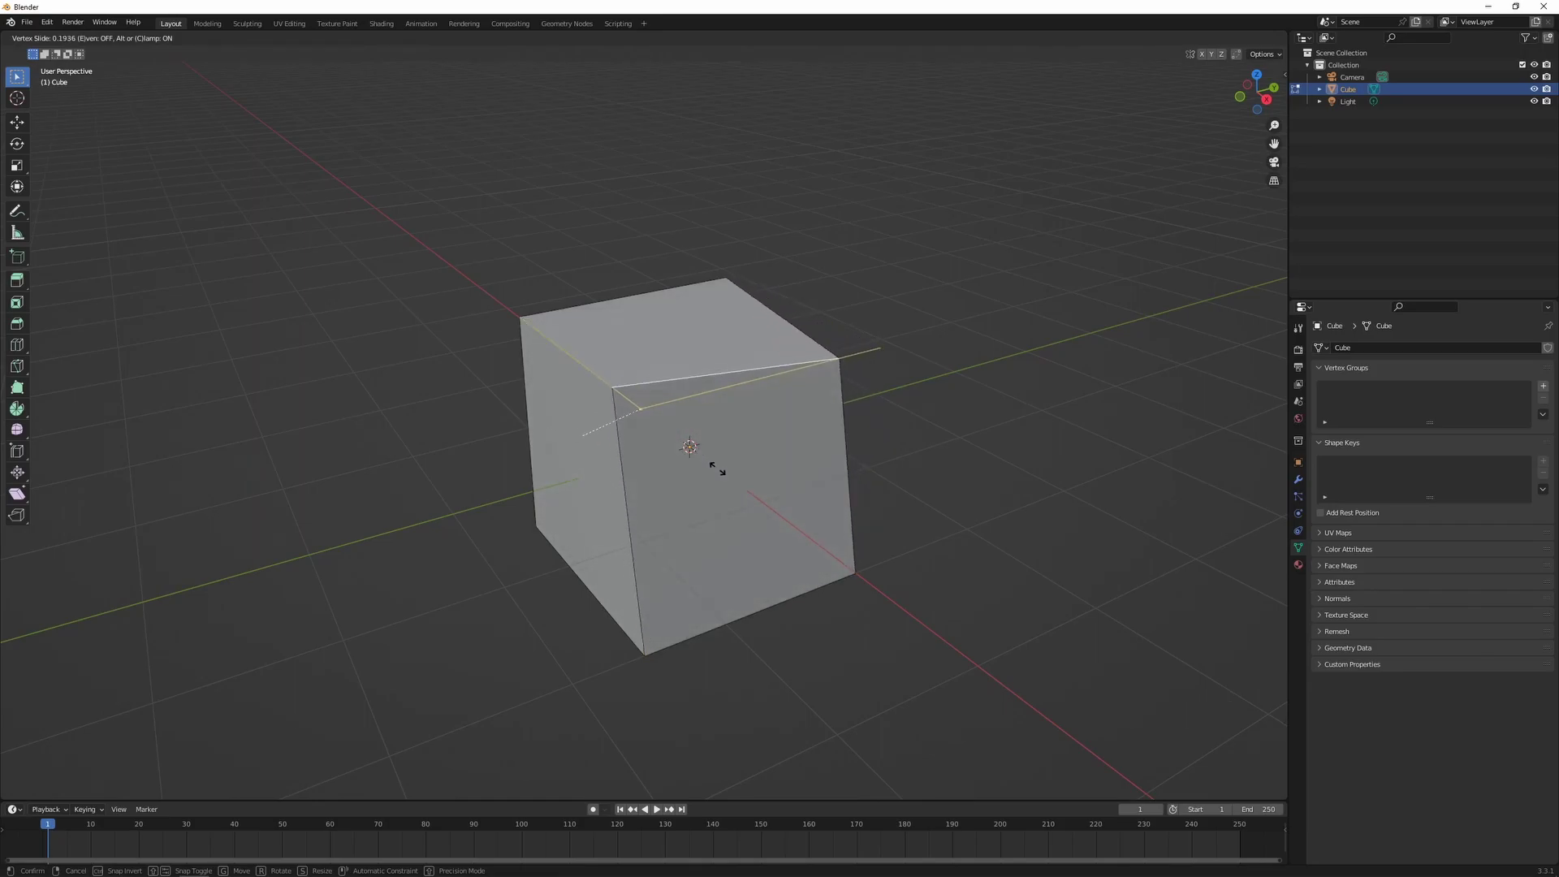
right_click(792, 453)
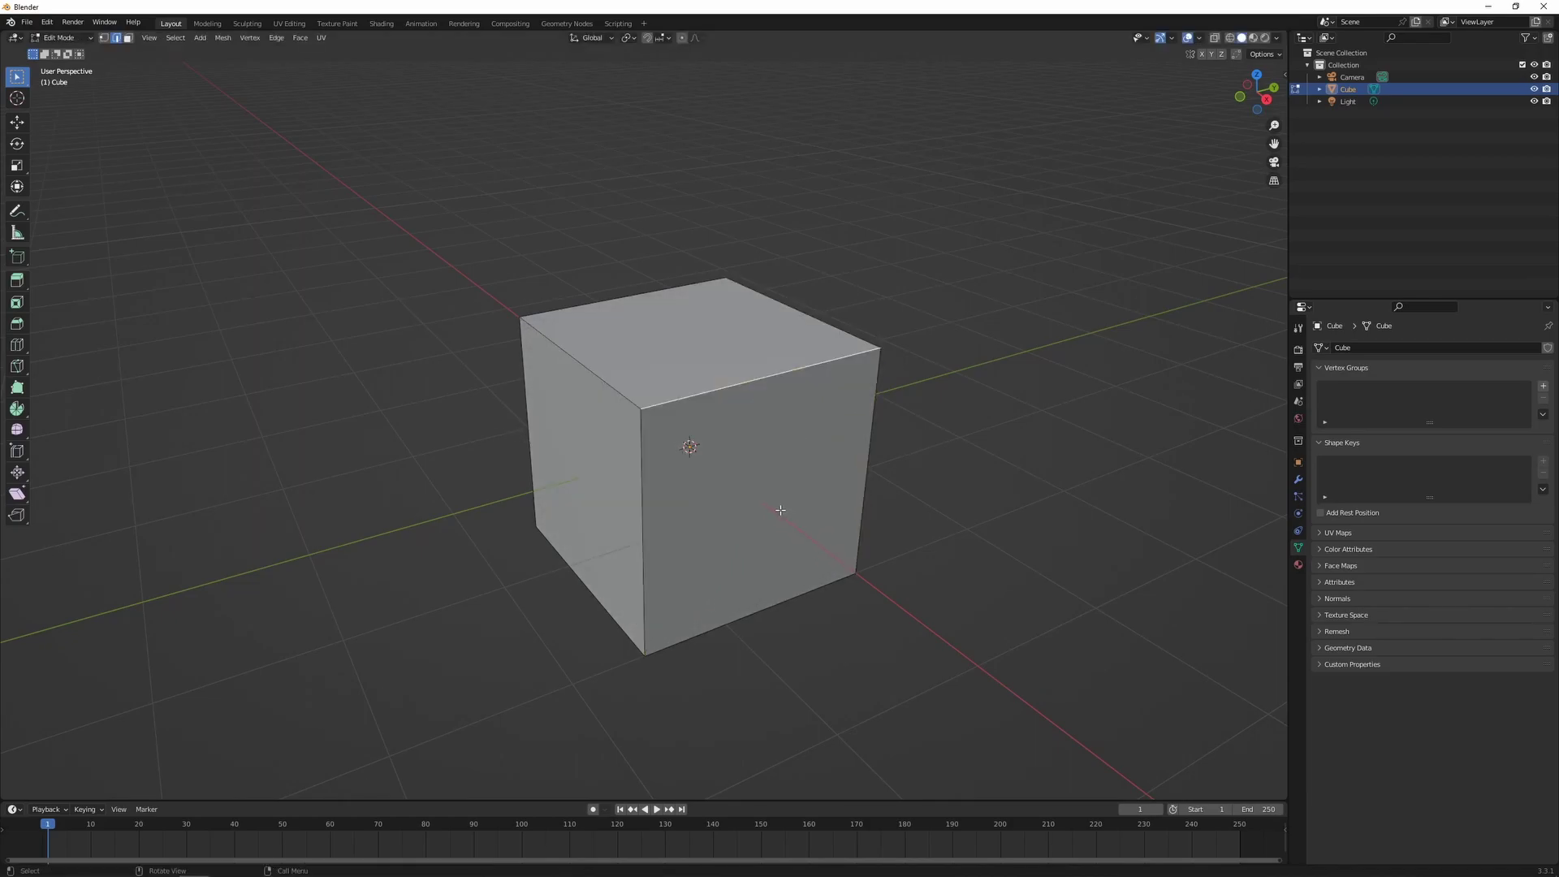
Step: Try an Edge Slide on the front face's top edge, and return to vertex selection
key("g")
key("g")
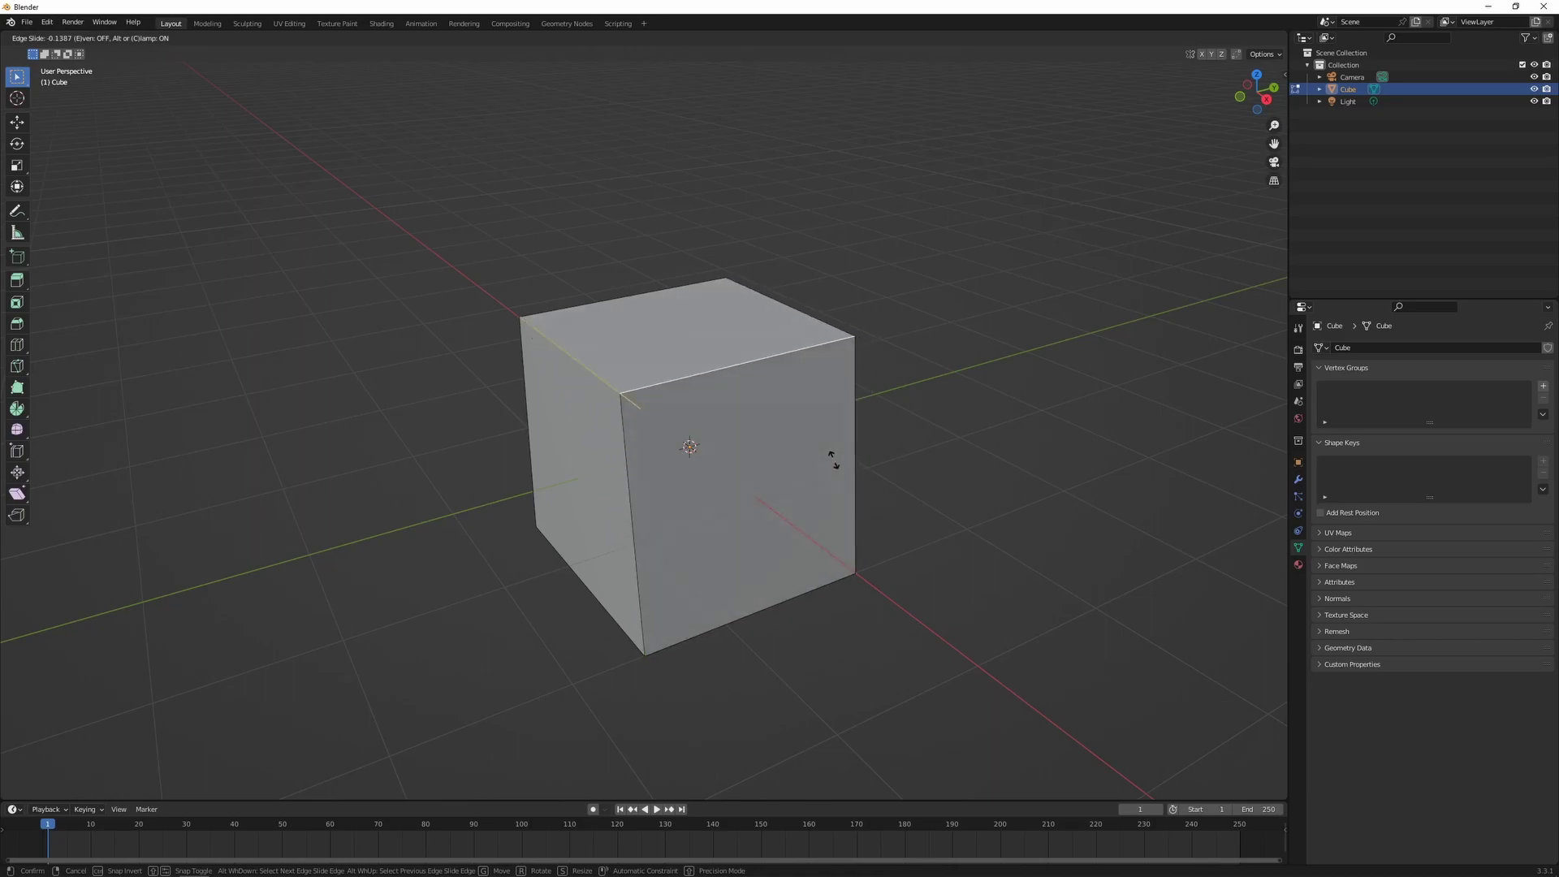
key("Escape")
key("1")
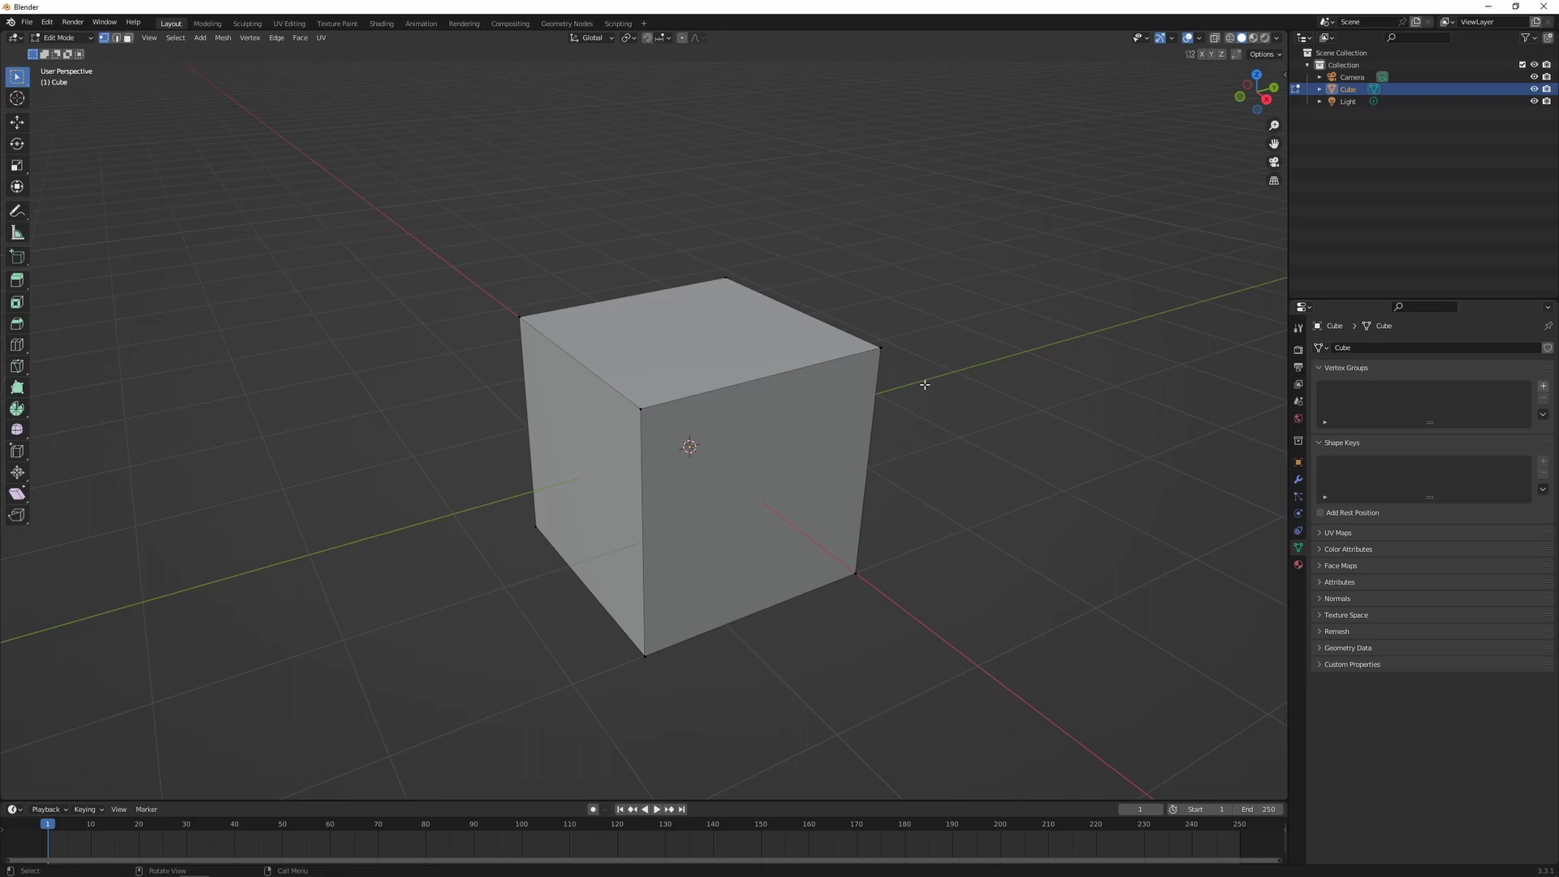
Step: Switch to face selection, select the cube's front face and try an extrusion, cancelling its offset
key("3")
left_click(747, 452)
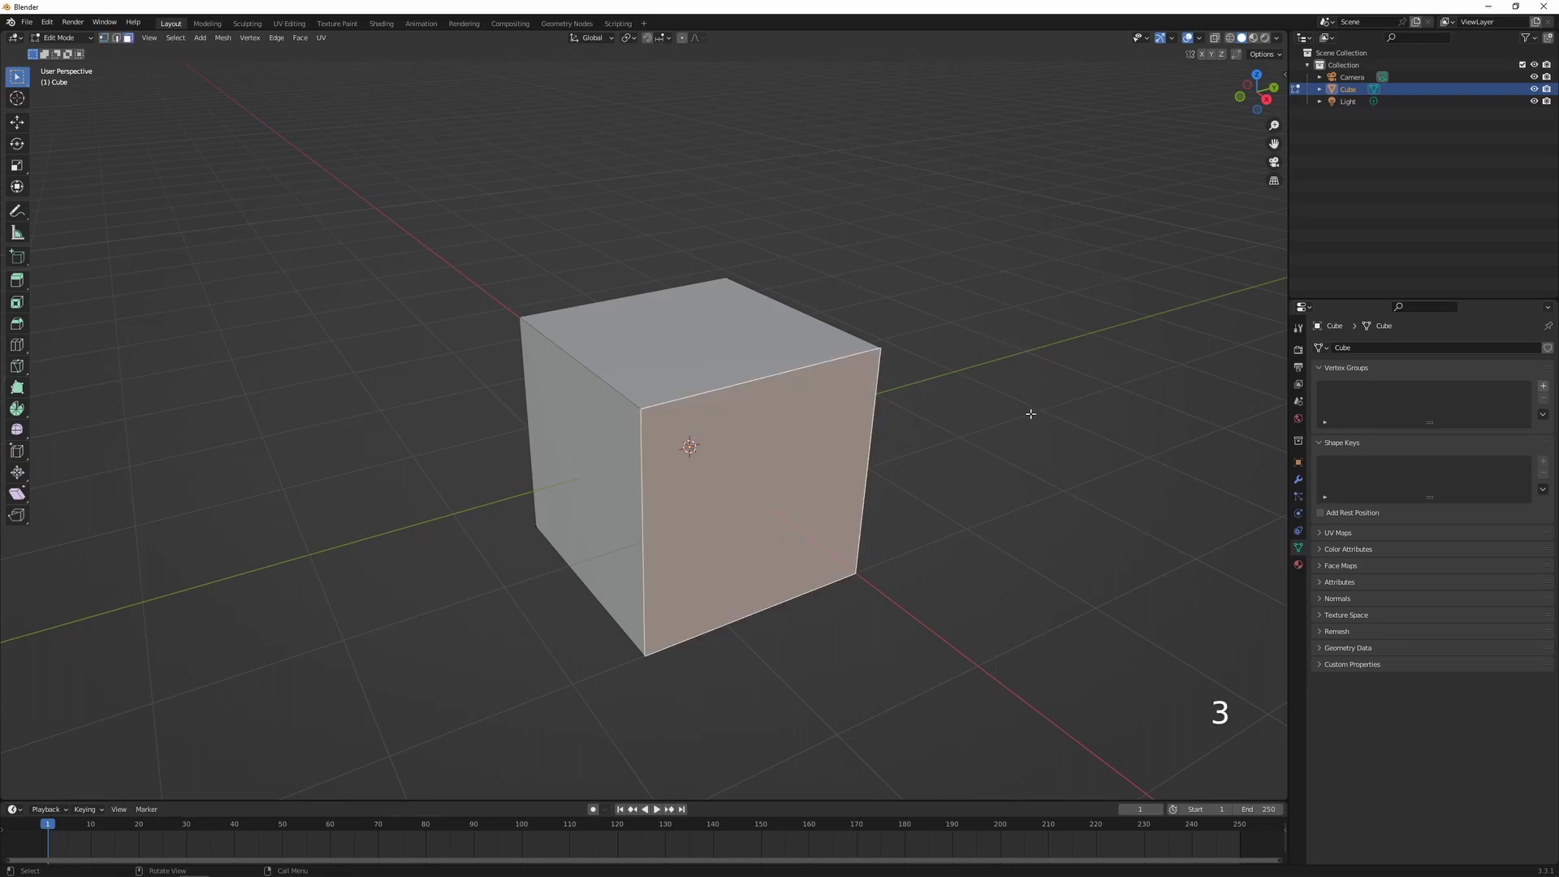
key("e")
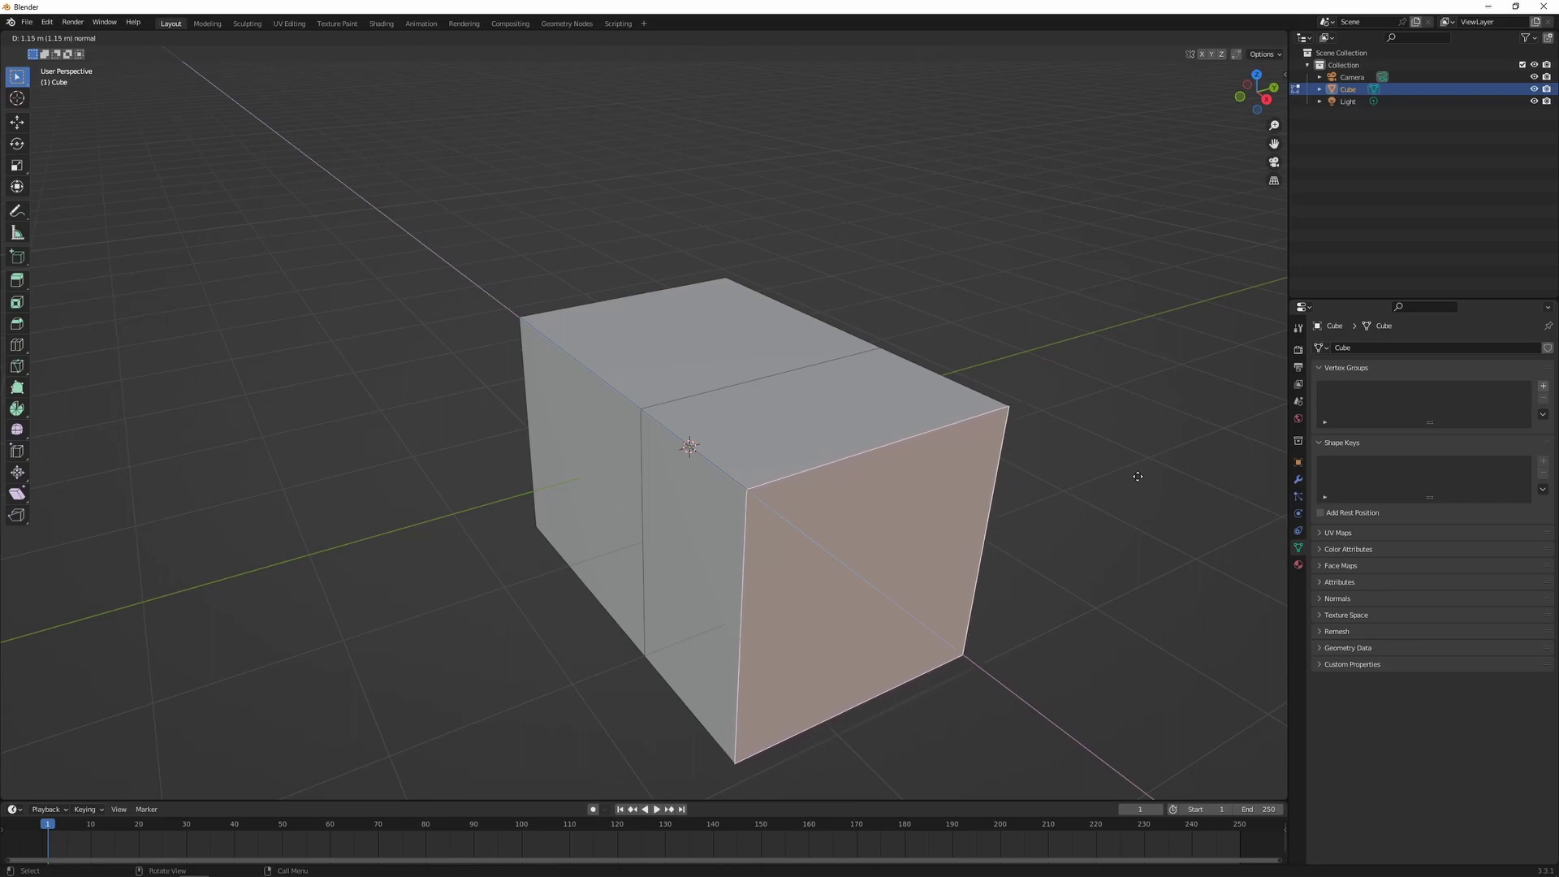
key("Escape")
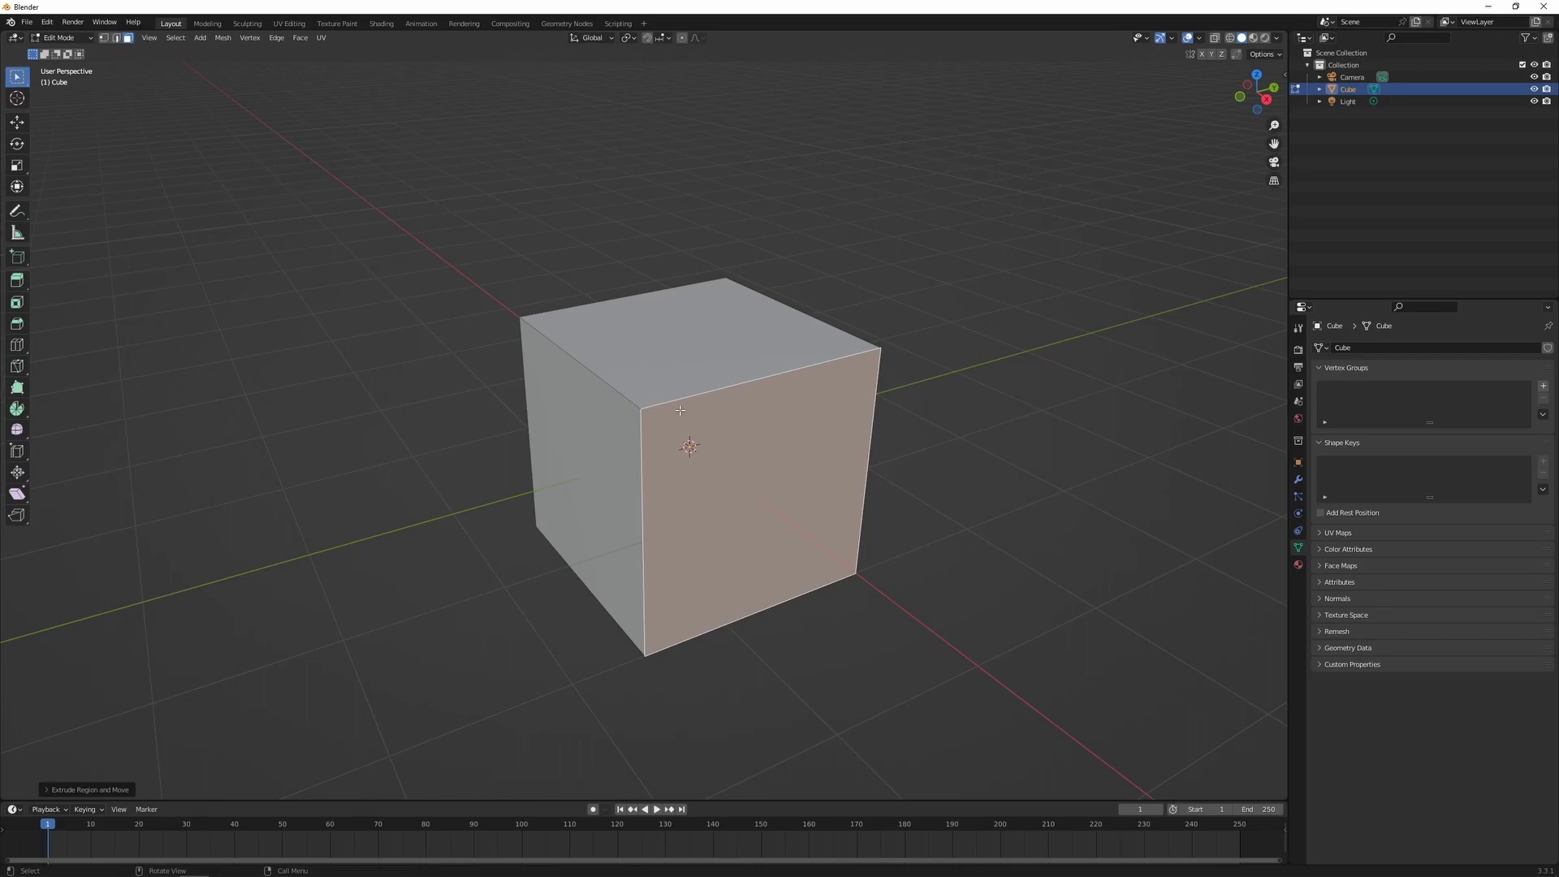
Step: Try moving the extruded front face outward along the X axis, undo the extrusion and deselect everything
key("g")
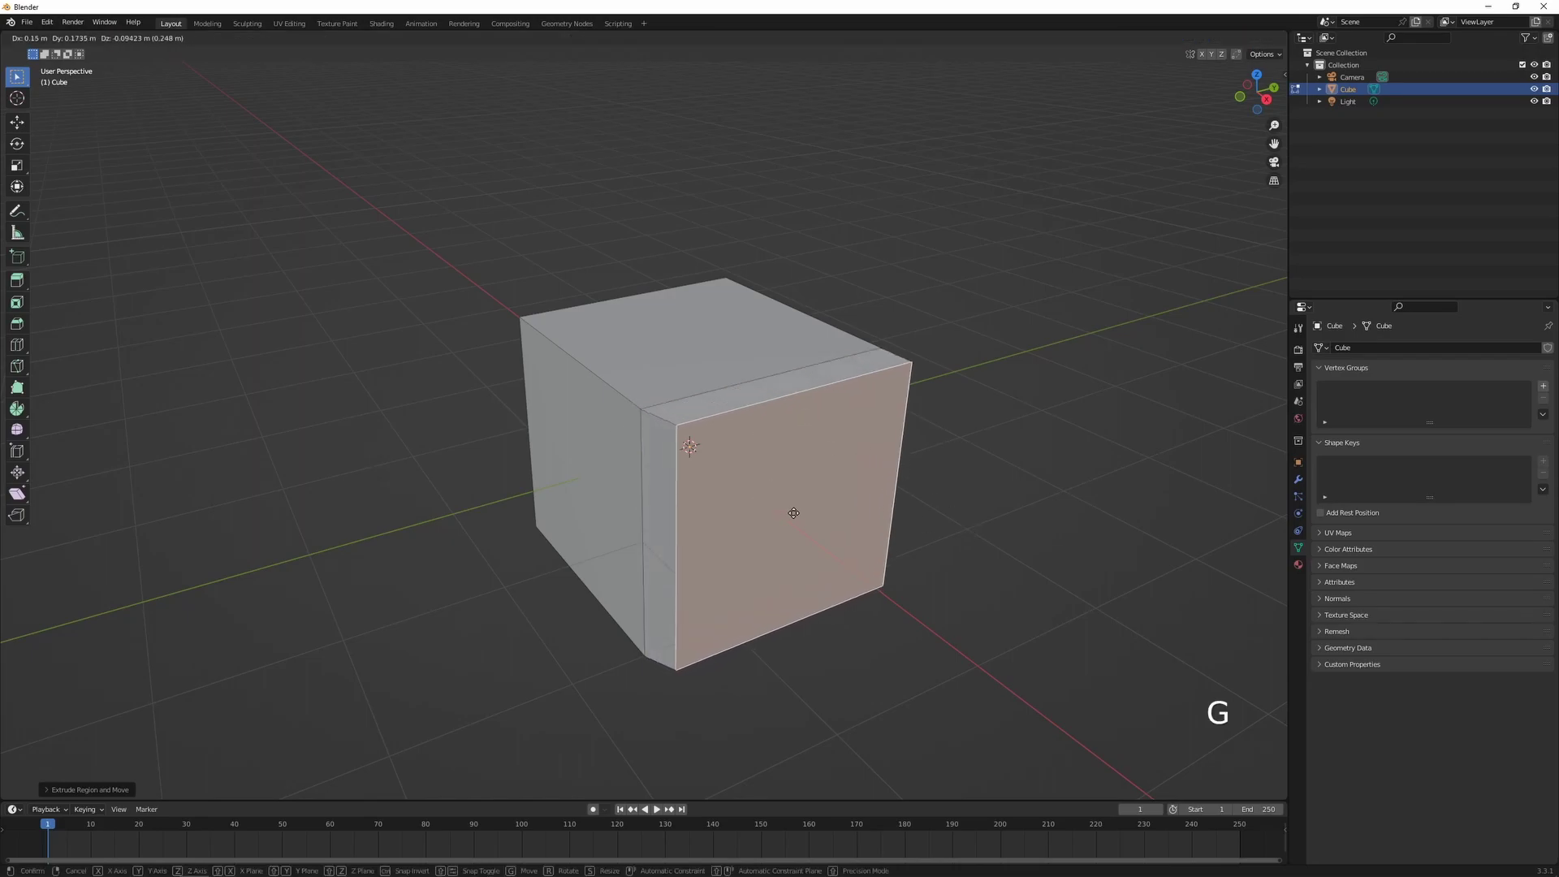
key("x")
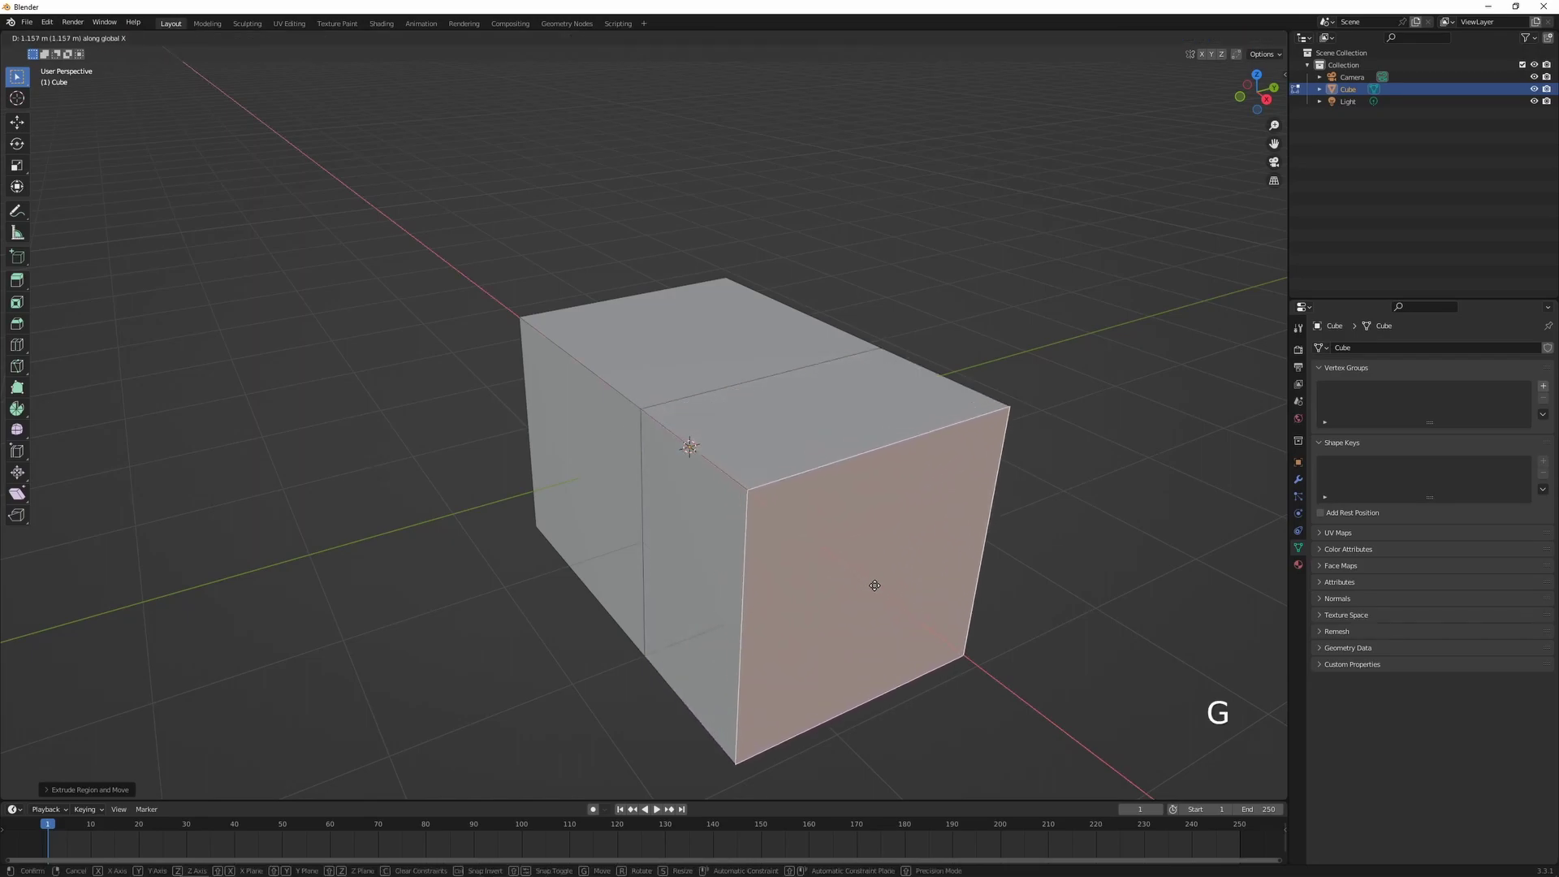
left_click(894, 586)
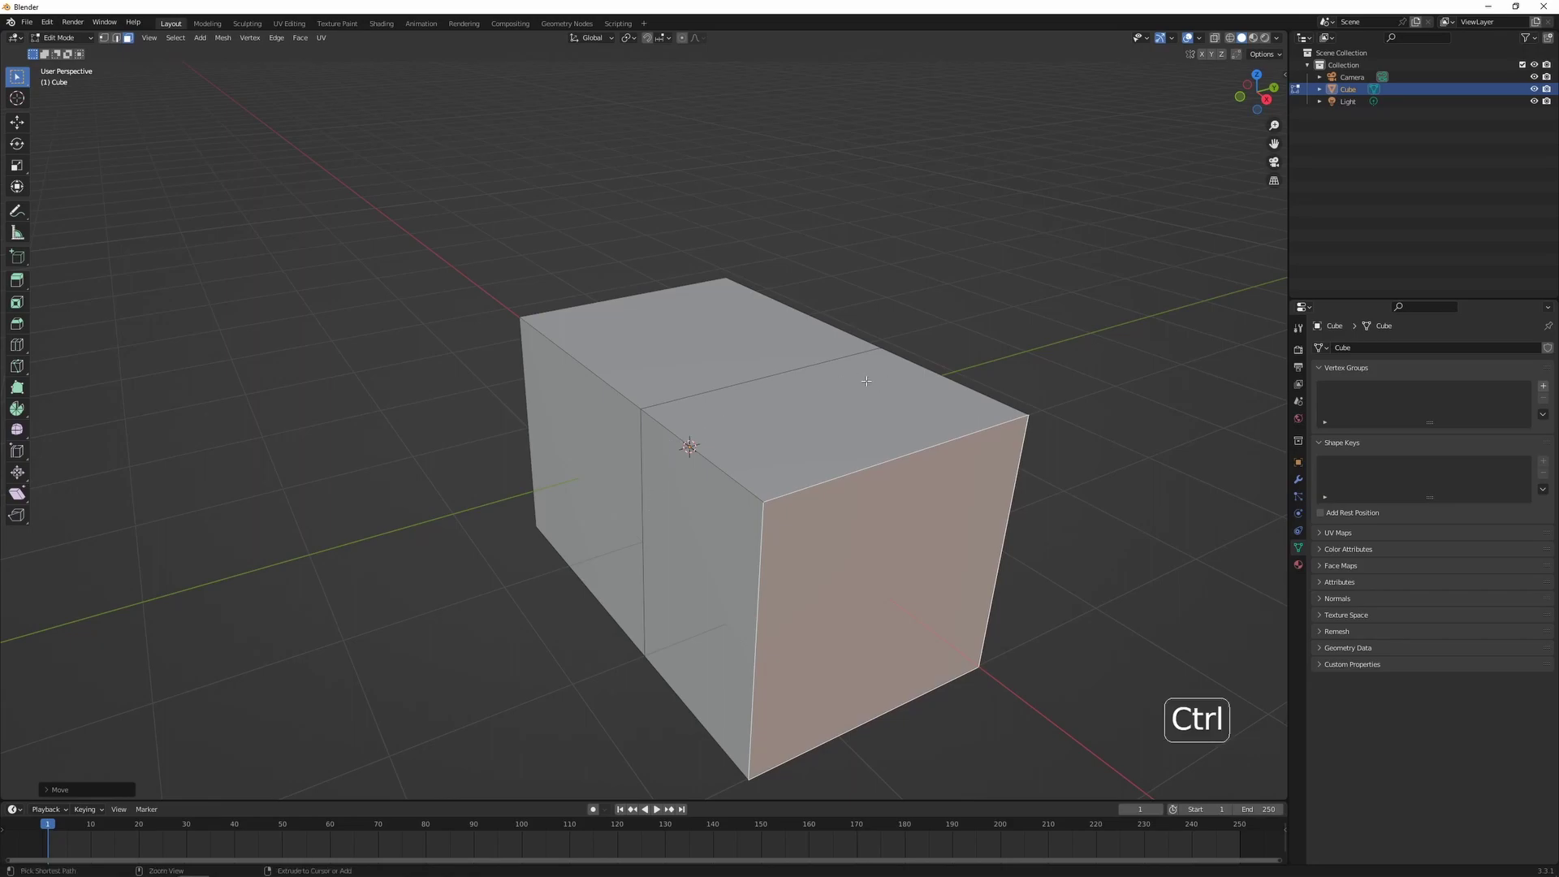
key("ctrl+z")
left_click(928, 413)
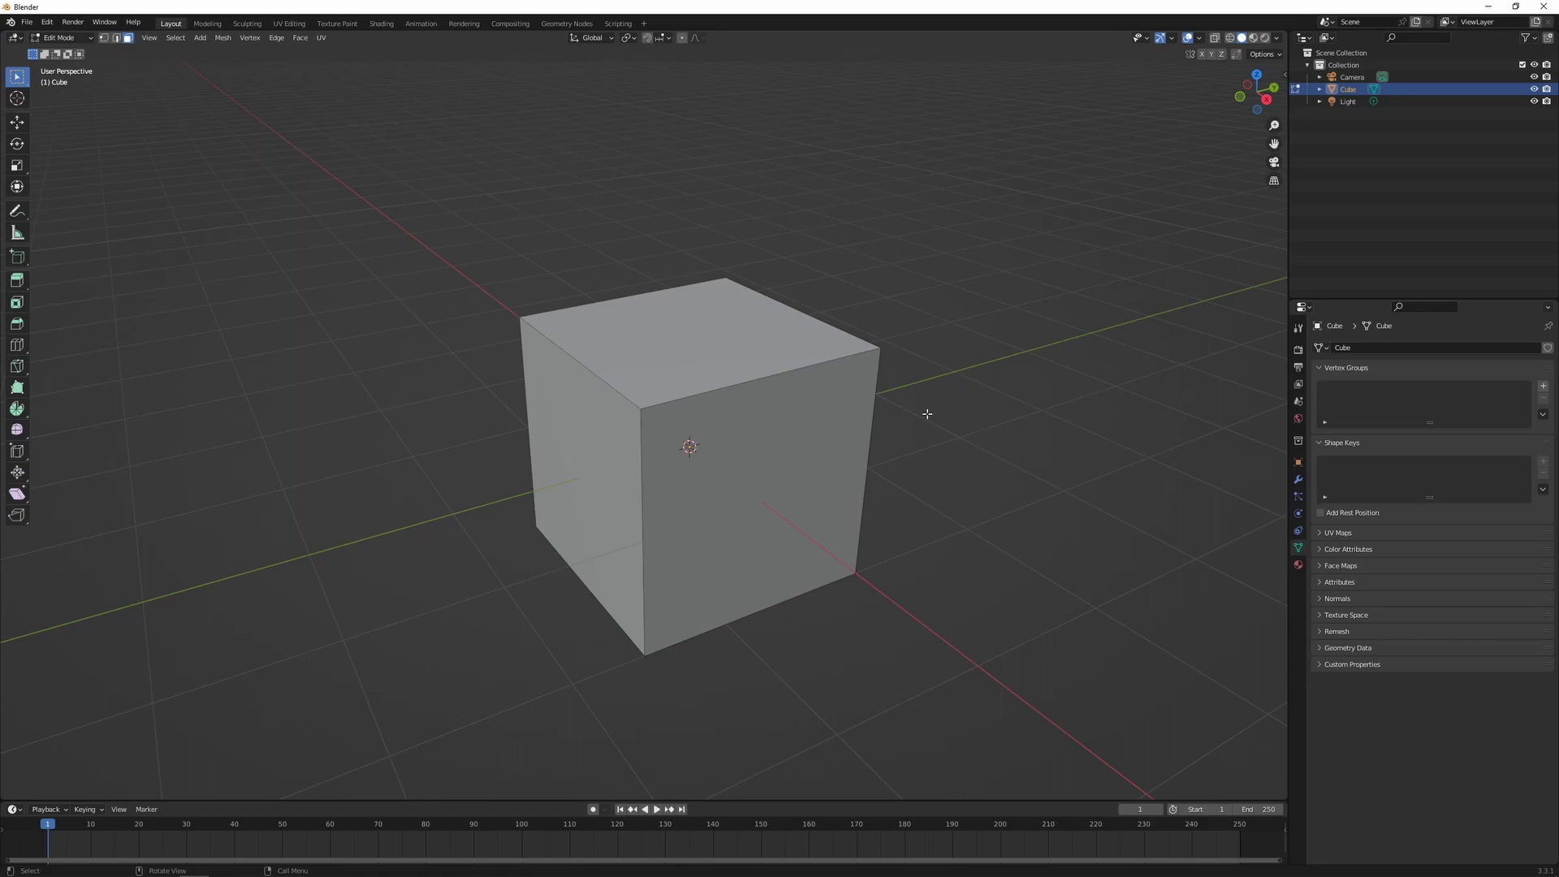
Step: Try different loop cut counts around the cube, place a single cut slid toward the back face, and undo it
key("ctrl+r")
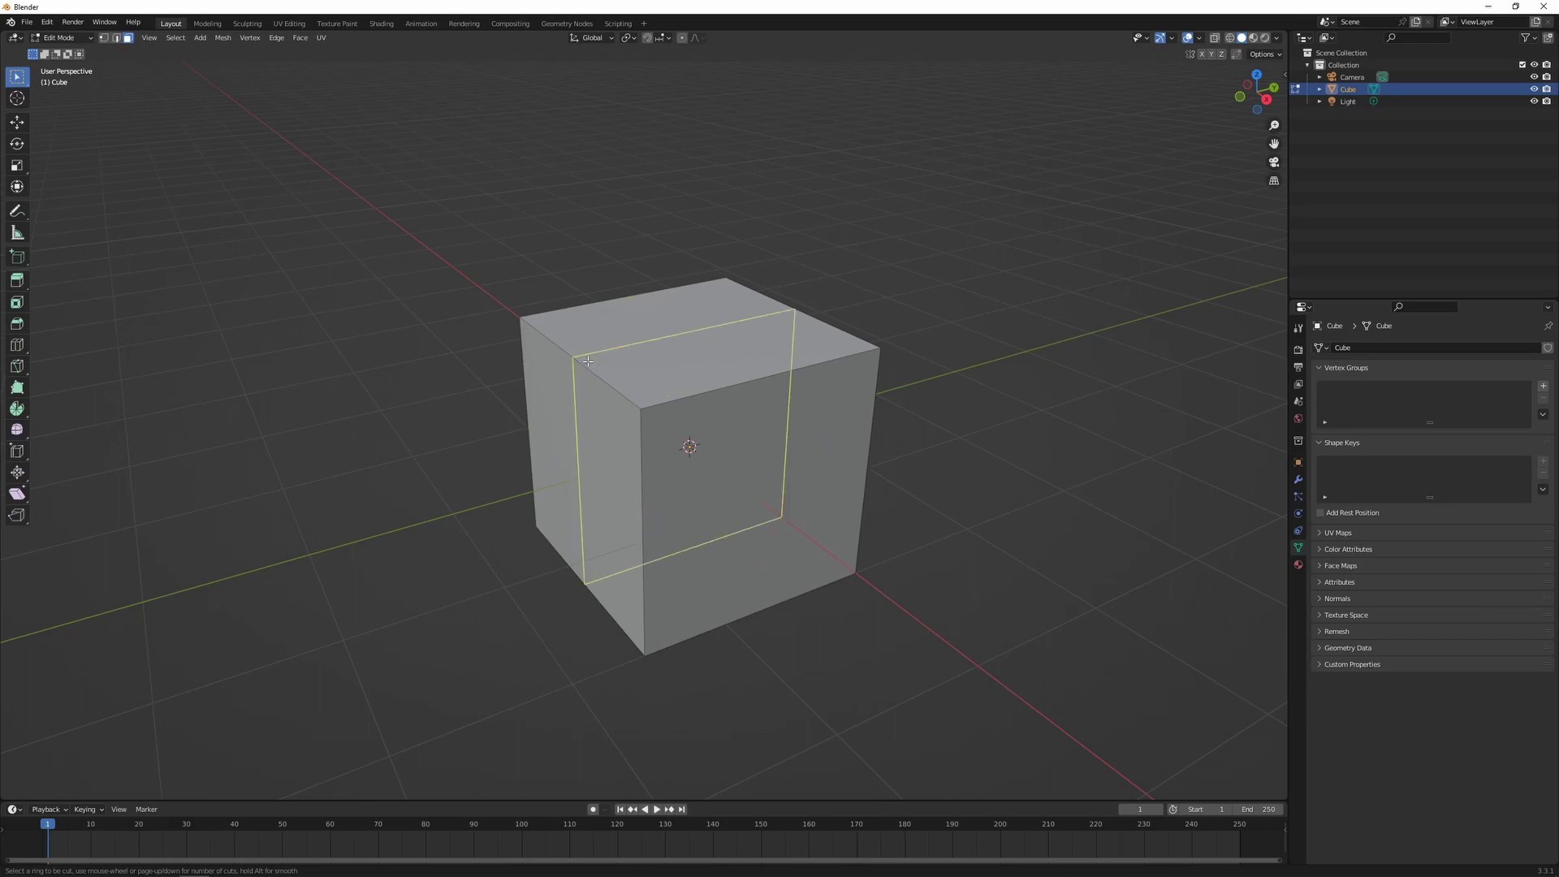
scroll(587, 361, "up", 7)
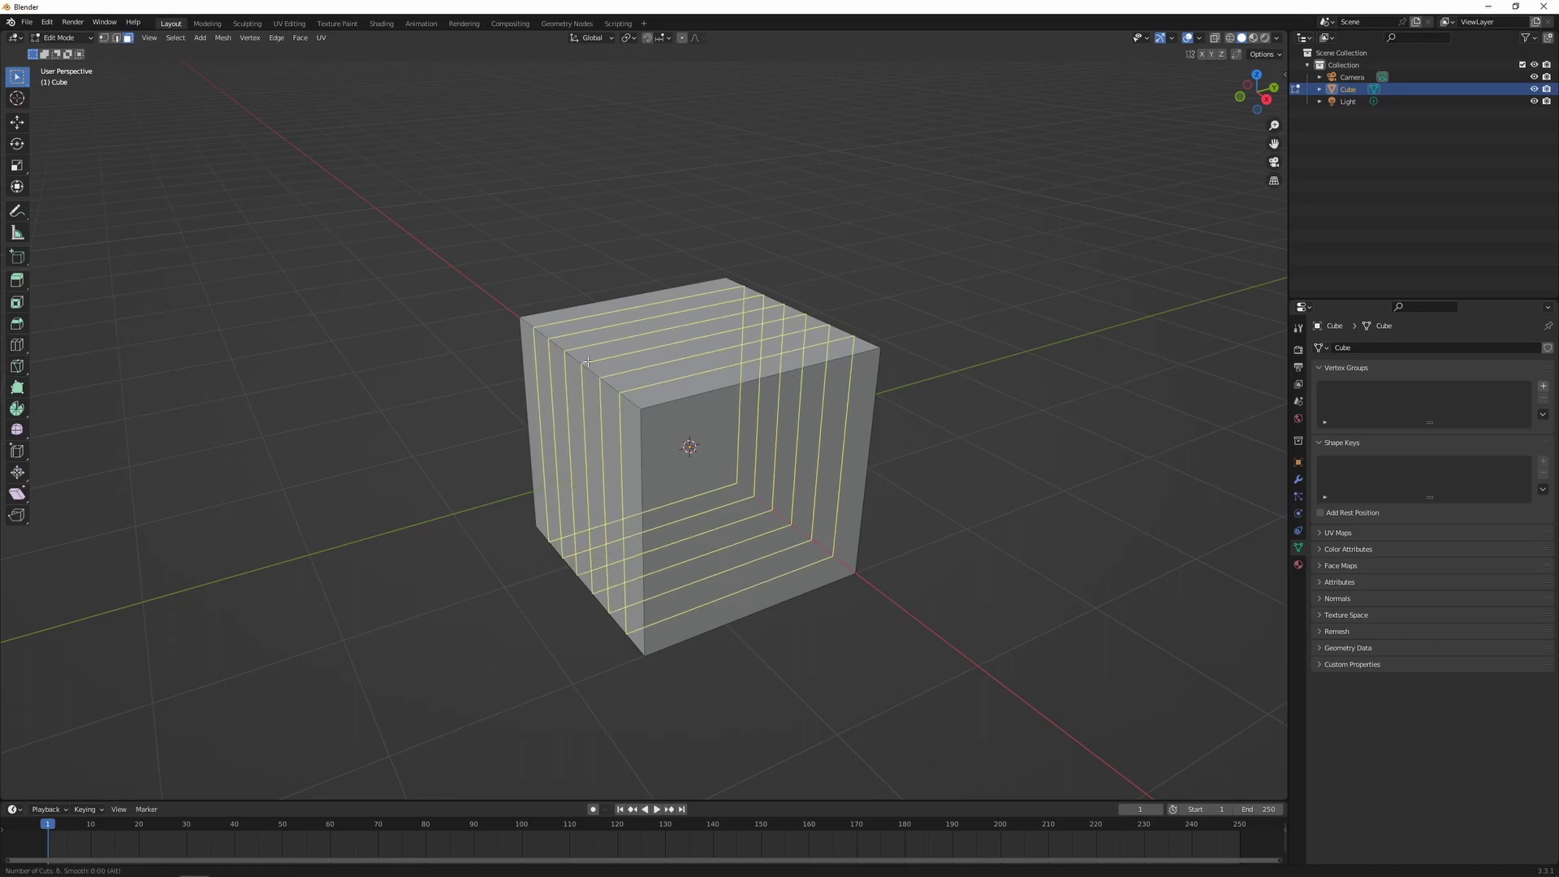
scroll(587, 363, "down", 7)
scroll(589, 367, "up", 7)
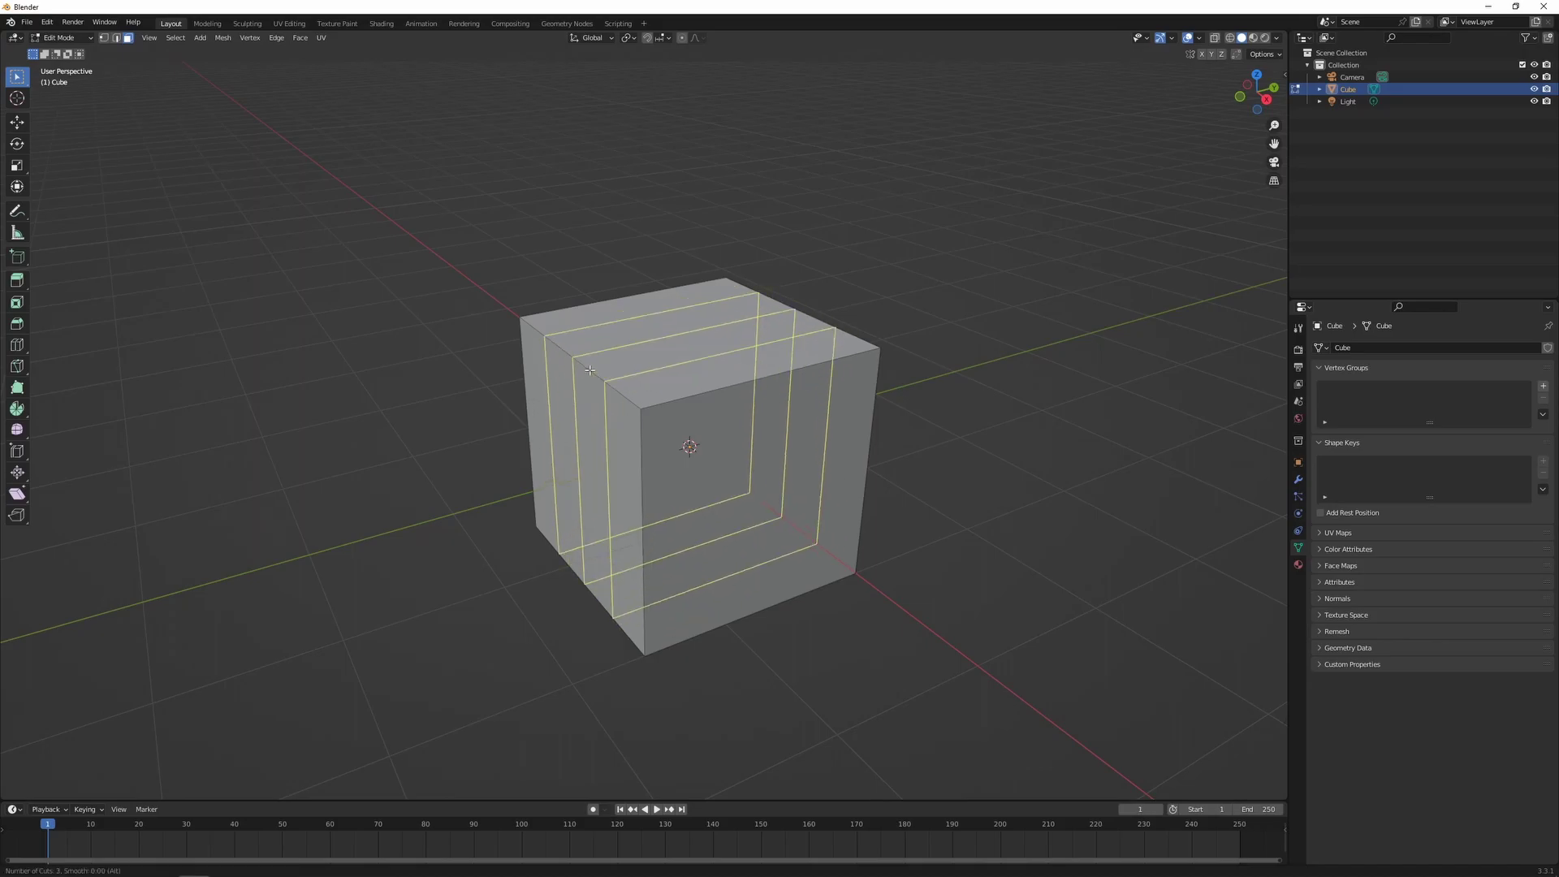
scroll(590, 370, "down", 4)
scroll(590, 370, "up", 2)
scroll(590, 370, "down", 2)
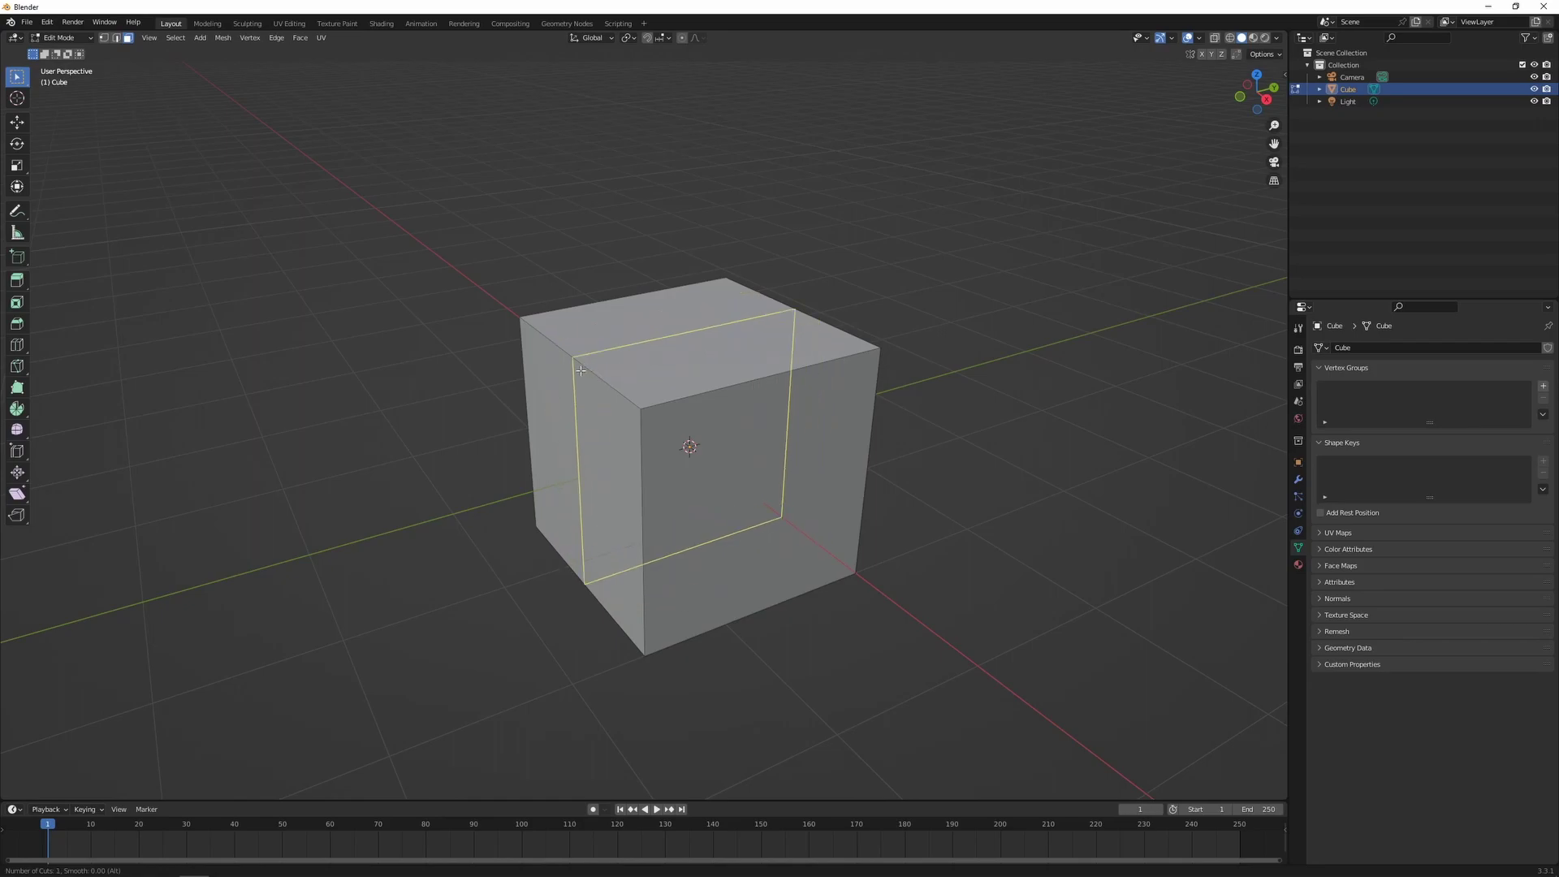
left_click(579, 361)
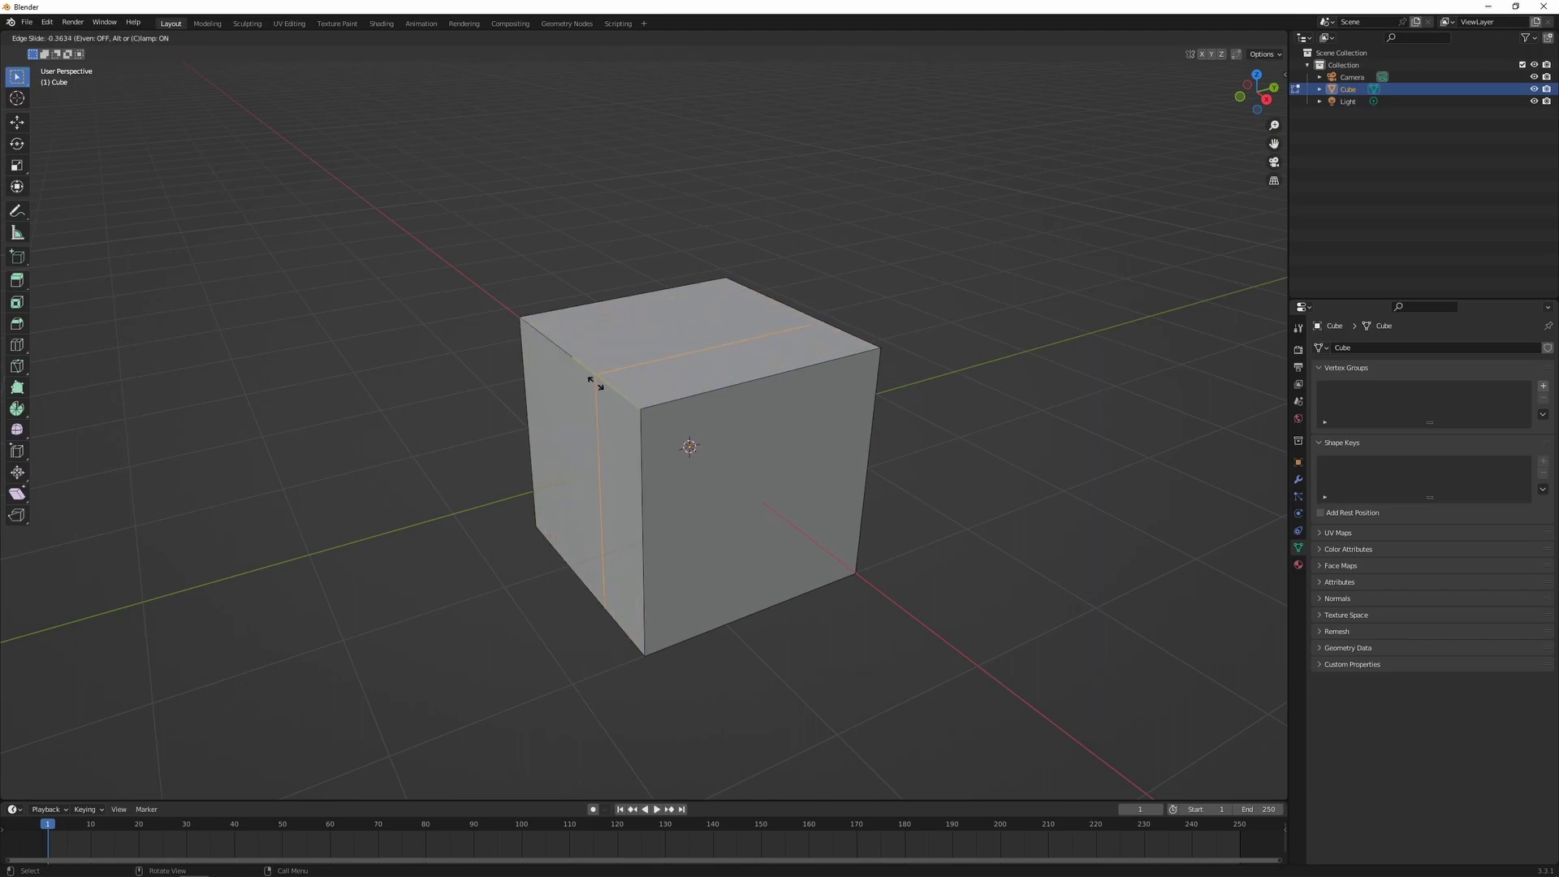
left_click(530, 342)
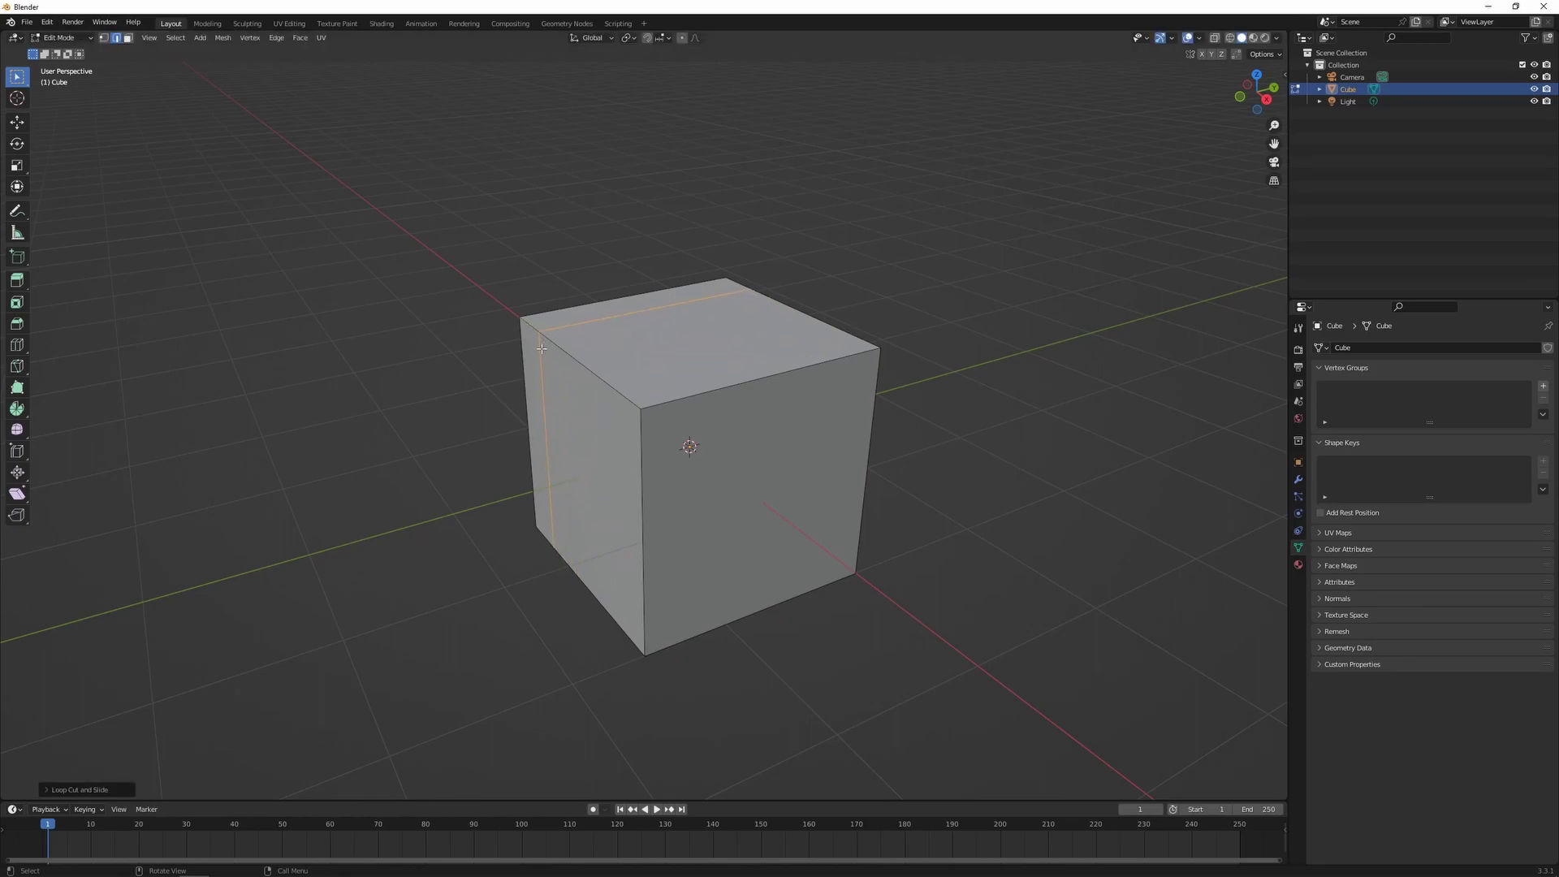
key("ctrl+z")
Step: Try a single loop cut centred between the cube's front and back faces, and undo it
key("ctrl+r")
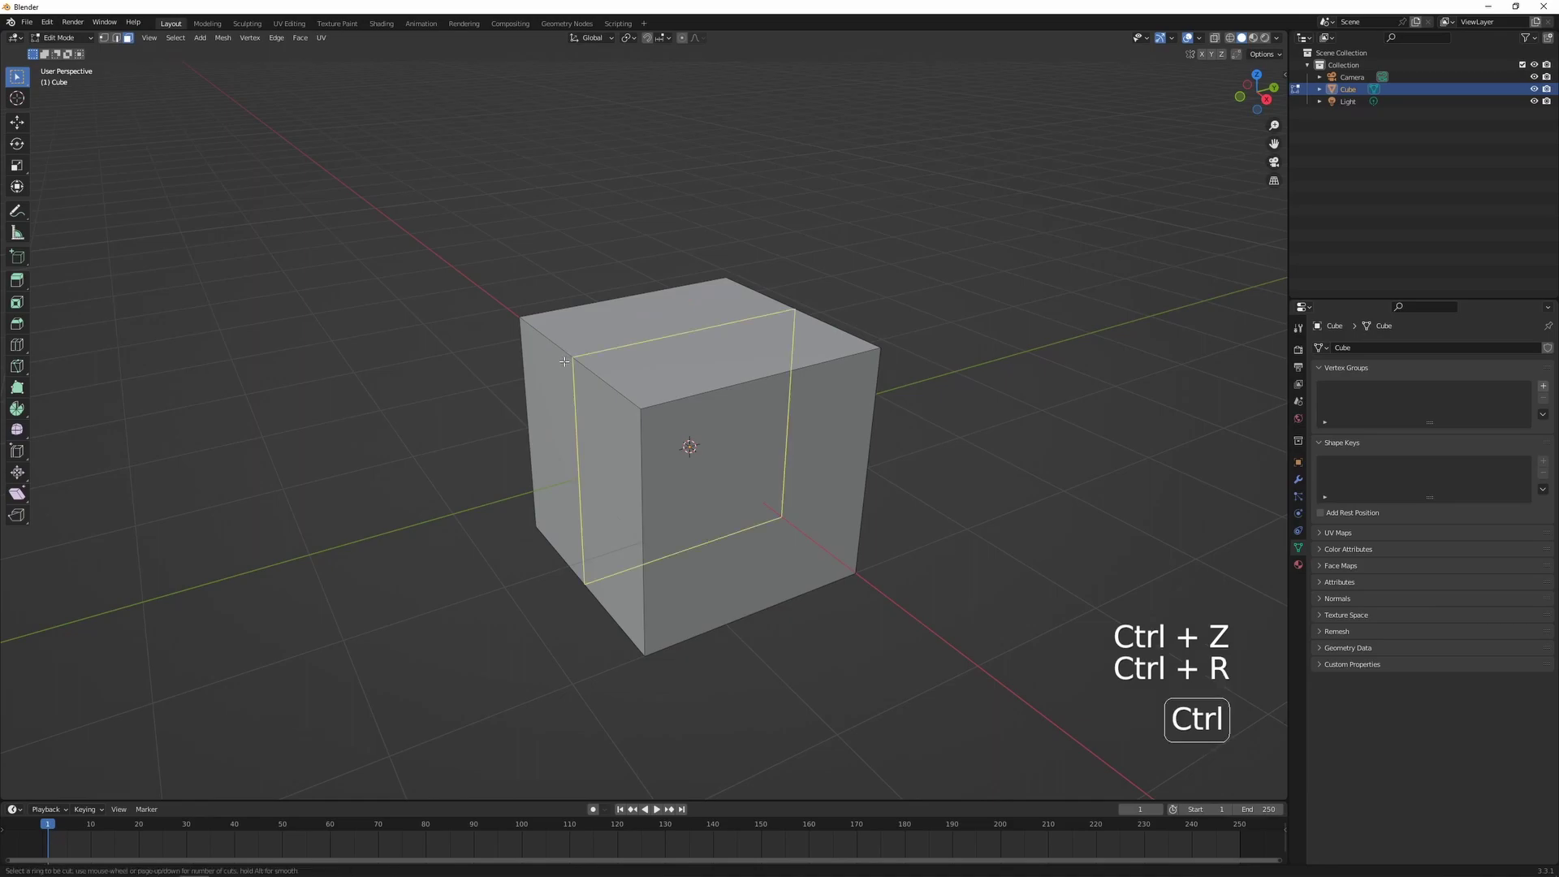
left_click(568, 359)
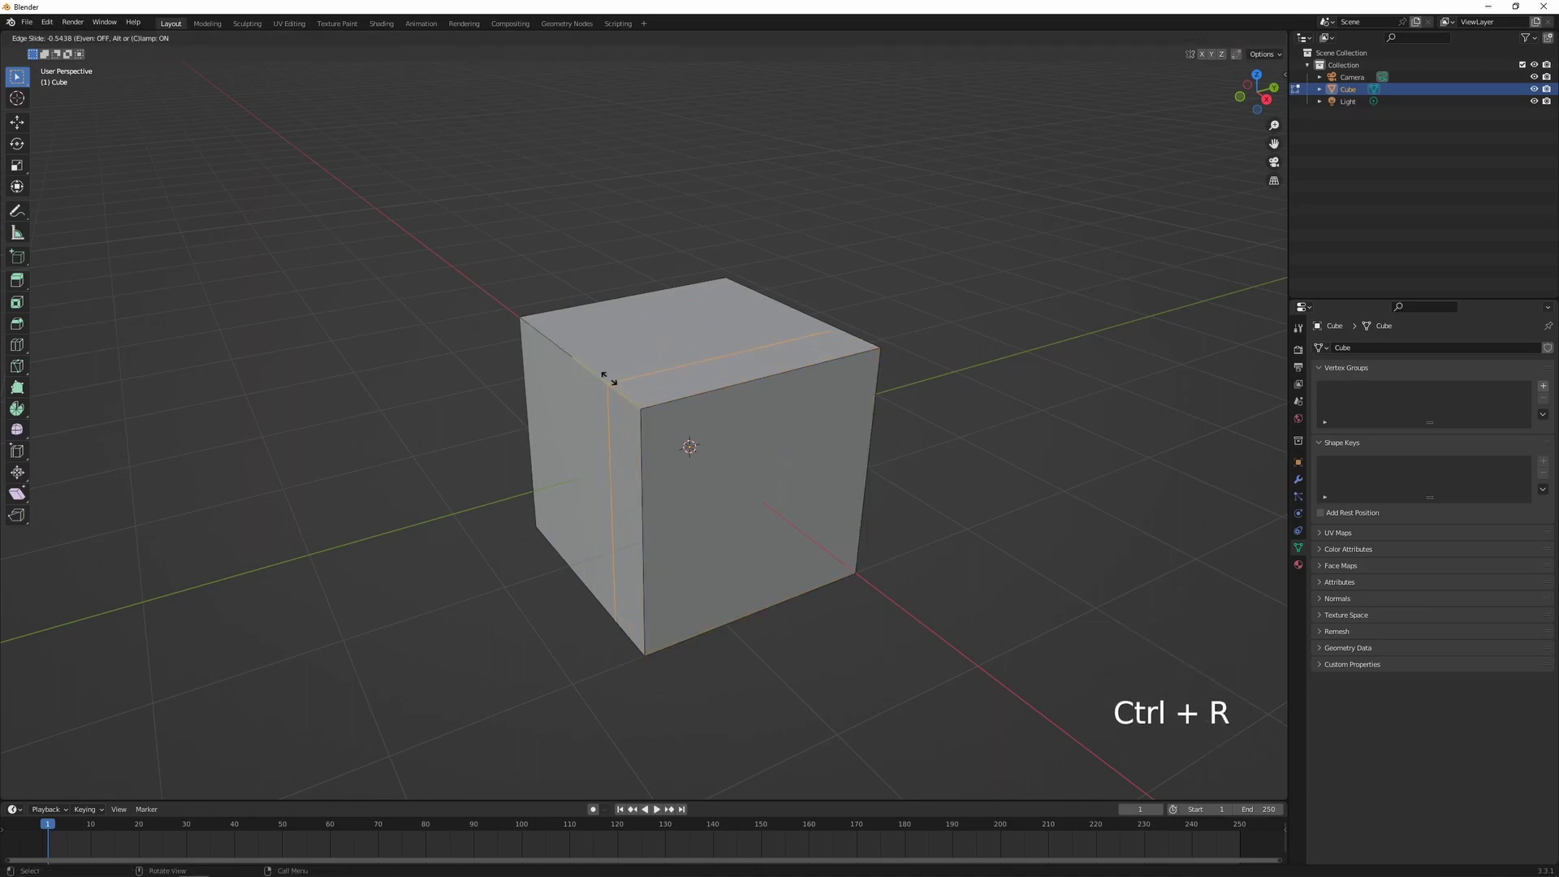
left_click(609, 380)
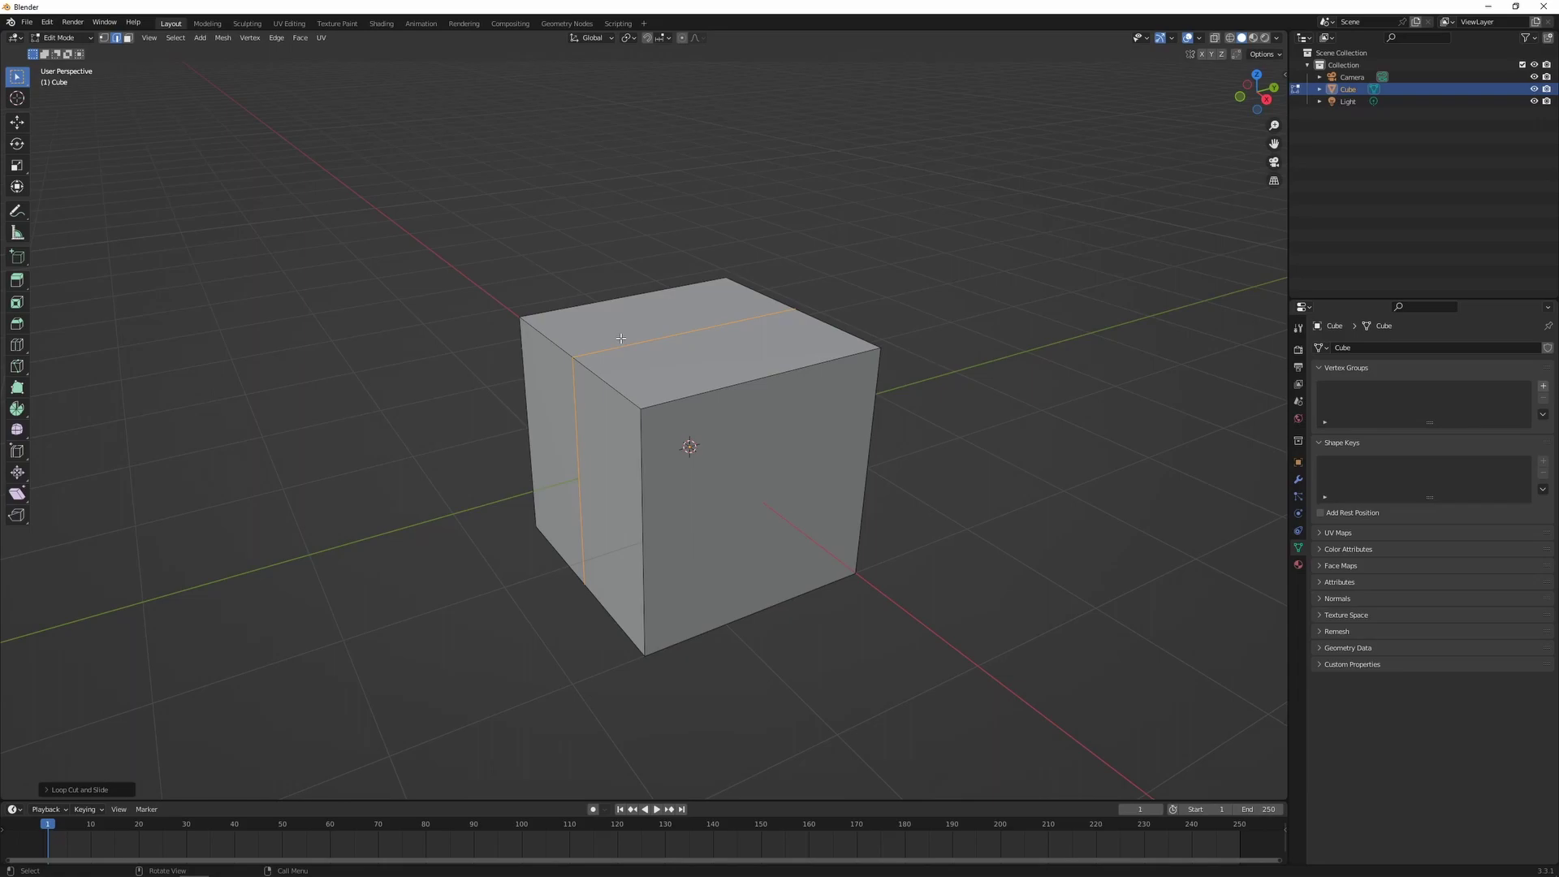
key("ctrl+z")
Step: Try three evenly spaced loop cuts between the cube's front and back faces, and undo them
key("ctrl+r")
scroll(601, 361, "up", 2)
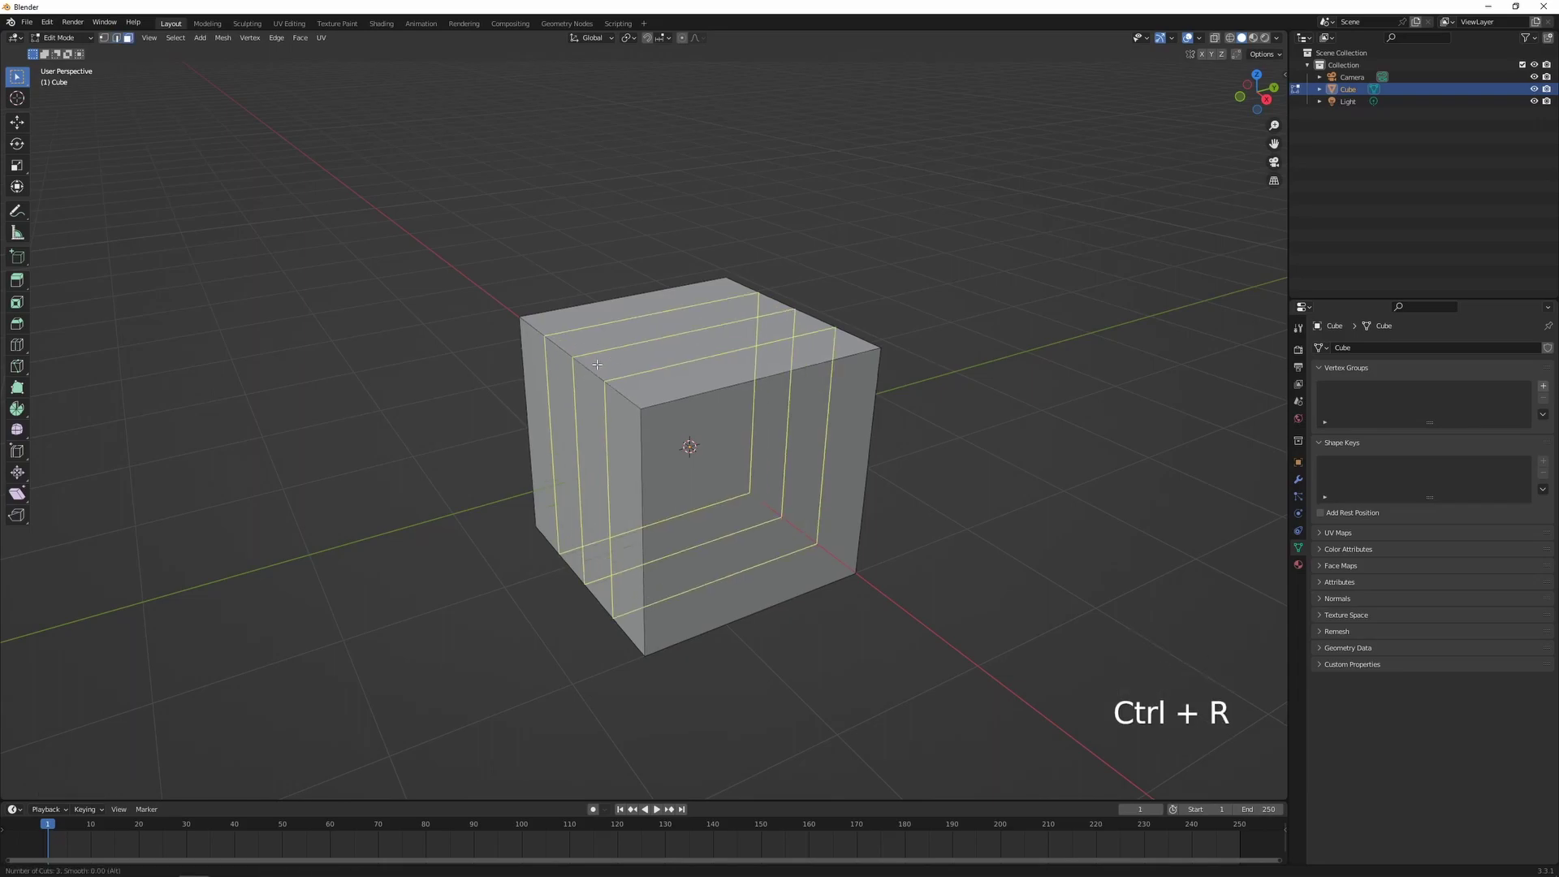
left_click(600, 363)
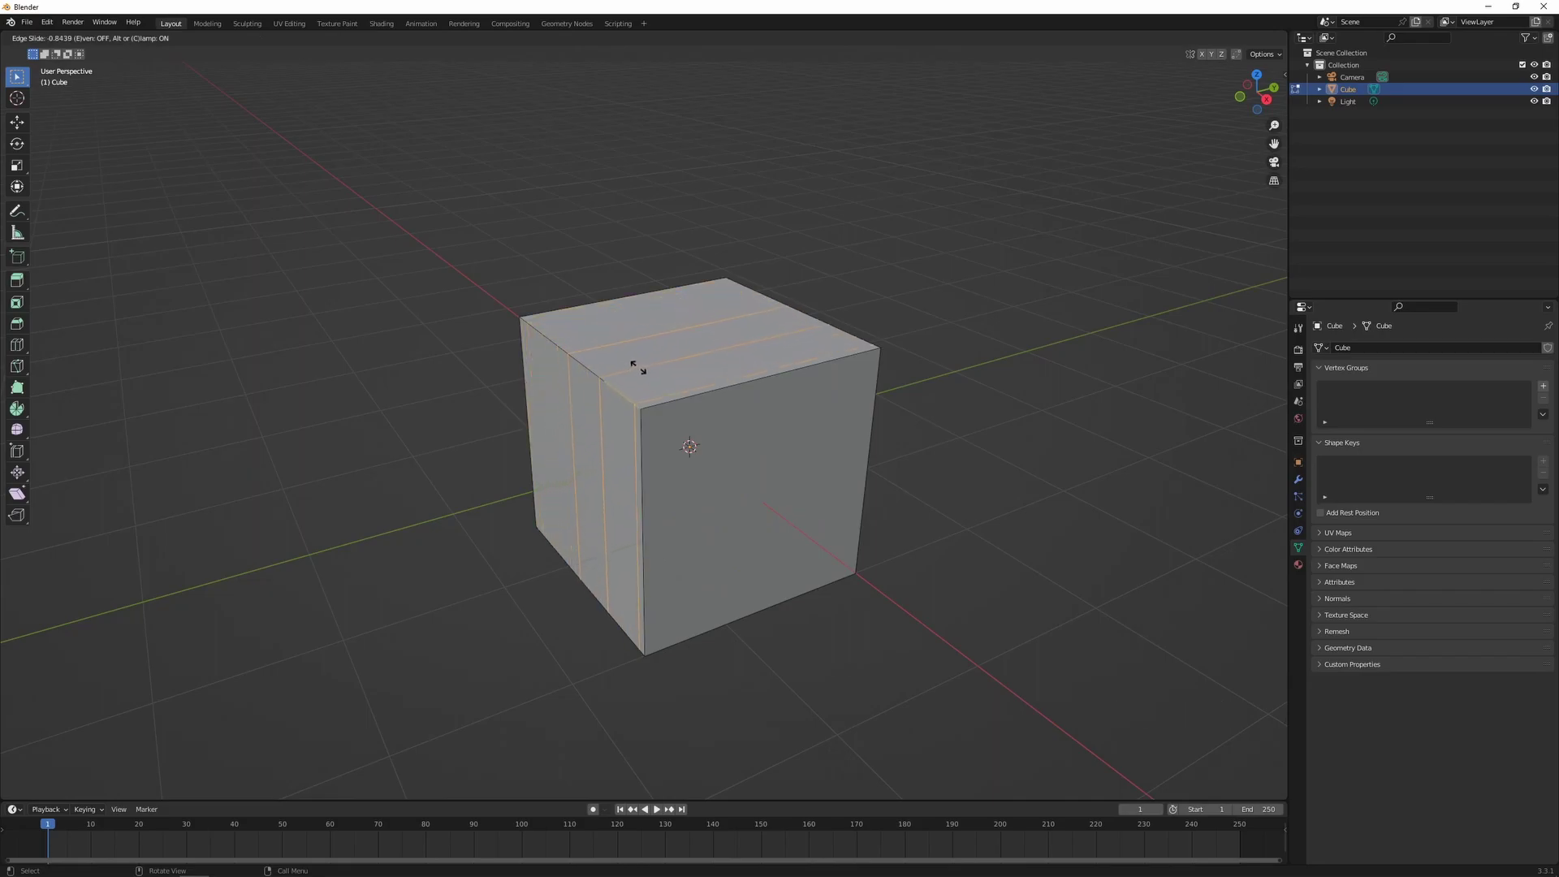
left_click(582, 349)
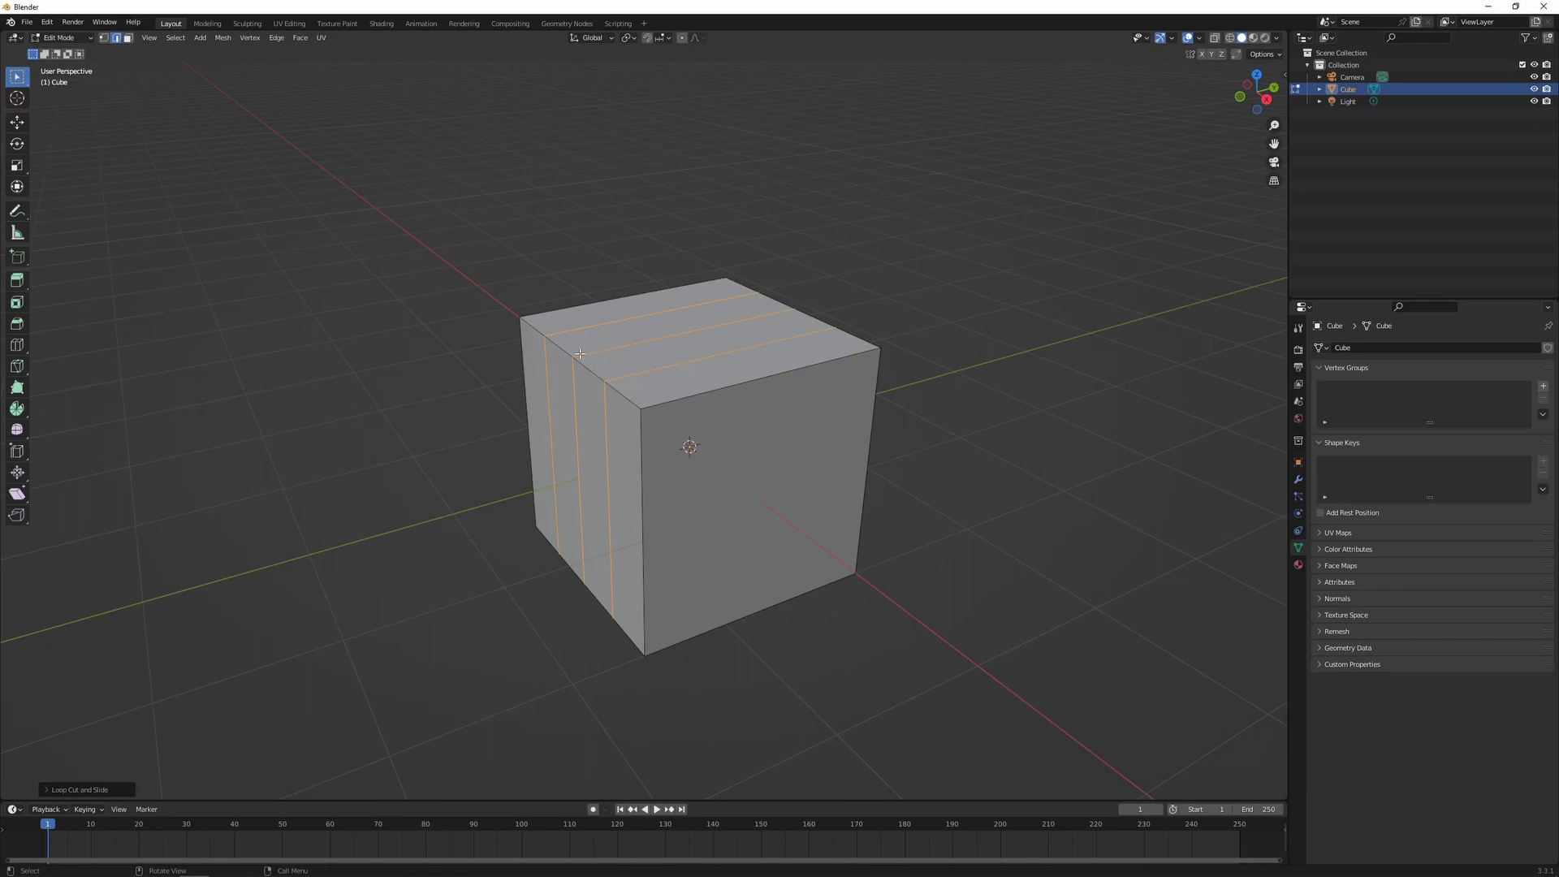
key("ctrl+z")
Step: Select the cube's front face and inset it by about 0.22 m
left_click(739, 432)
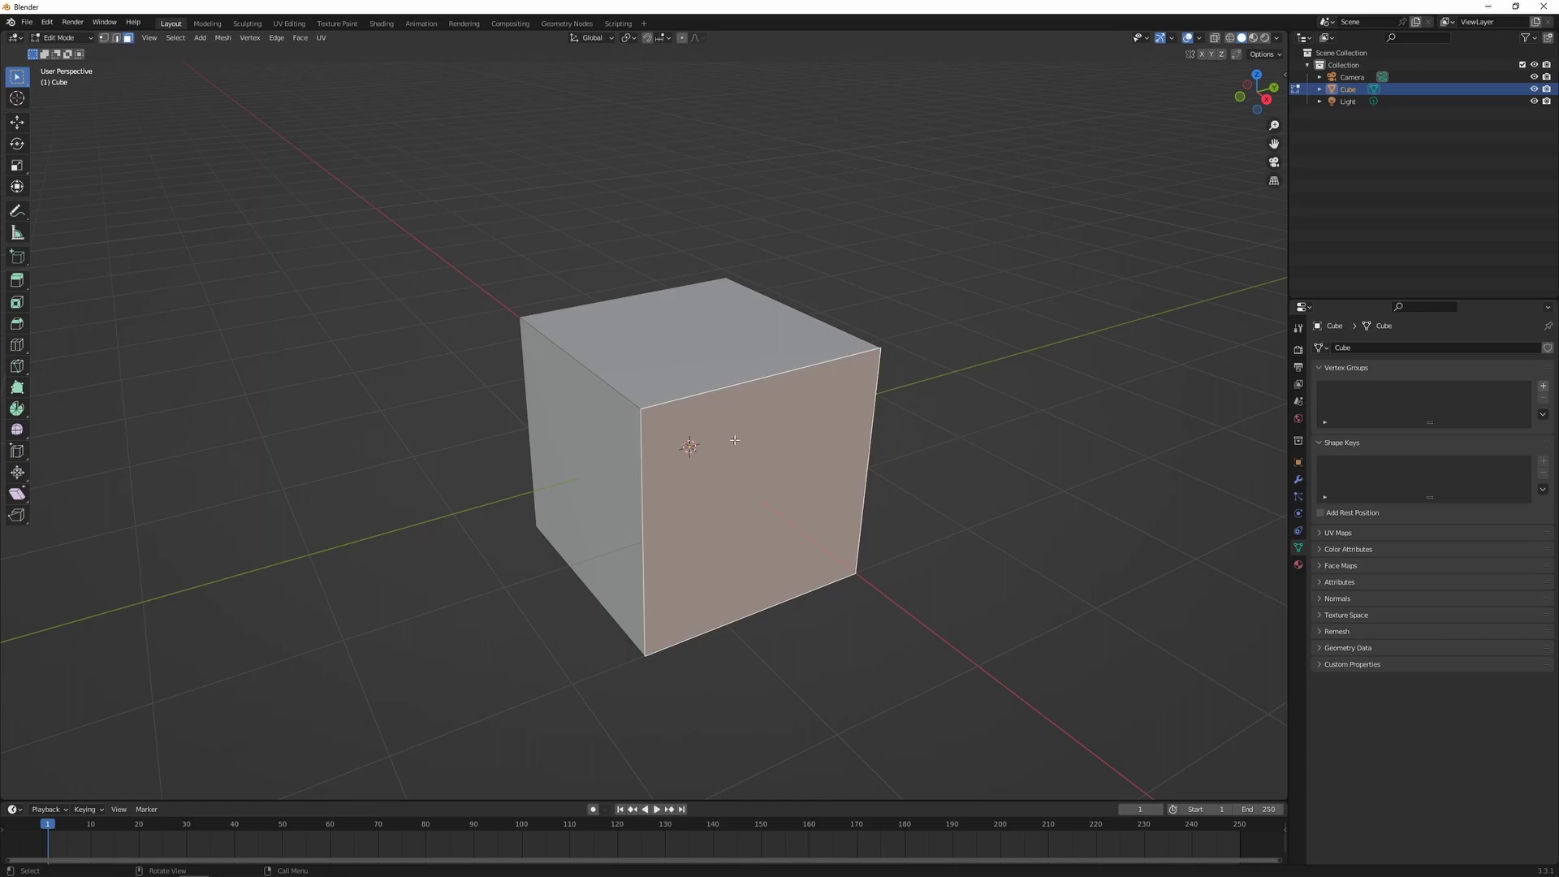
key("i")
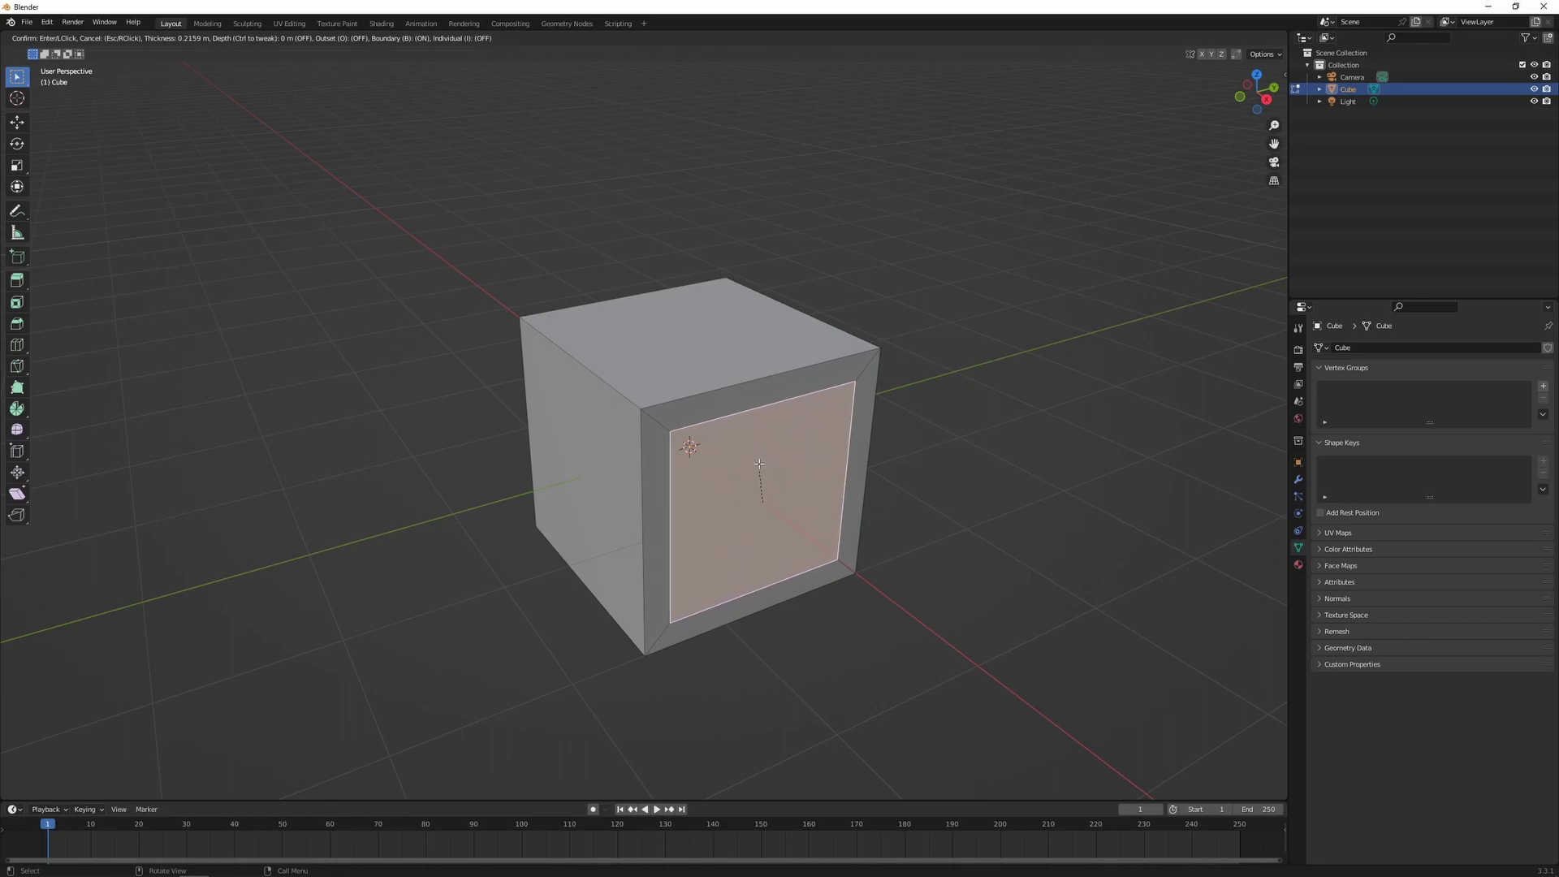
left_click(759, 464)
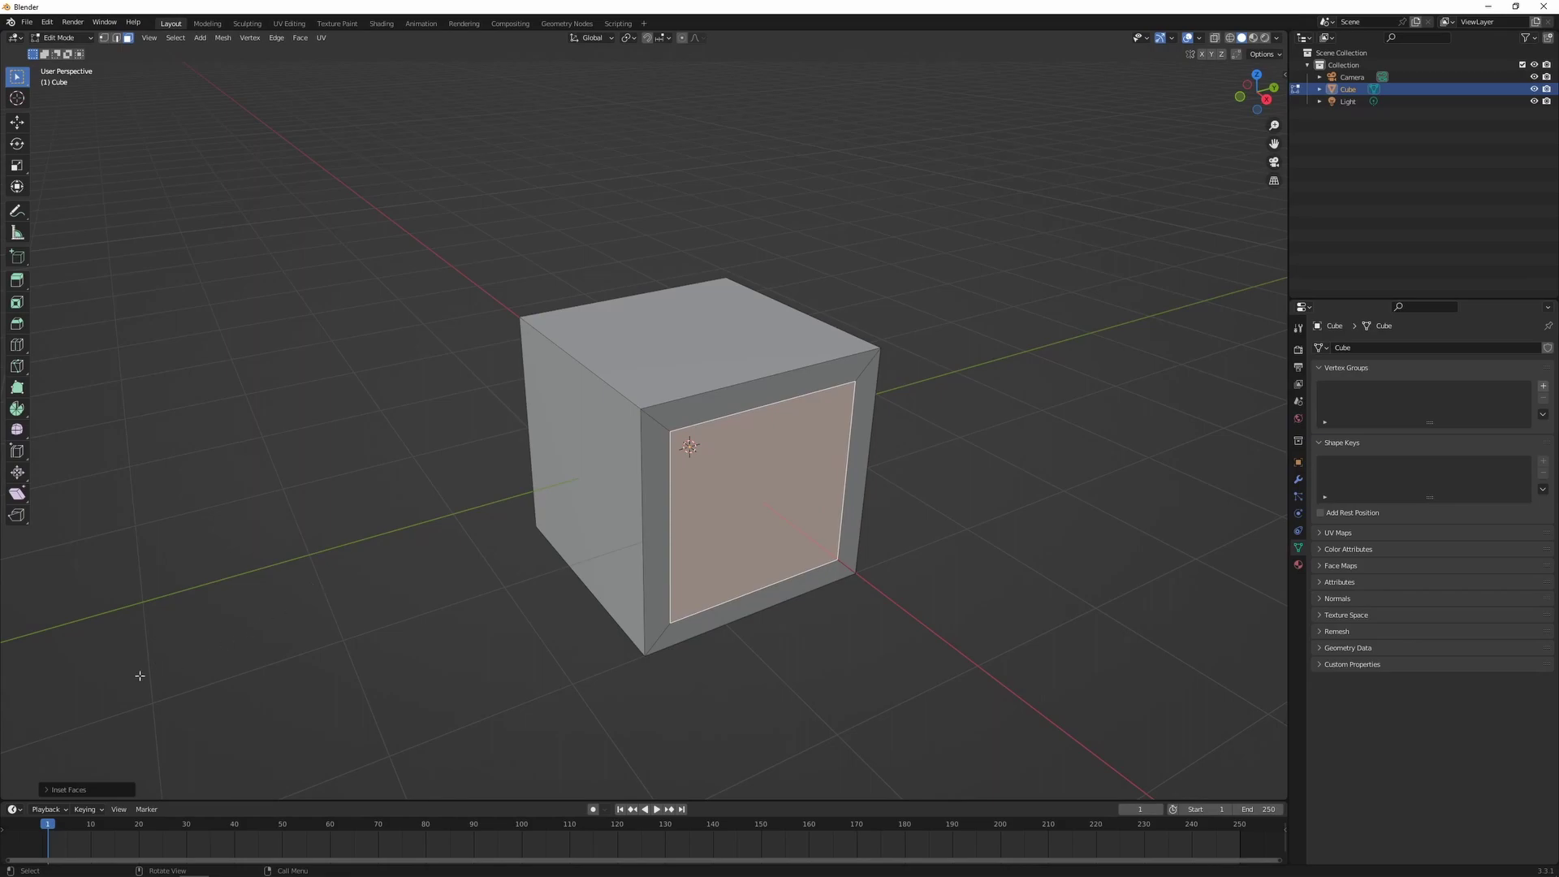
Step: Set the front face inset's thickness to 0.3 m
left_click(48, 791)
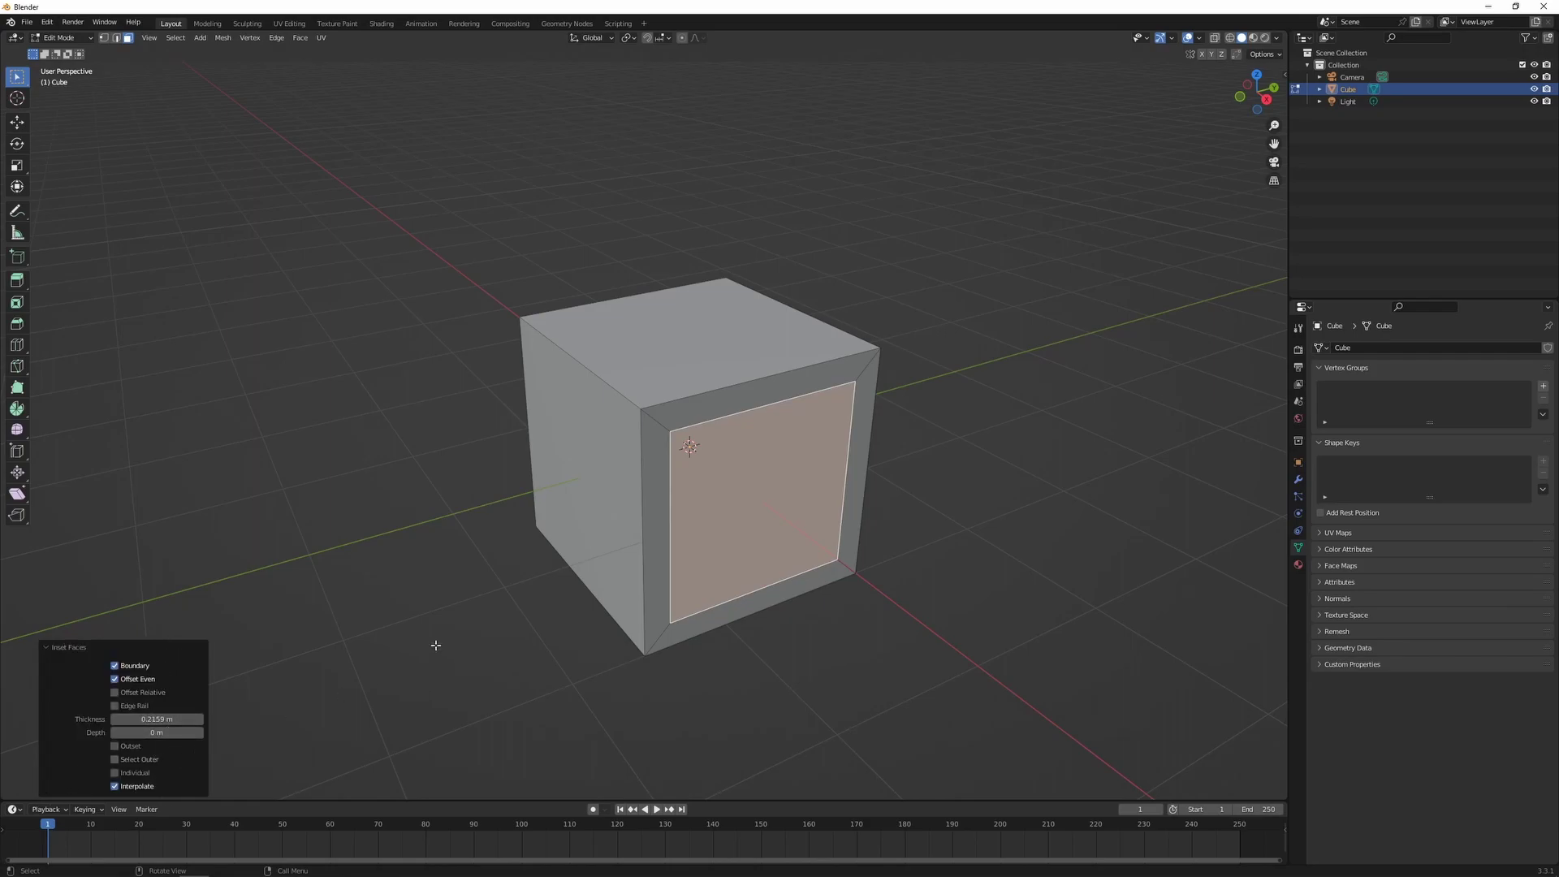
left_click(163, 719)
type("0.3")
key("Return")
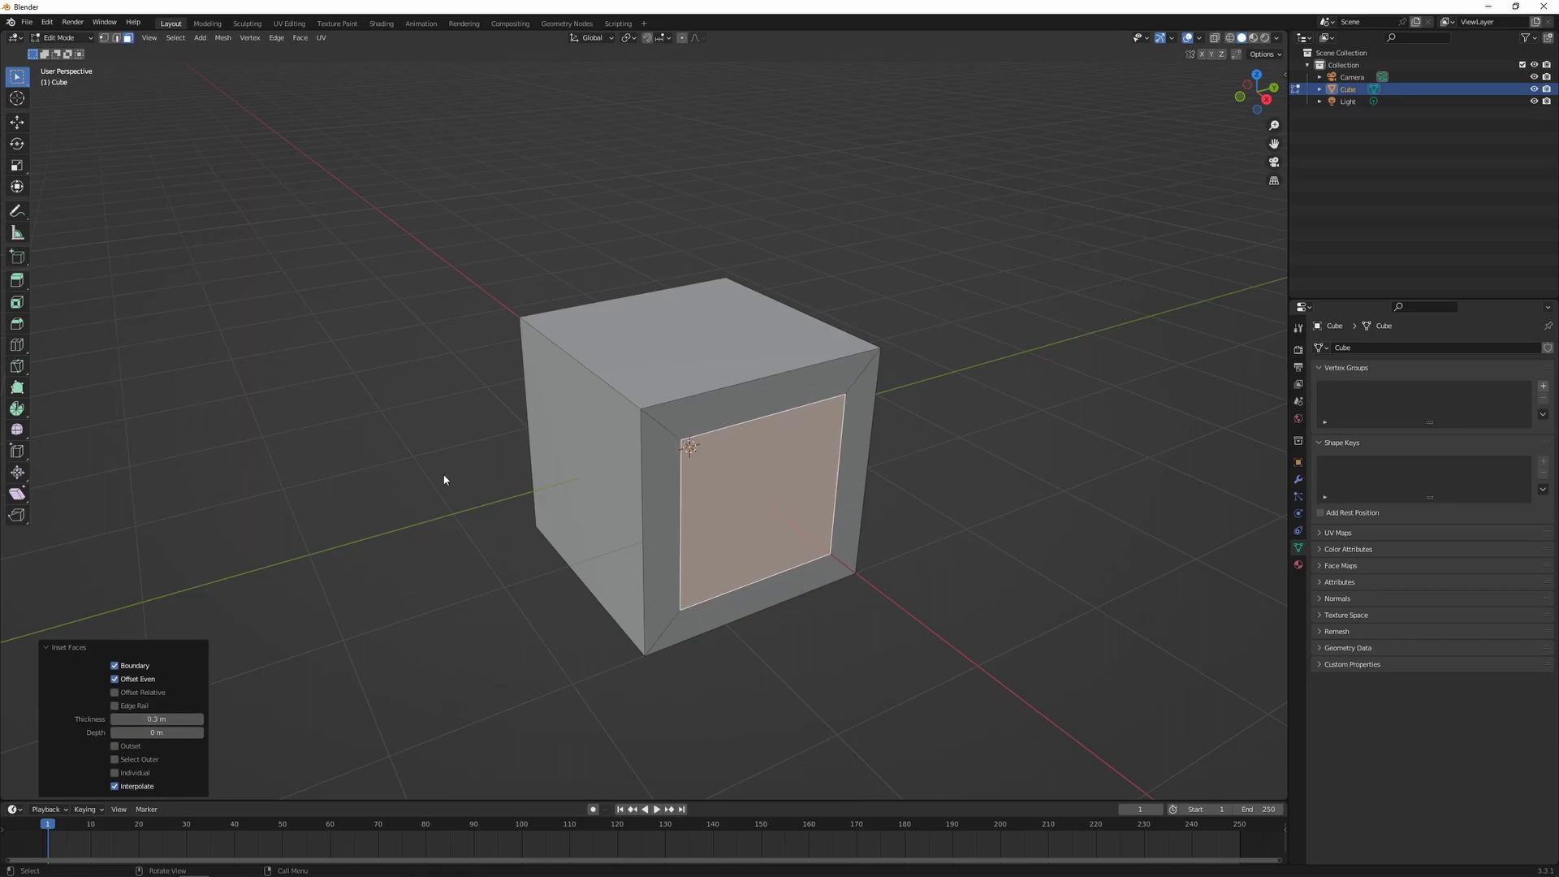
Step: Deselect the inset face and undo the front face inset
left_click(452, 545)
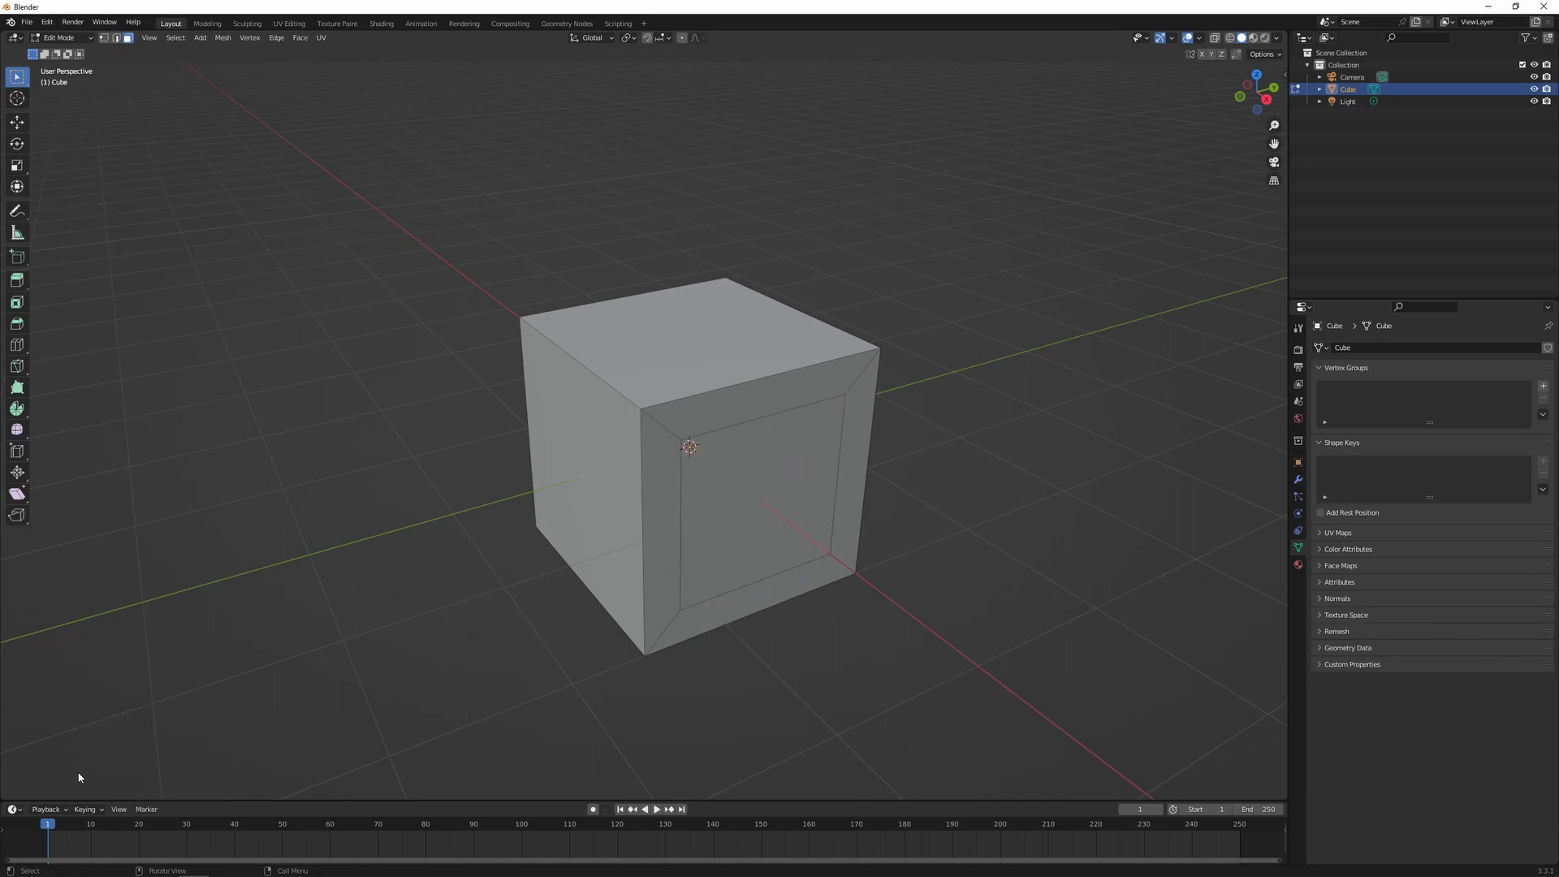
key("ctrl+z")
key("ctrl+z")
key("ctrl+z")
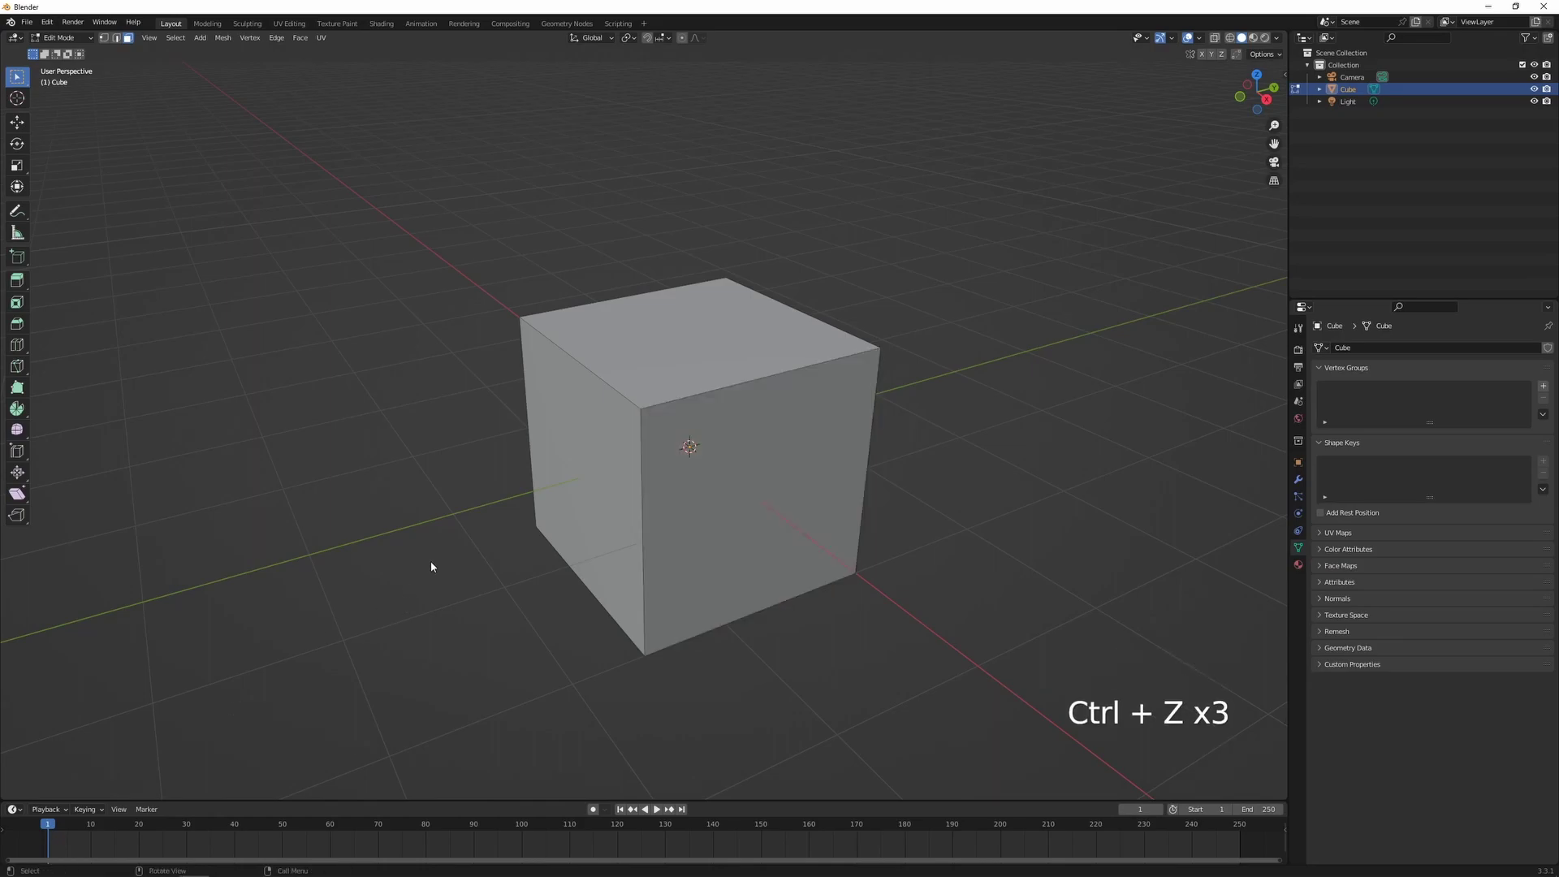
Step: Bevel the edges of the cube's top face about 0.223 m wide with one segment, after trying several segments
left_click(683, 363)
key("ctrl+b")
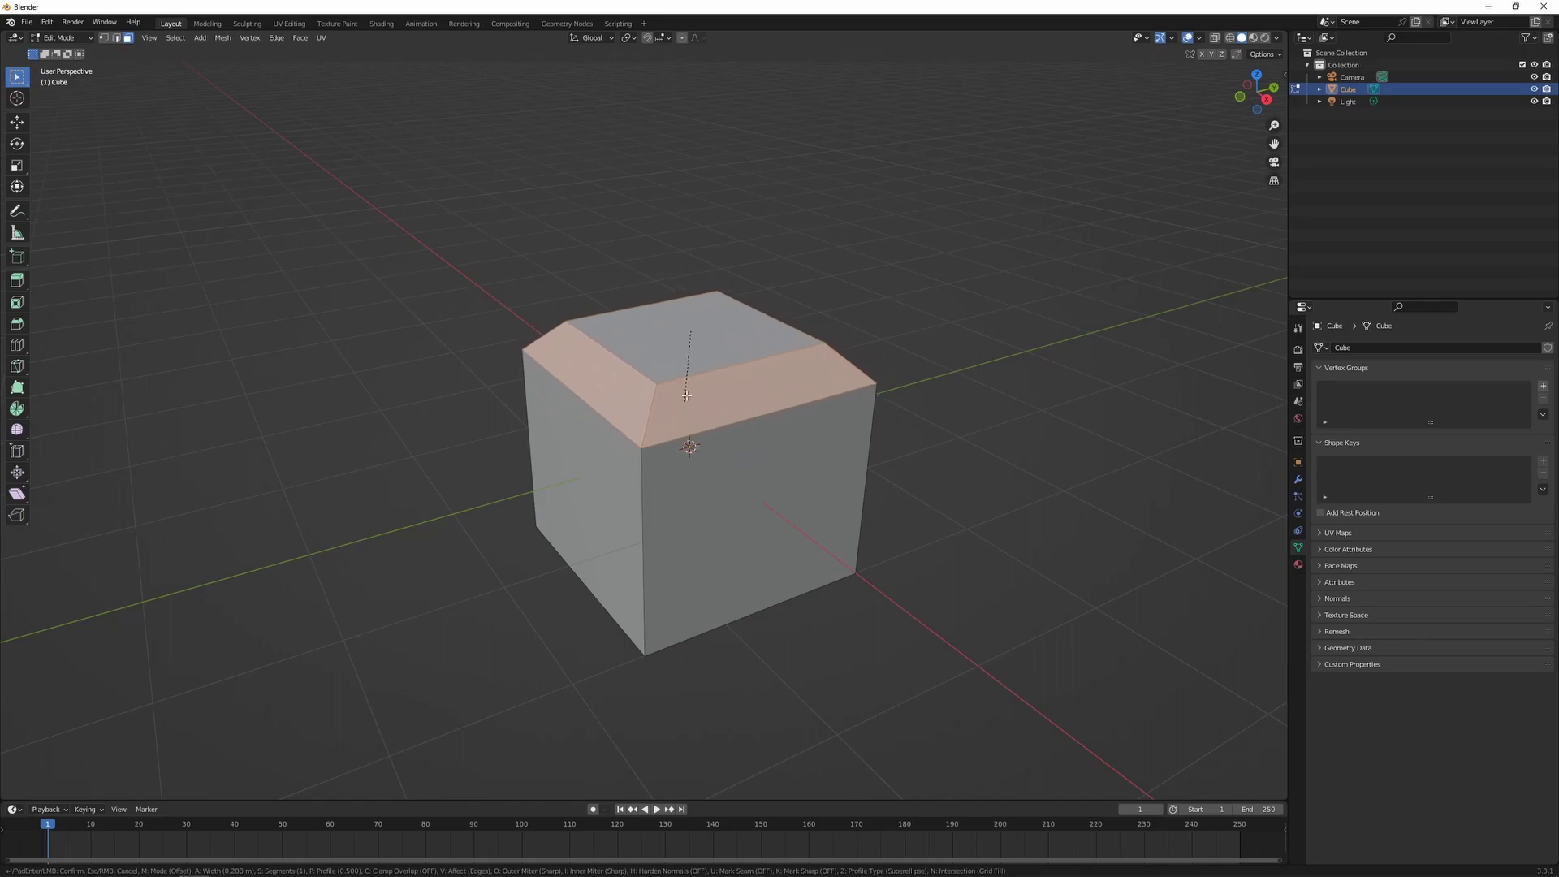
scroll(694, 397, "up", 1)
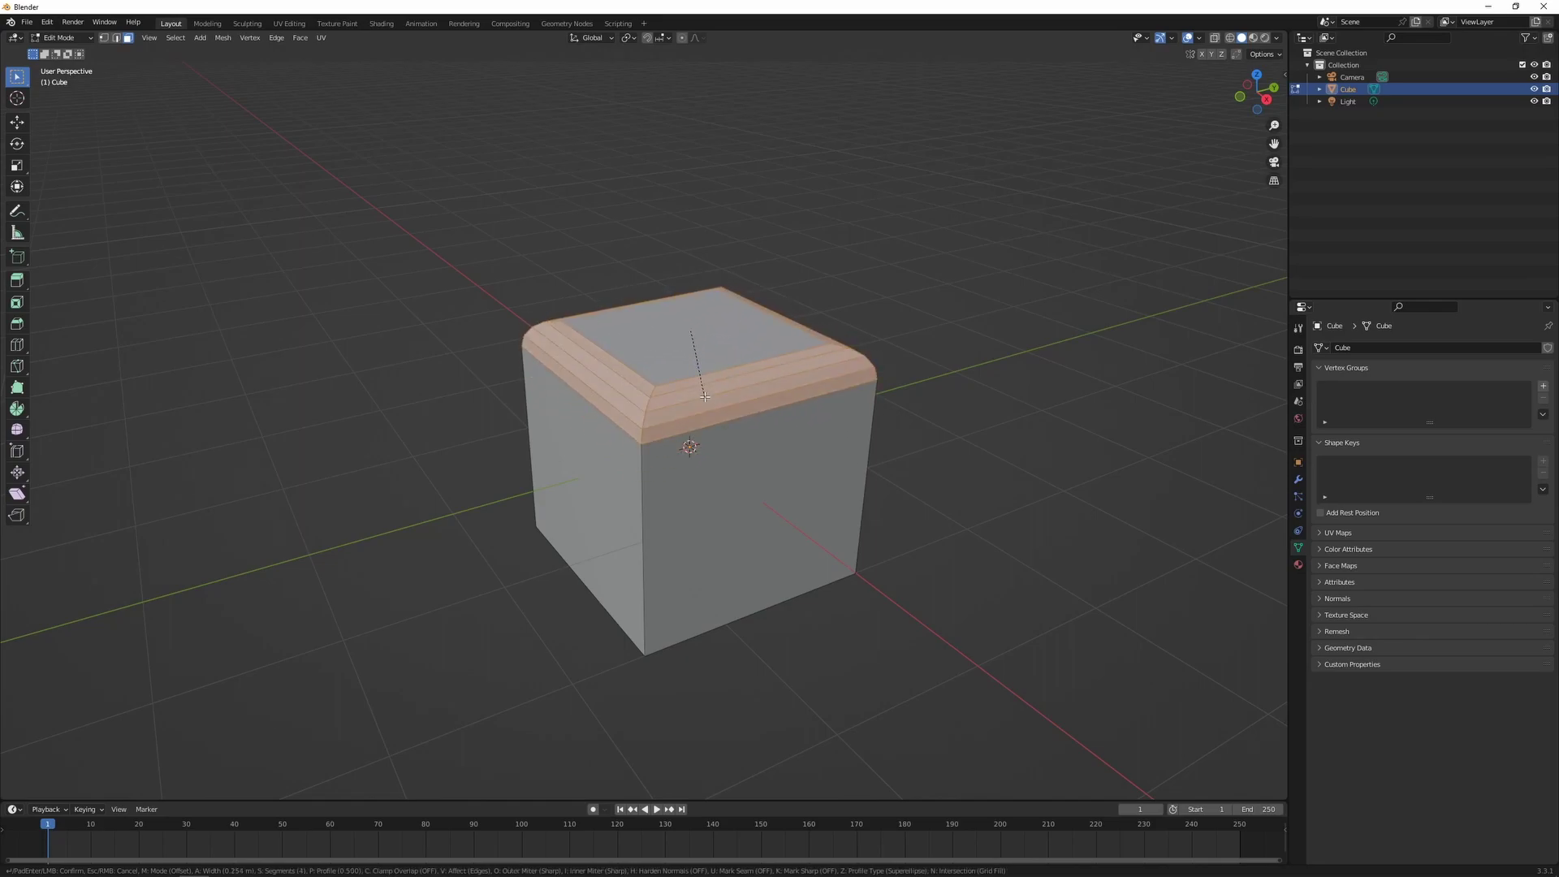
scroll(703, 414, "up", 2)
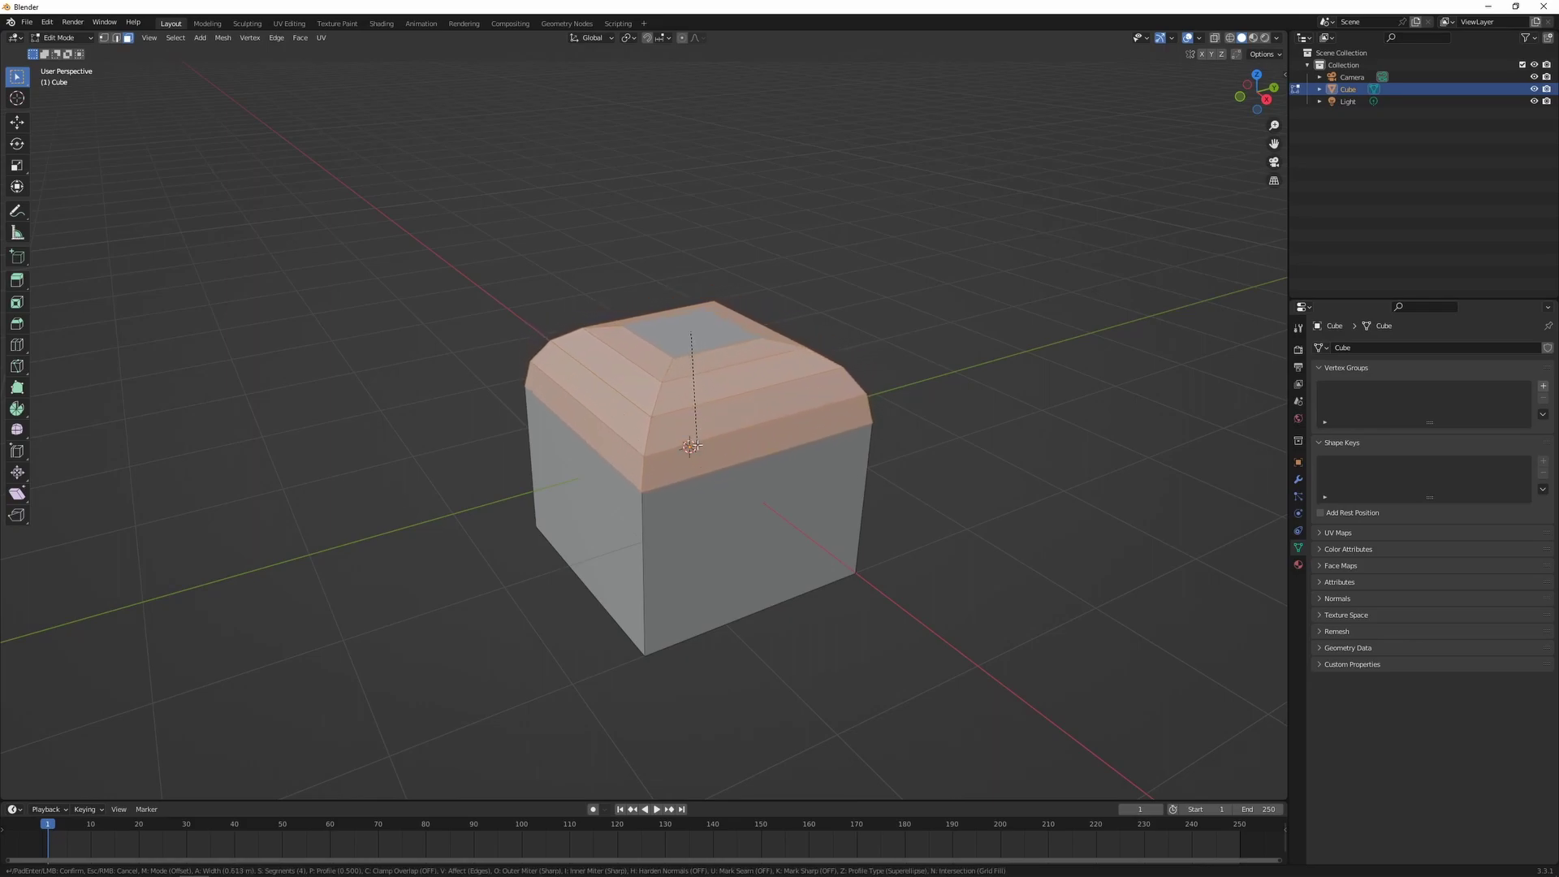
scroll(701, 402, "down", 3)
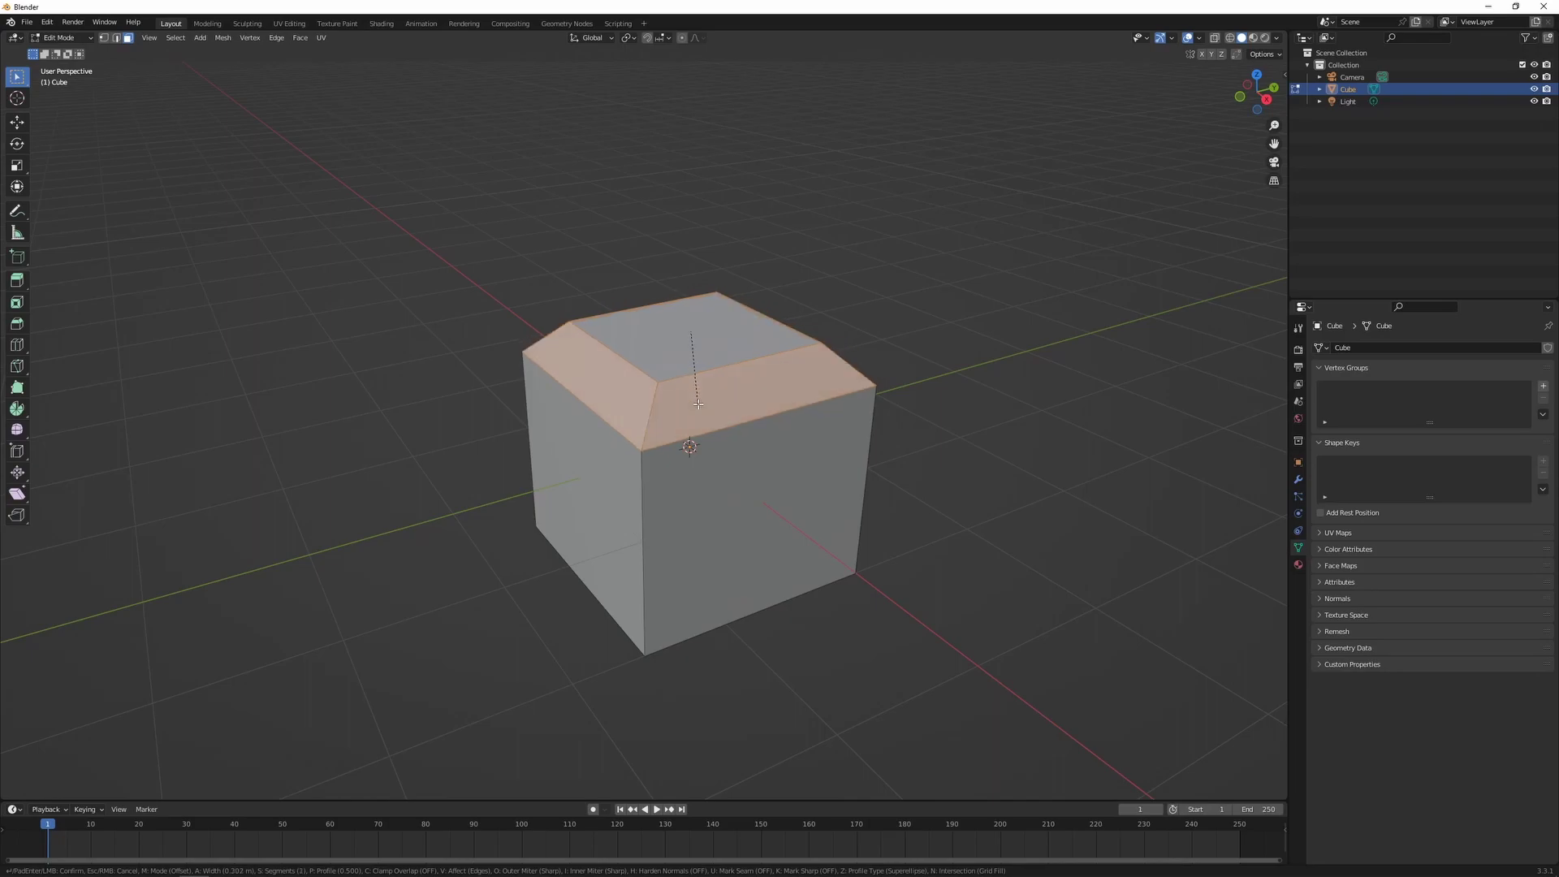
left_click(699, 393)
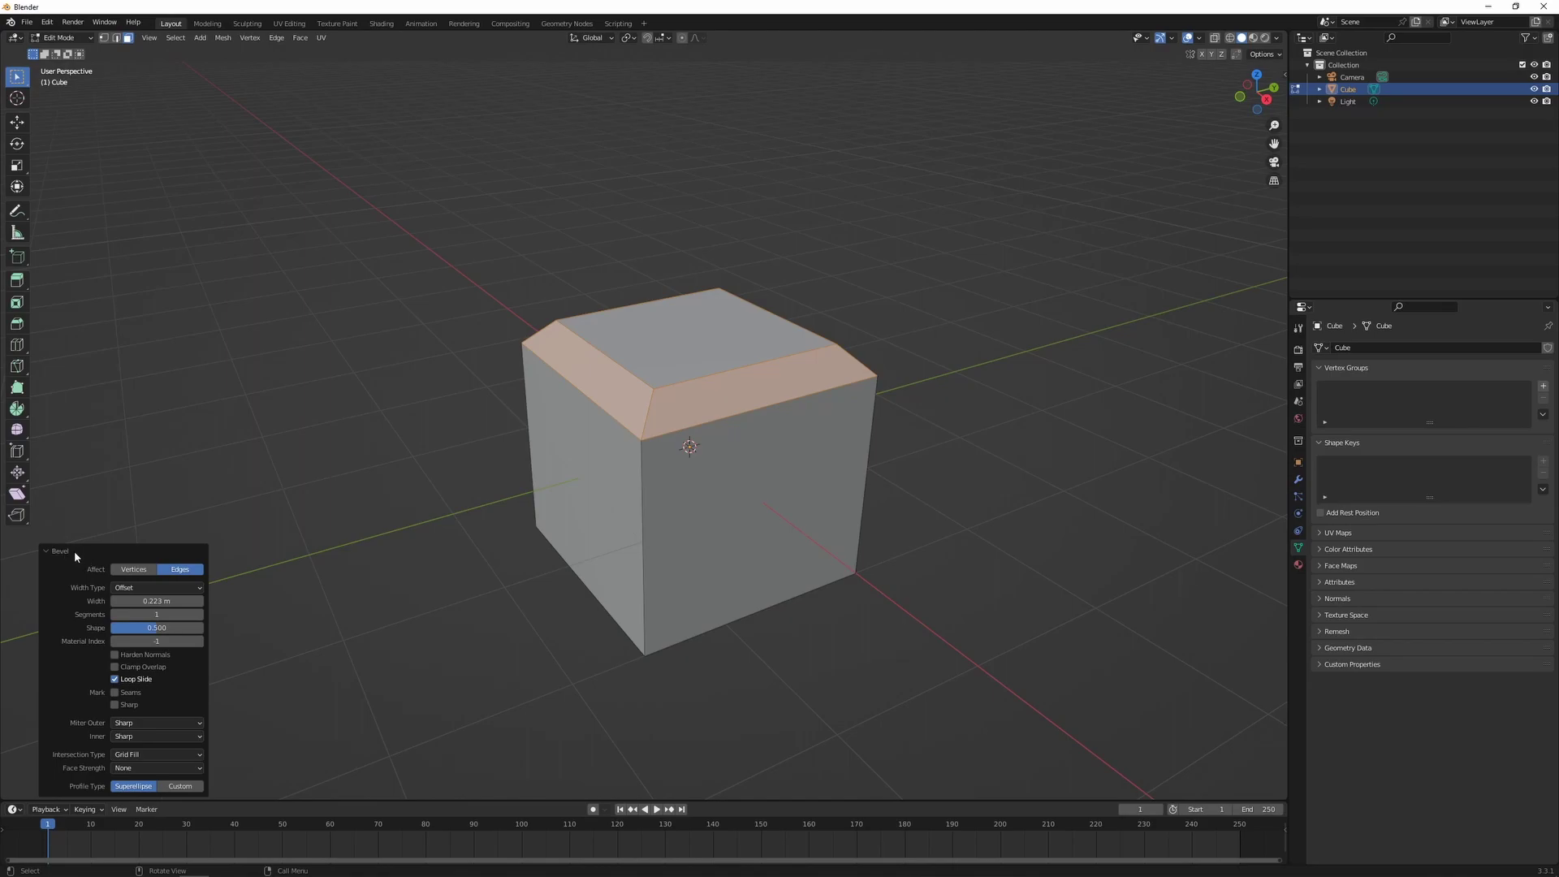
Step: Try three segments on the top face bevel, return to one and reduce the width to about 0.153 m
left_click(202, 615)
left_click(201, 615)
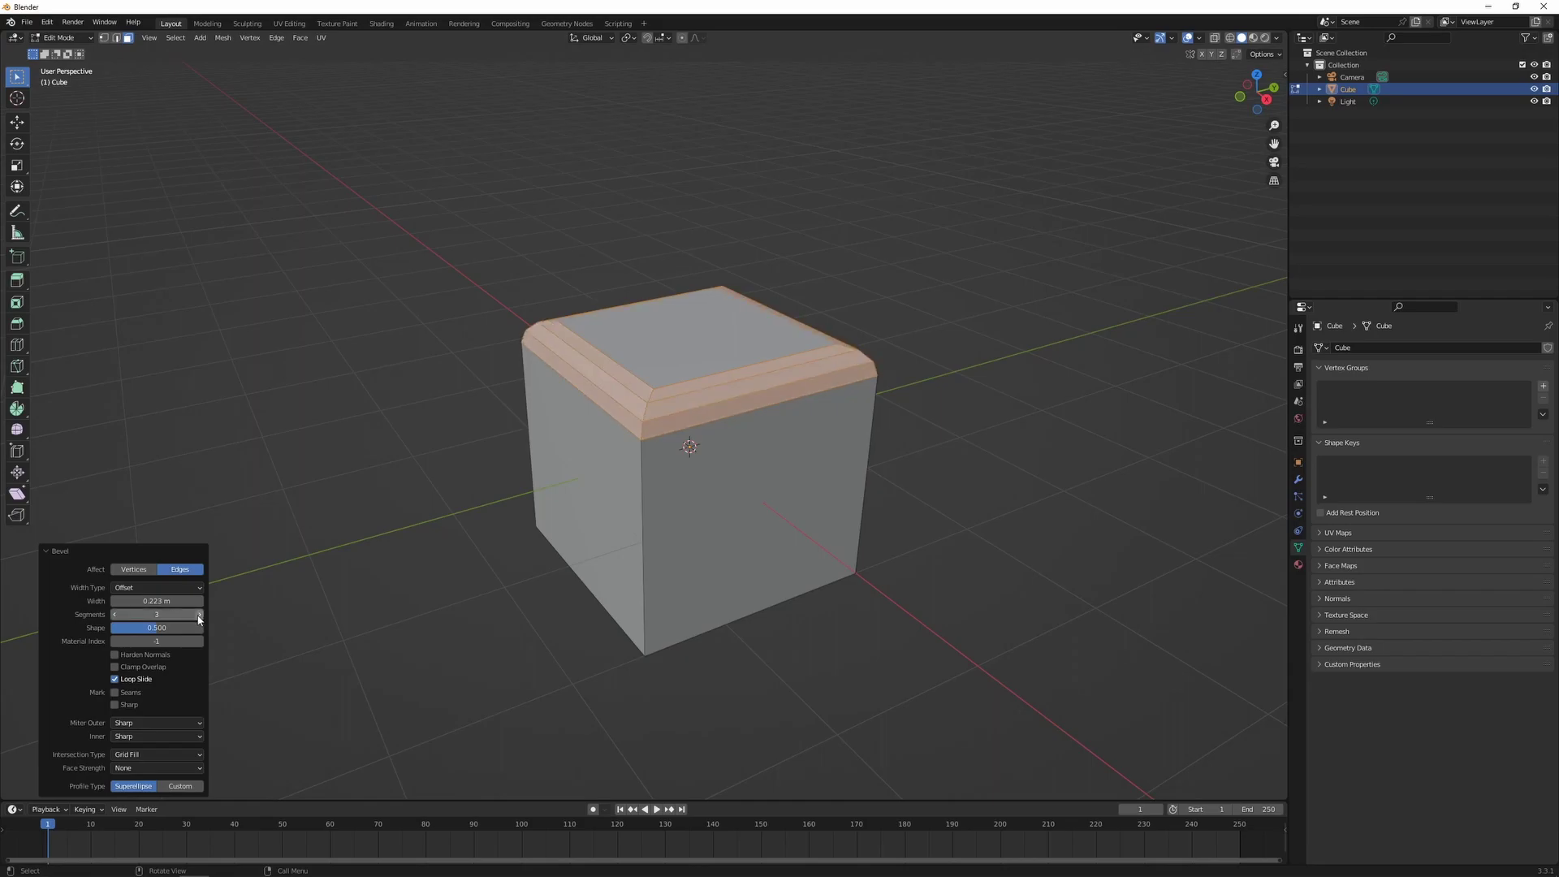
left_click(115, 615)
left_click(114, 615)
mouse_move(154, 602)
left_mouse_down()
mouse_move(114, 602)
mouse_move(145, 602)
left_mouse_up()
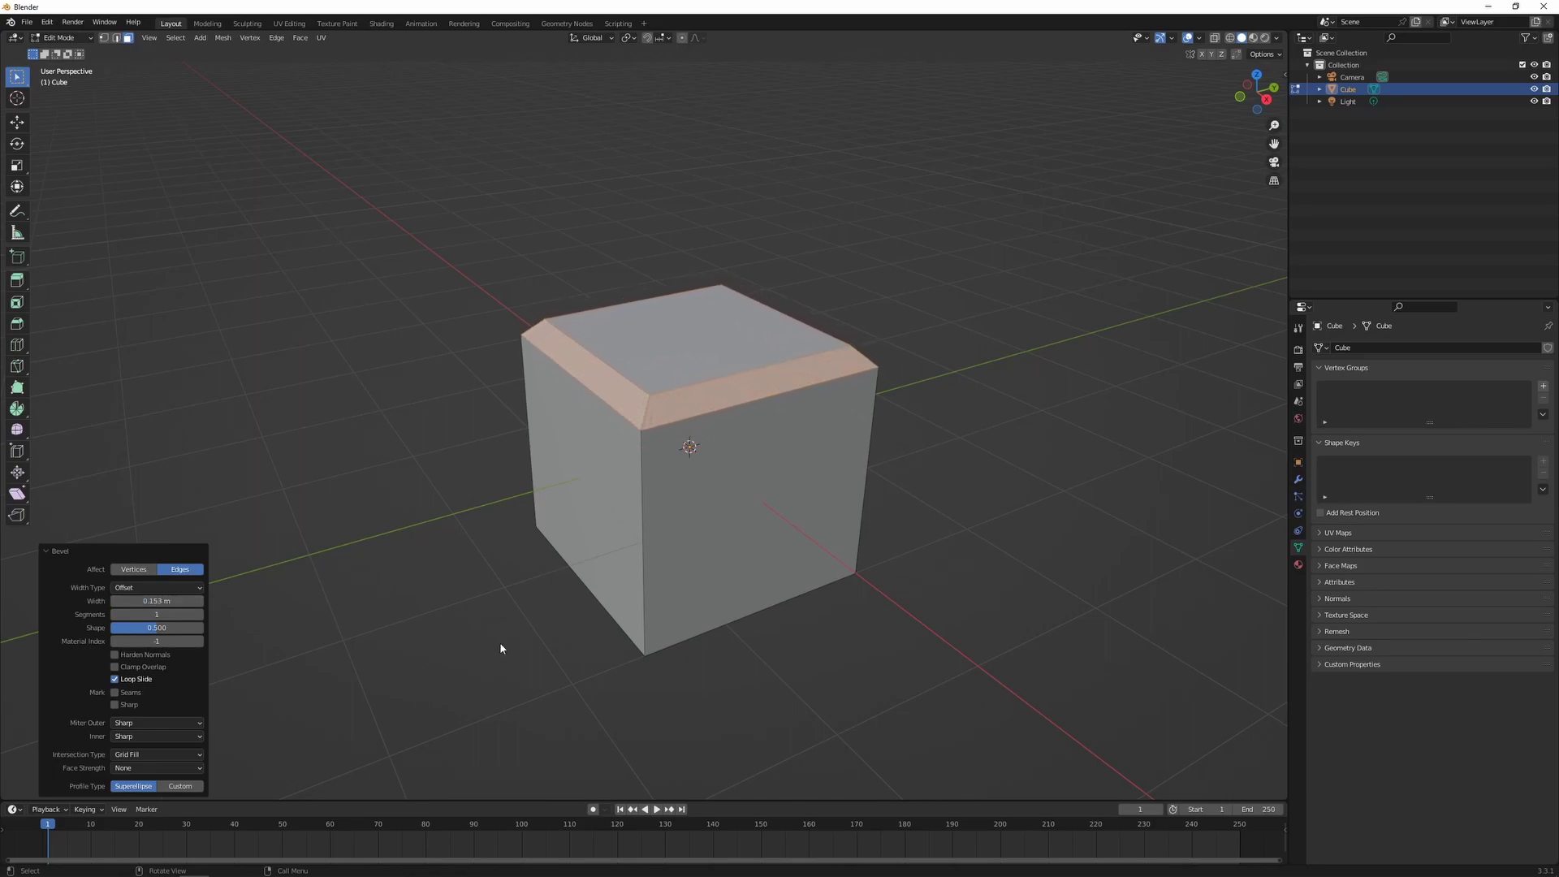
Step: Undo the top face bevel and switch to vertex selection
key("ctrl+z")
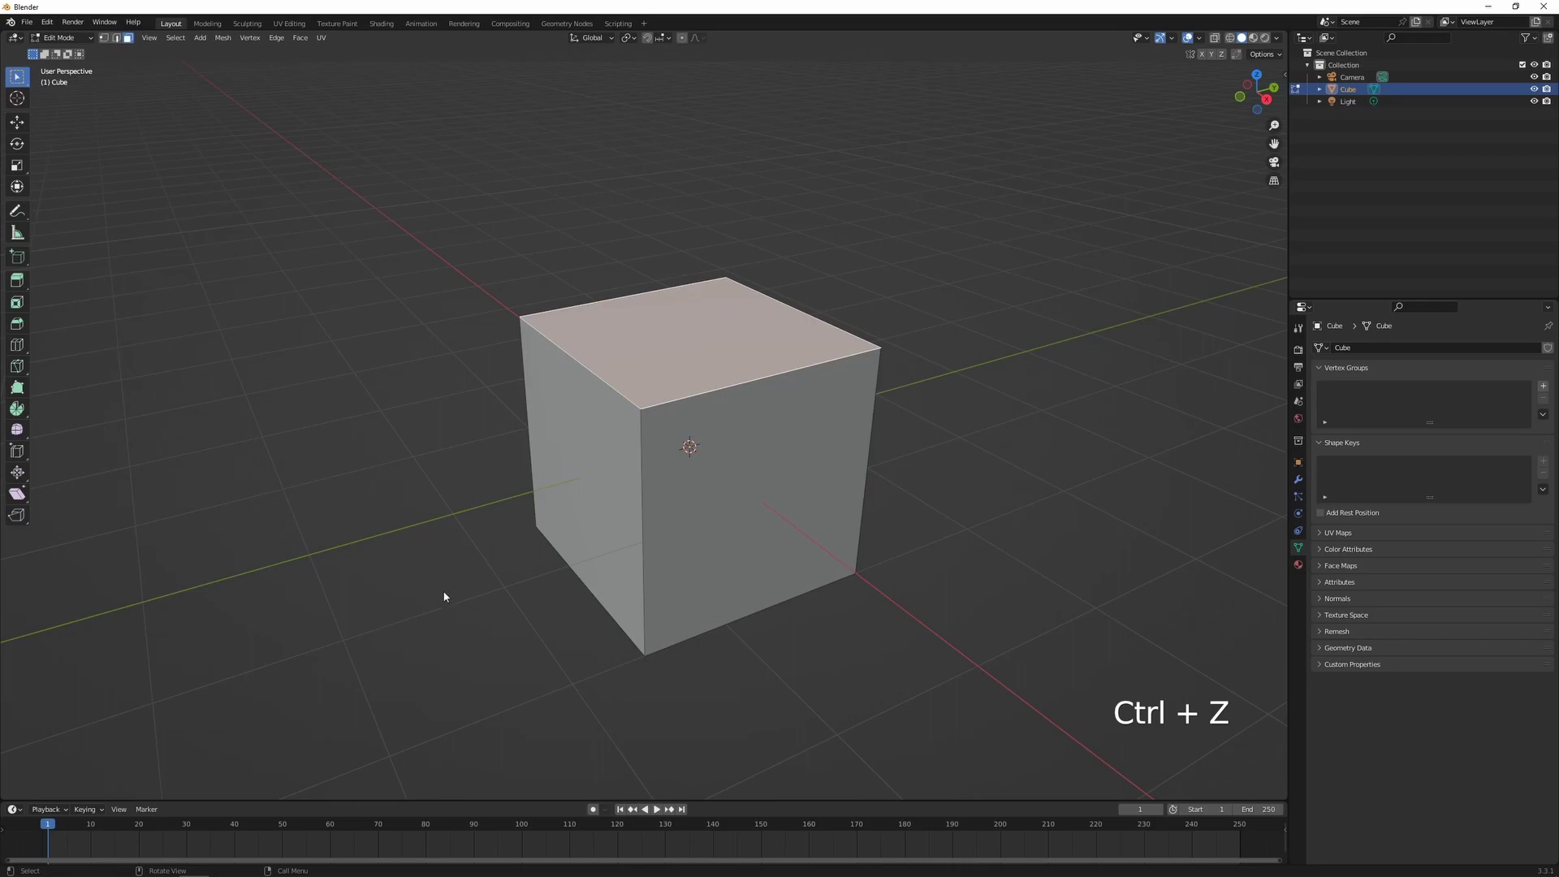
key("1")
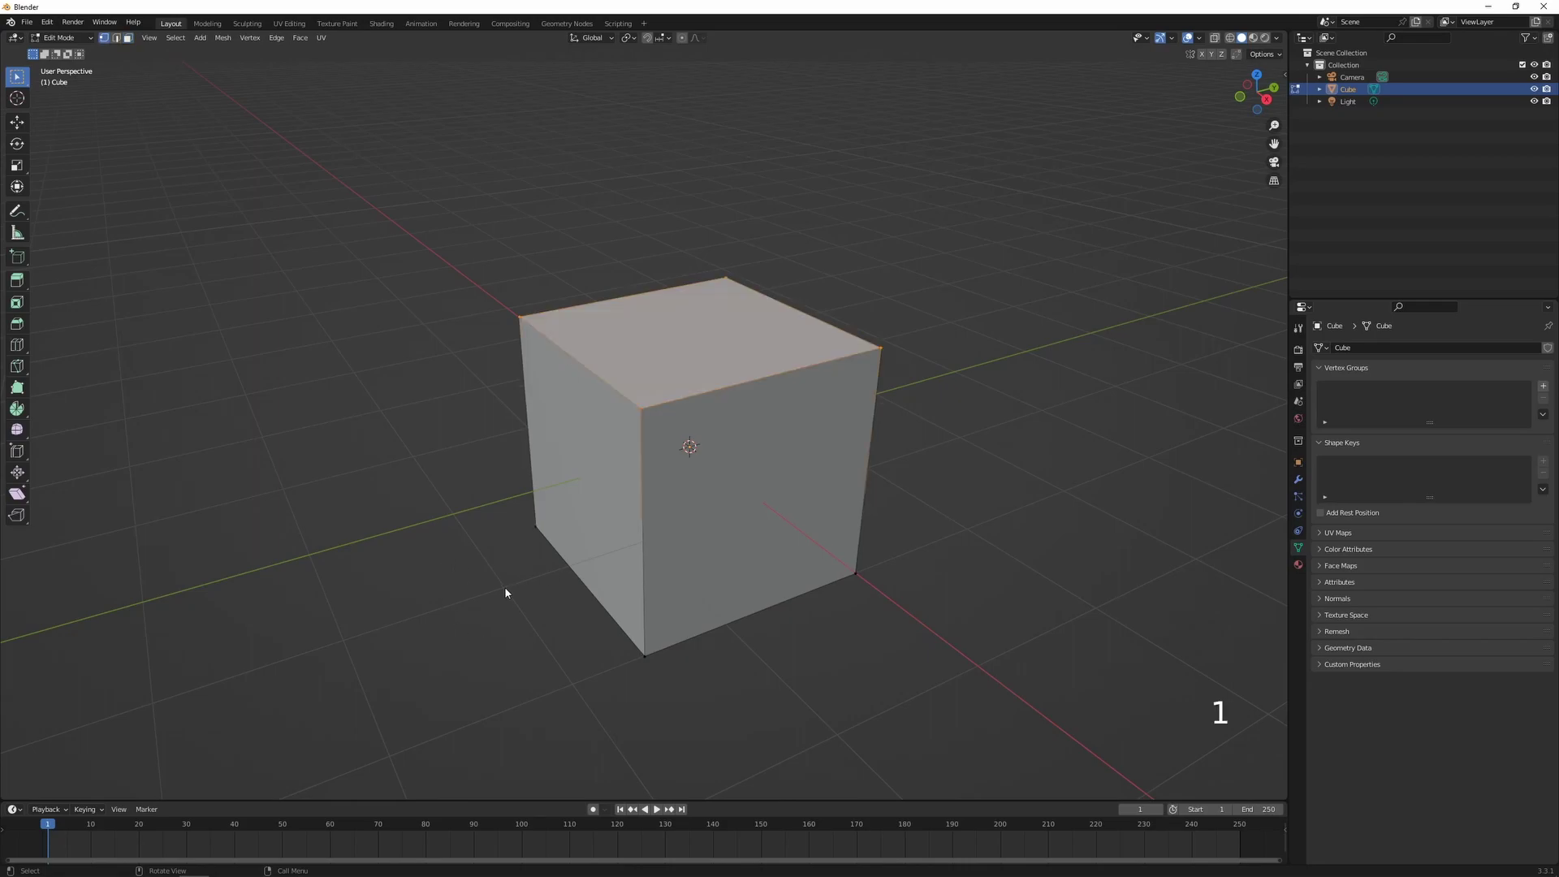
Step: Try a vertex bevel about 1.01 m wide with three segments on the cube's near top corner, and undo it
left_click(643, 410)
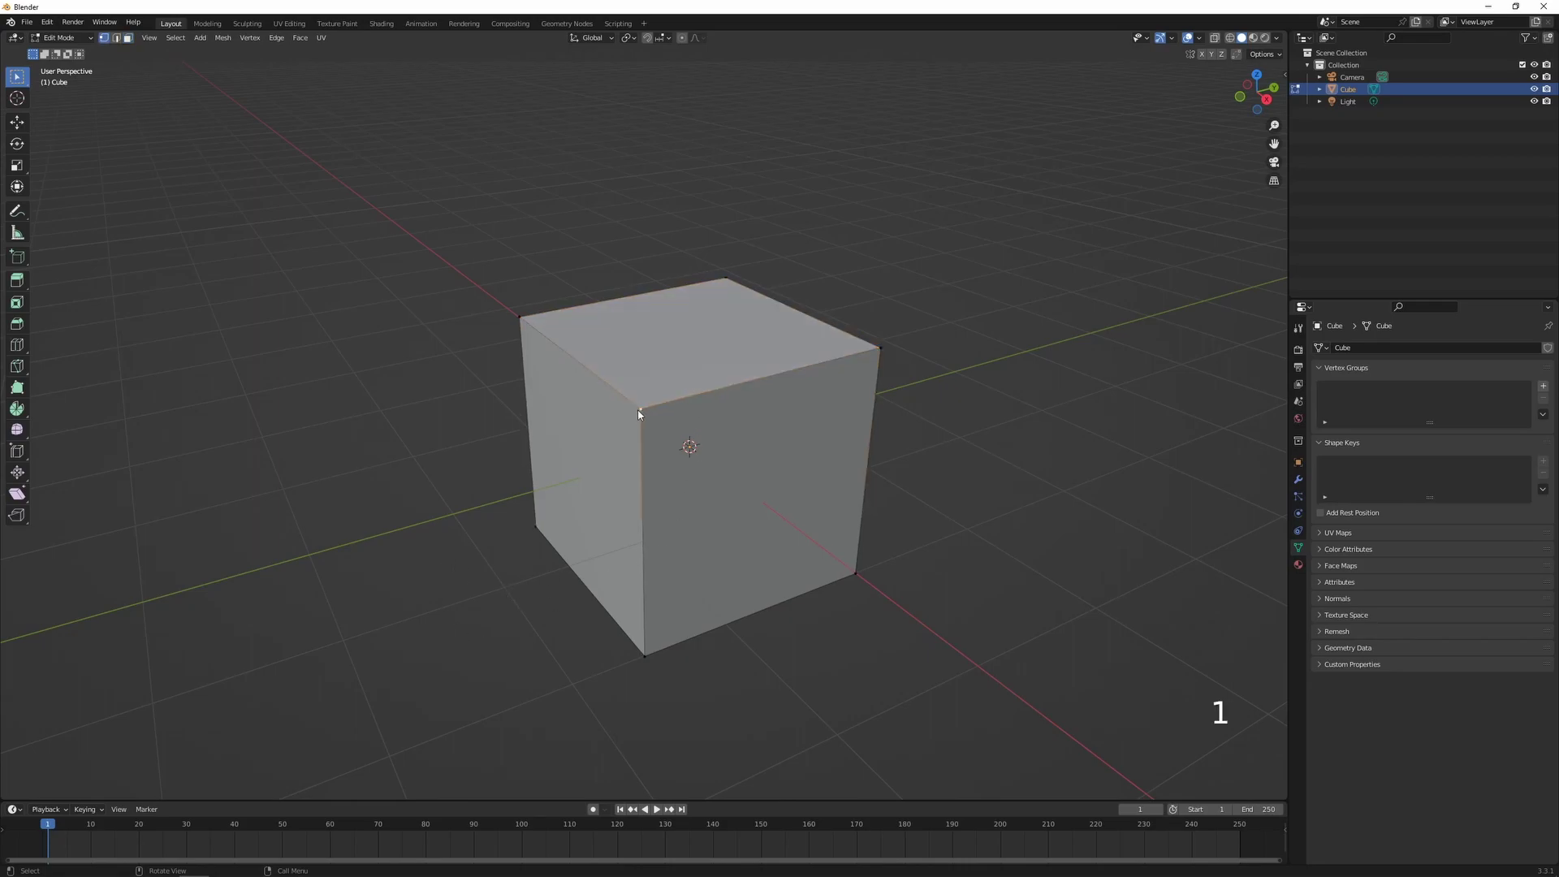
key("shift+ctrl+b")
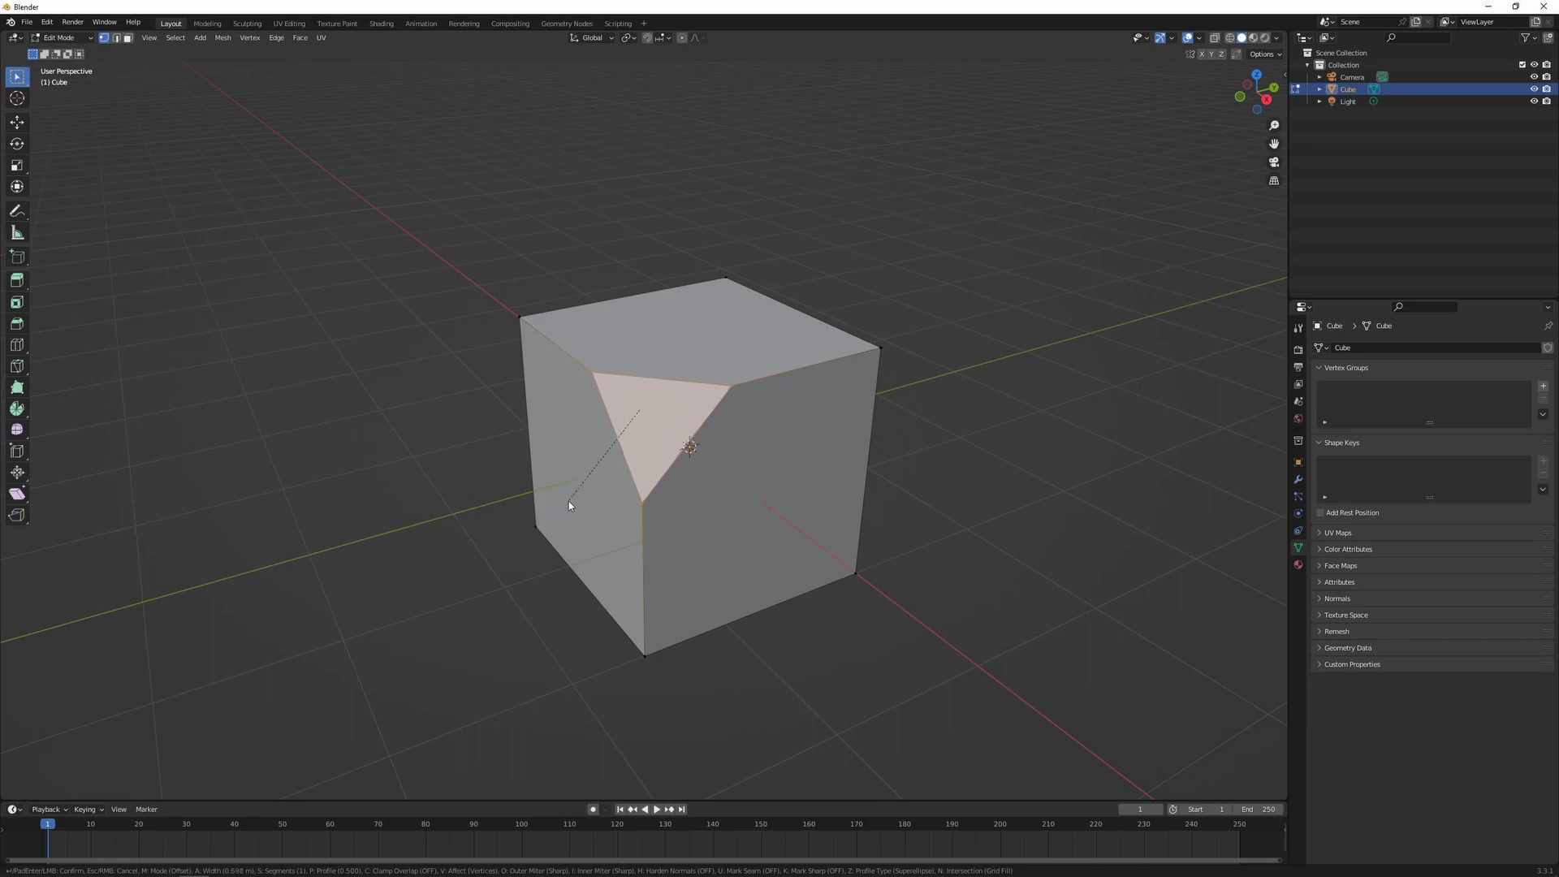
scroll(544, 542, "up", 2)
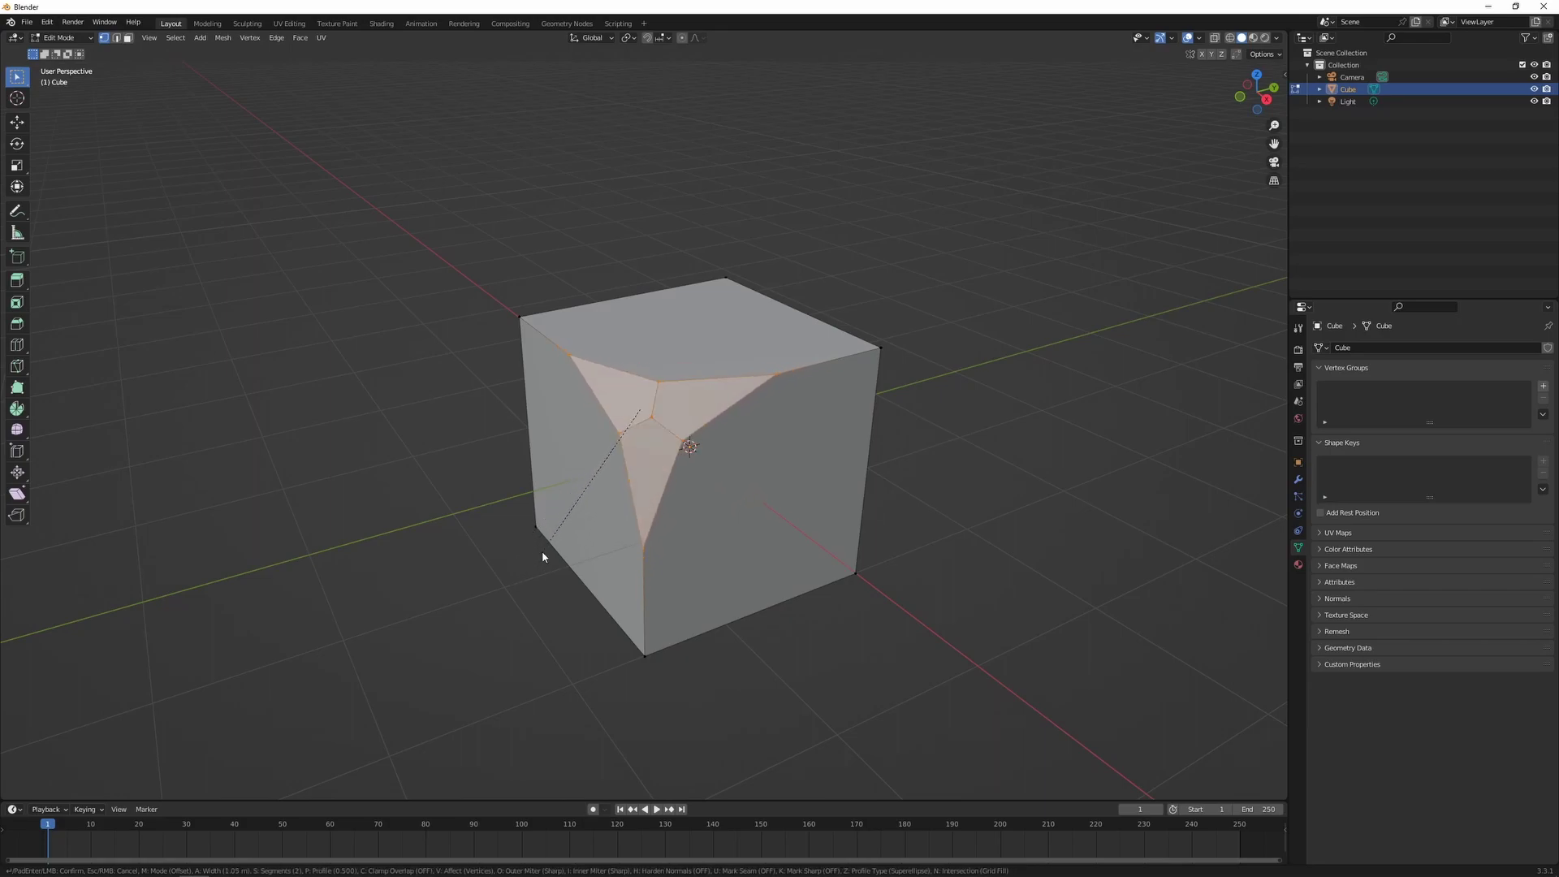
left_click(541, 542)
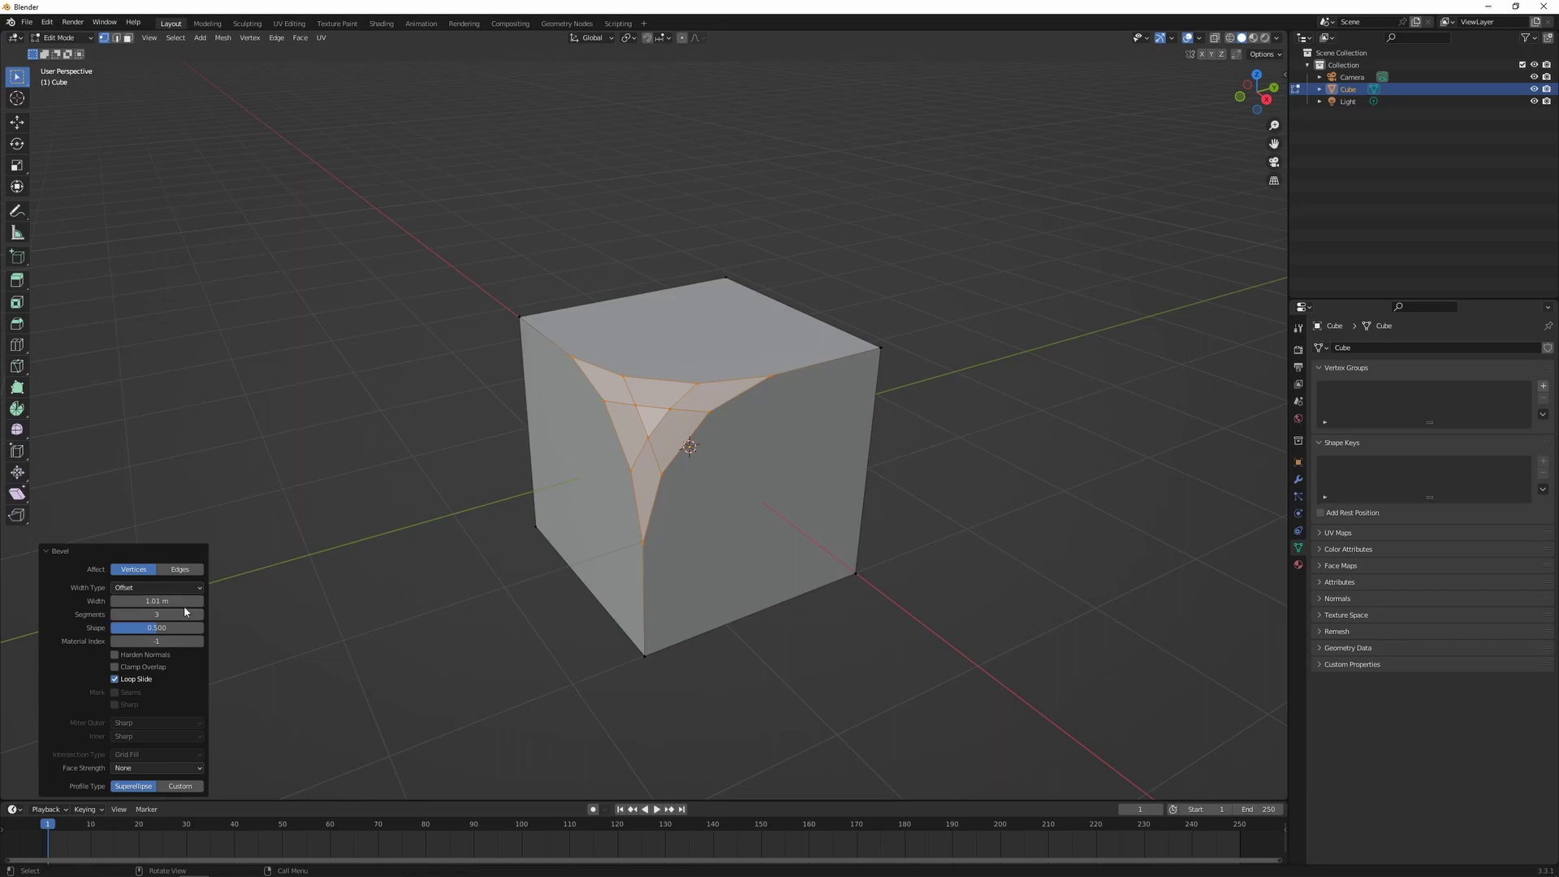
key("ctrl+z")
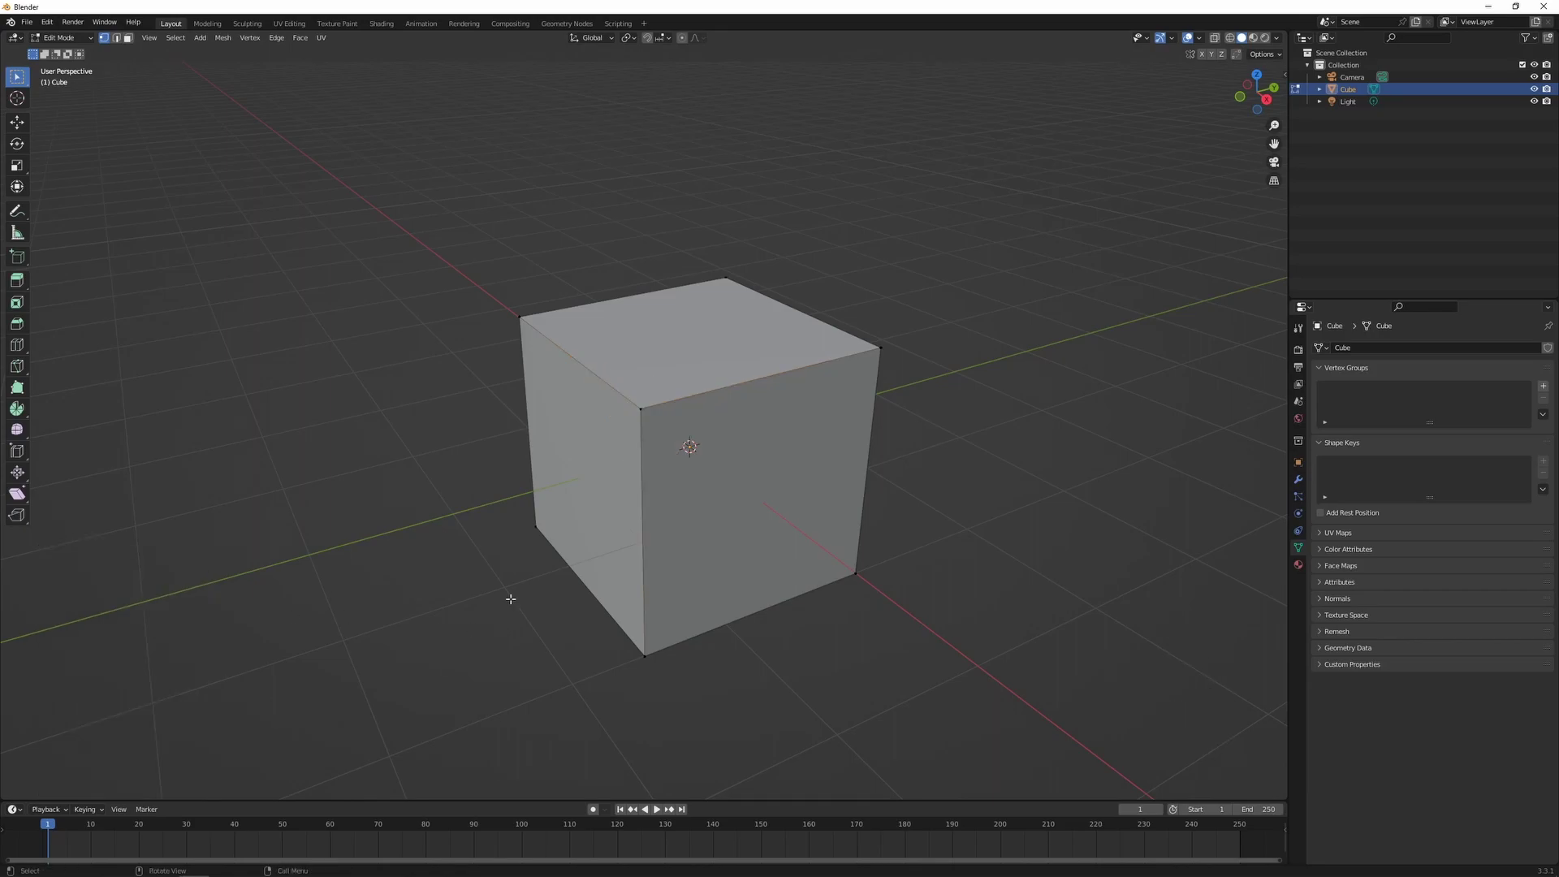
Step: Knife-cut a closed diamond on the cube's front face through points near the middle of its four edges, and undo it
key("k")
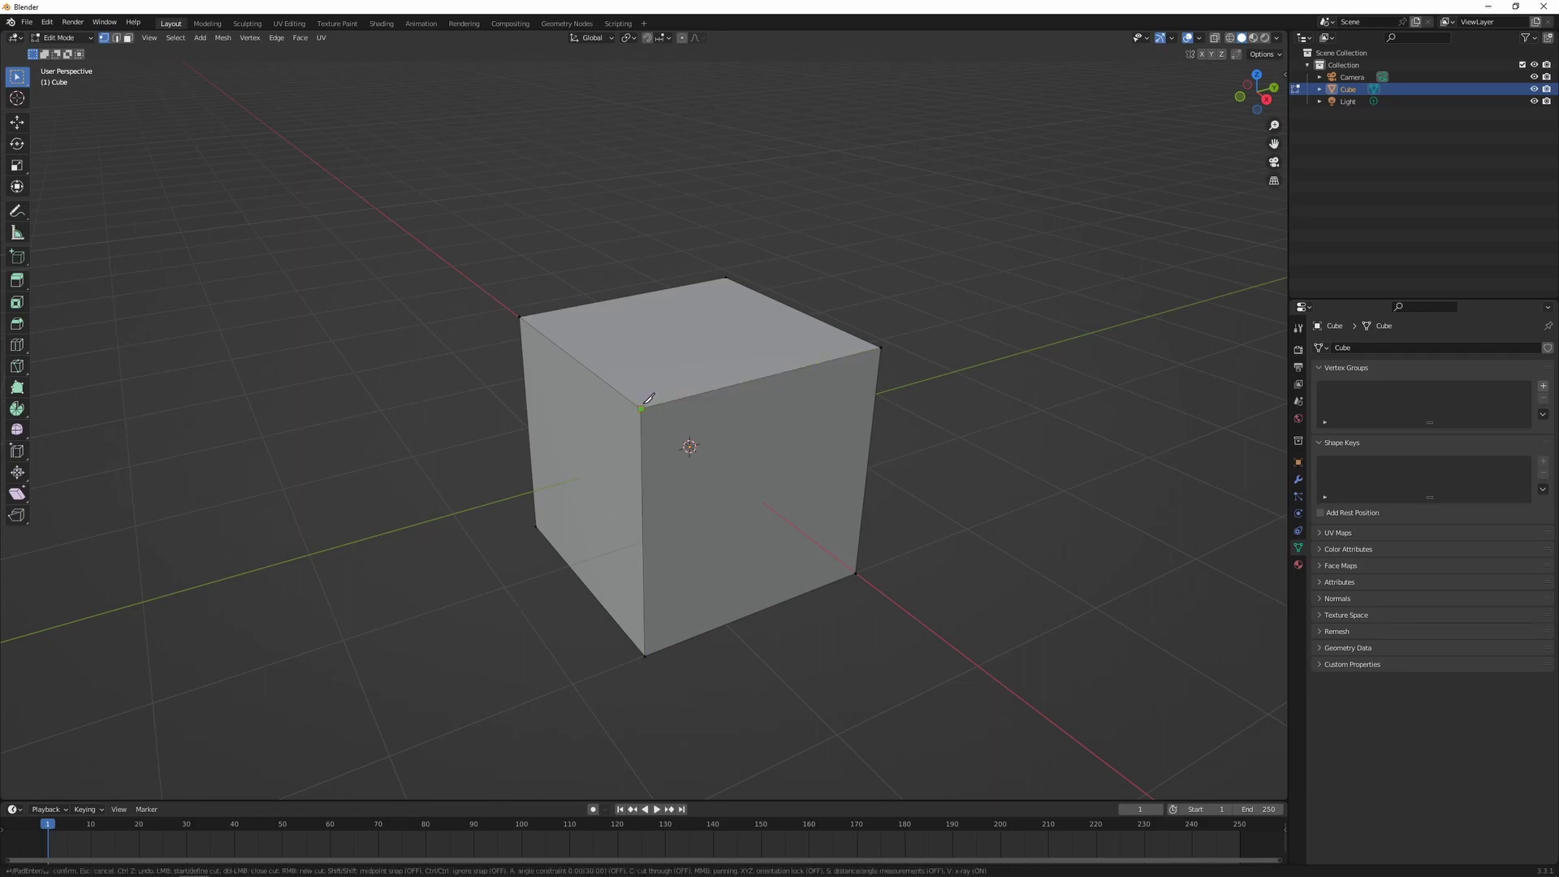
left_click(763, 378)
left_click(644, 525)
left_click(761, 610)
left_click(865, 486)
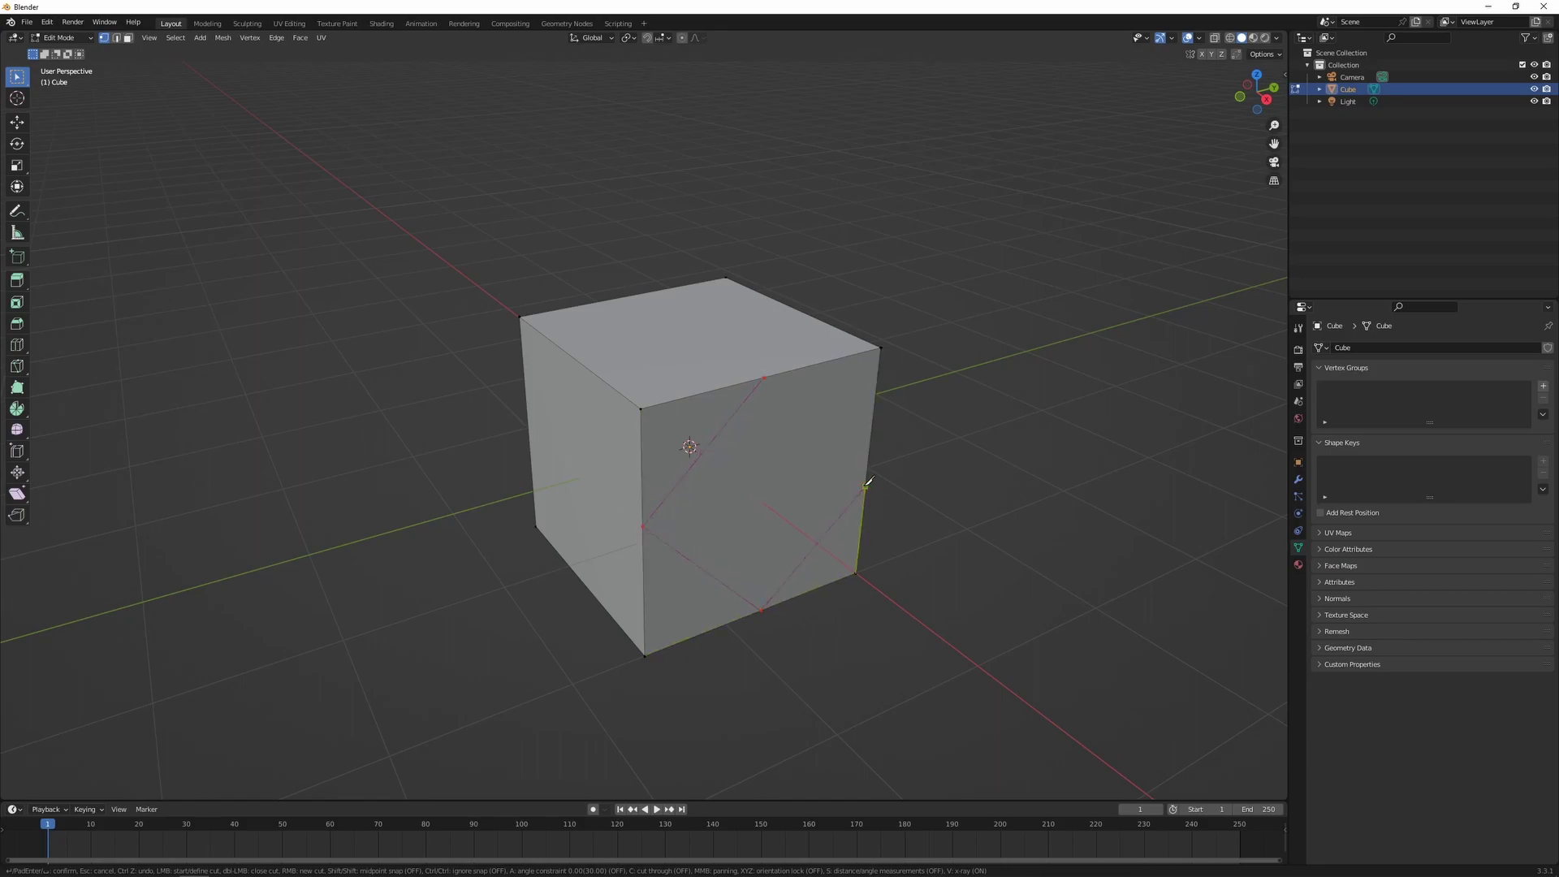
left_click(765, 376)
key("Return")
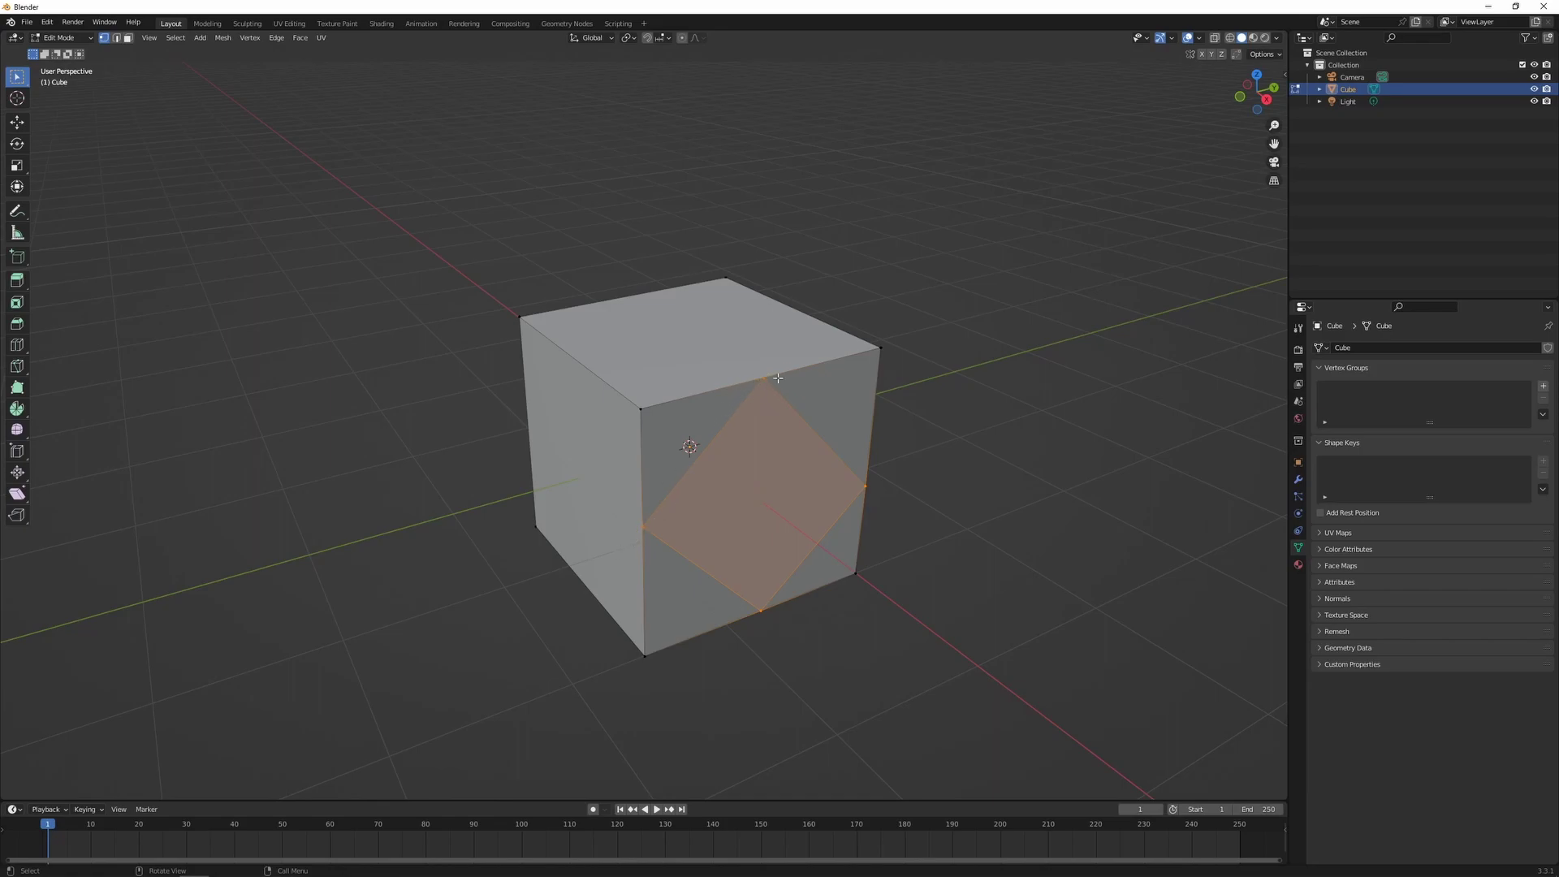
key("ctrl+z")
Step: With the Knife set to cut through, cut from the front face's upper edge to the side face's bottom edge
key("k")
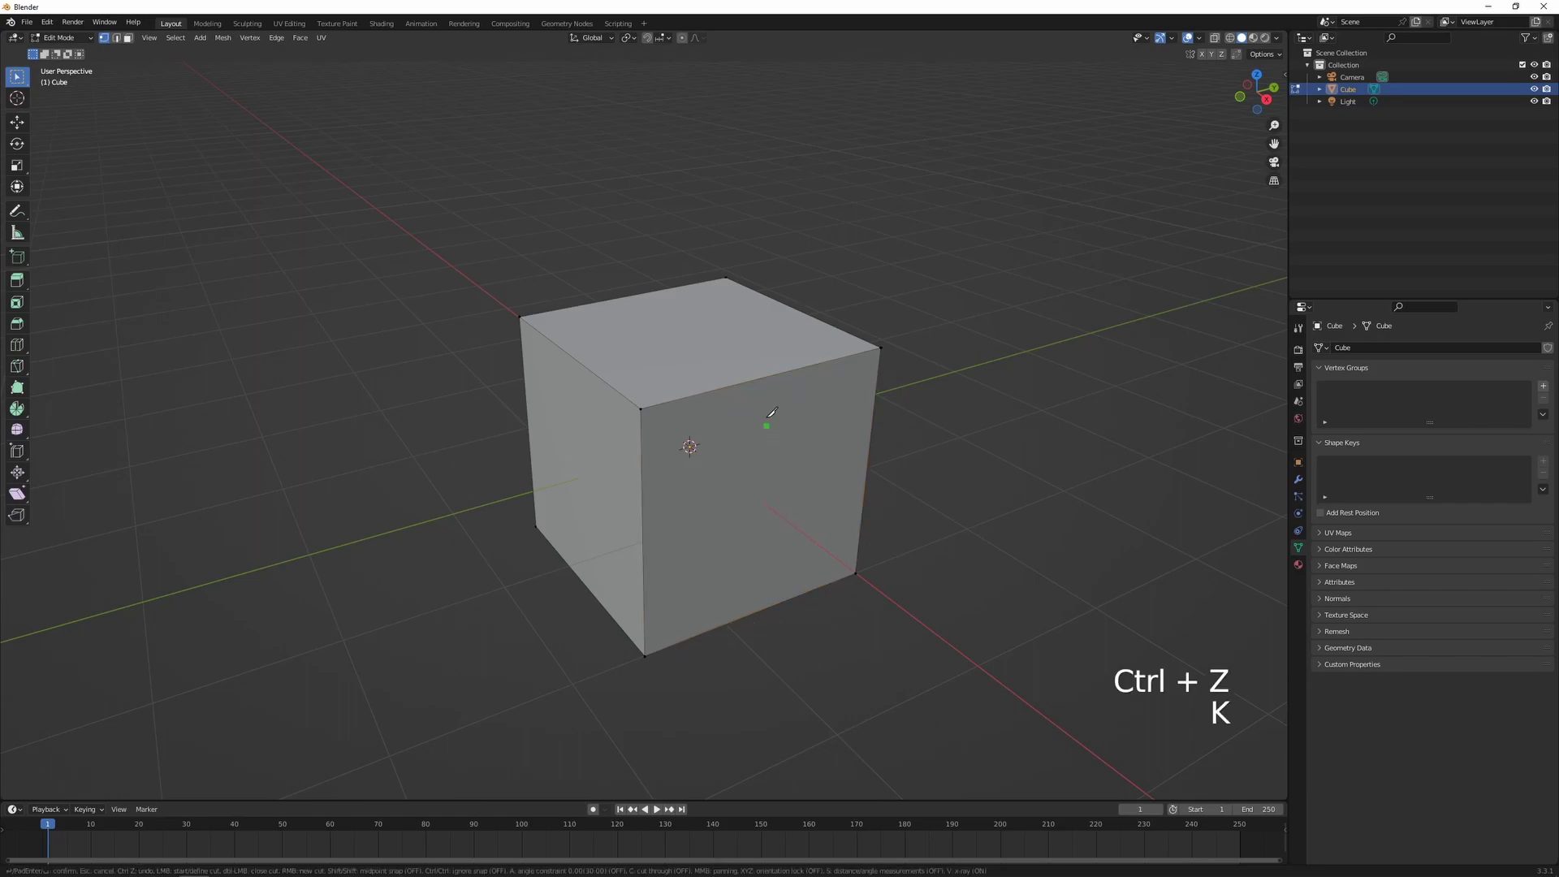
key("shift")
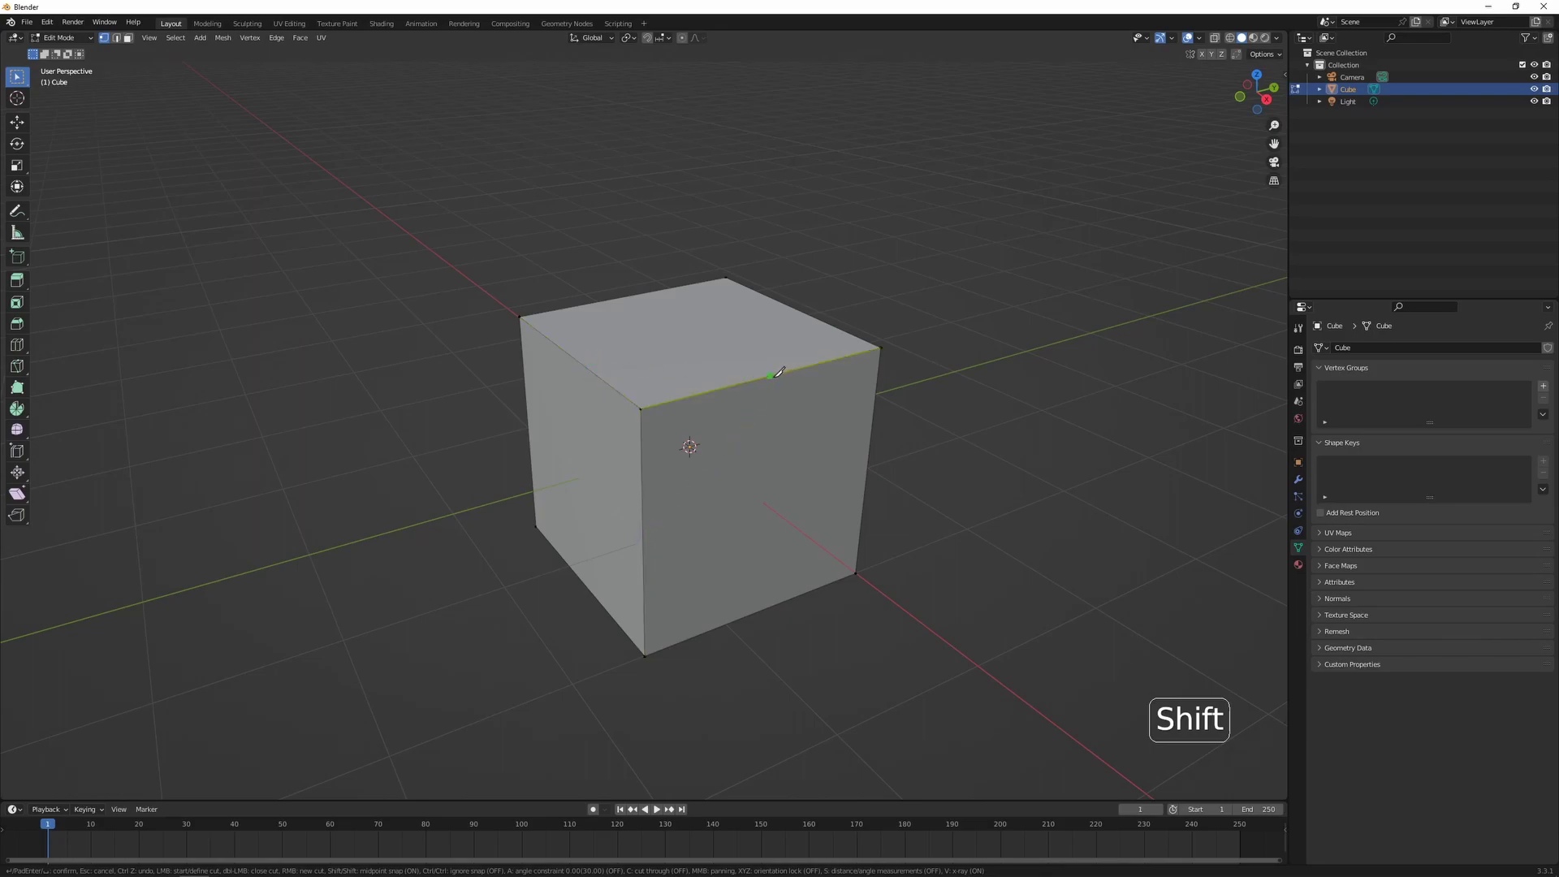
key("c")
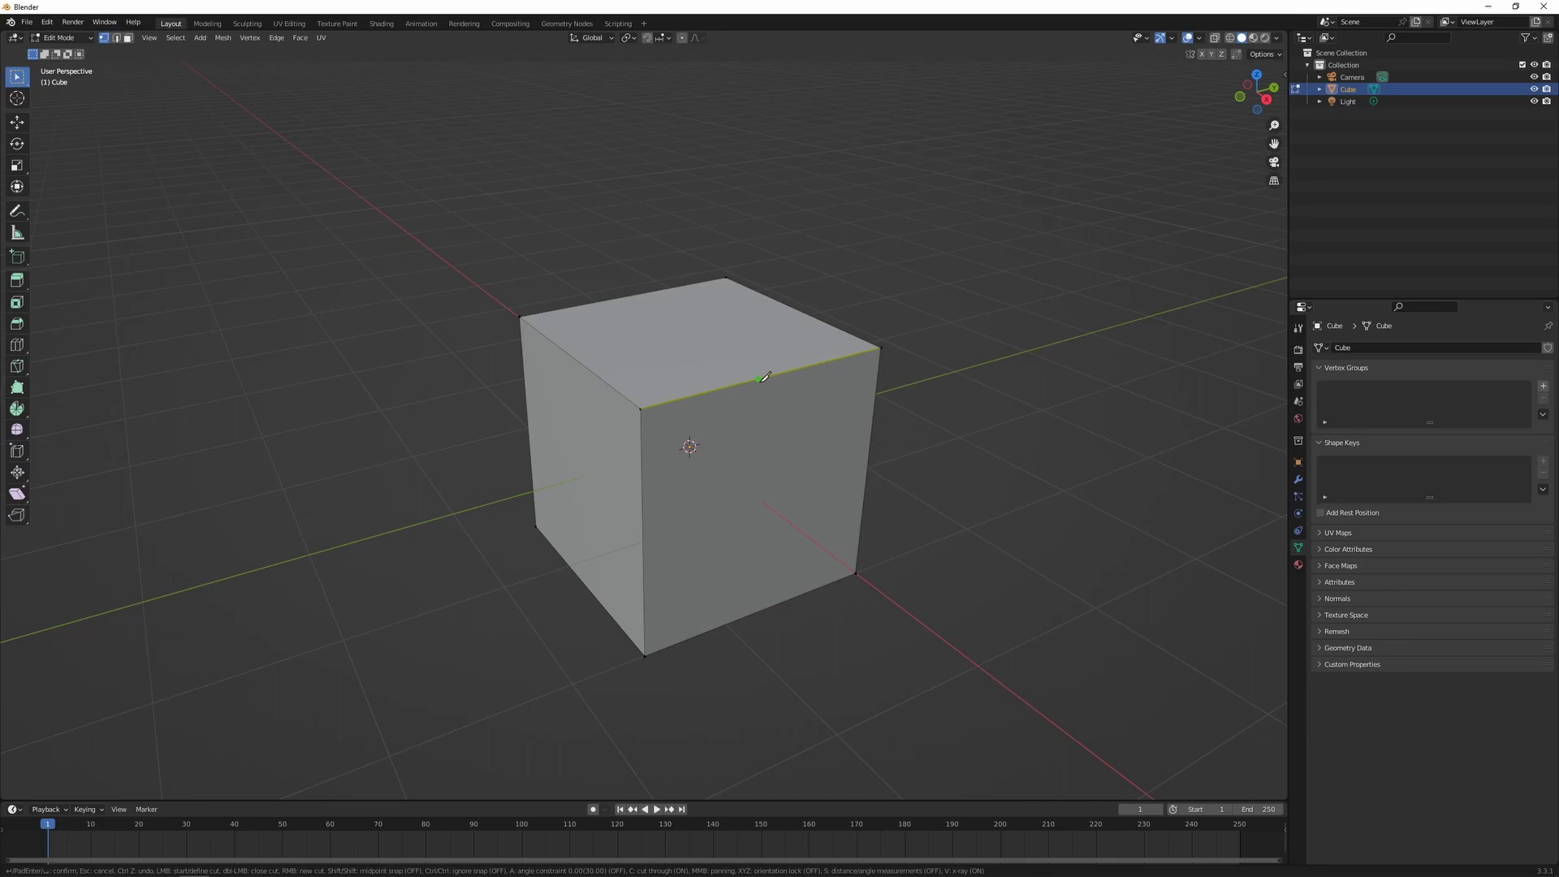
left_click(770, 375)
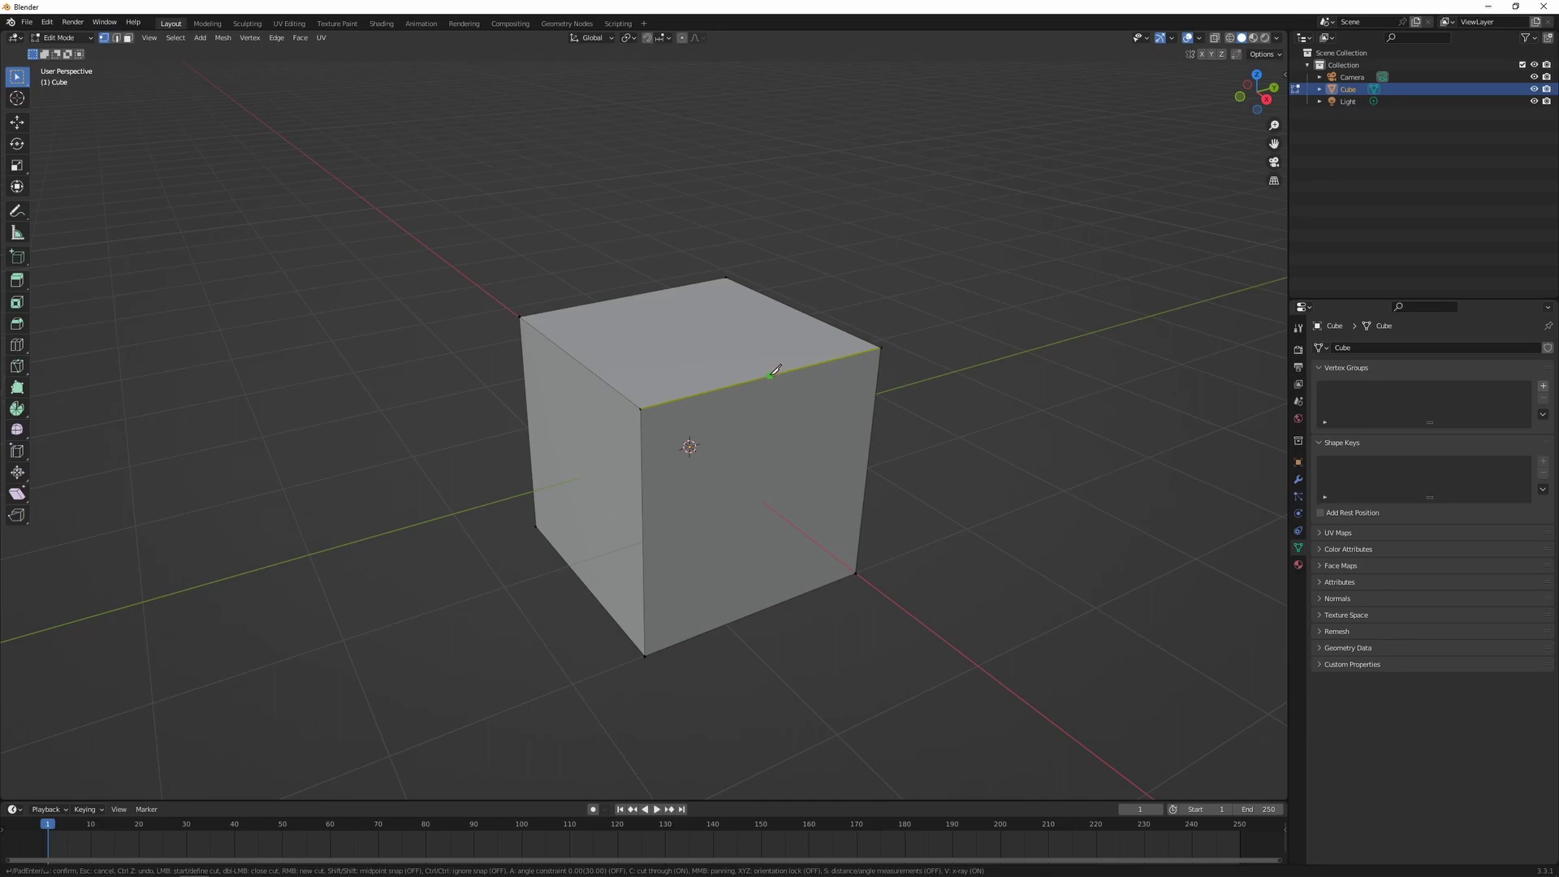
left_click(578, 574)
key("Return")
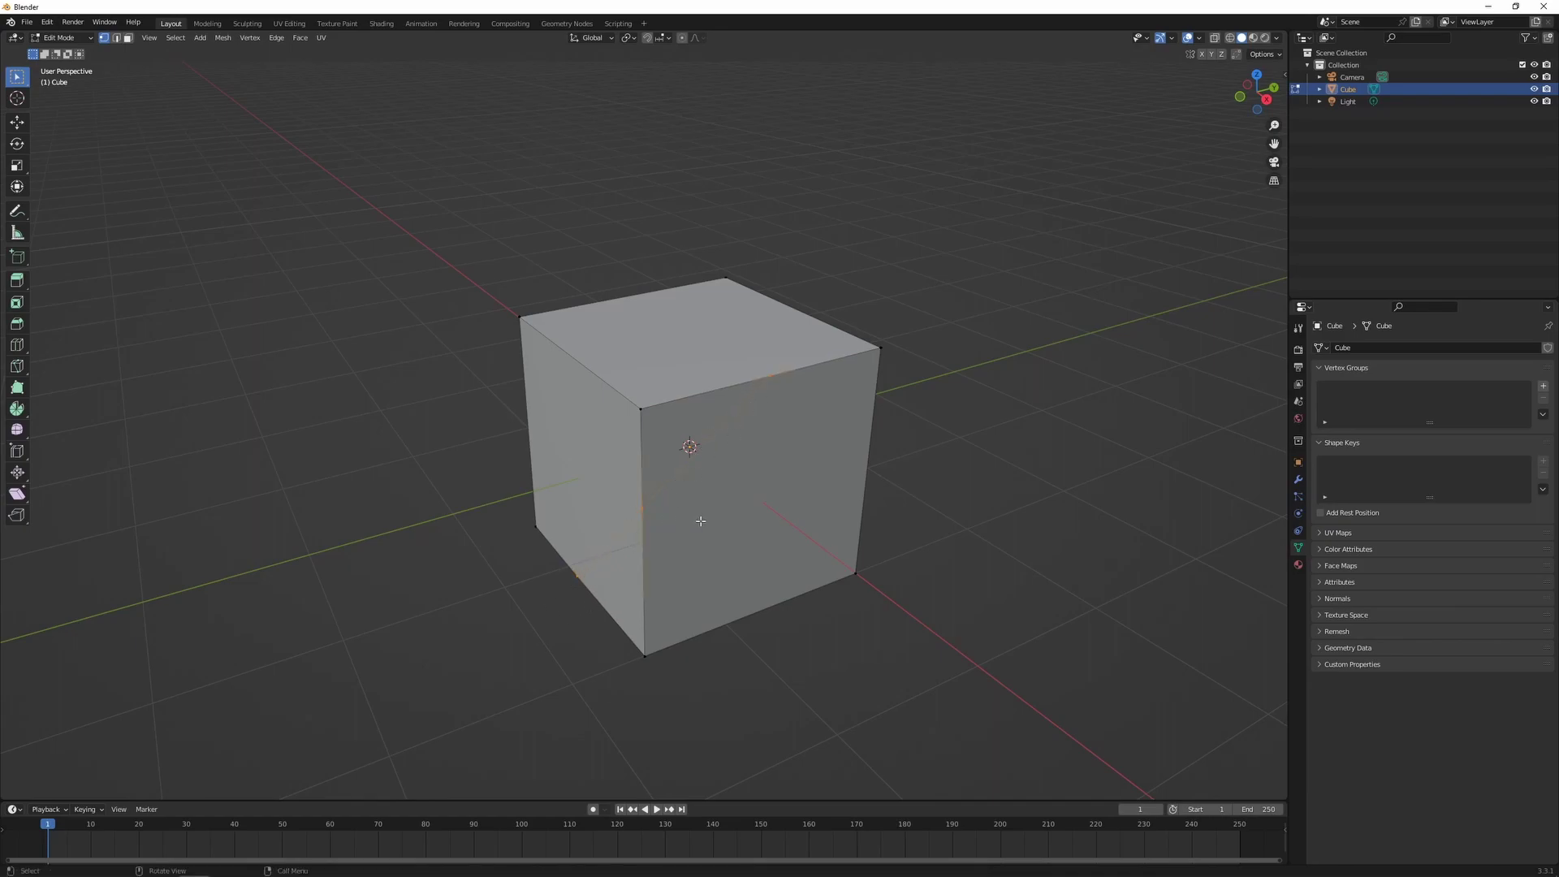
Step: Inspect the cut through the cube's hidden faces in X-ray view, return to solid display and undo the cut
key("alt+z")
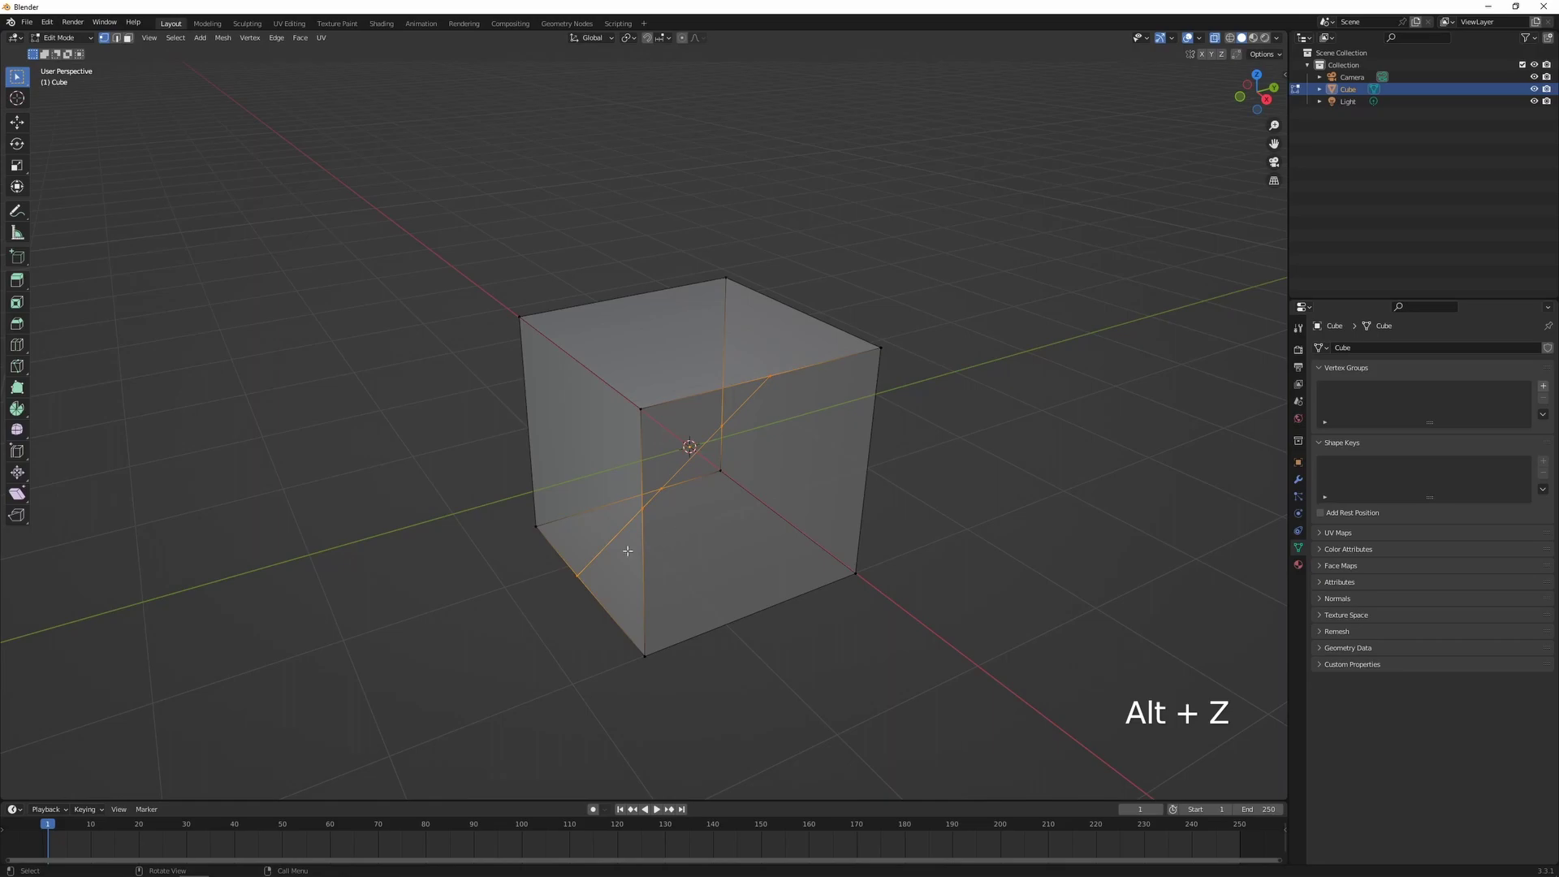
middle_click_drag(536, 581, 553, 585)
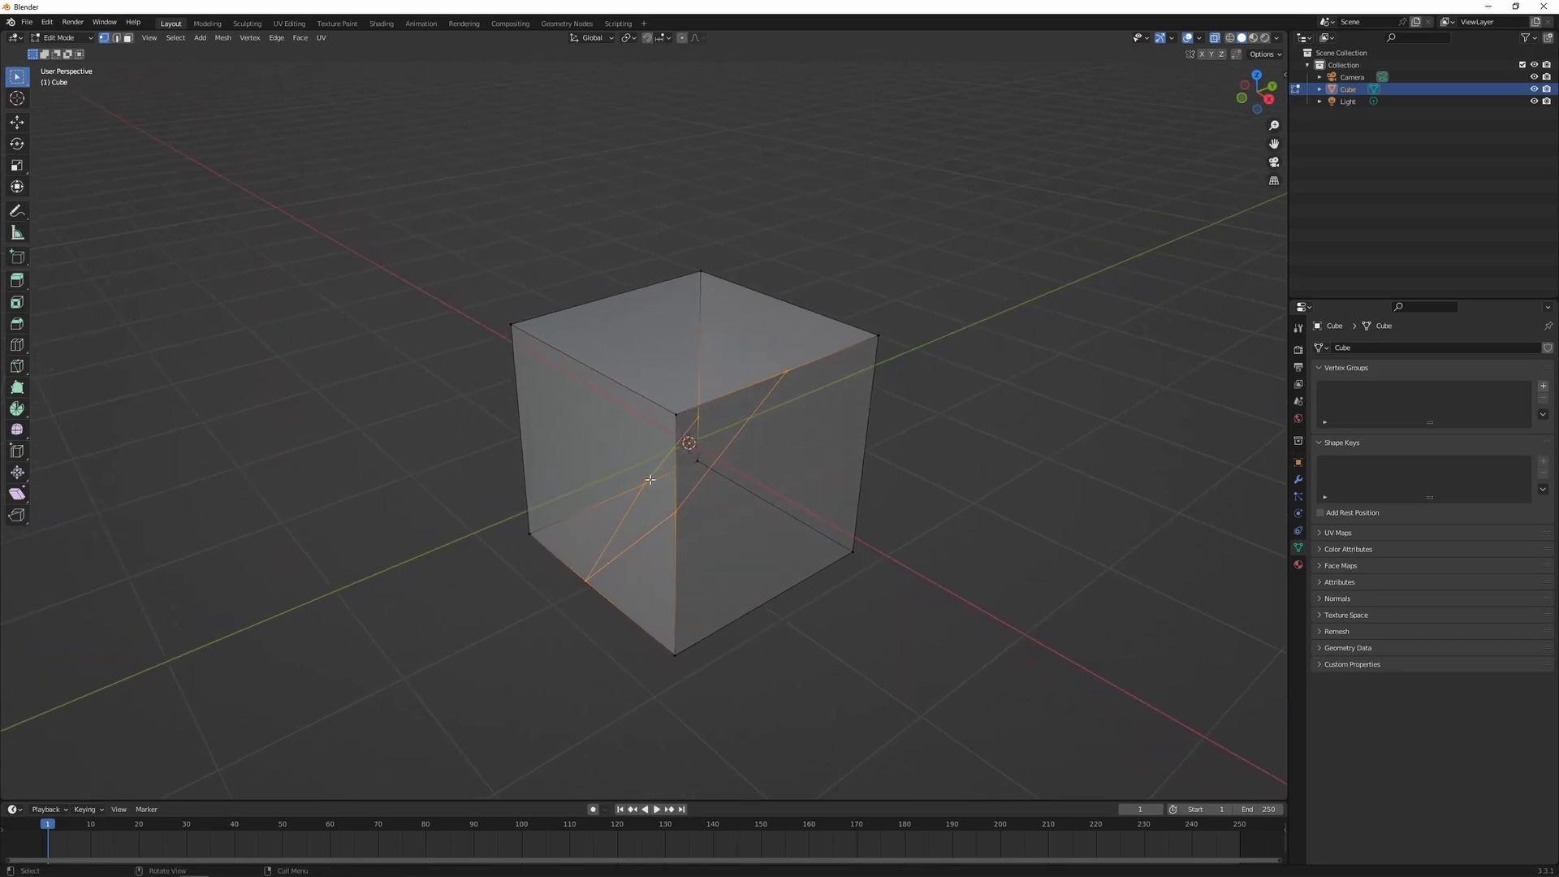
middle_click_drag(673, 467, 771, 520)
key("alt+z")
key("ctrl")
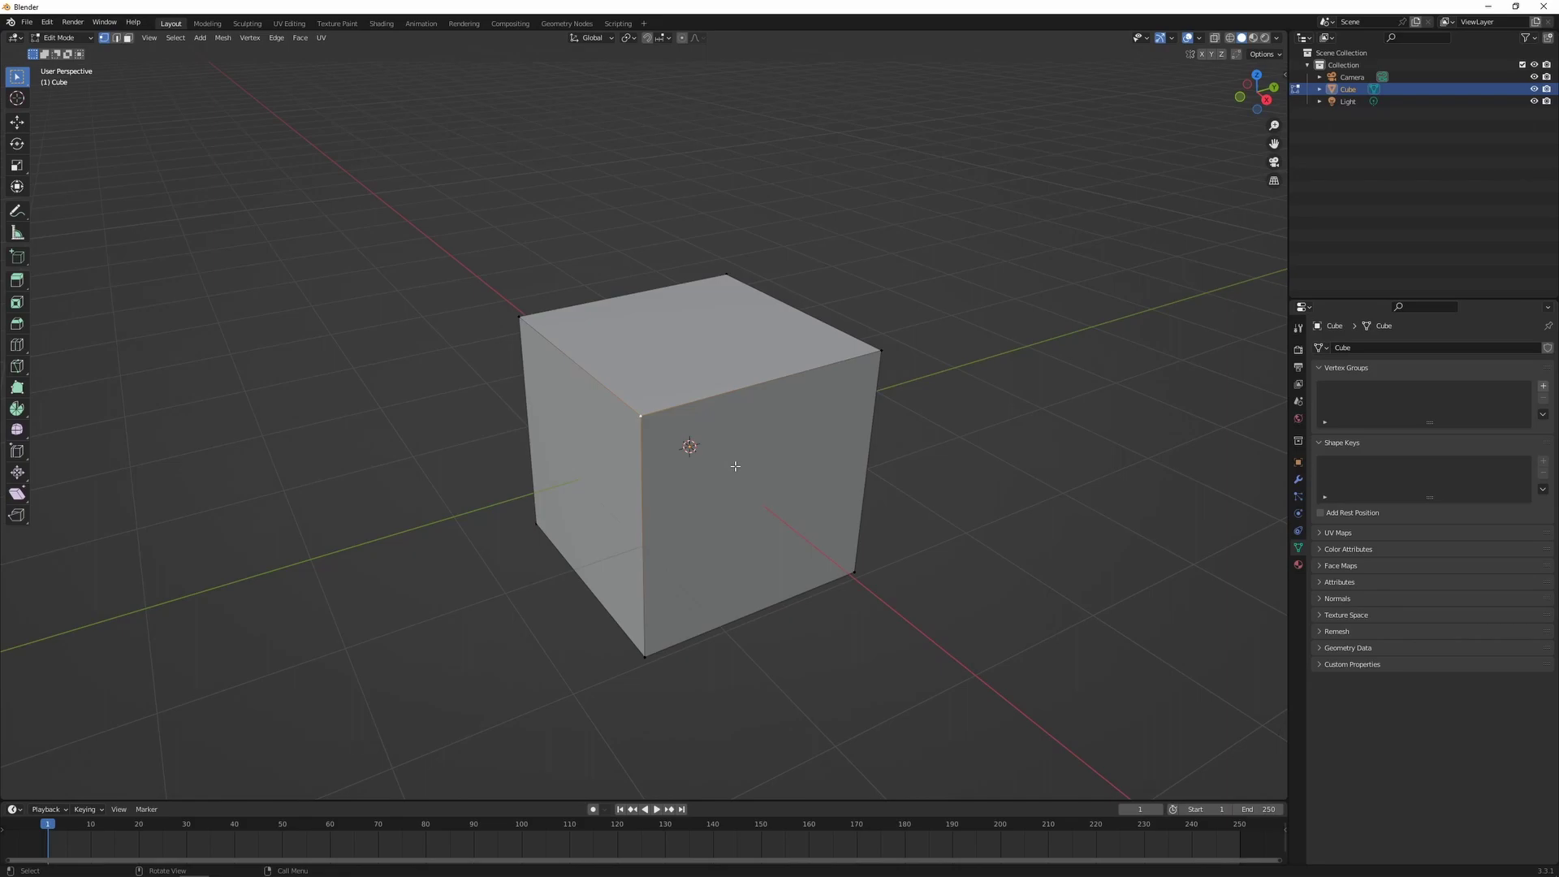
Step: Rip the near top corner vertex by about 0.42 m in X, 0.42 m in Y and -0.30 m in Z, and undo it
key("v")
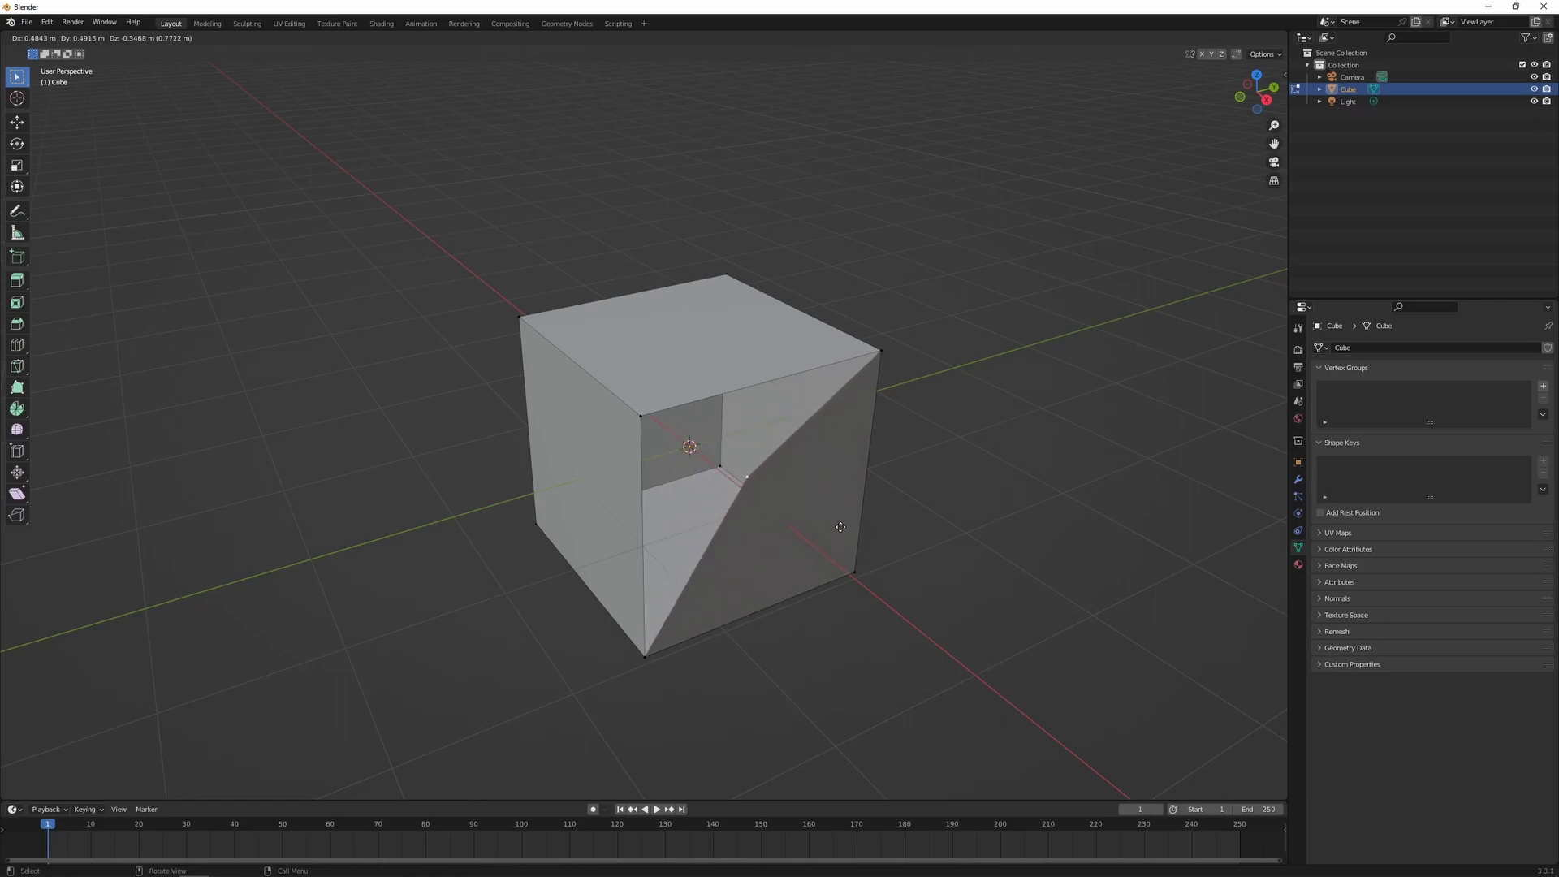
left_click(815, 523)
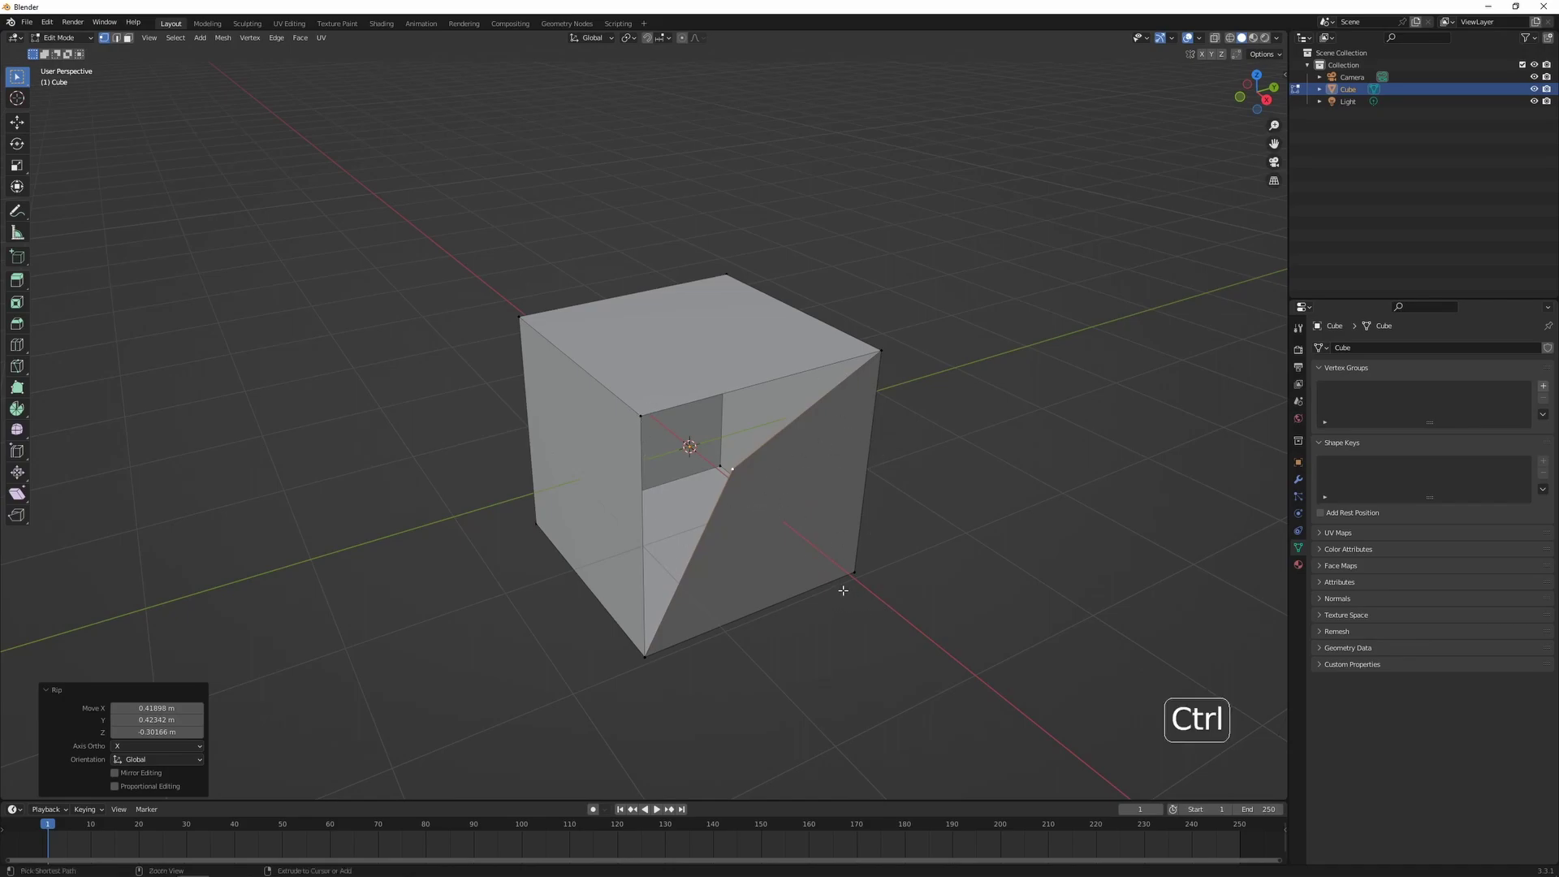
key("ctrl+z")
Step: Split the front face off the rest of the cube and test-move it away, cancelling the move
key("3")
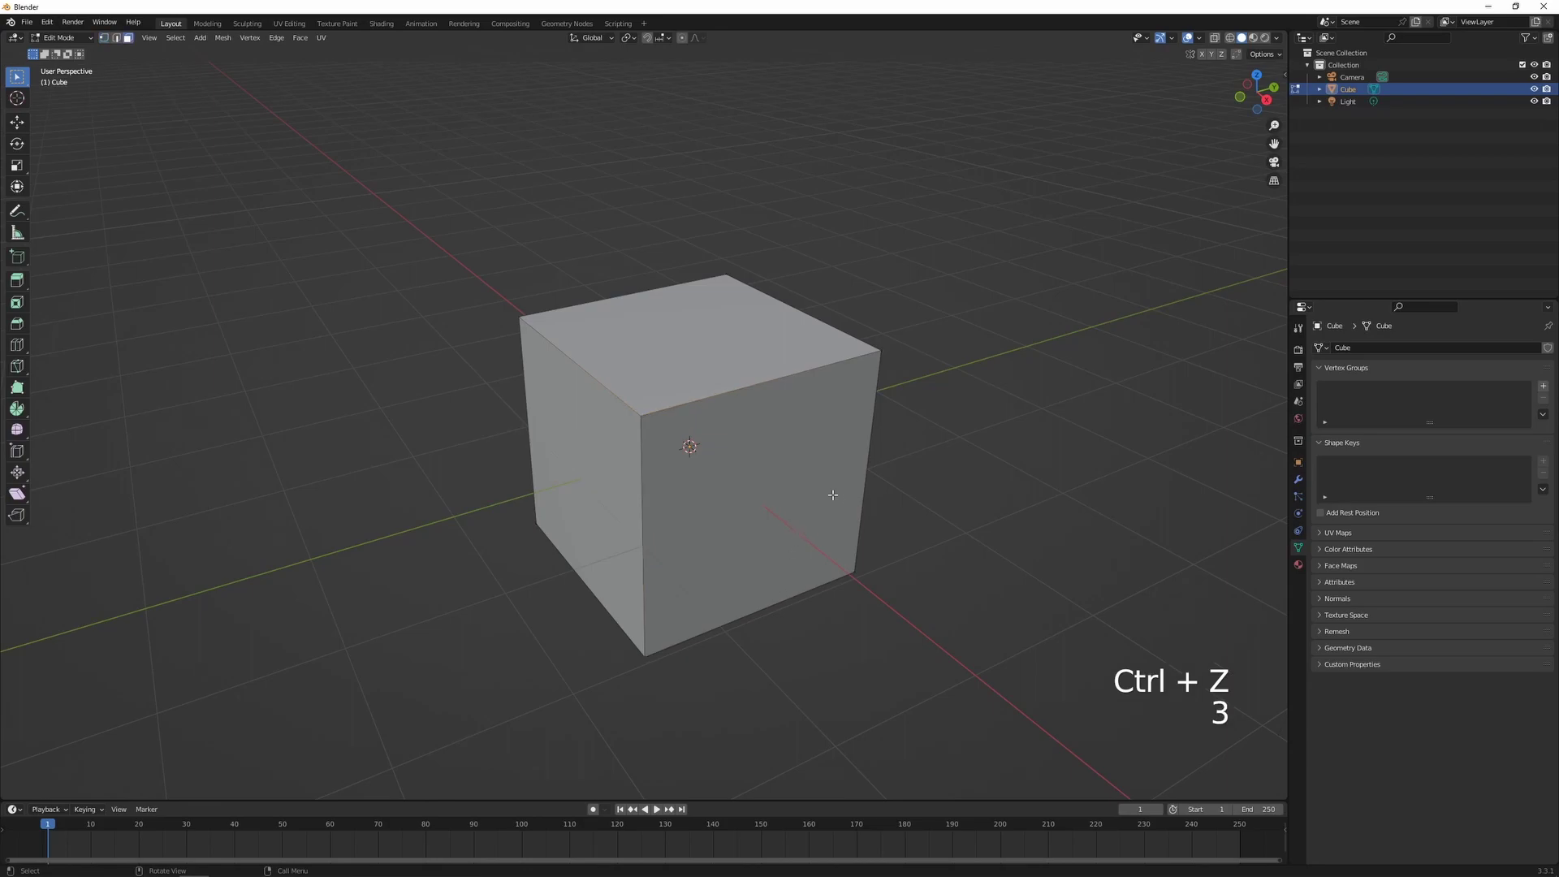
left_click(768, 493)
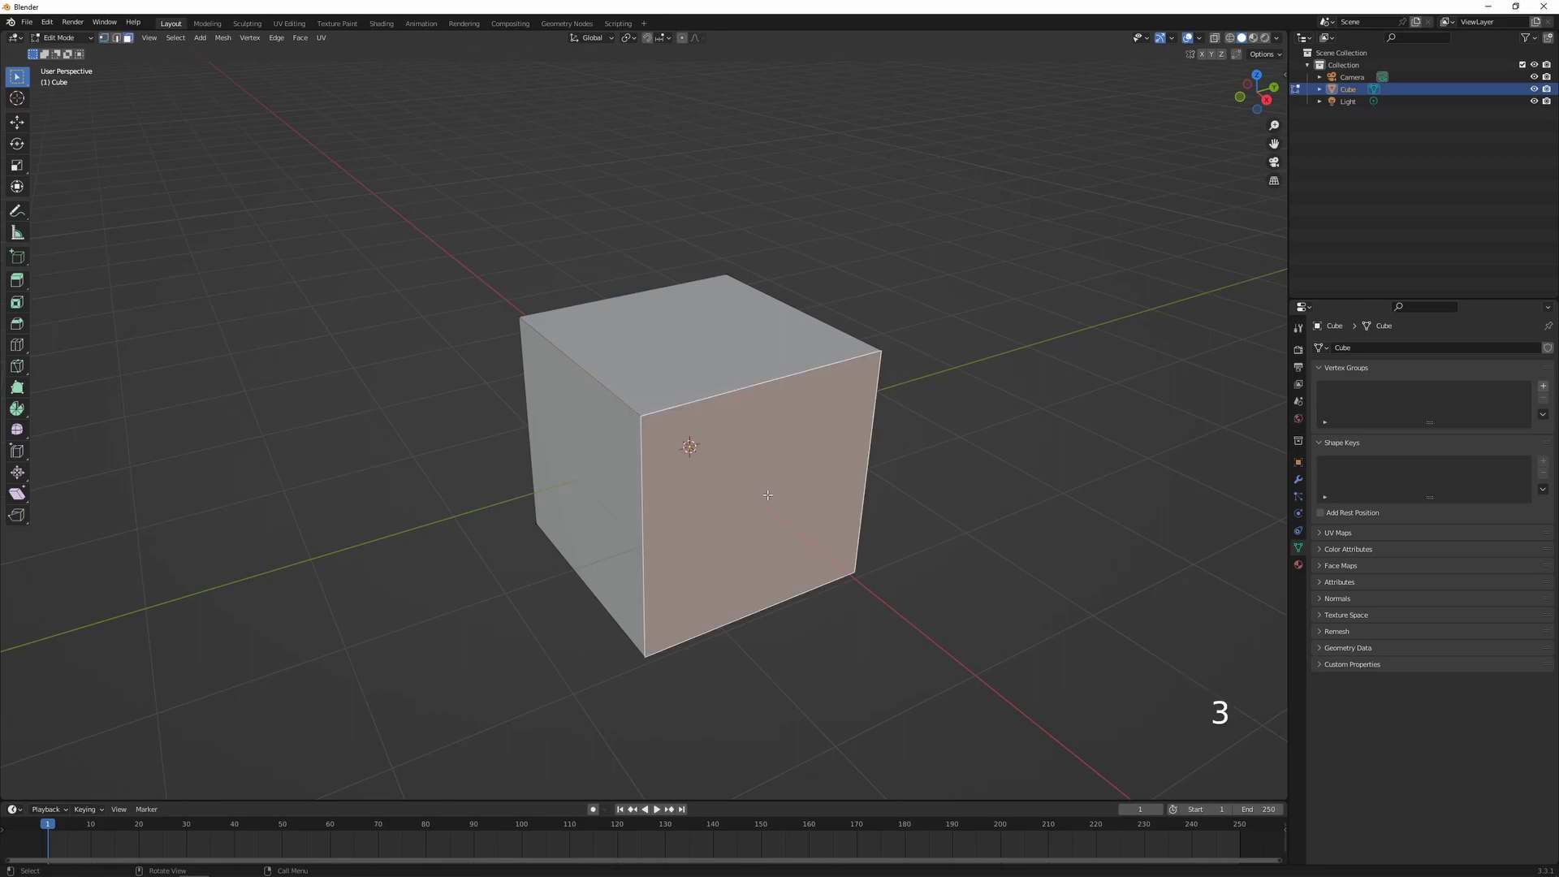
key("alt+m")
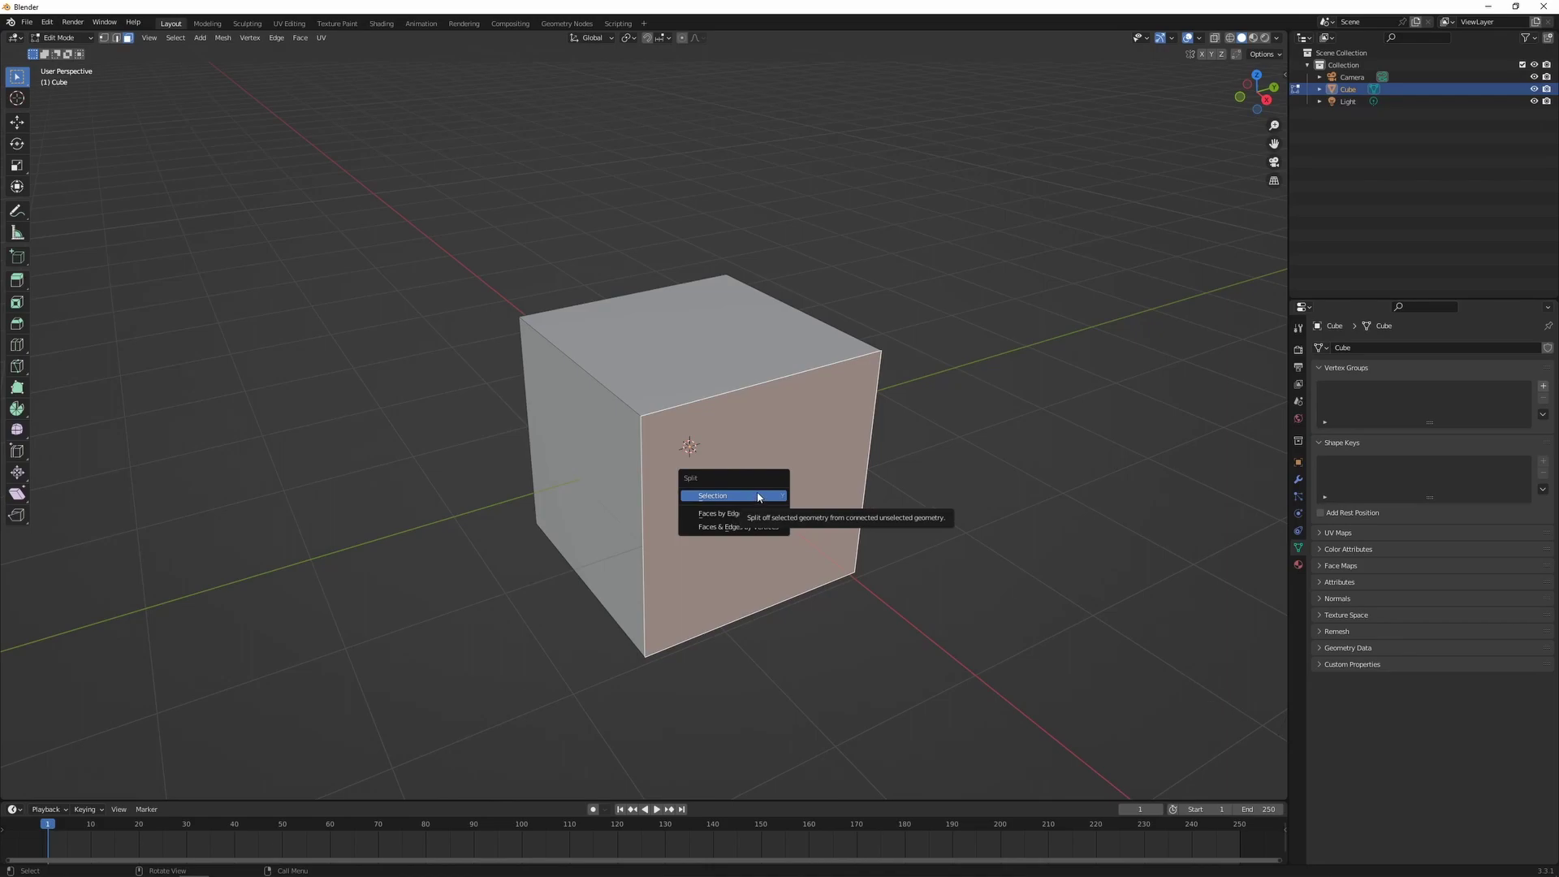
left_click(760, 496)
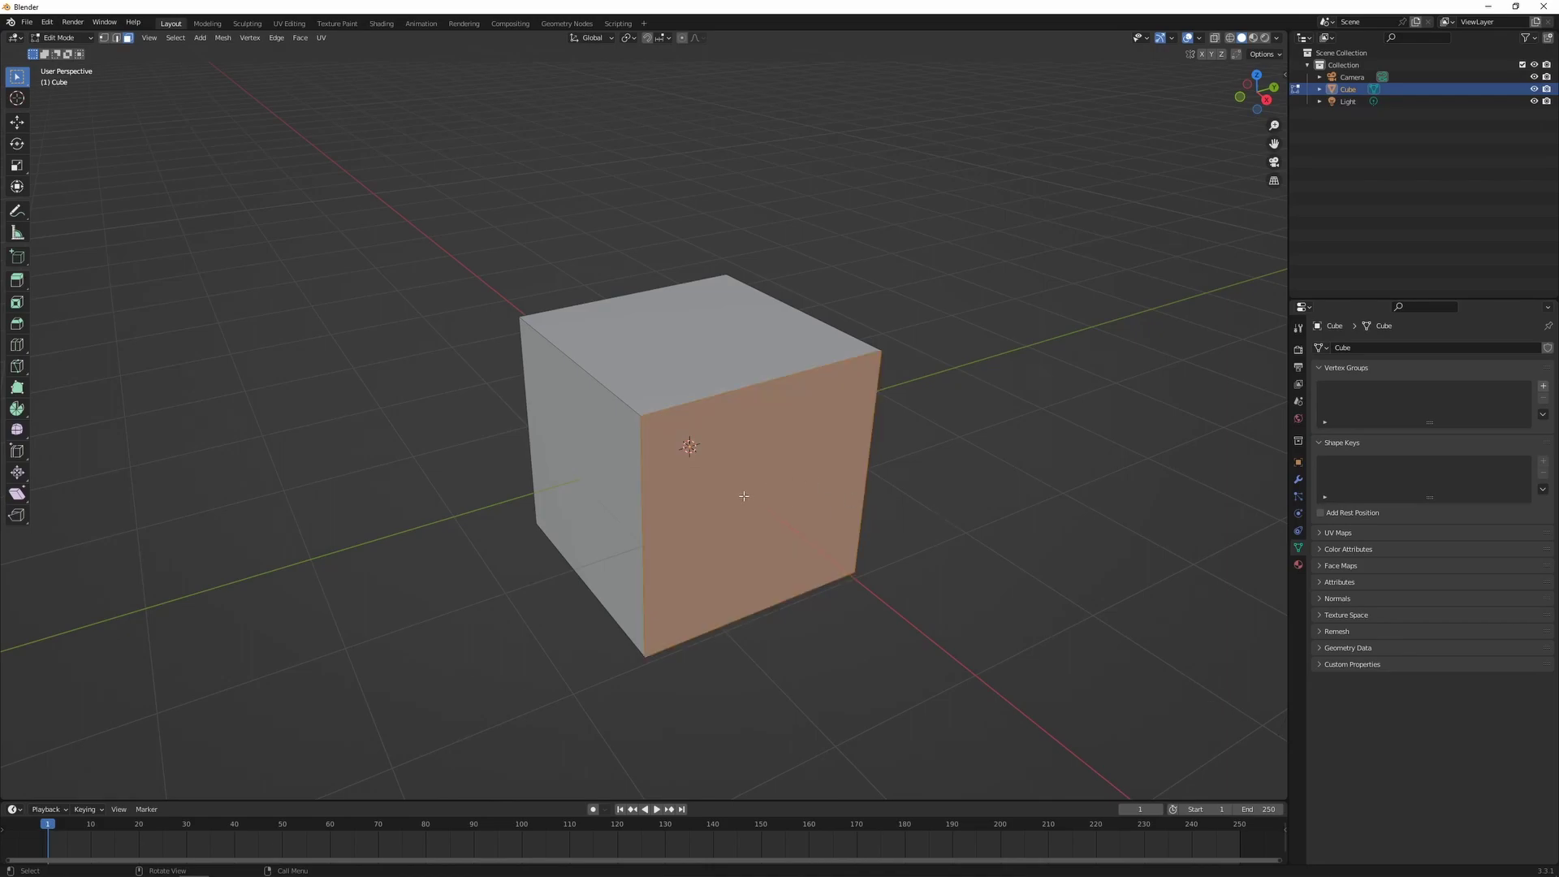
key("g")
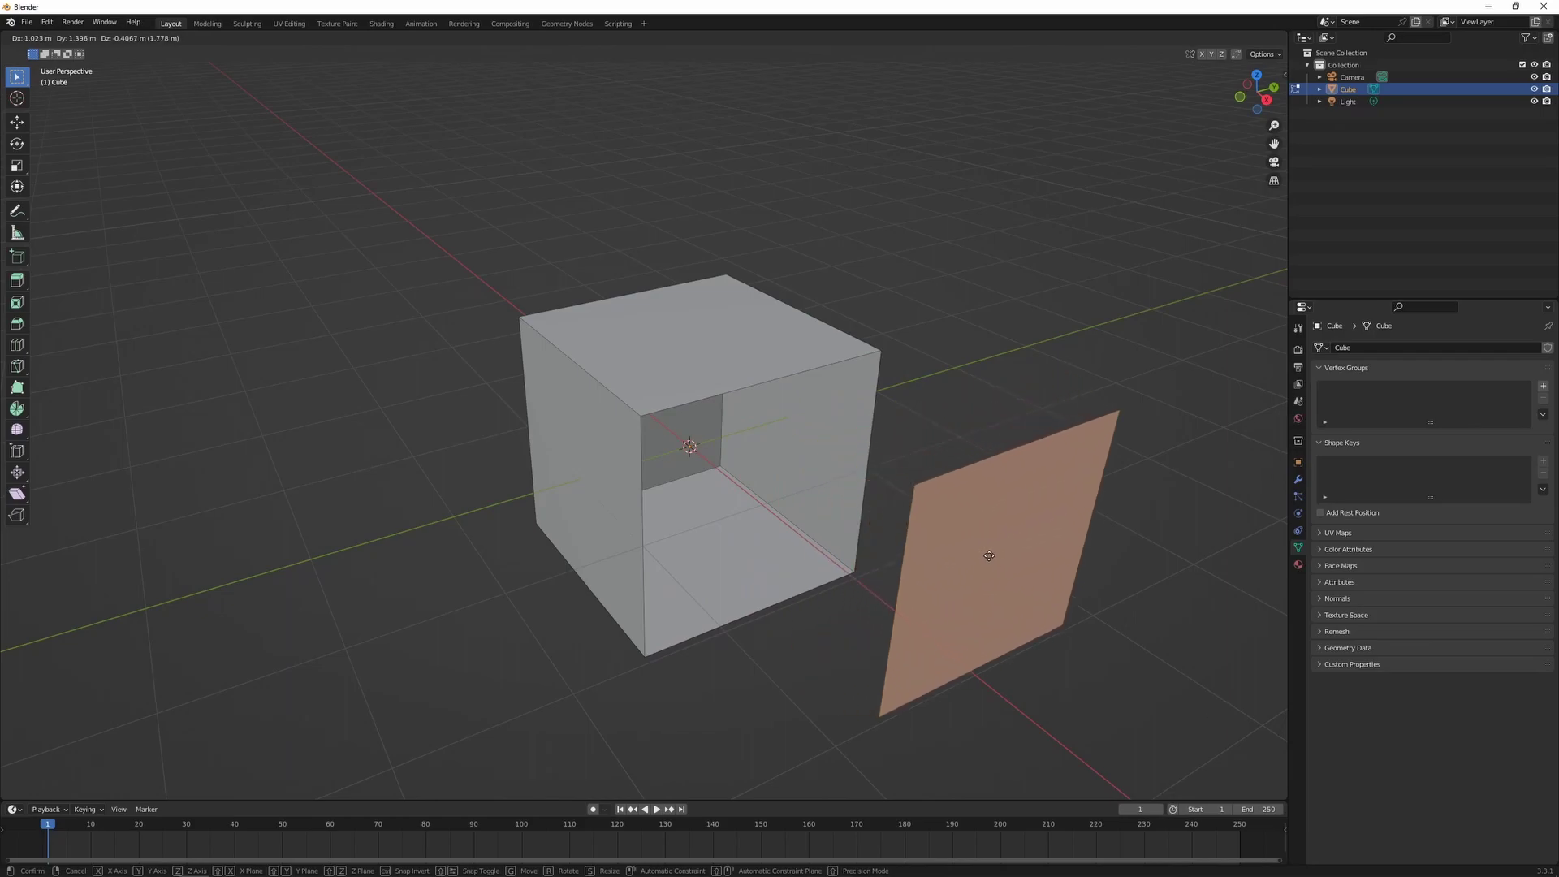
right_click(962, 523)
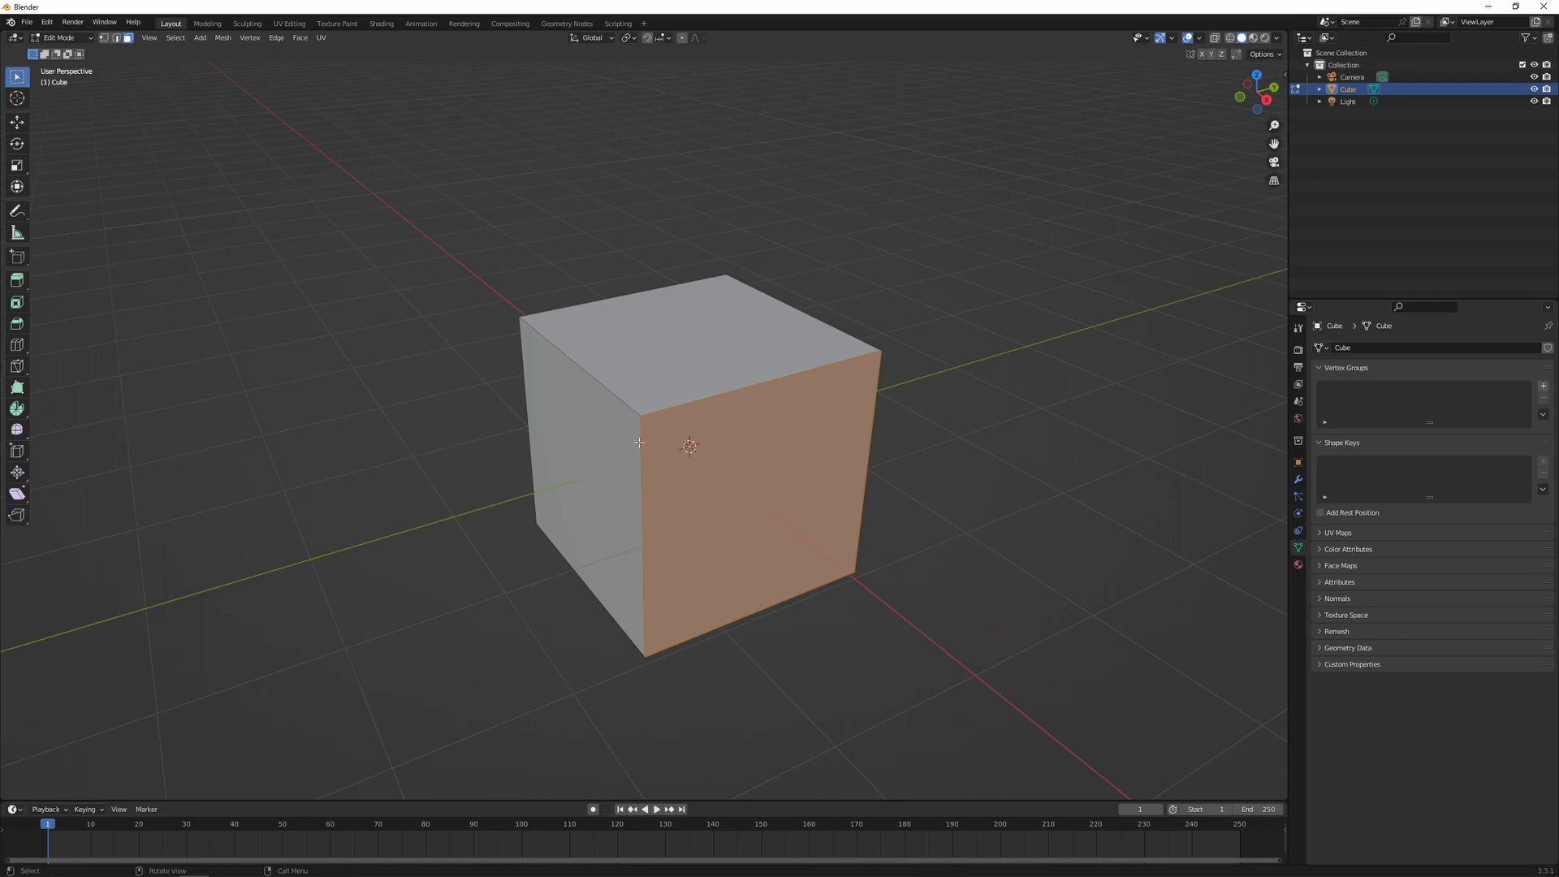
Step: In vertex selection, test-move a single vertex at the near top corner and cancel the move
key("1")
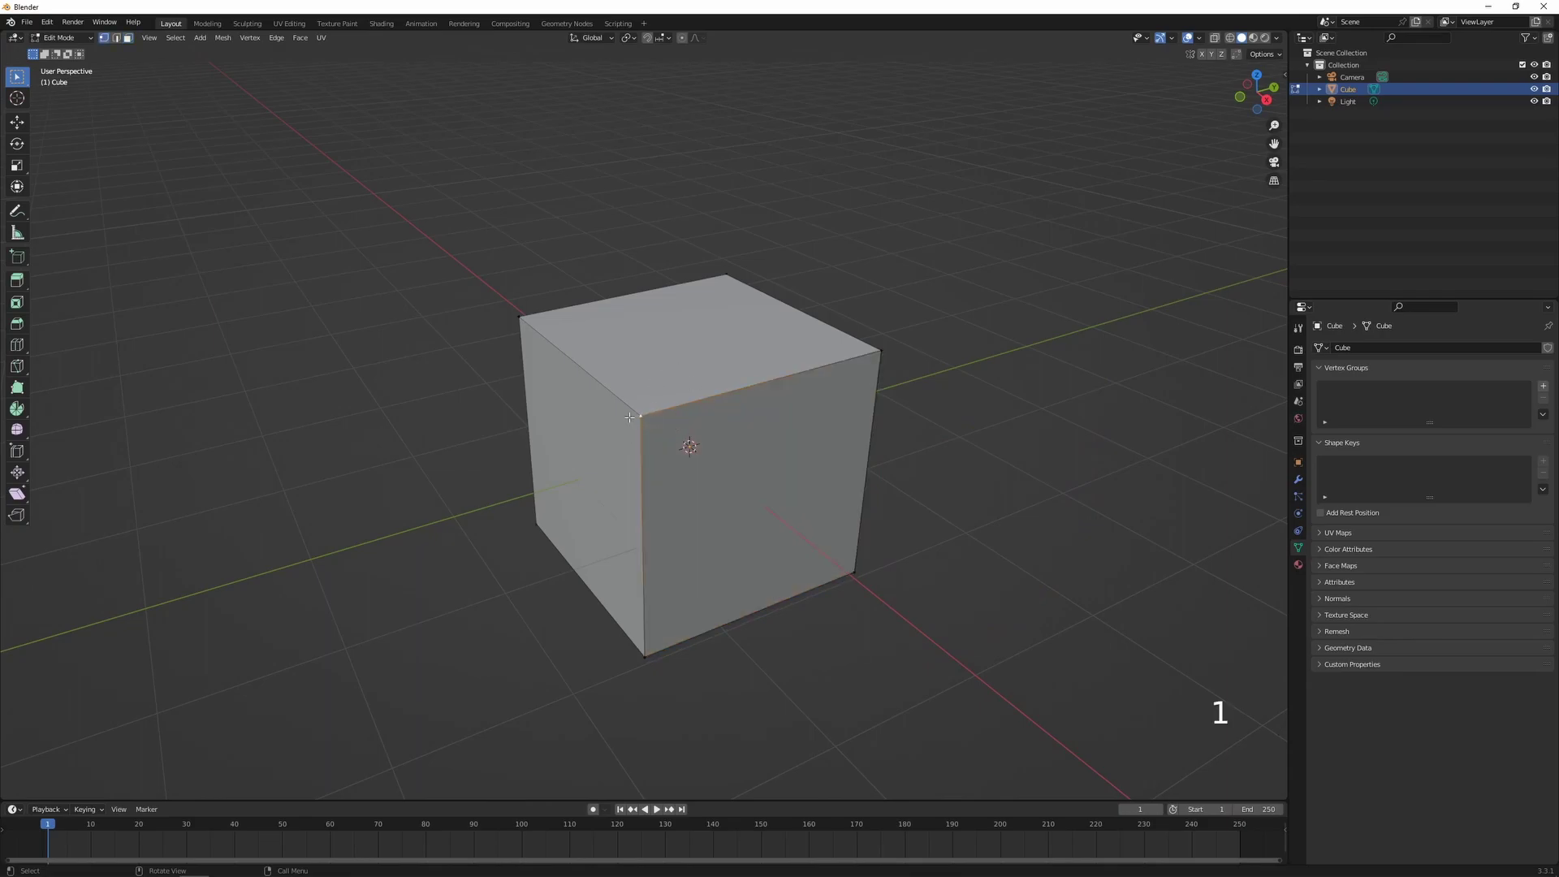
left_click(651, 417)
key("g")
right_click(666, 444)
Step: Turn on X-ray, box-select both overlapping vertices at the near top corner and merge them by distance
key("alt+z")
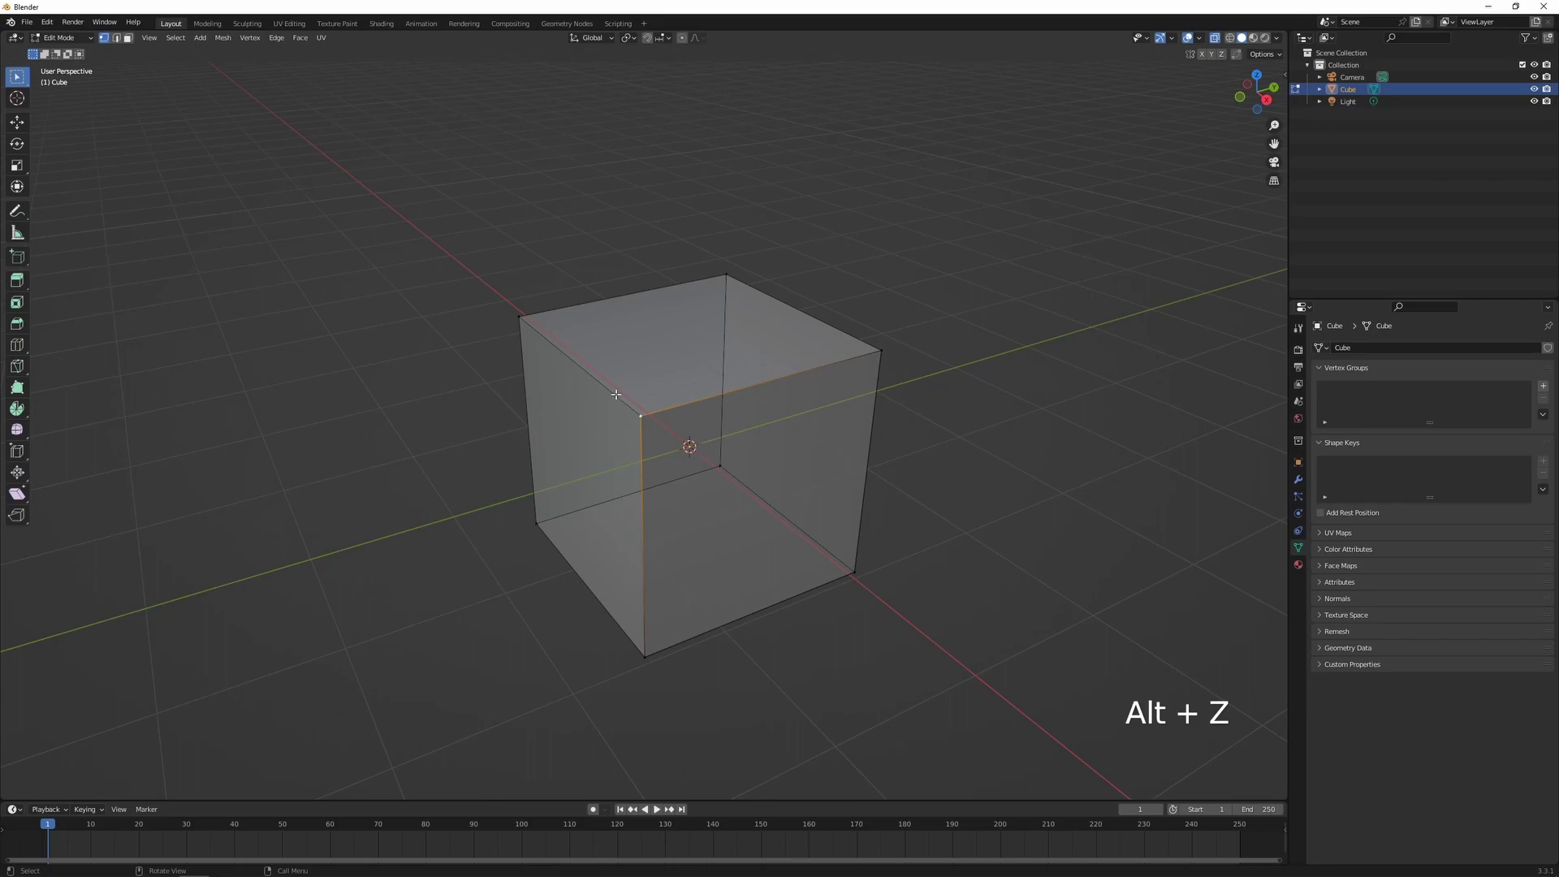
left_click_drag(584, 368, 665, 436)
key("m")
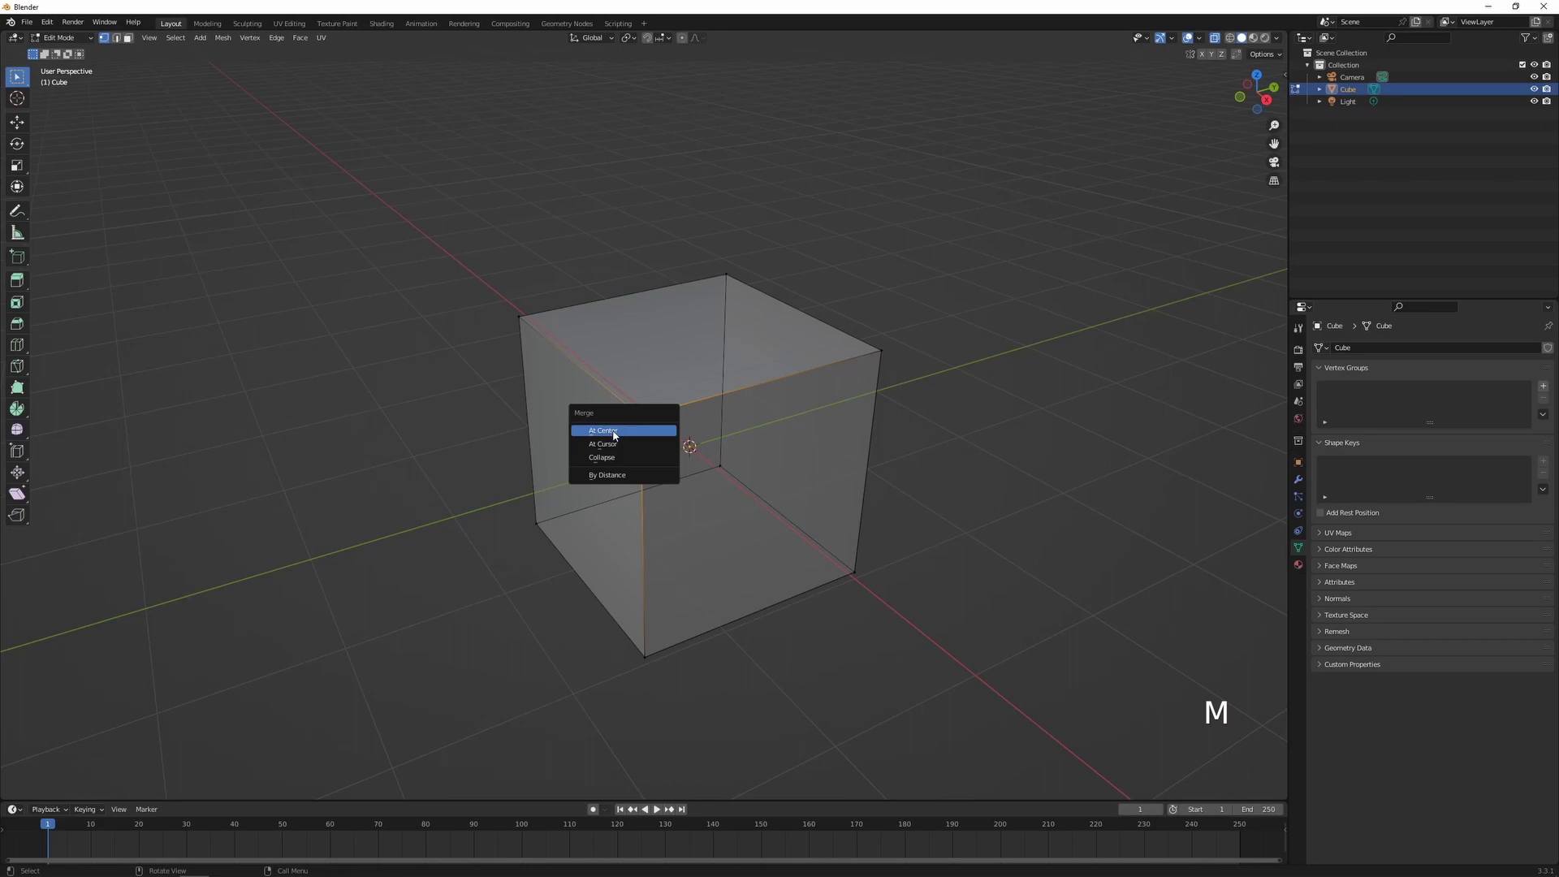
left_click(622, 478)
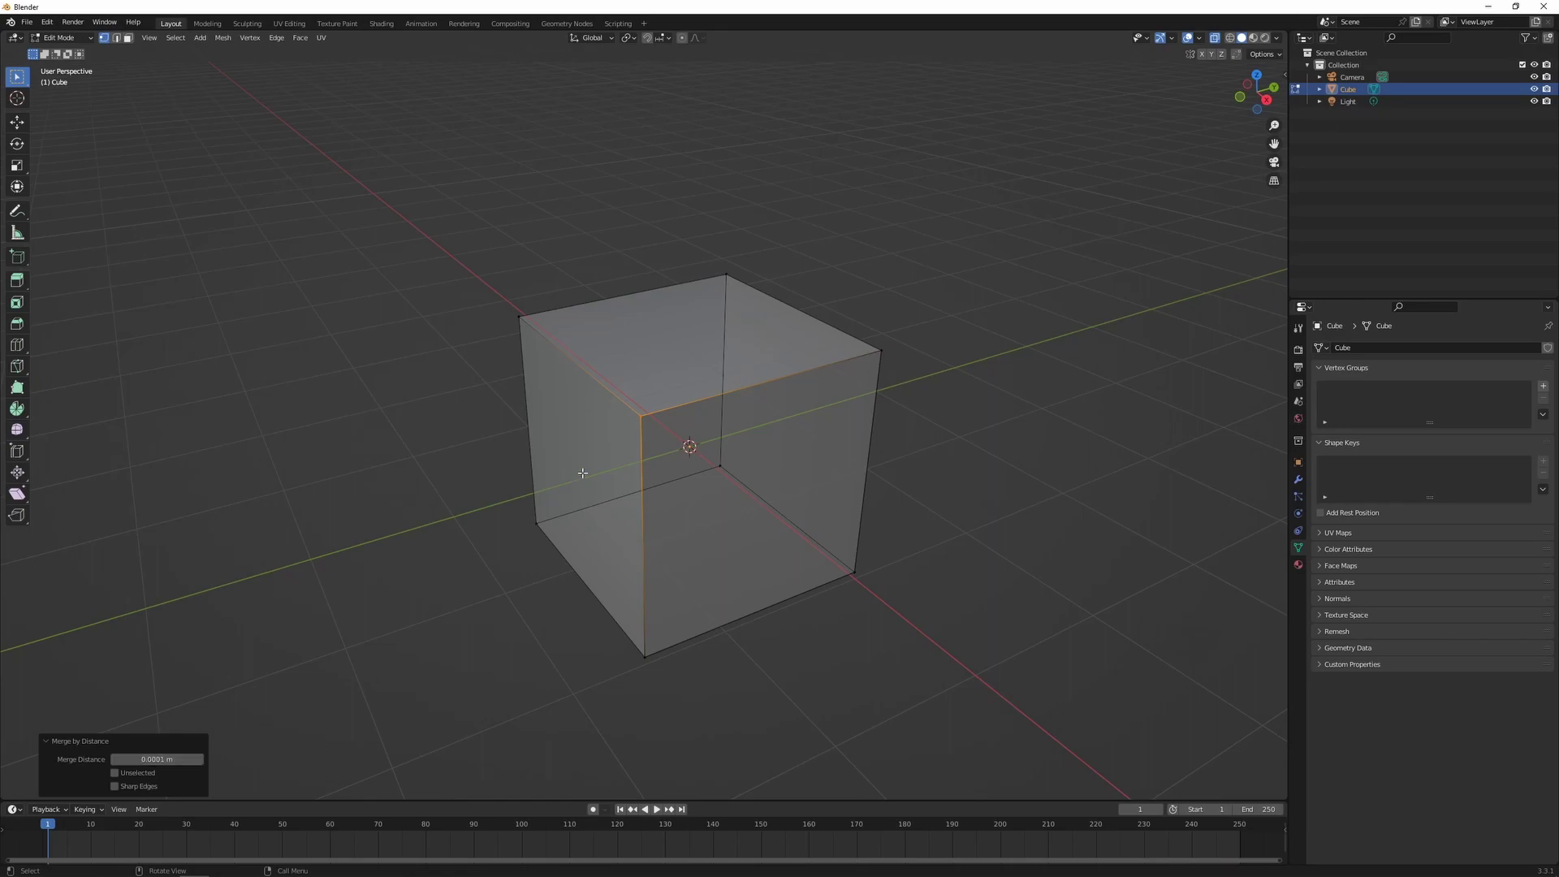
Step: Test-move the merged near top corner and the front face's other top corner, cancelling both moves
left_click(635, 441)
key("alt+a")
left_click(639, 417)
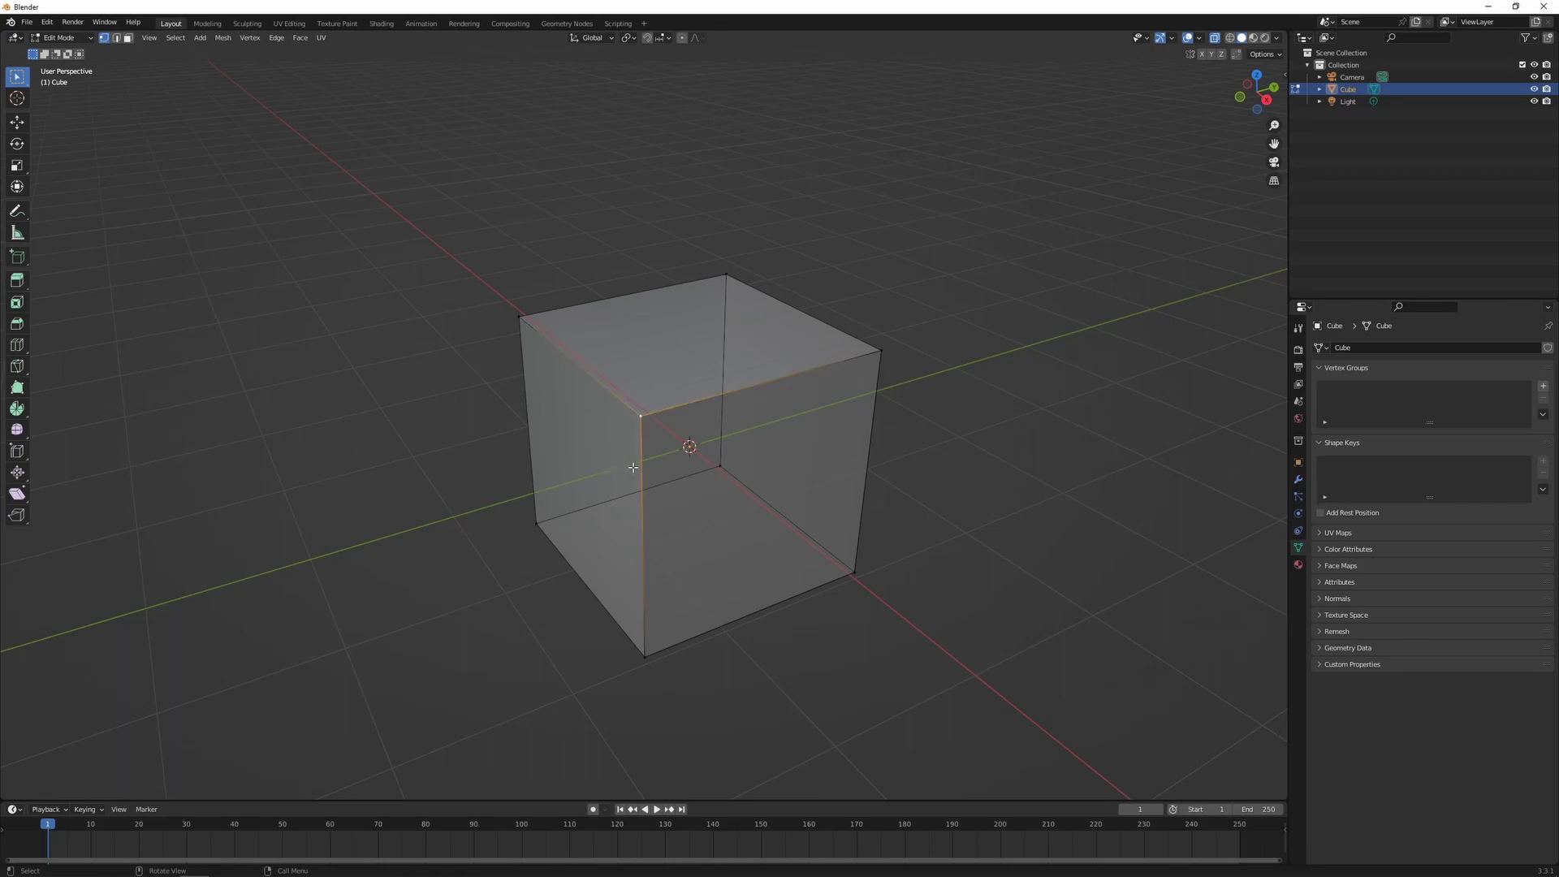
key("g")
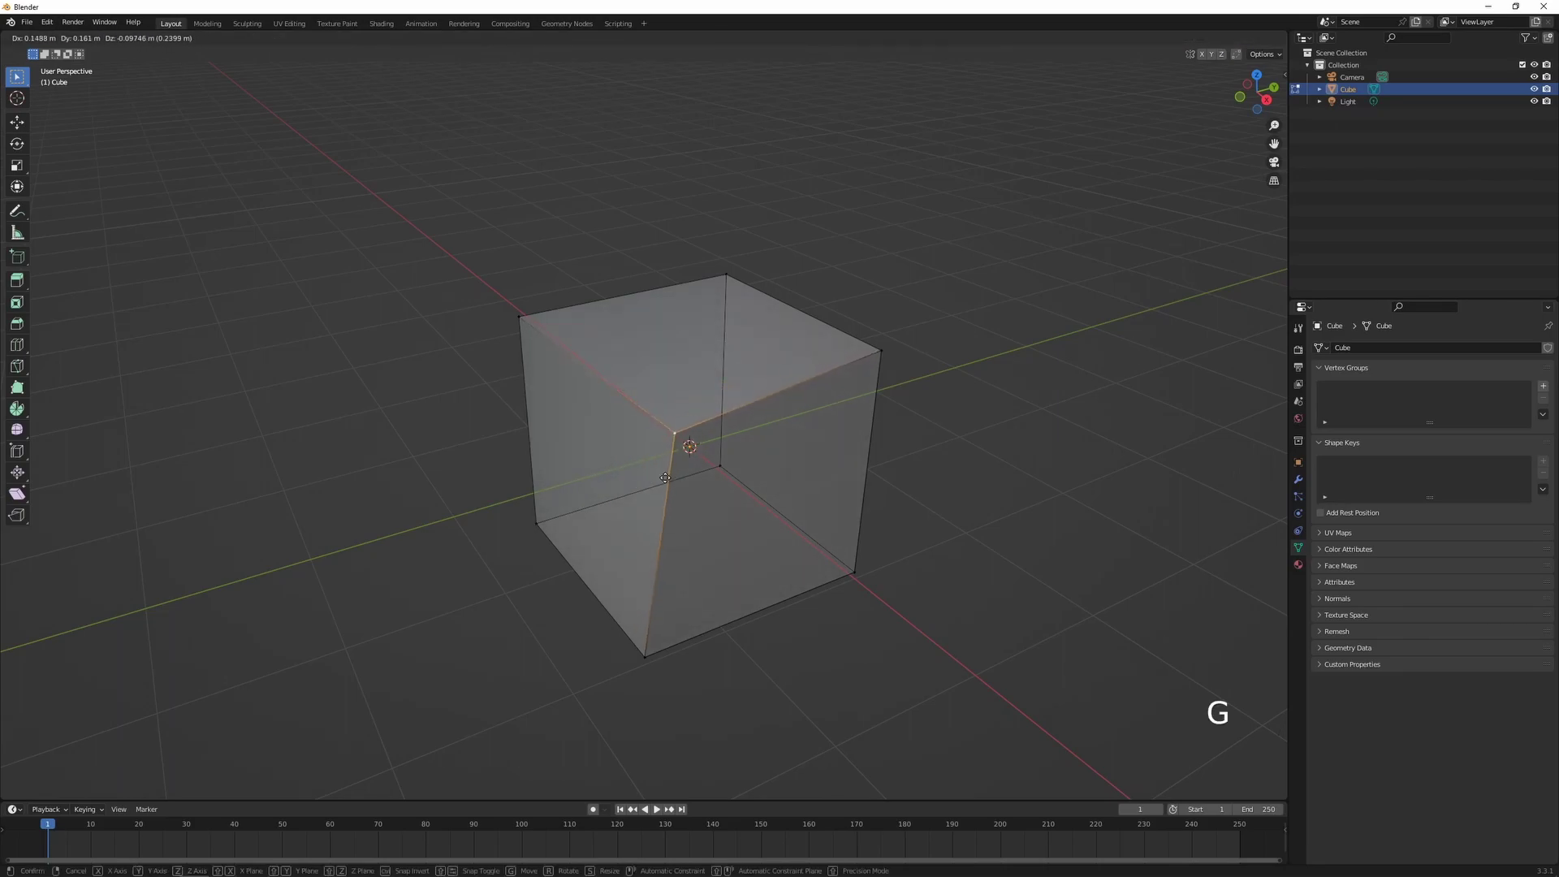
right_click(752, 452)
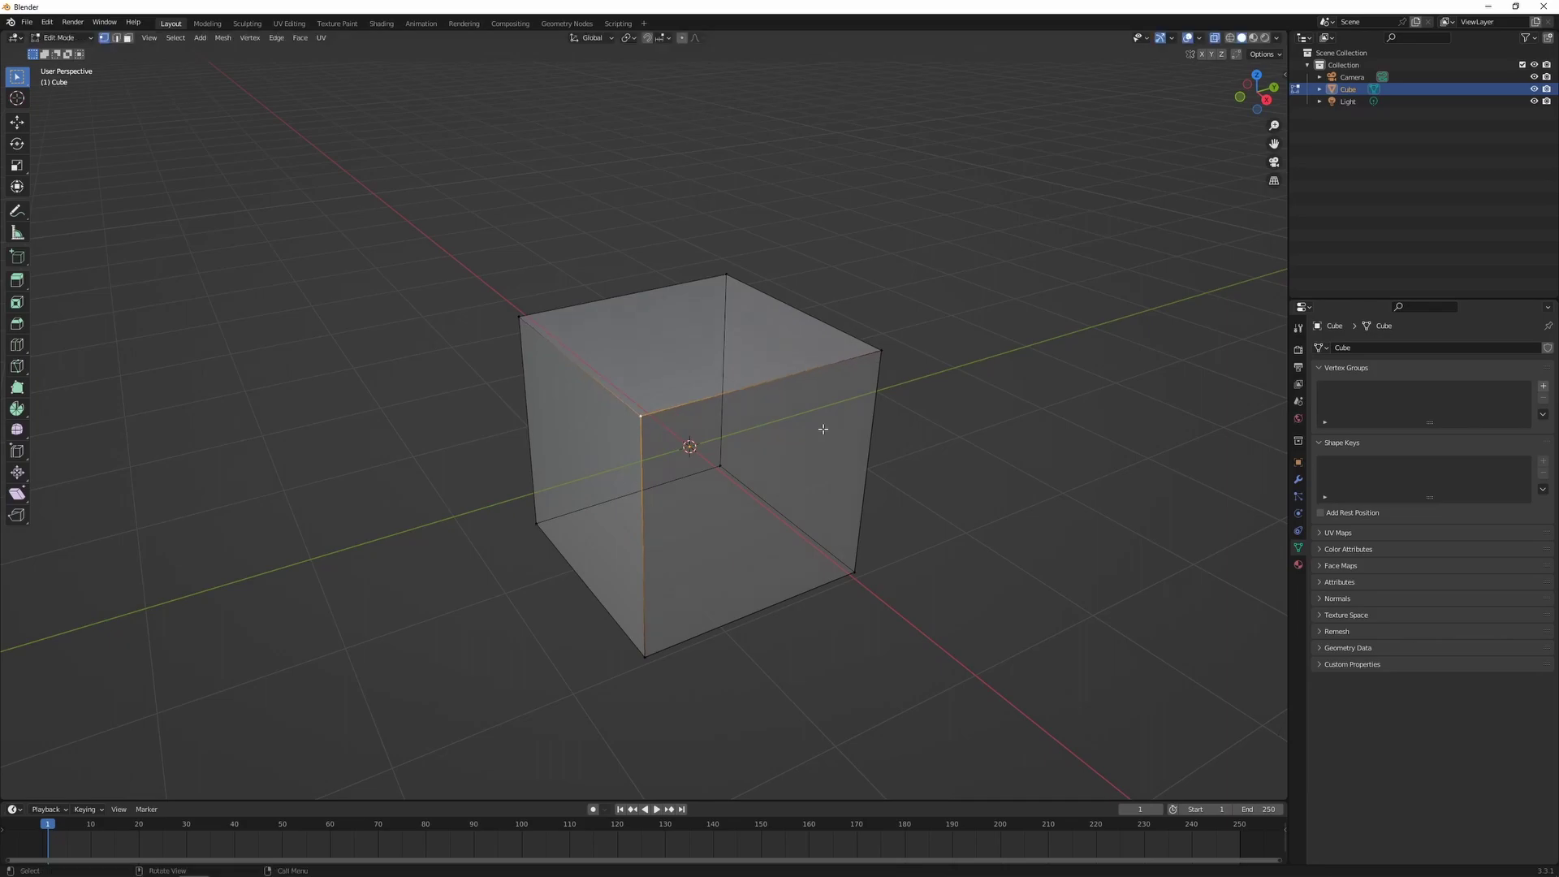
left_click(880, 354)
key("g")
right_click(909, 398)
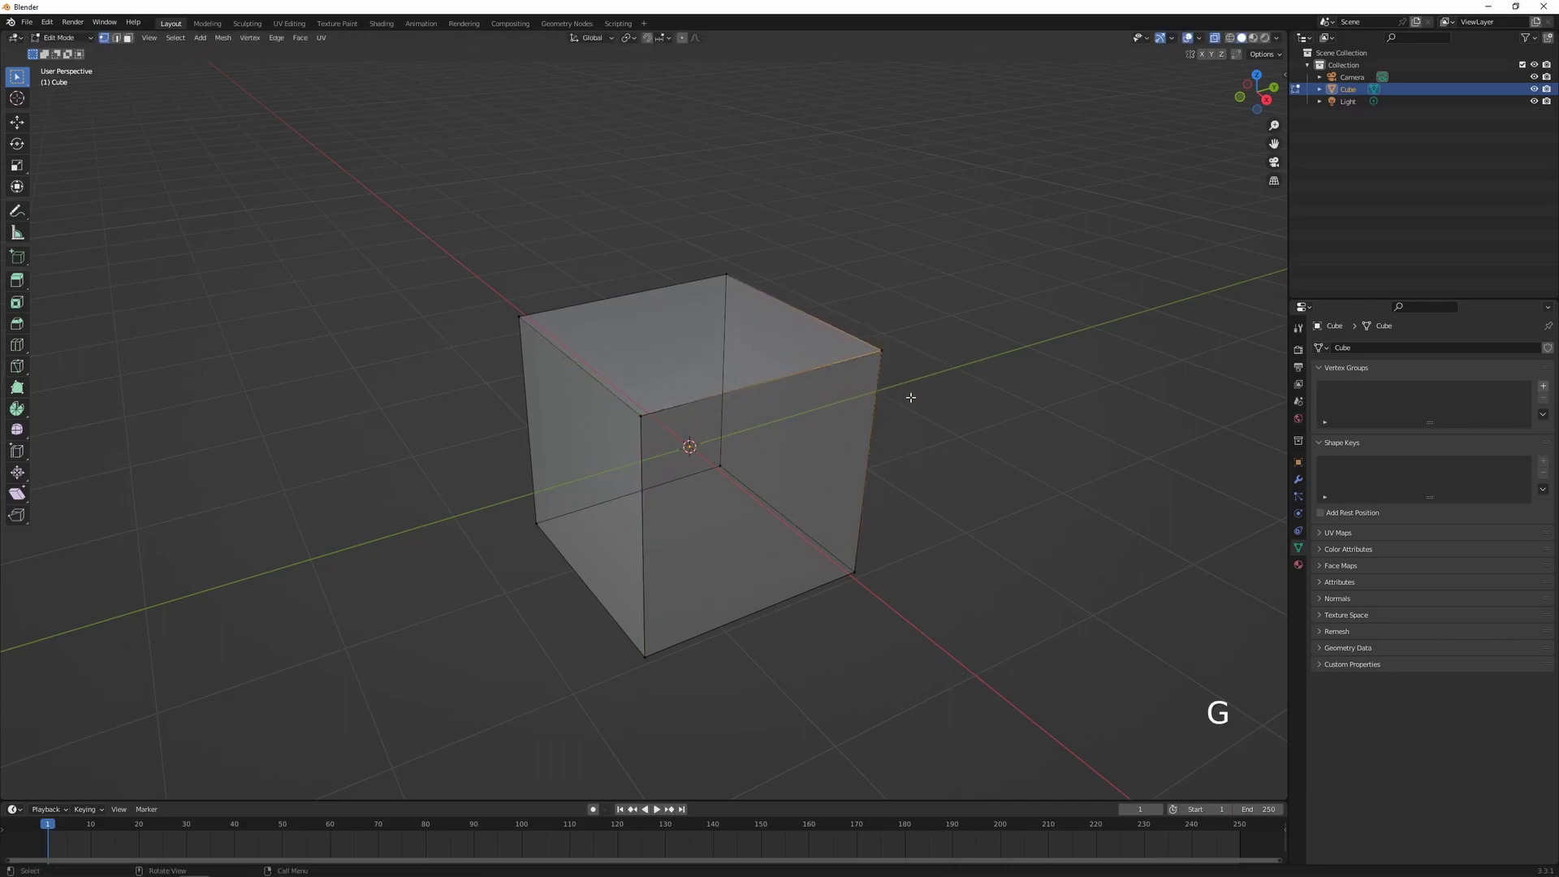
Step: Select the overlapping vertices at the front face's three remaining corners and merge them by distance
left_click_drag(858, 315, 983, 621)
left_click_drag(602, 631, 757, 709, "shift")
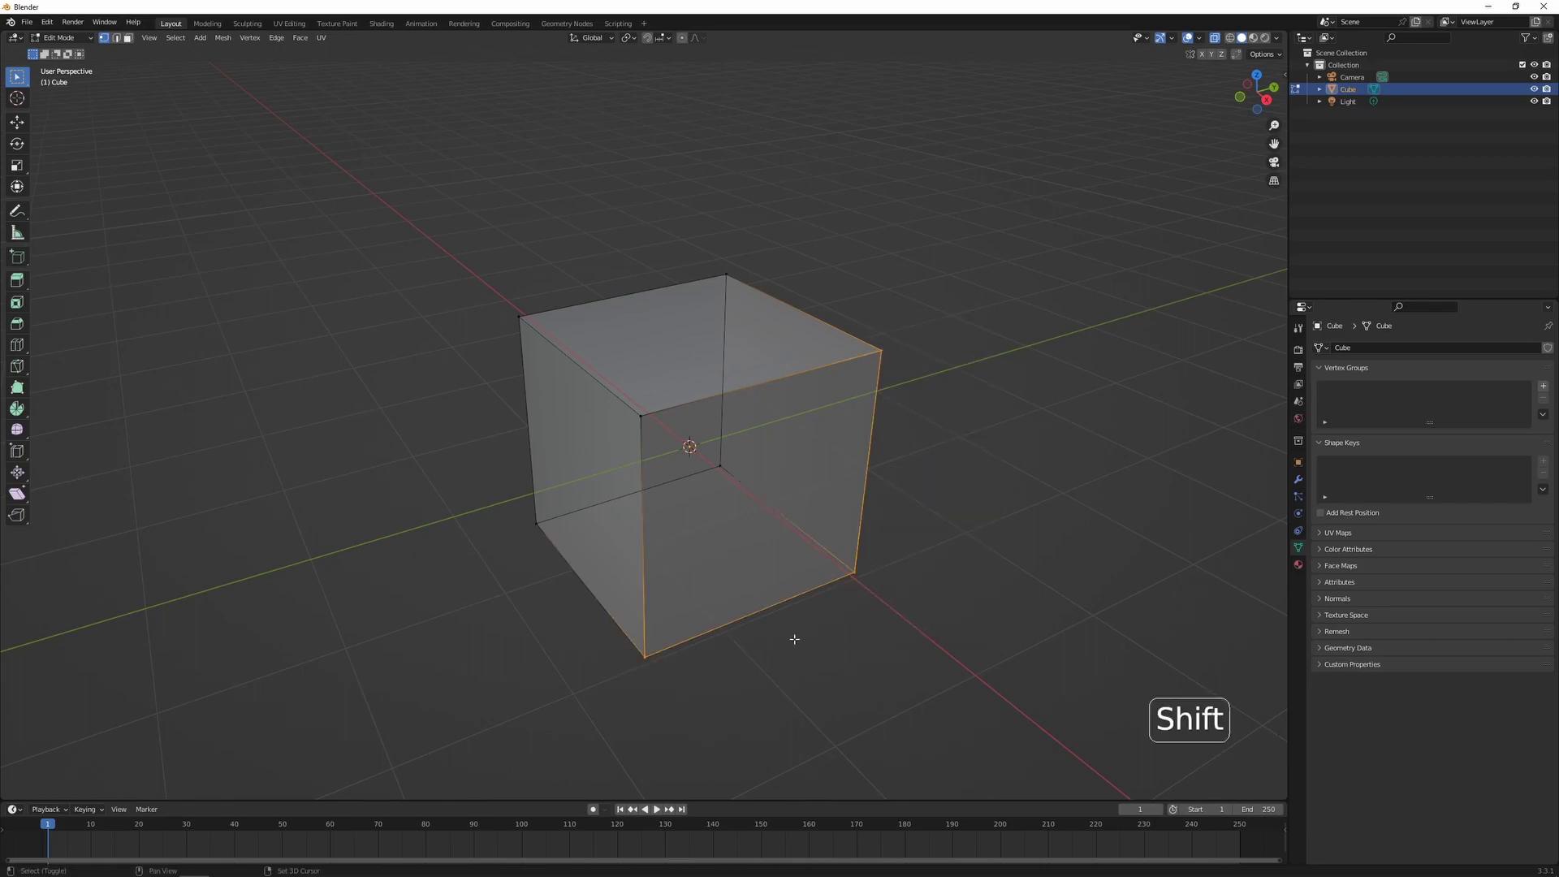
key("m")
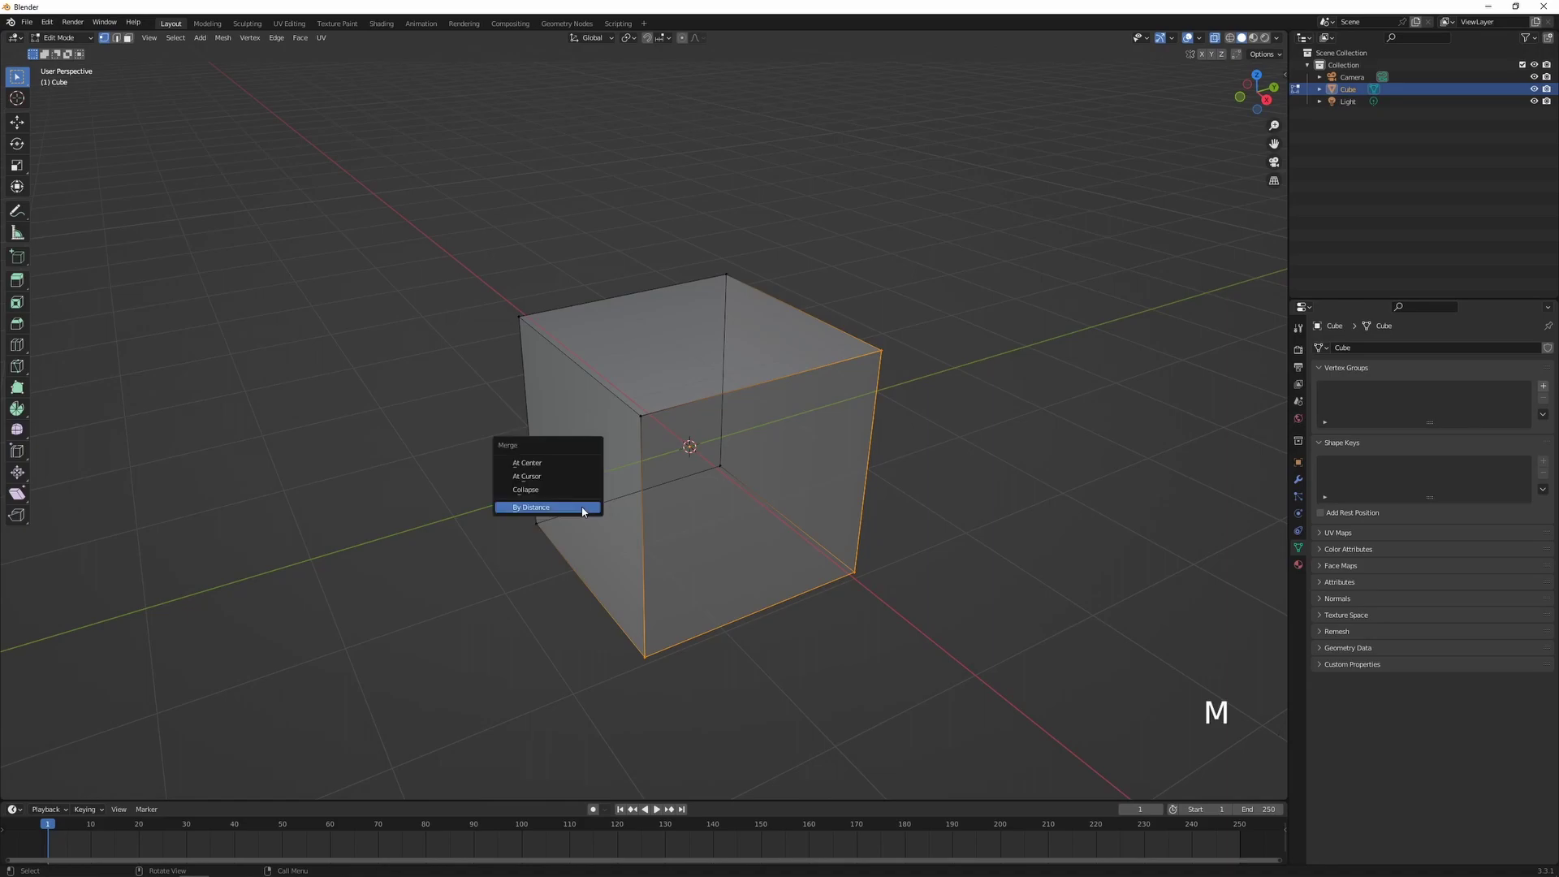
left_click(549, 508)
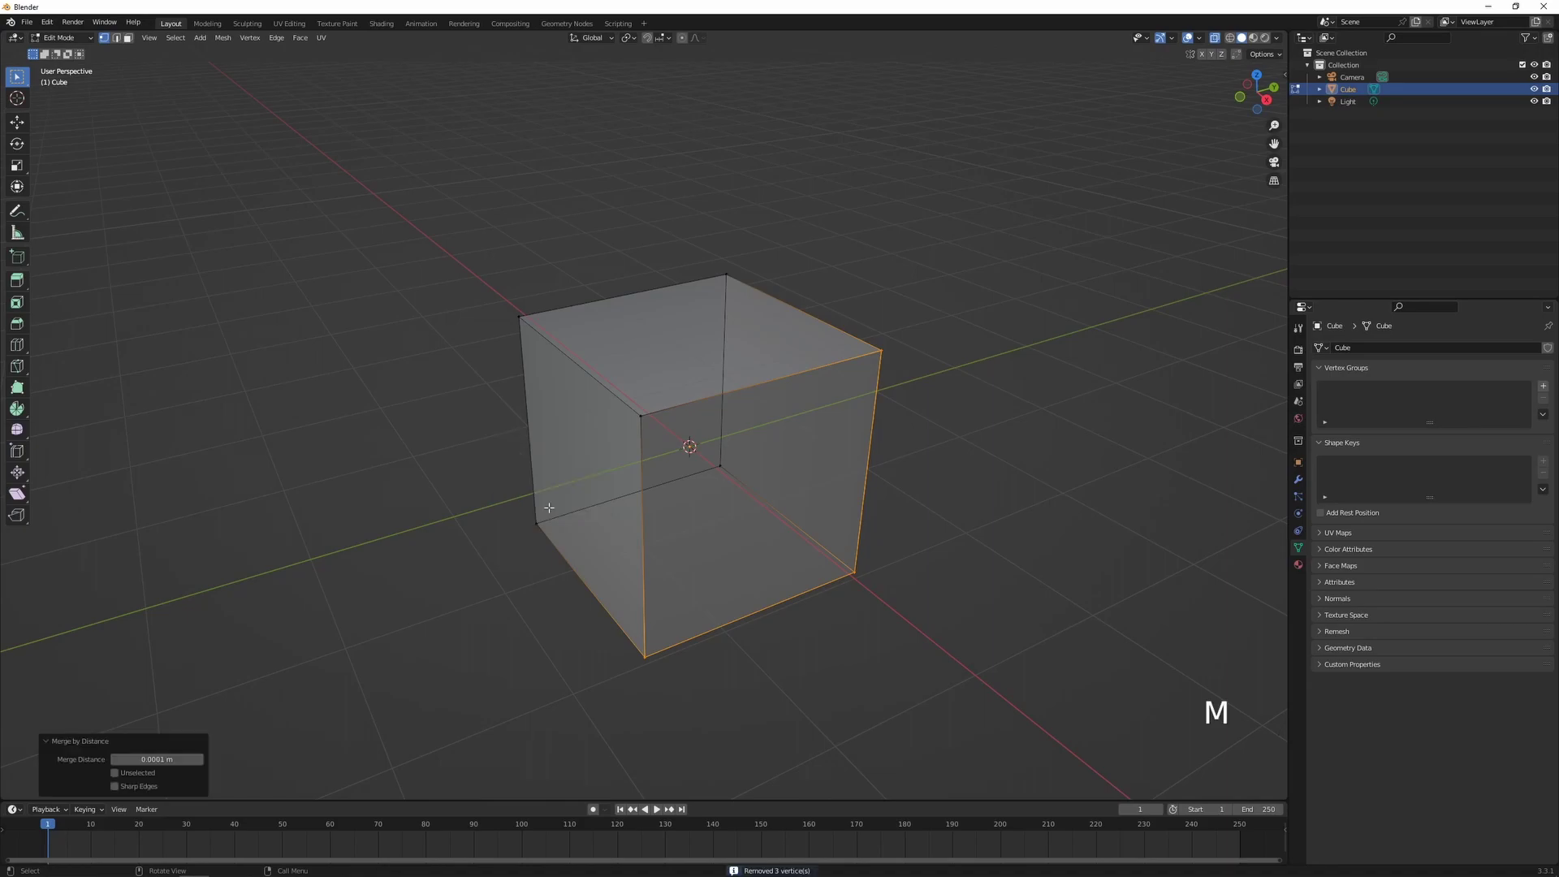
Step: Test-move the front face's merged bottom corners and far top corner one at a time, cancelling each move
left_click(646, 658)
key("g")
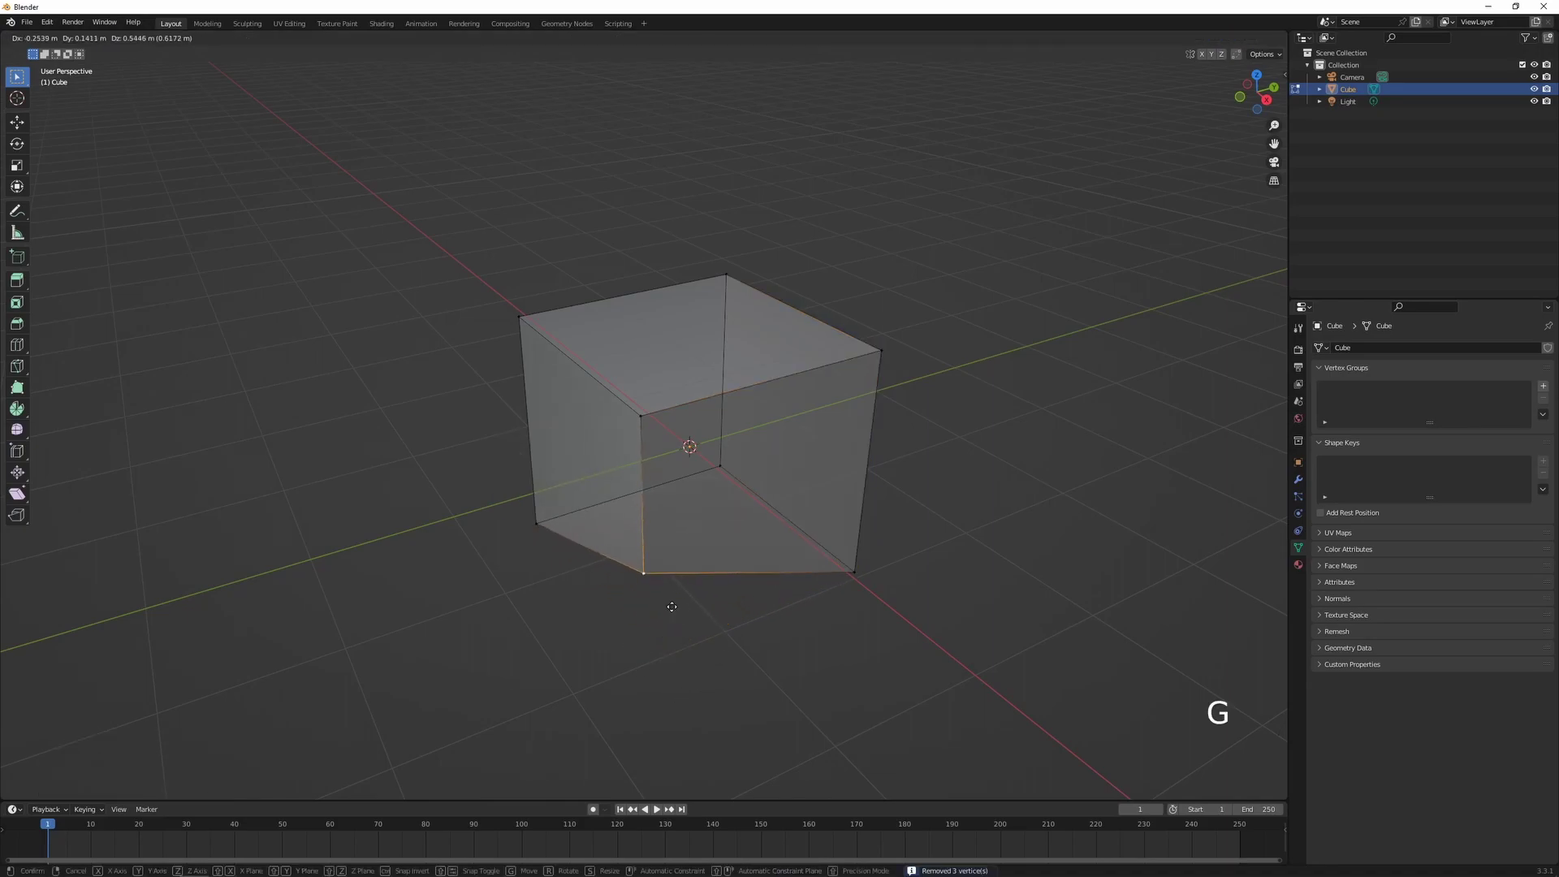
right_click(692, 648)
key("g")
key("g")
left_click(881, 351)
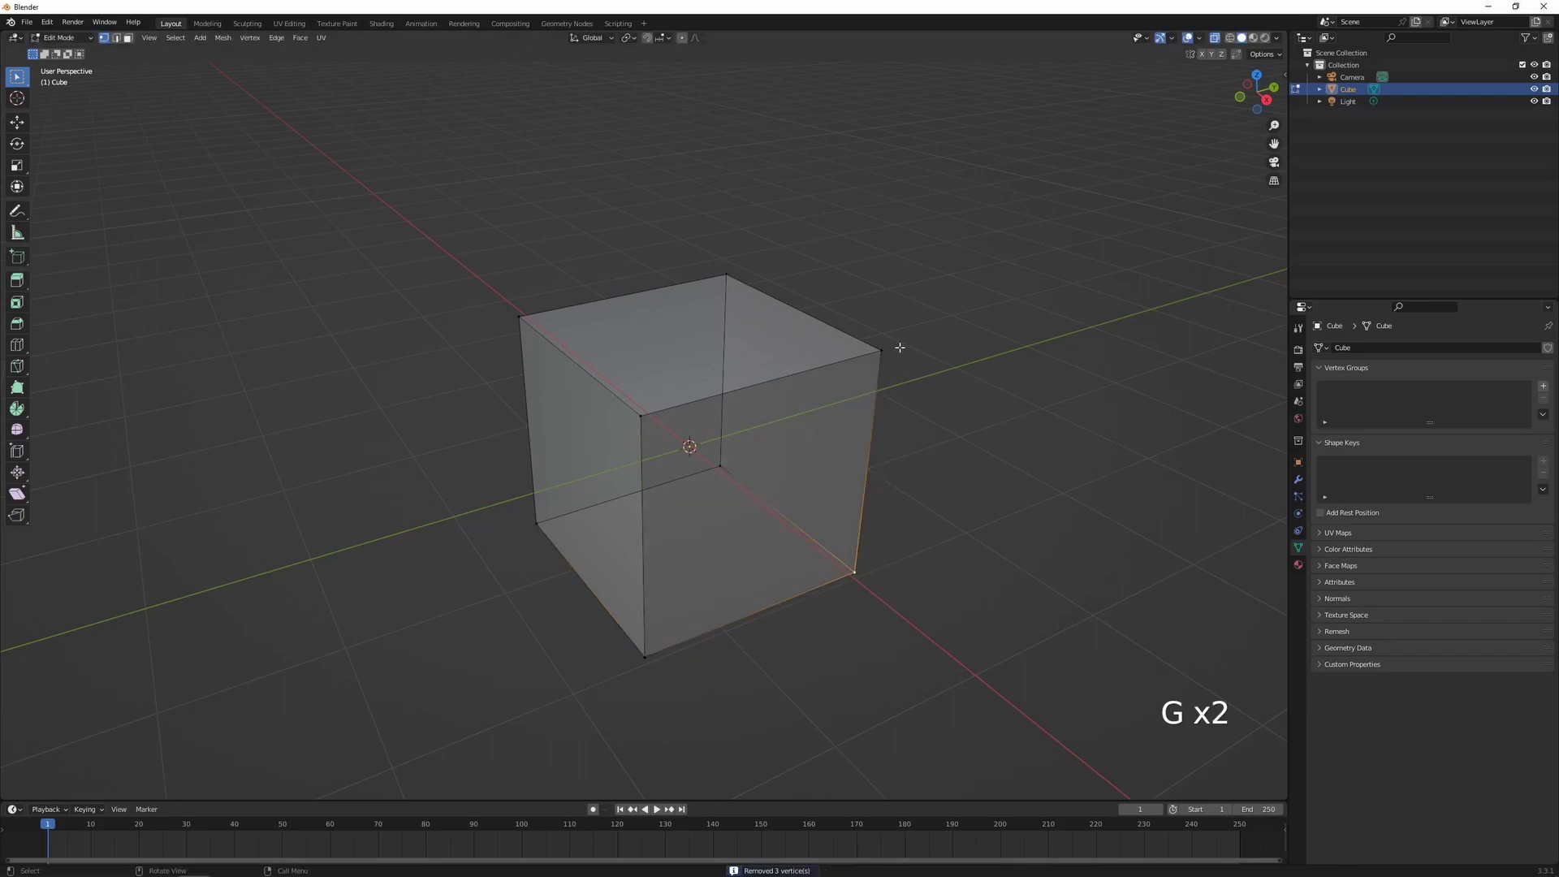
key("g")
right_click(966, 489)
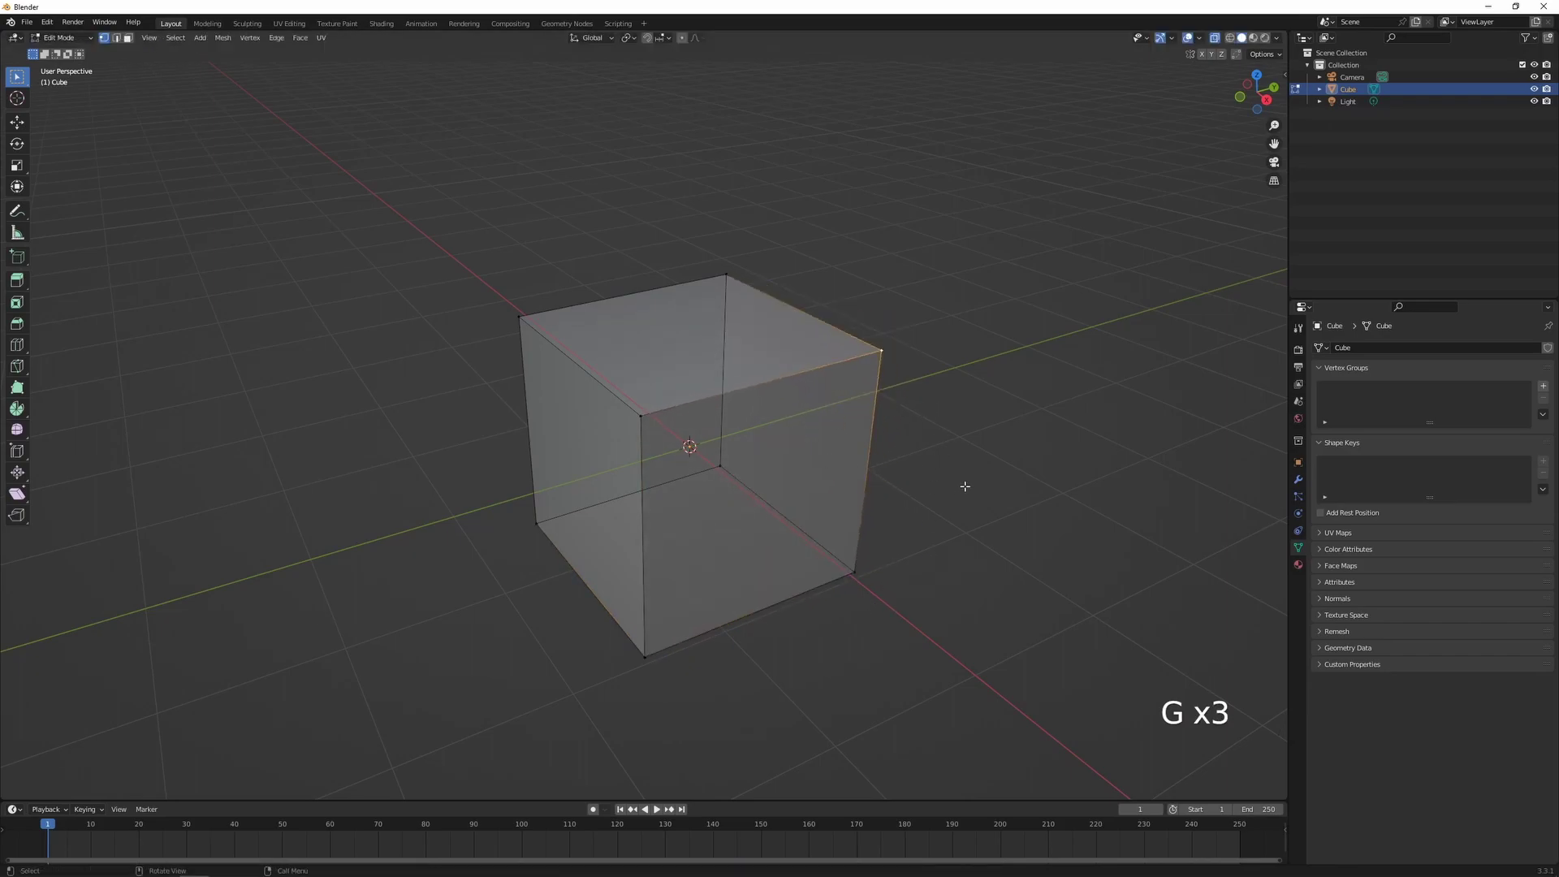
Step: Turn off X-ray, delete the cube's front face and fill the opening again from its four boundary edges
key("alt+z")
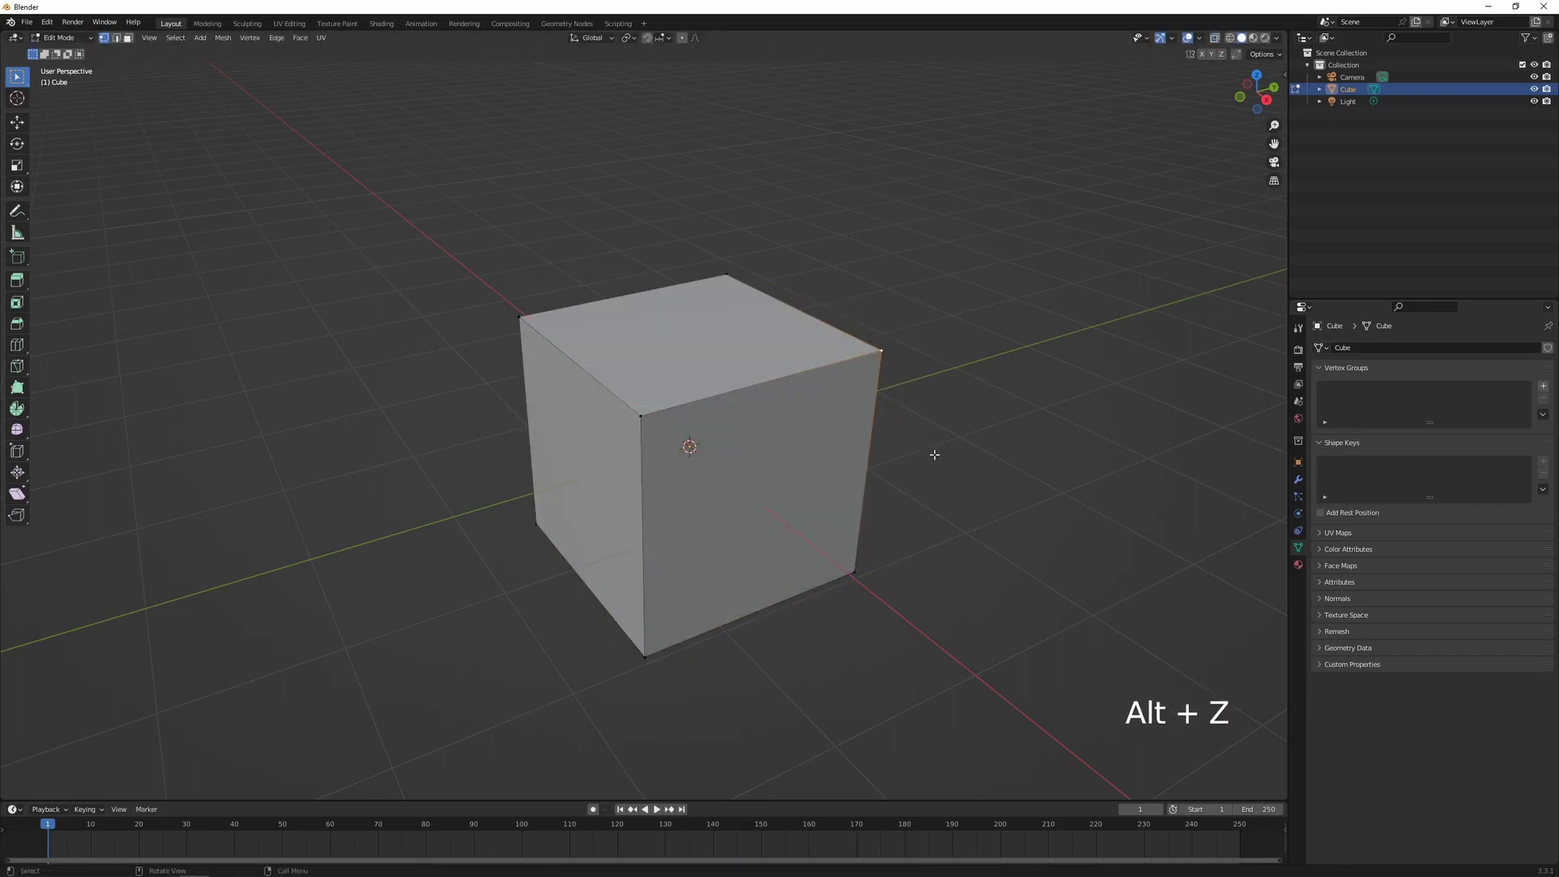
key("x")
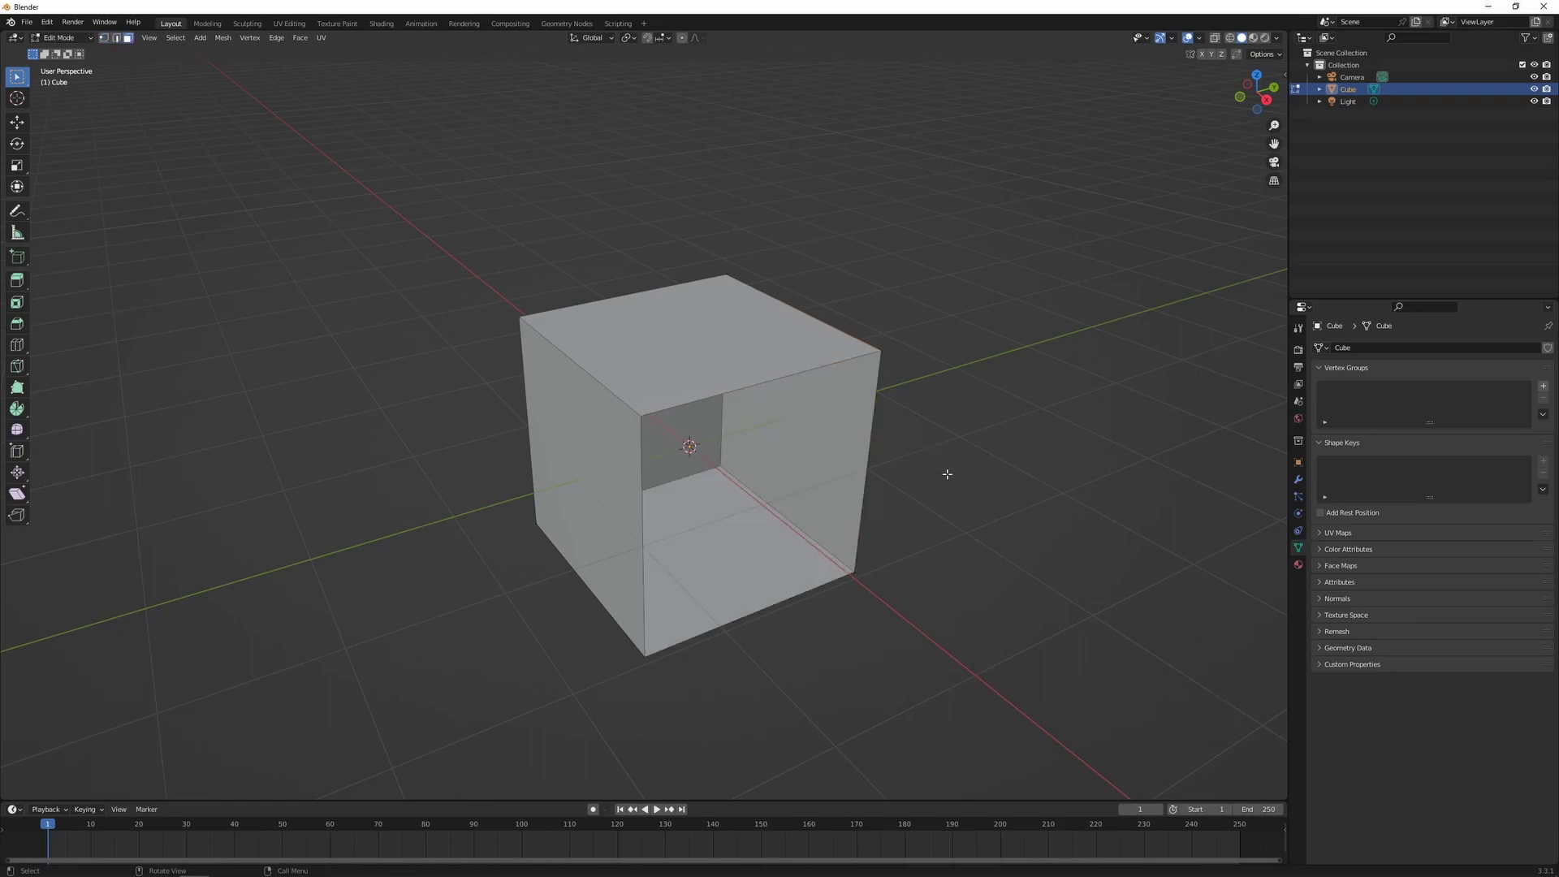
key("2")
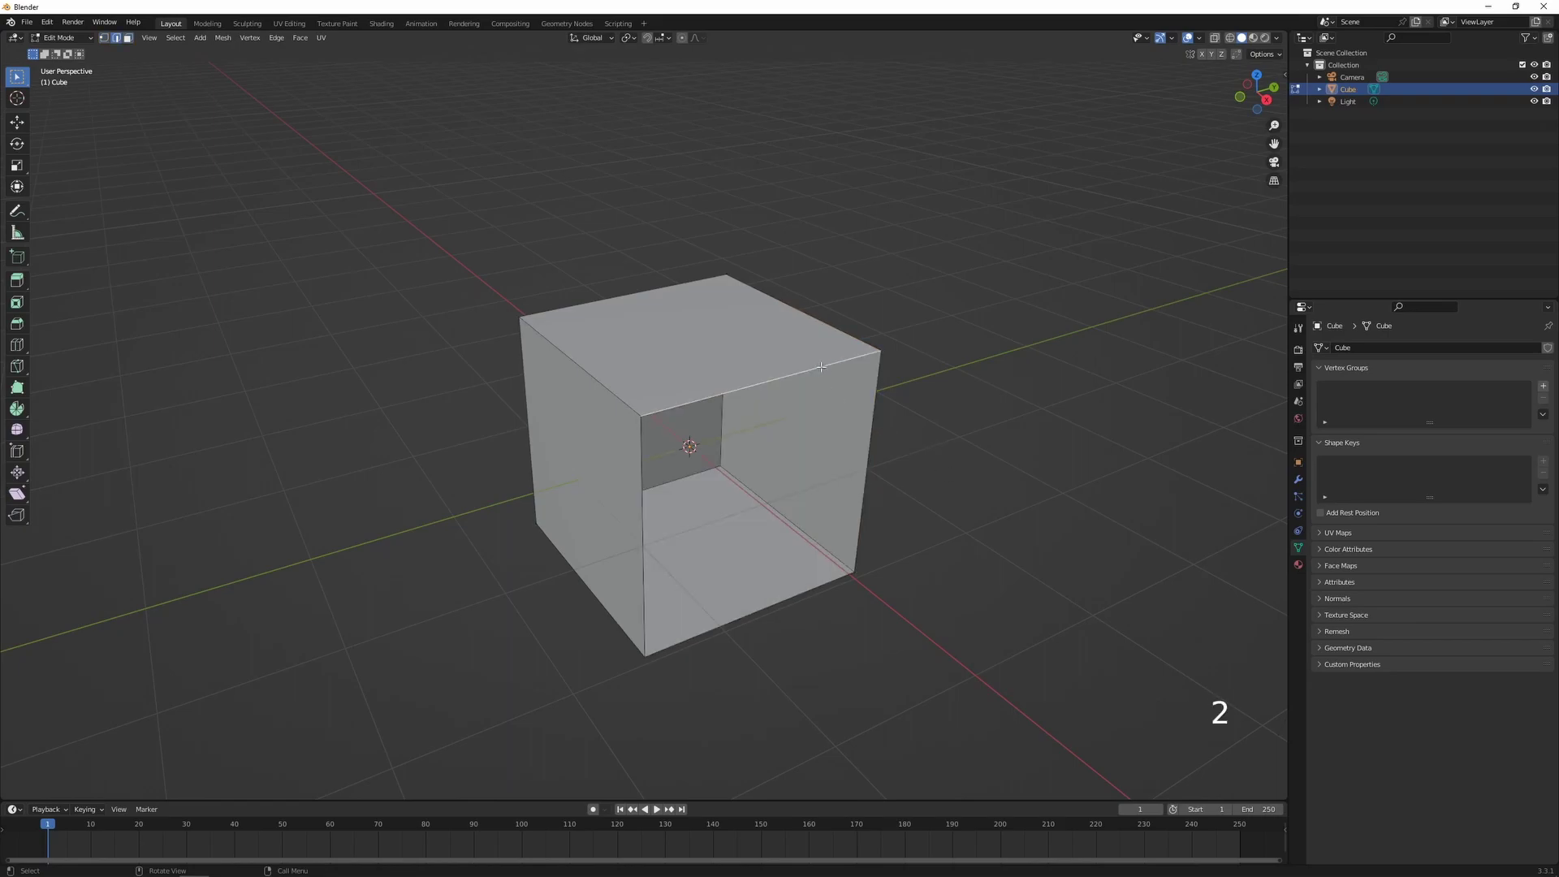
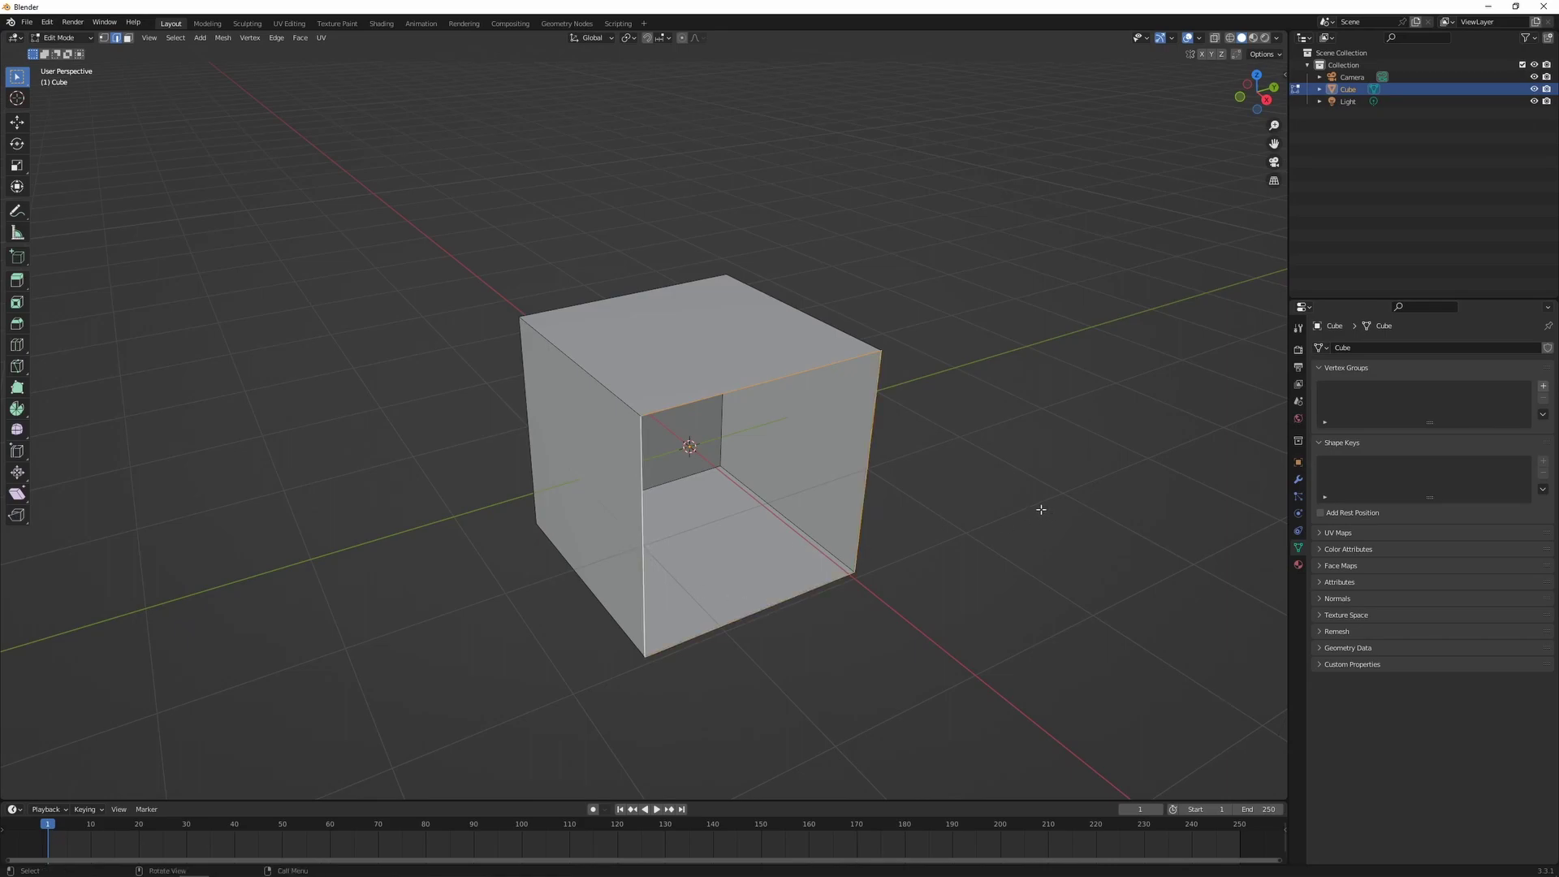
key("f")
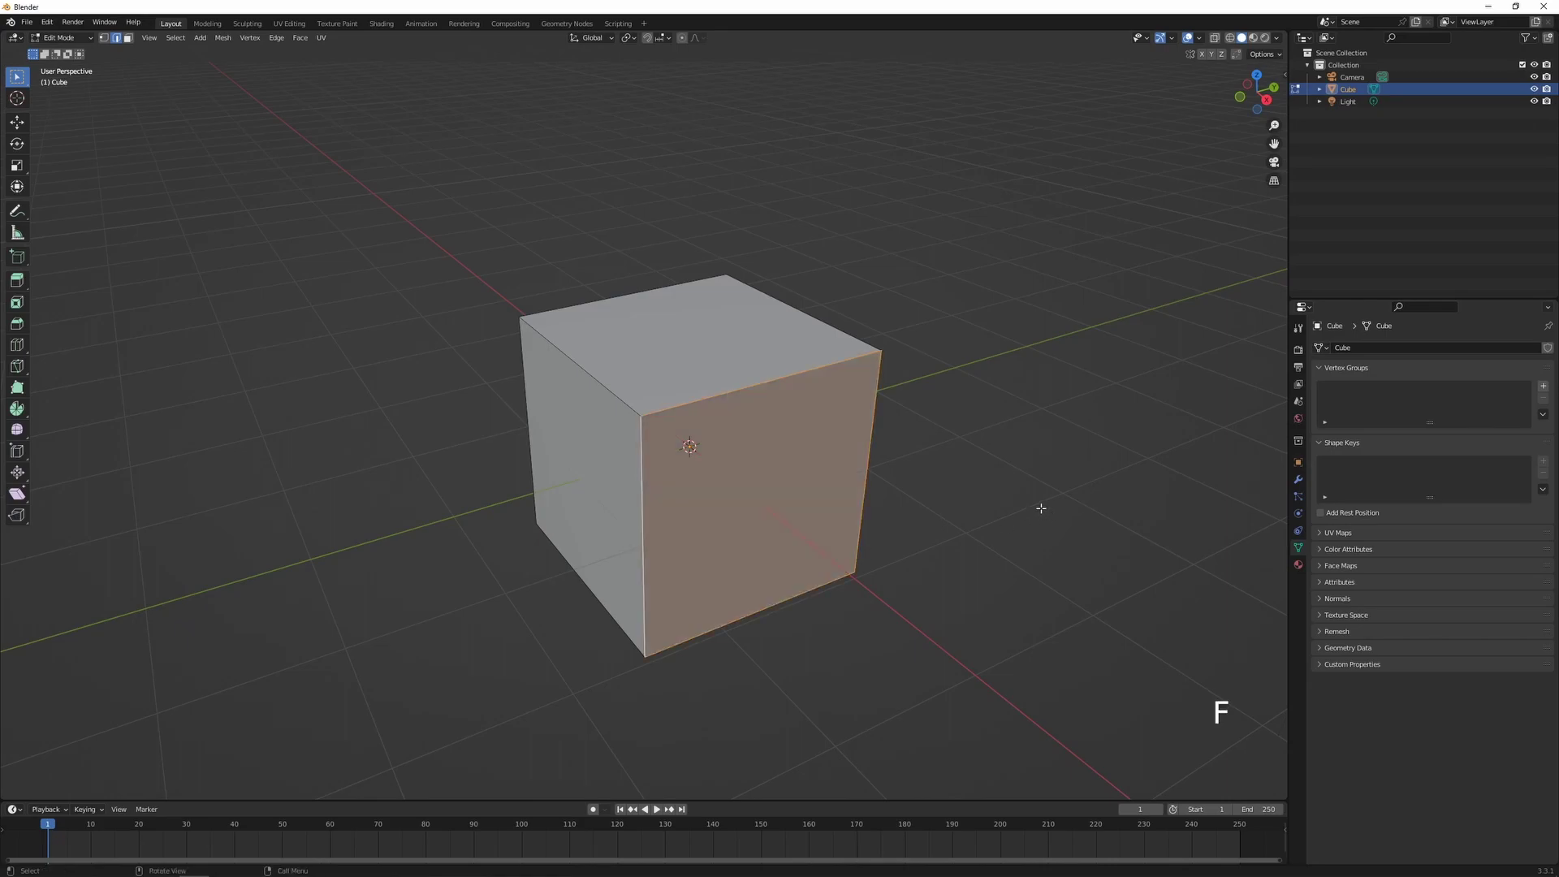
Step: Delete the front face and select the entire edge loop around the opening on the subdivided cube
key("x")
left_click(973, 597)
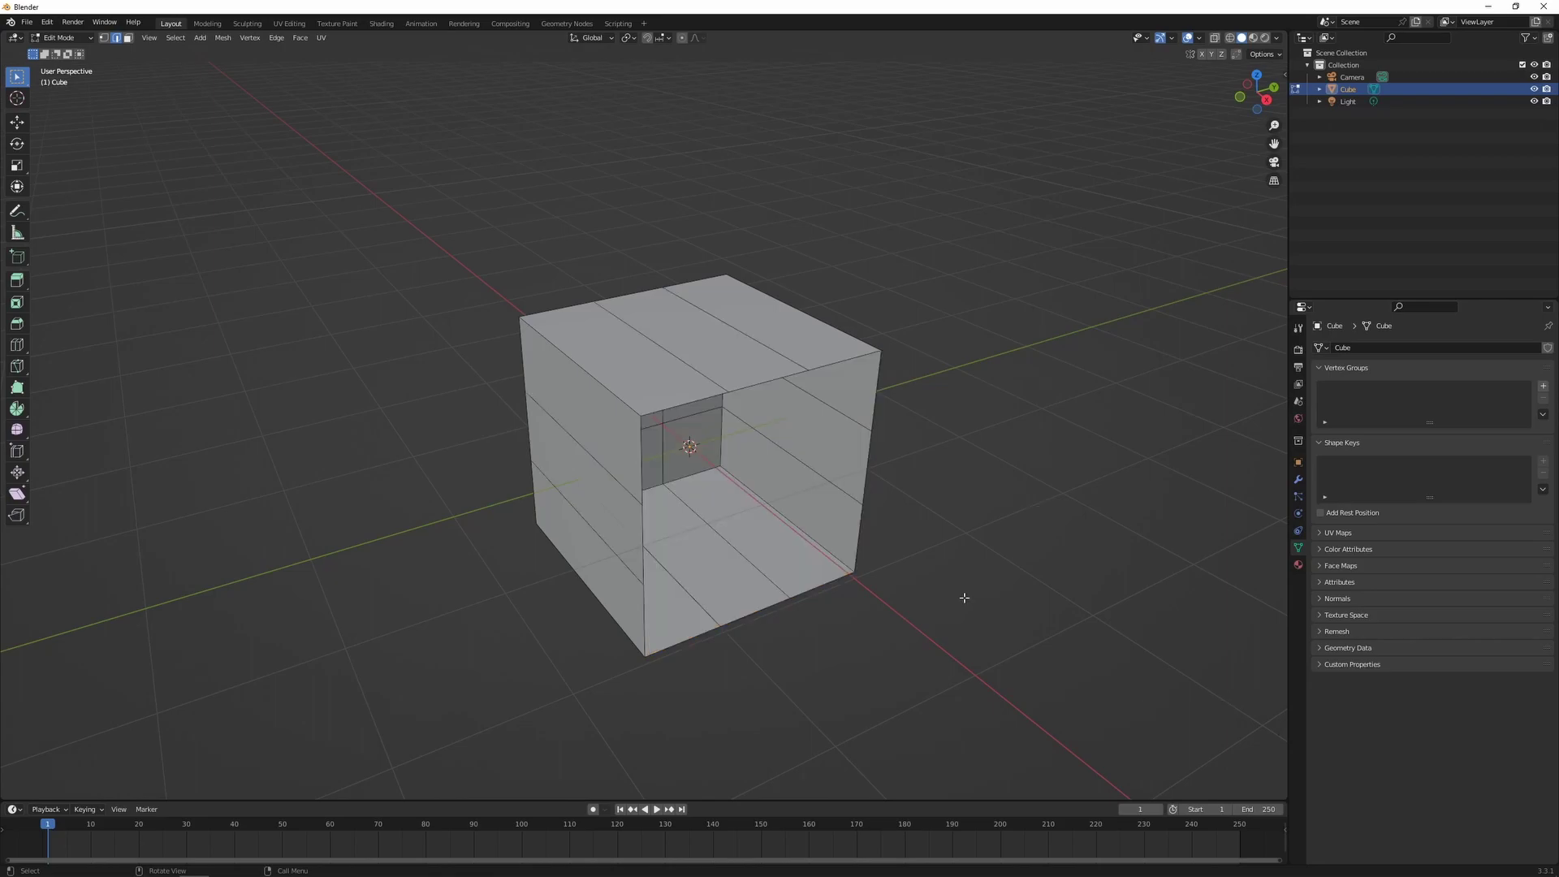
left_click(816, 580, "alt")
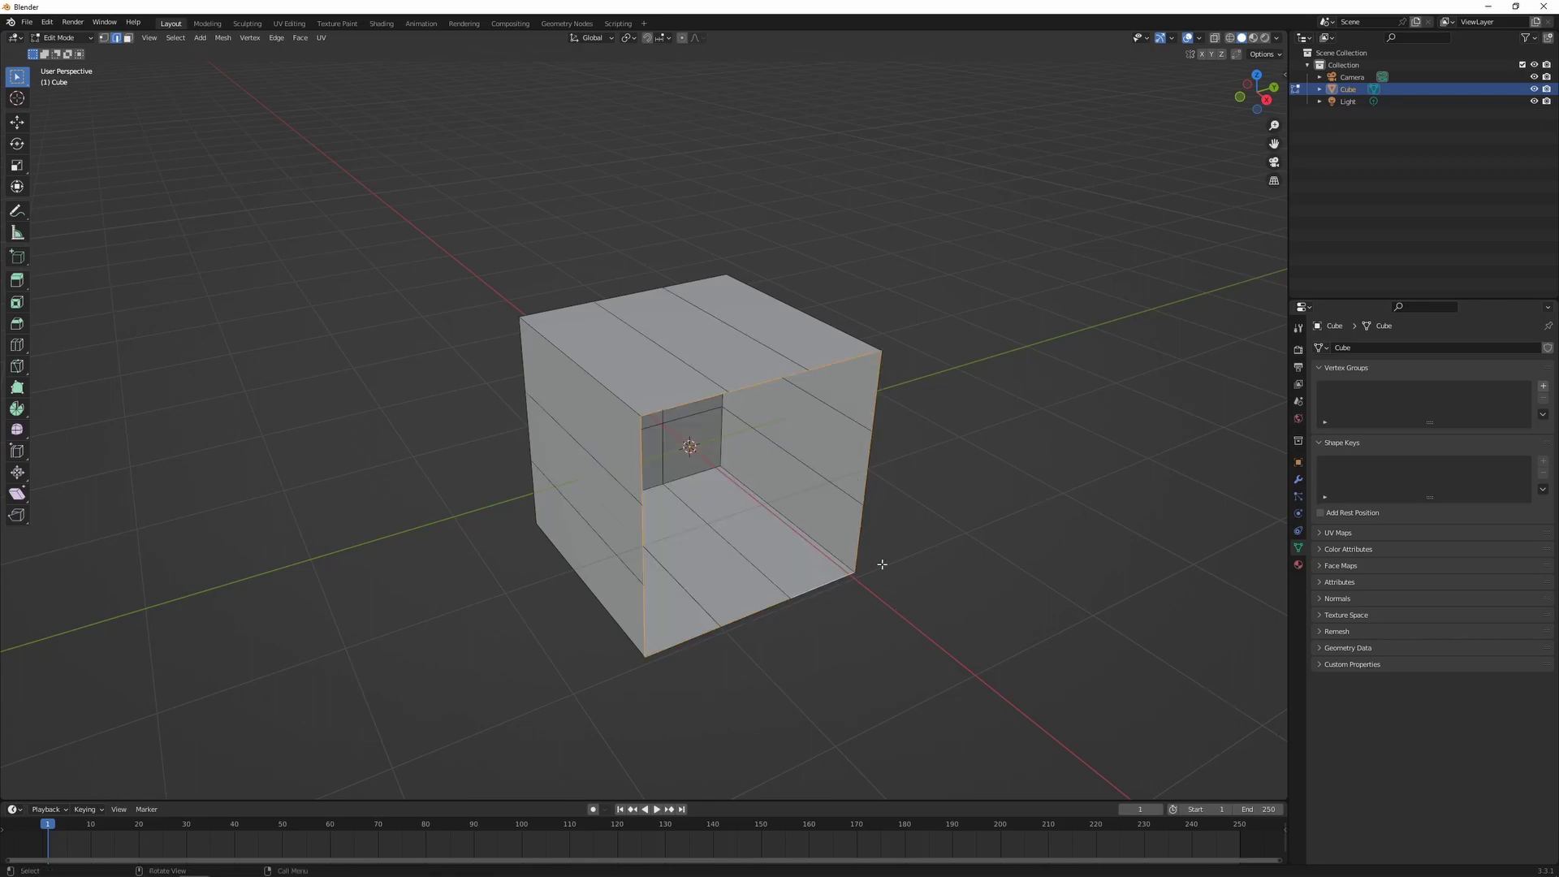
Step: Try closing the opening with a single face and with the triangulating Fill, undoing each one
key("f")
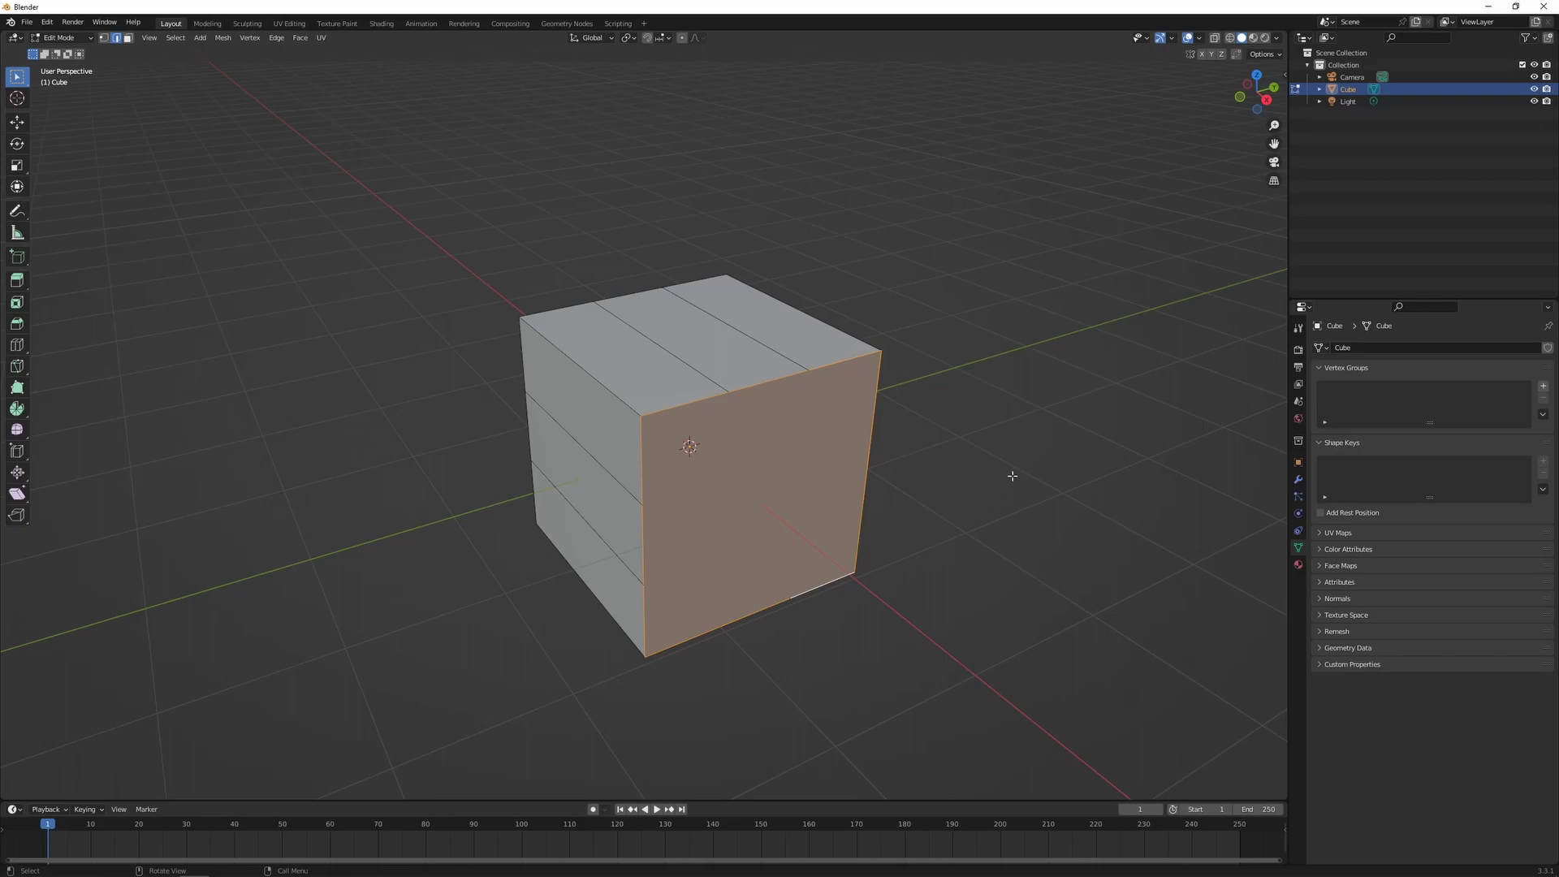
key("ctrl+z")
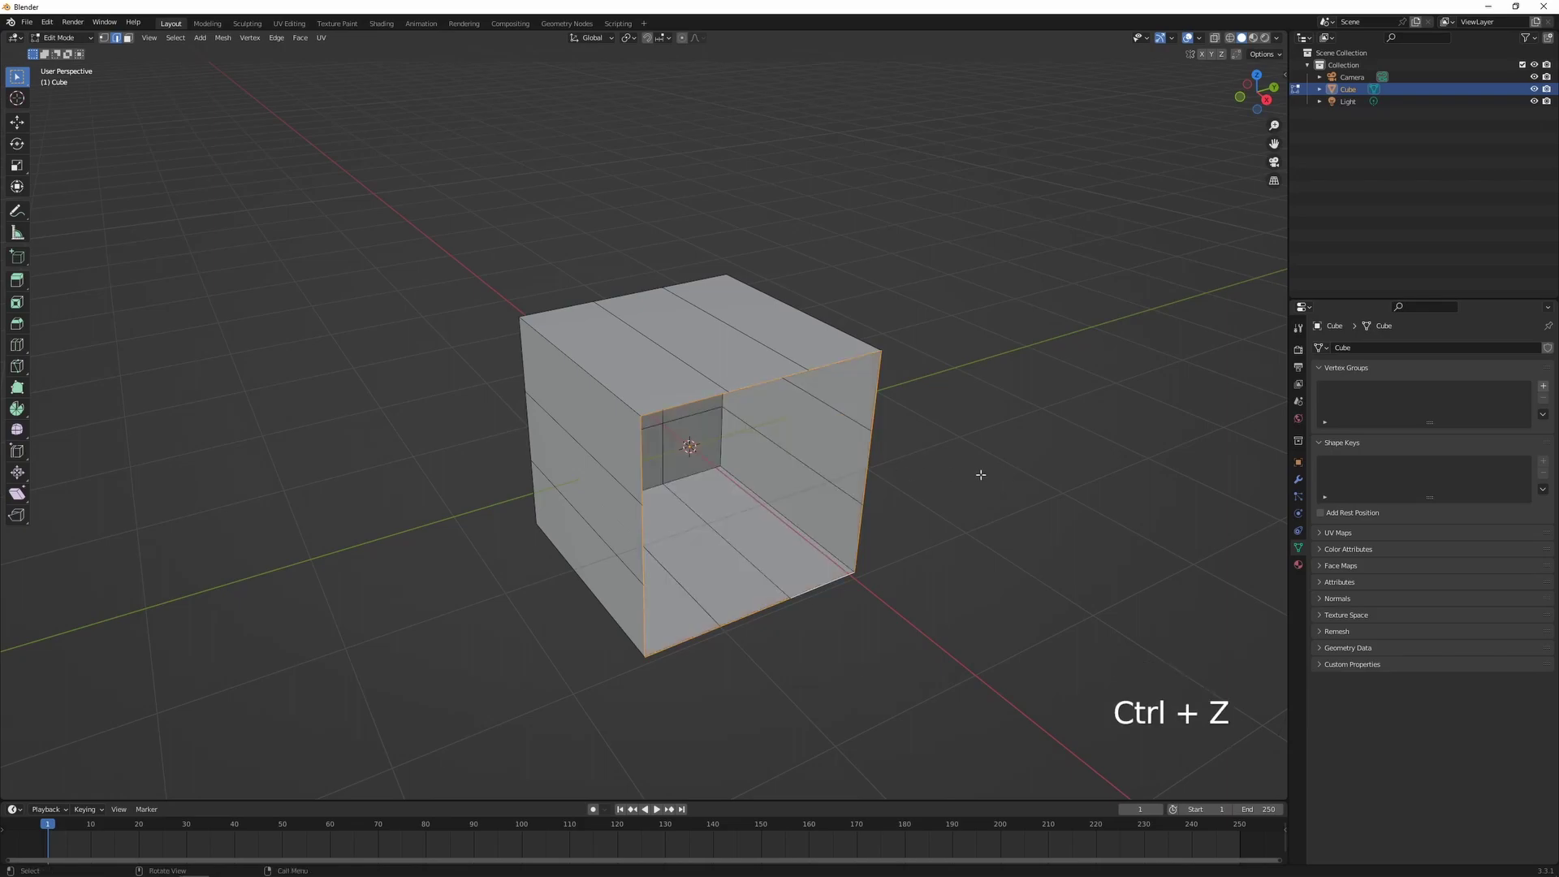
key("alt+f")
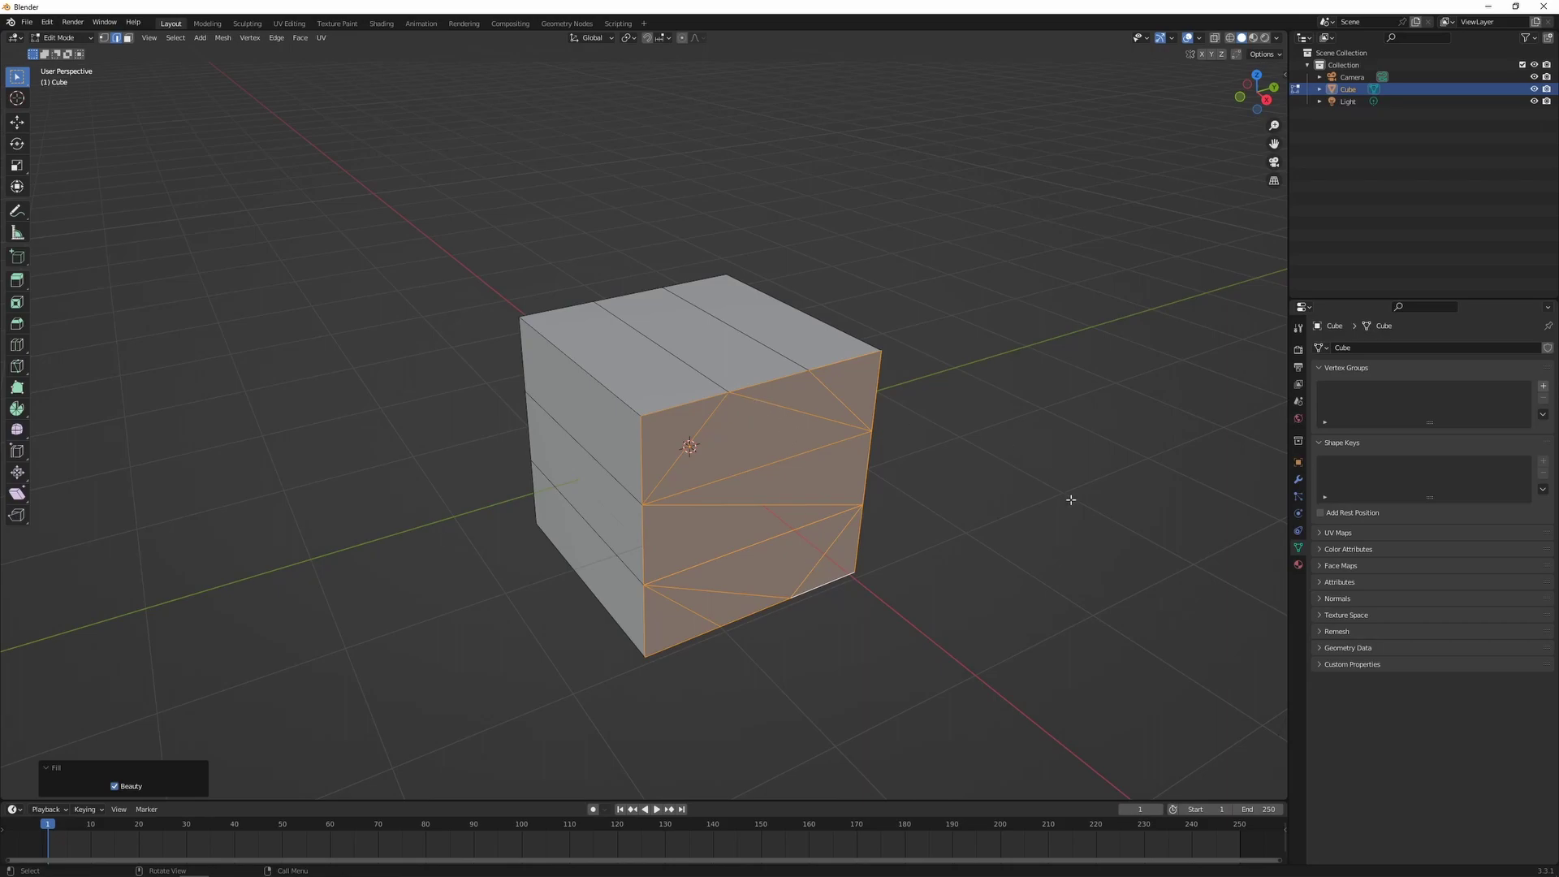
key("ctrl+z")
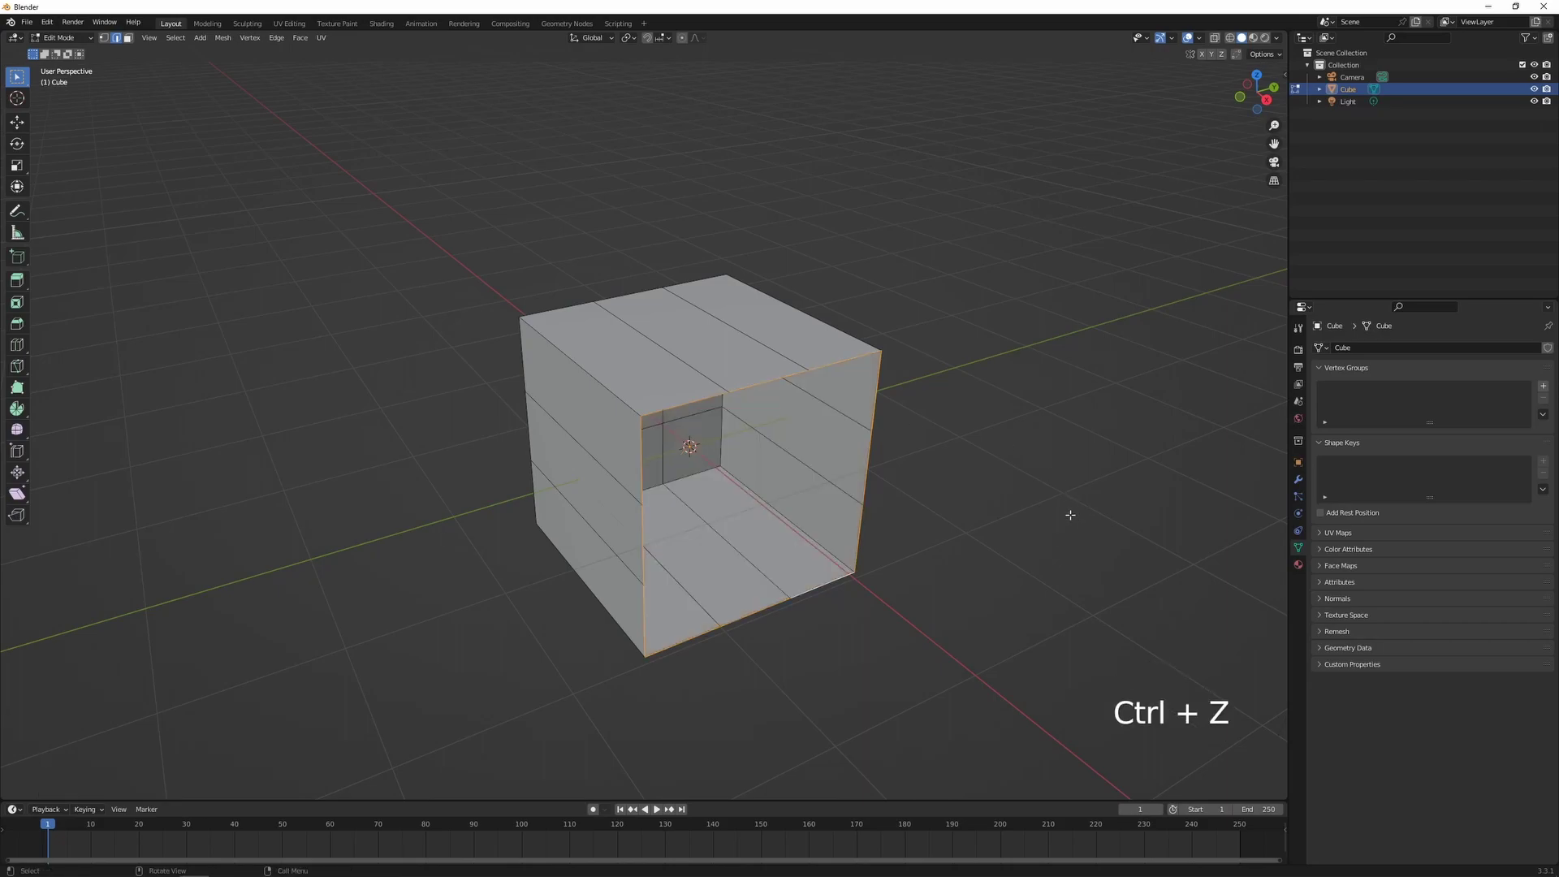
Step: Close the selected boundary loop with Grid Fill
left_click(295, 39)
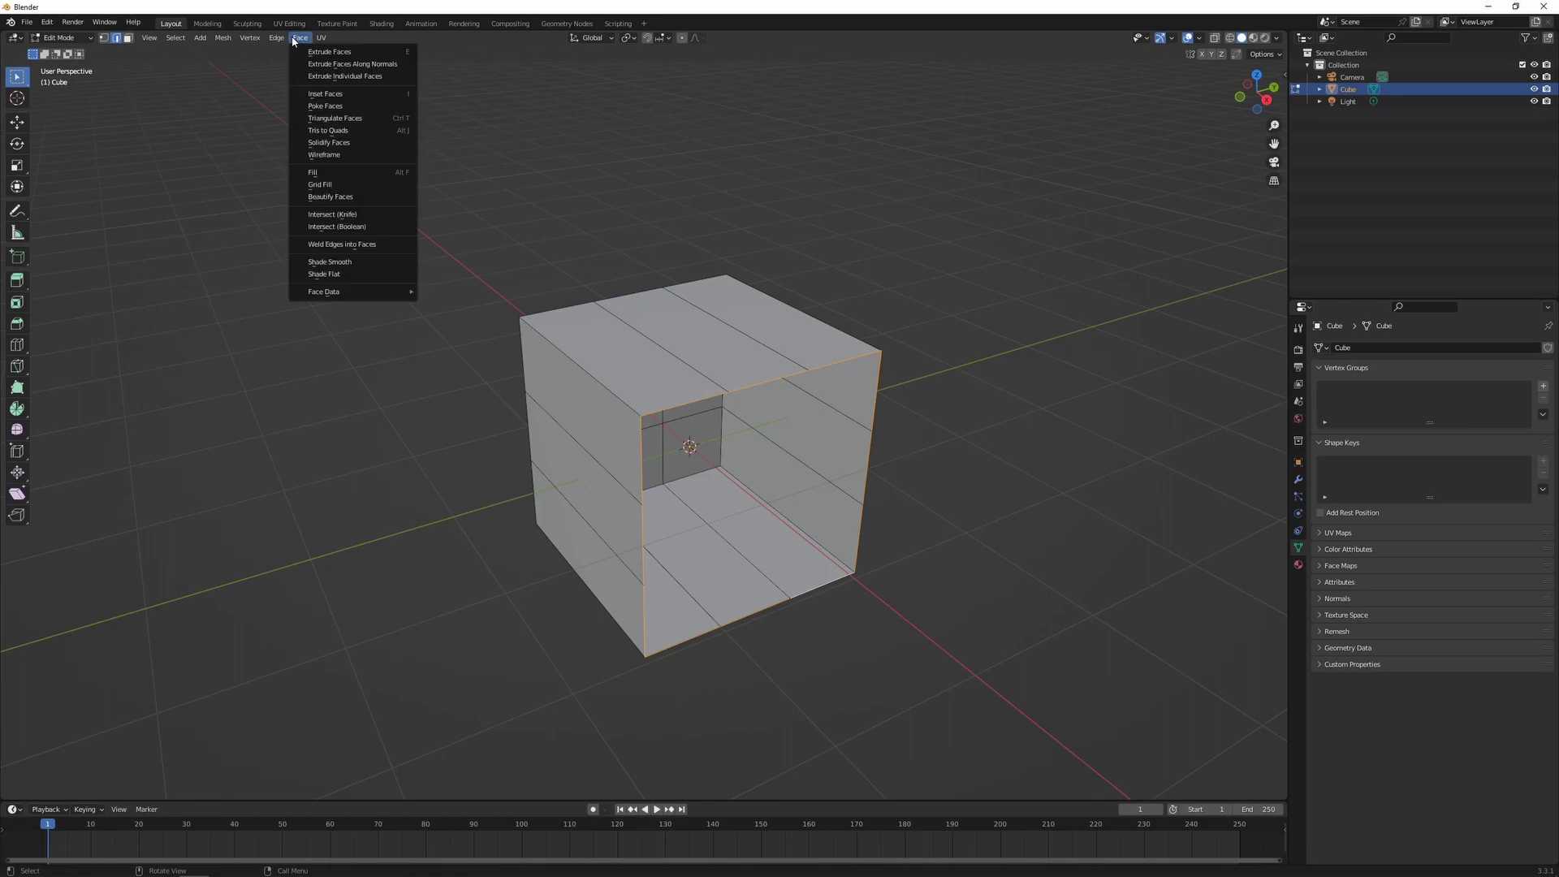
left_click(325, 186)
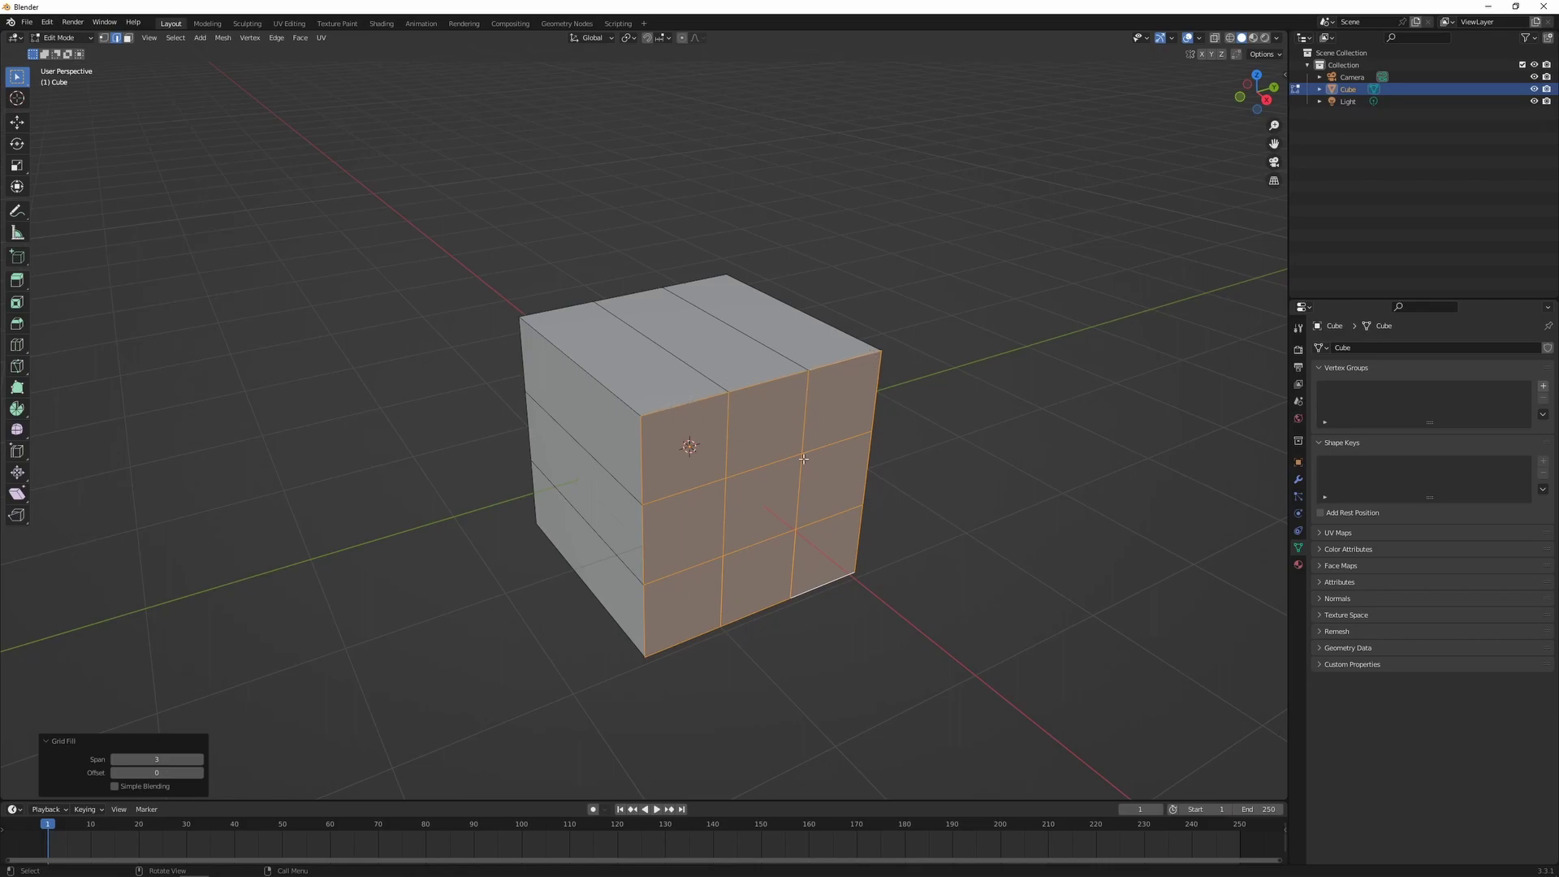
Step: Make the front a single face and connect opposite boundary vertices along its upper horizontal and left vertical division lines
key("f")
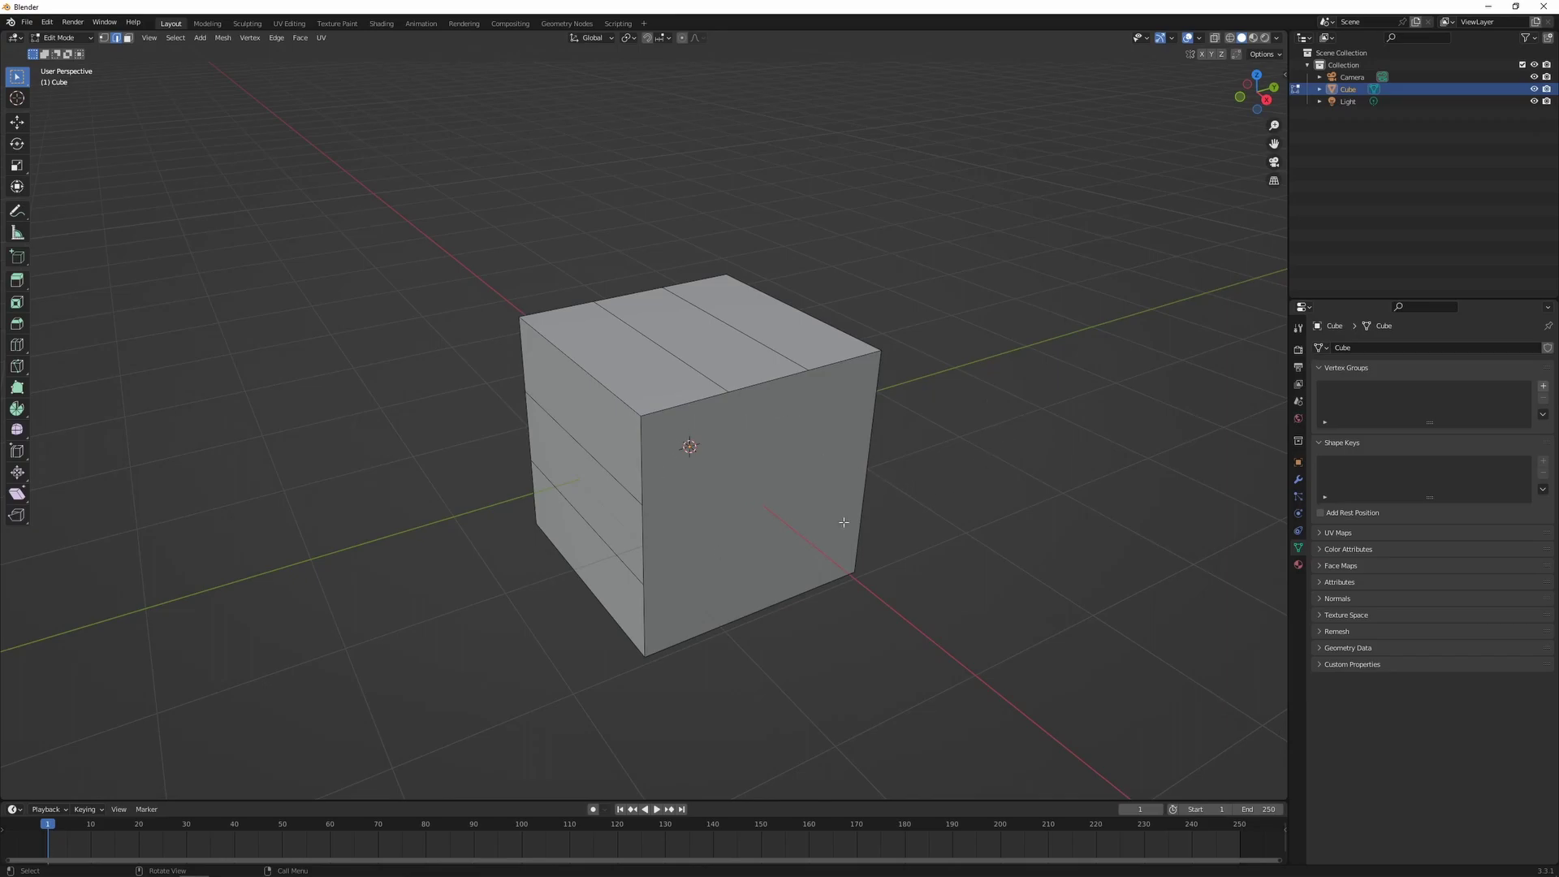
key("1")
left_click(637, 502)
left_click(871, 430, "shift")
key("j")
left_click(724, 396)
left_click(720, 627, "shift")
key("j")
Step: Connect the remaining opposite boundary vertices to add the front face's right vertical and lower horizontal division lines
left_click(726, 478)
left_click(808, 370)
left_click(791, 599, "shift")
key("j")
left_click(863, 507)
left_click(643, 585, "shift")
key("j")
Step: Delete the front's upper-middle and centre faces and close the gap by bridging its vertical side edges with Bridge Edge Loops
key("x")
left_click(980, 492)
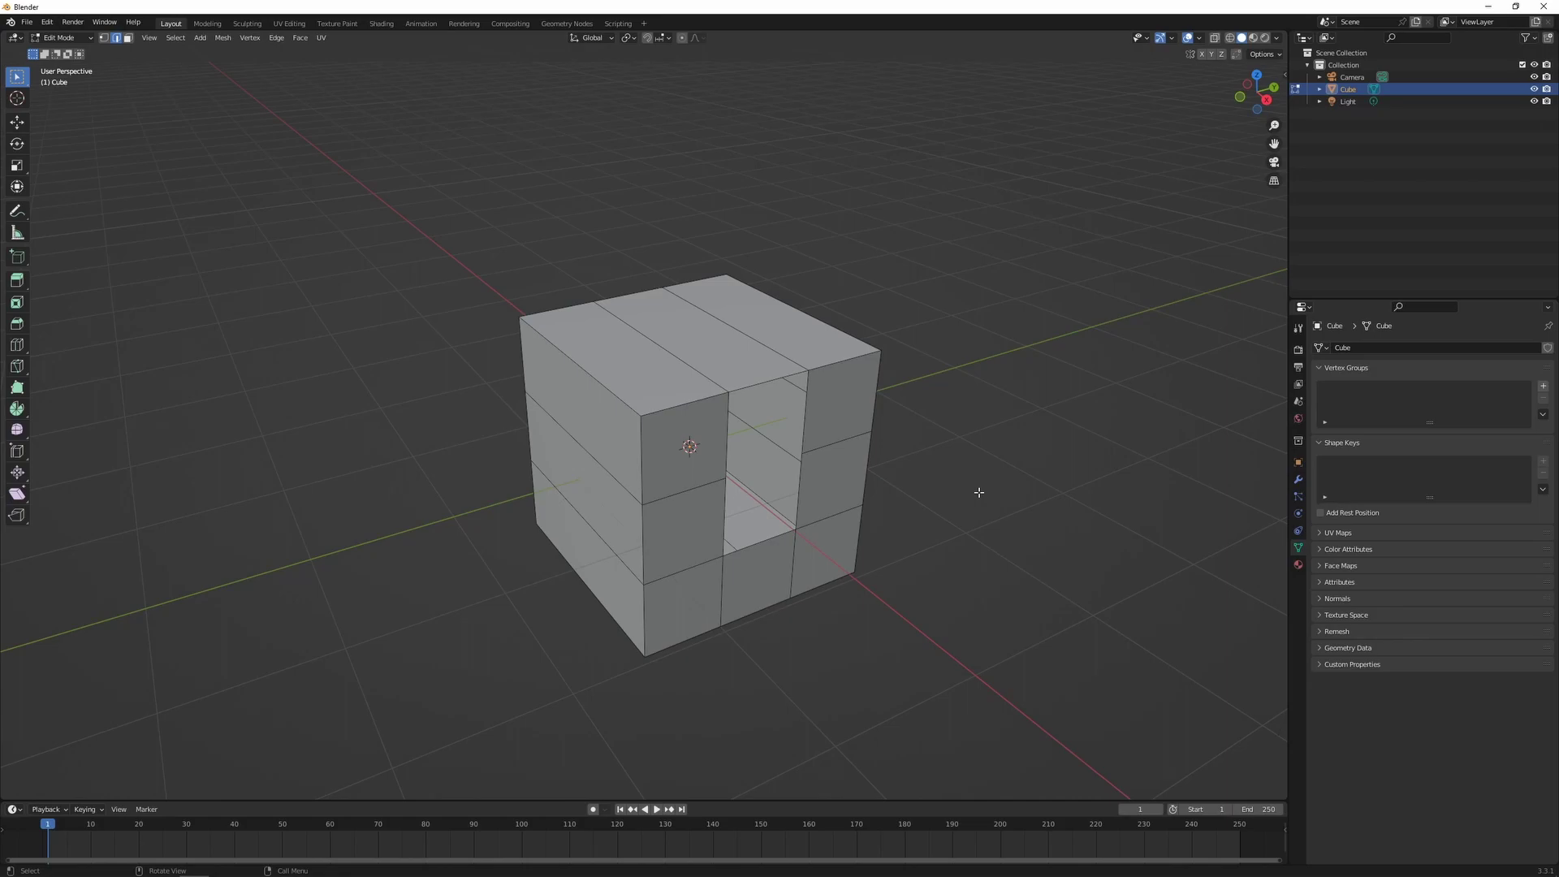
left_click(725, 428)
left_click(731, 512, "shift")
left_click(802, 491, "shift")
left_click(808, 411, "shift")
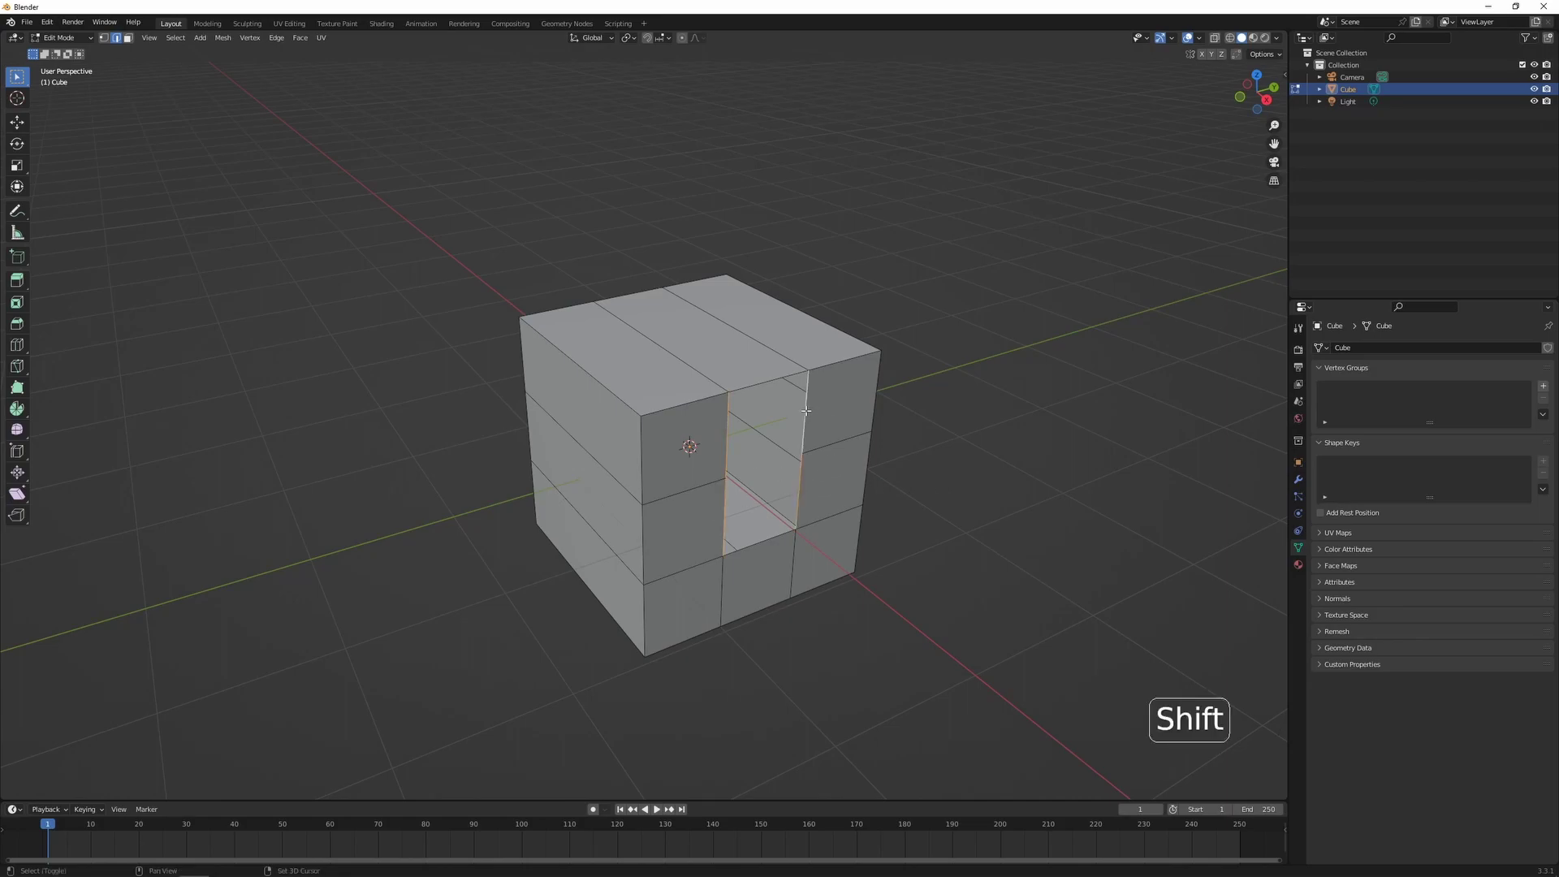
right_click(1033, 402)
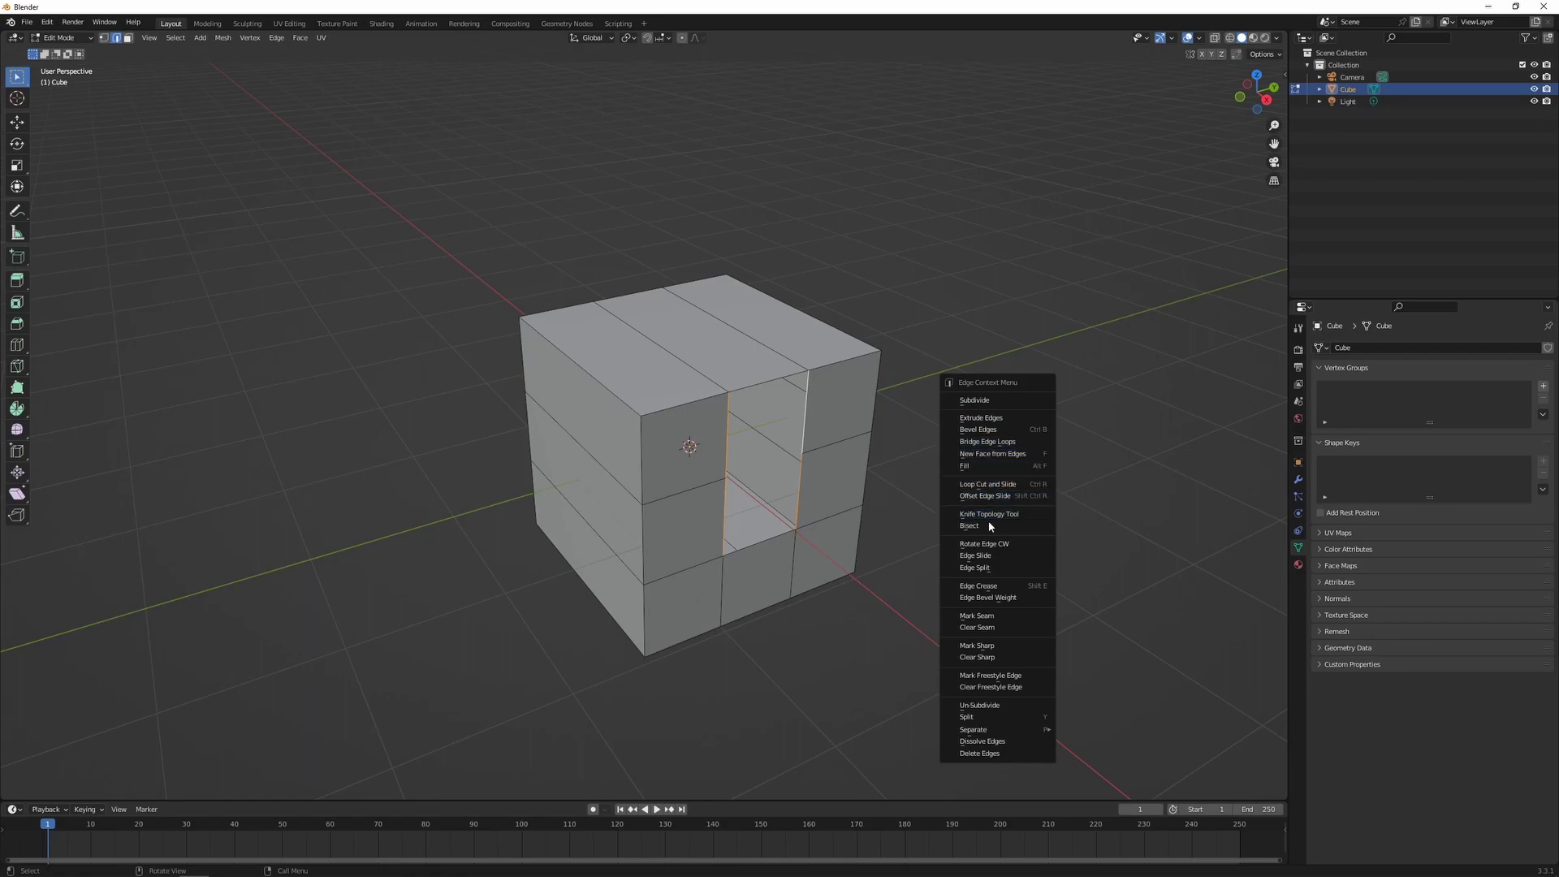
left_click(1008, 444)
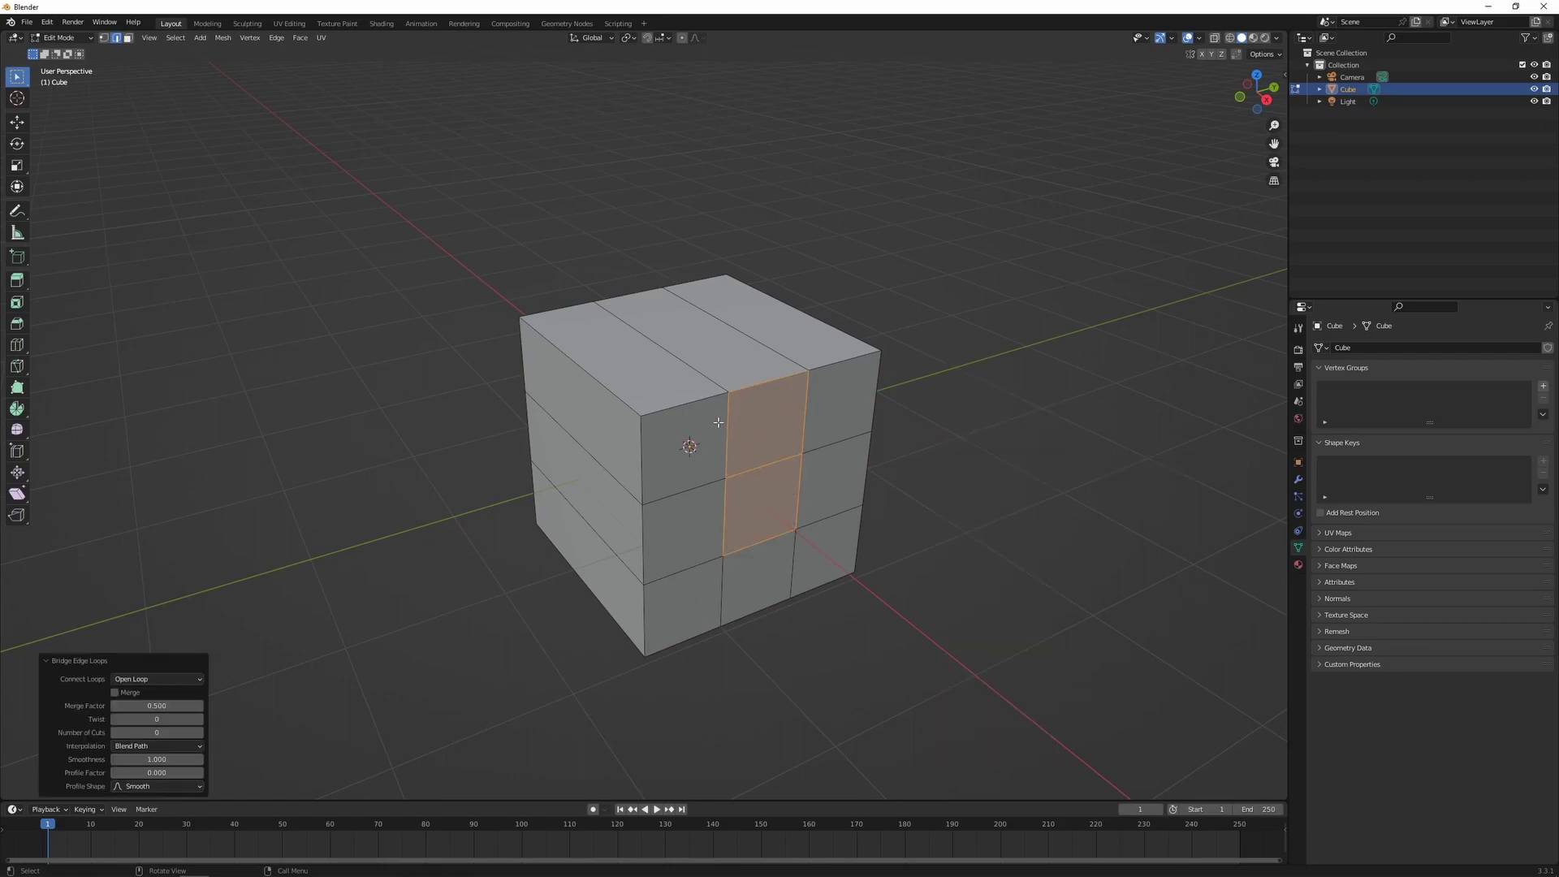
Step: Test-move the front grid's upper-right inner vertex with proportional editing at several influence sizes, cancel, and open the falloff options
left_click(962, 461)
key("1")
left_click(801, 458)
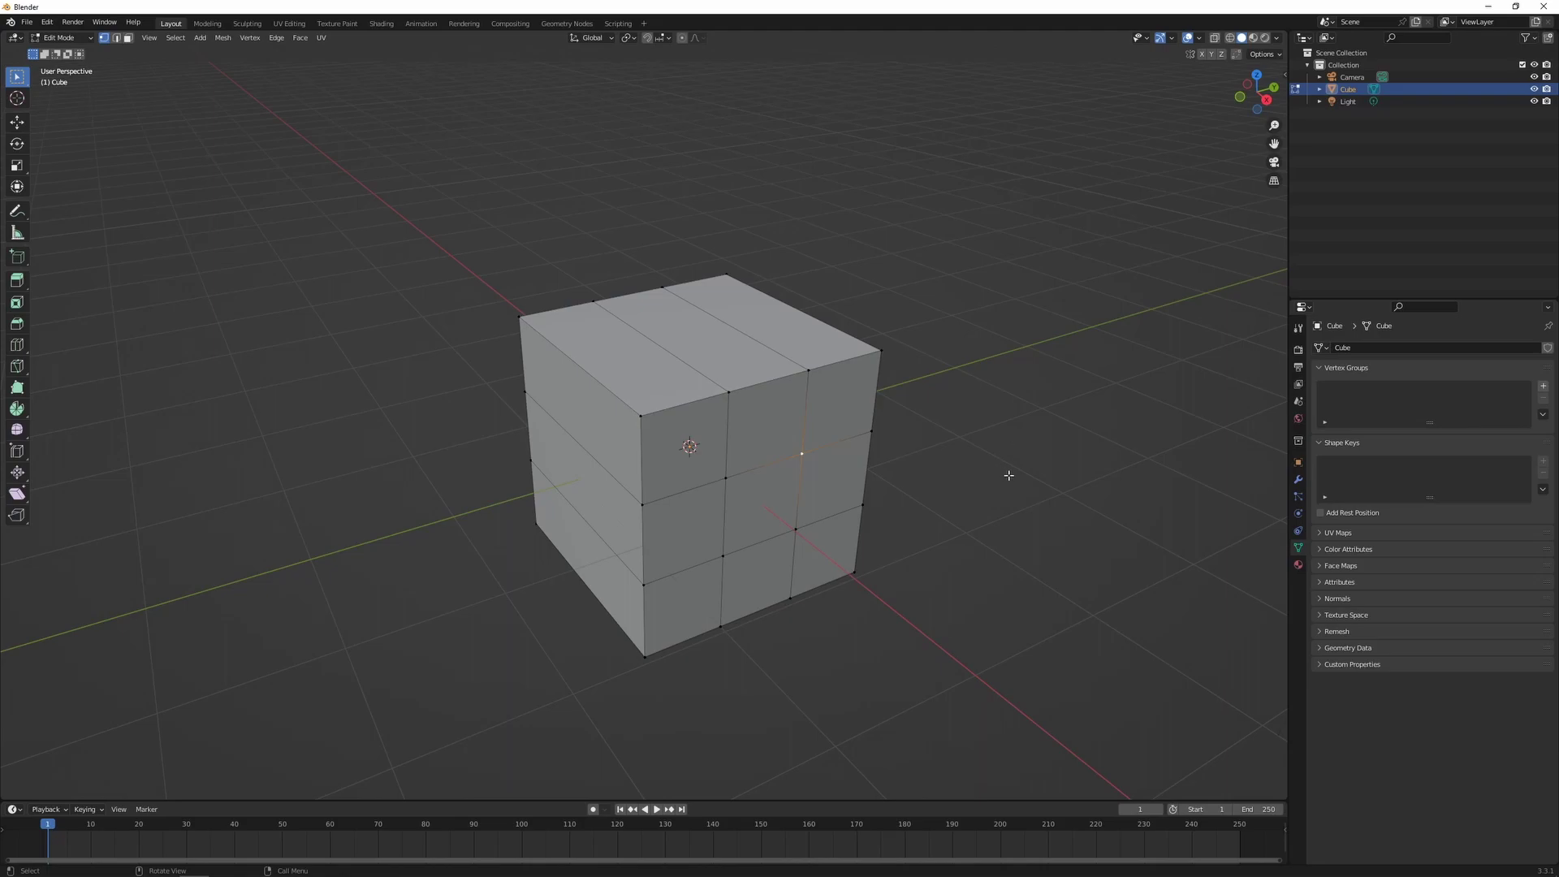
key("o")
key("g")
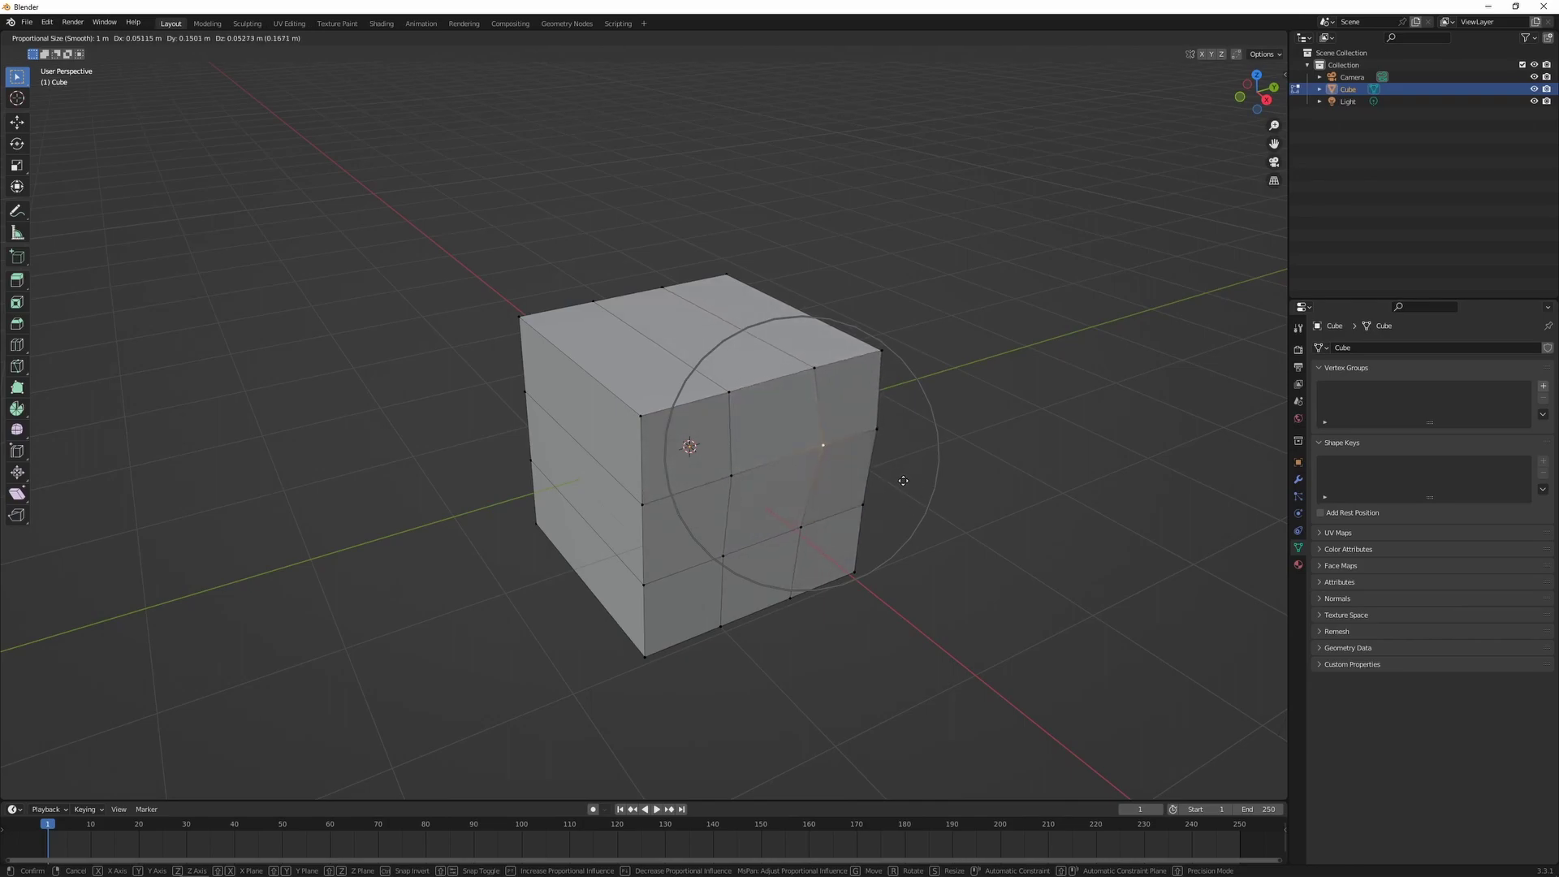
scroll(903, 480, "up", 2)
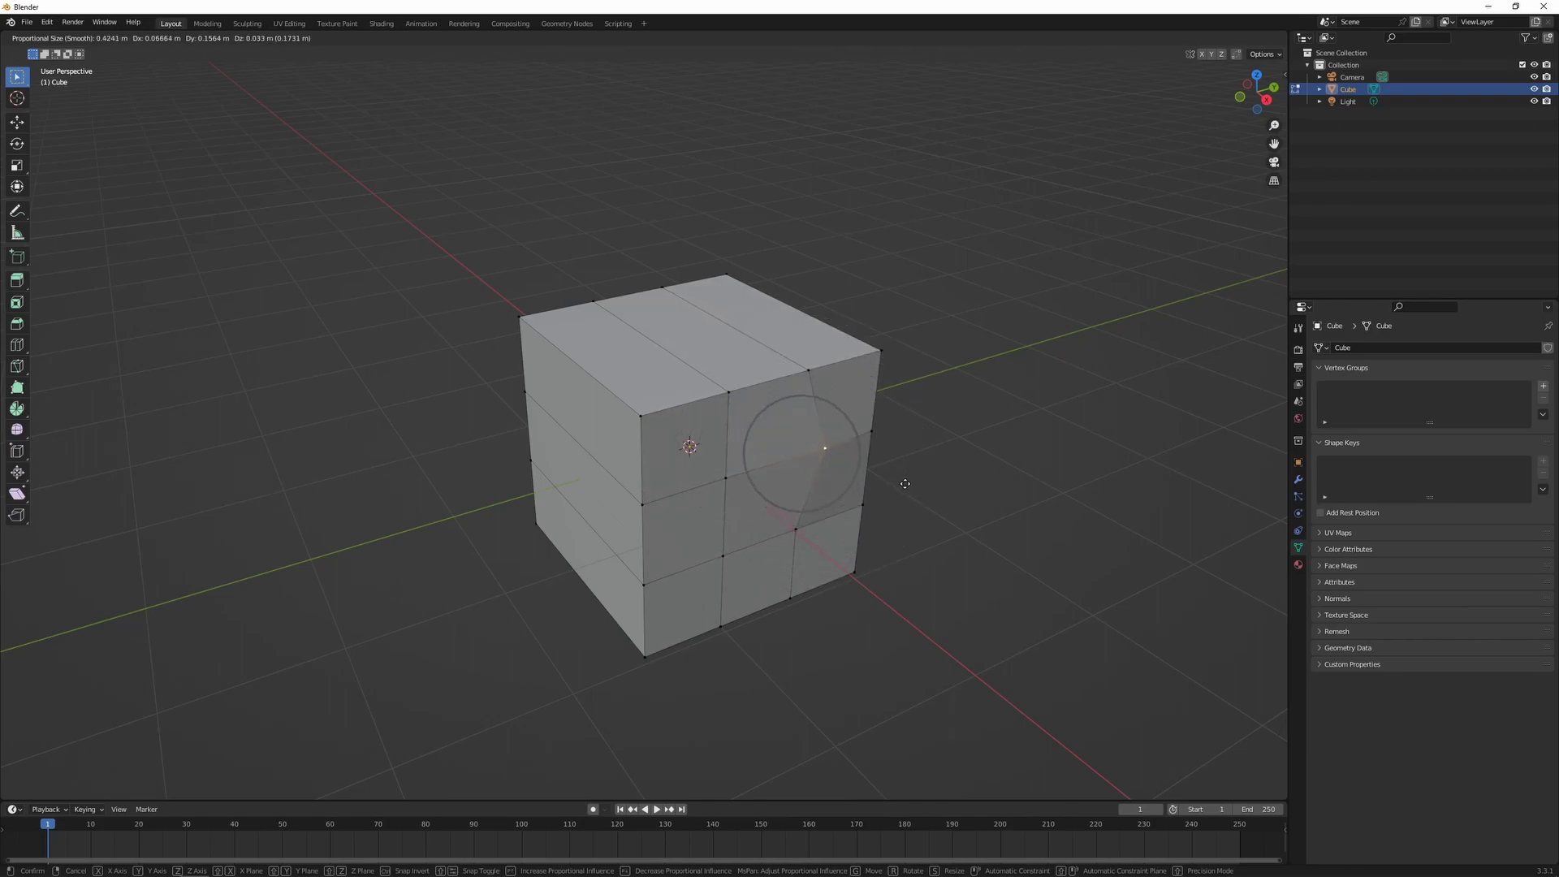
scroll(900, 479, "down", 11)
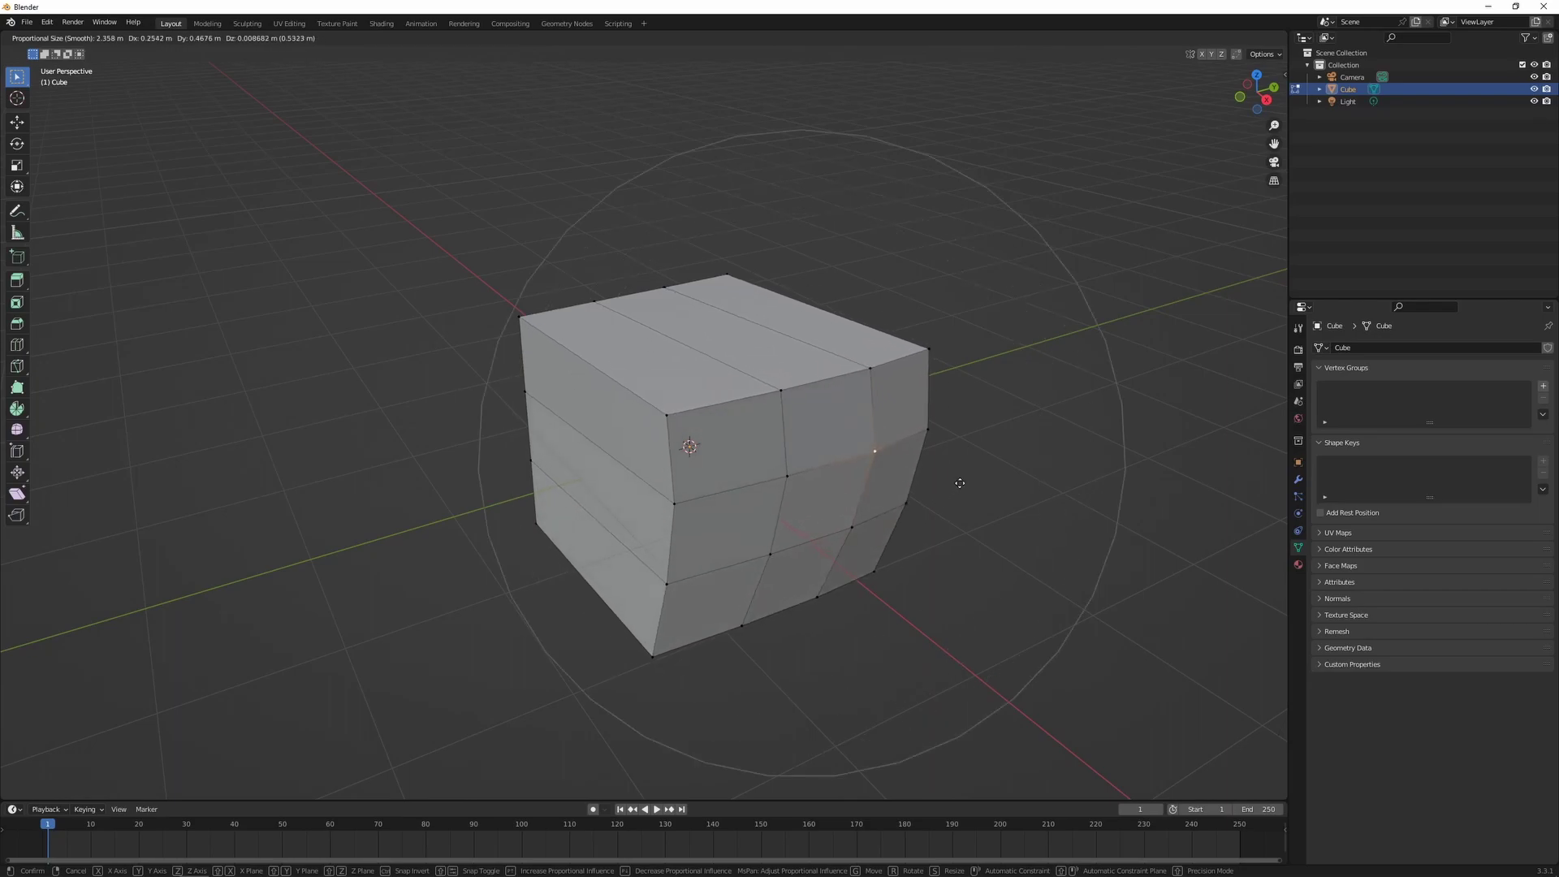
scroll(891, 479, "up", 7)
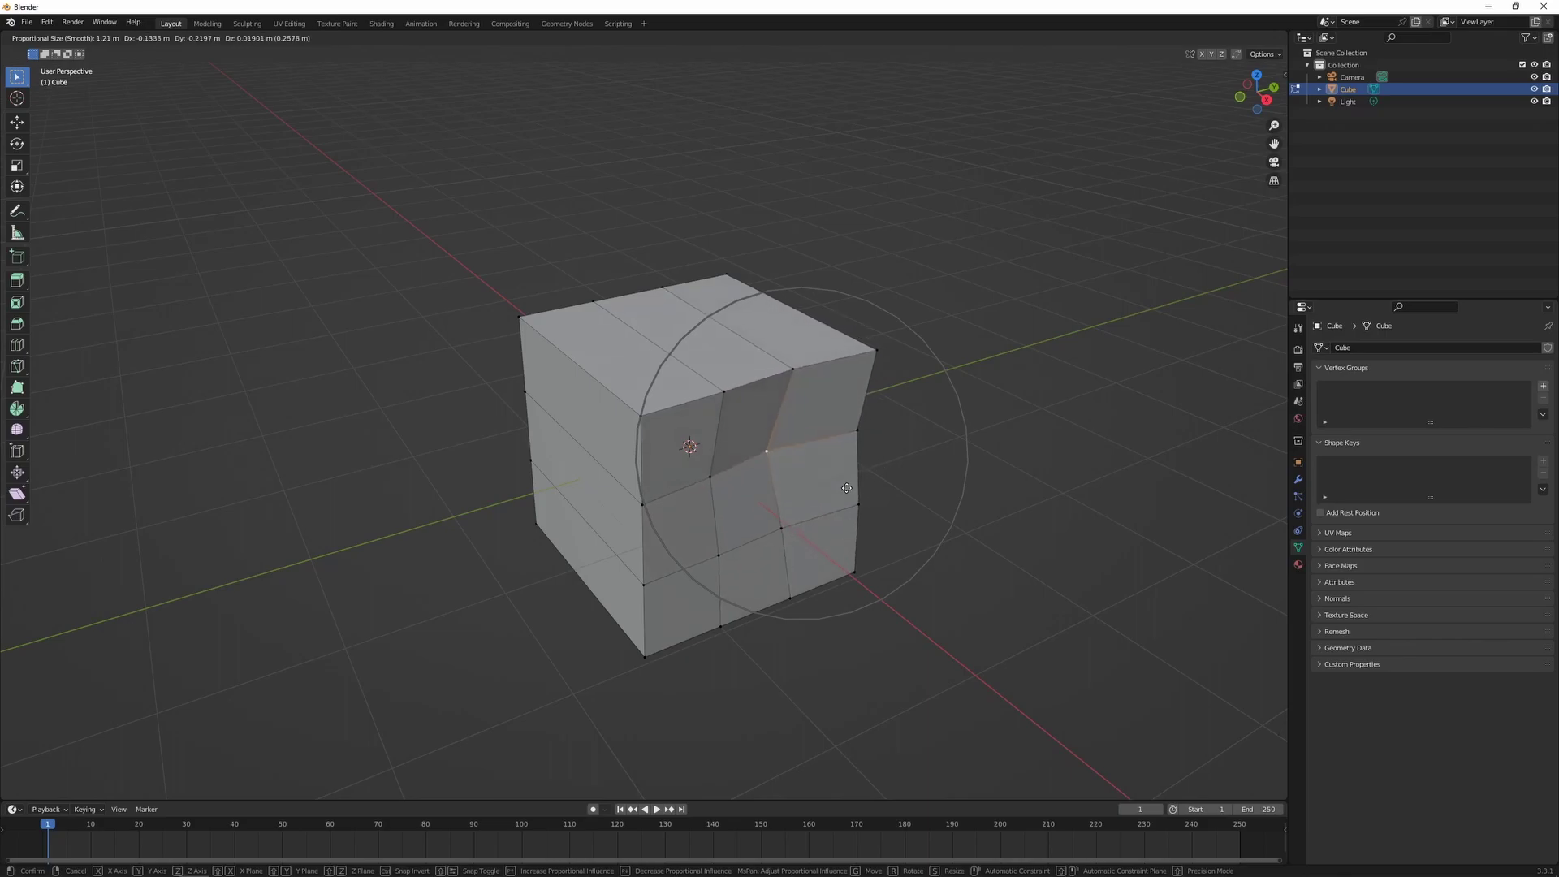
right_click(911, 491)
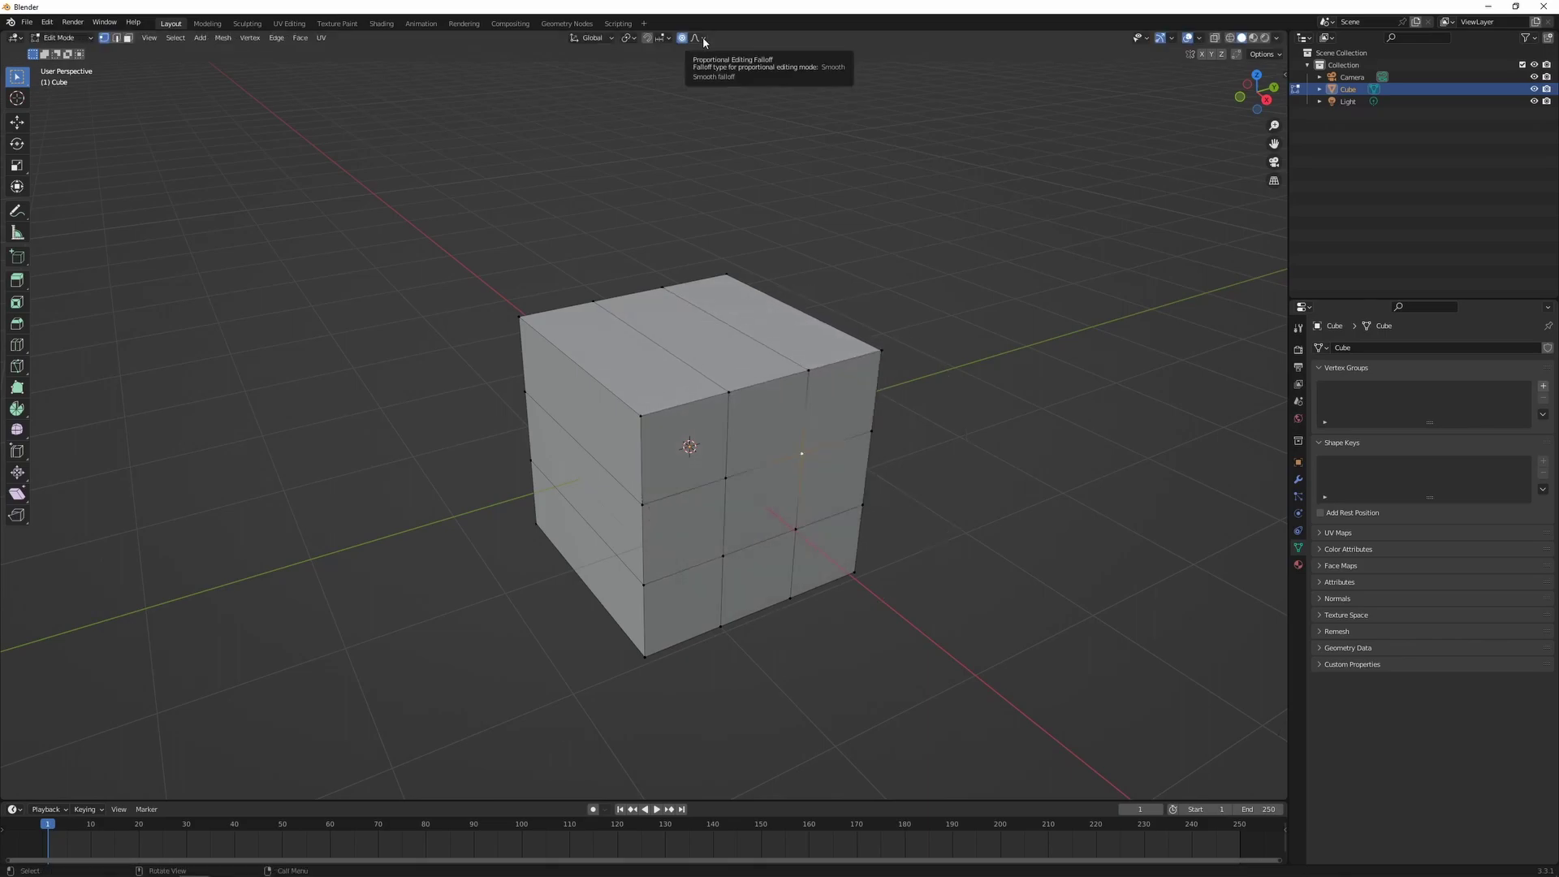
left_click(703, 37)
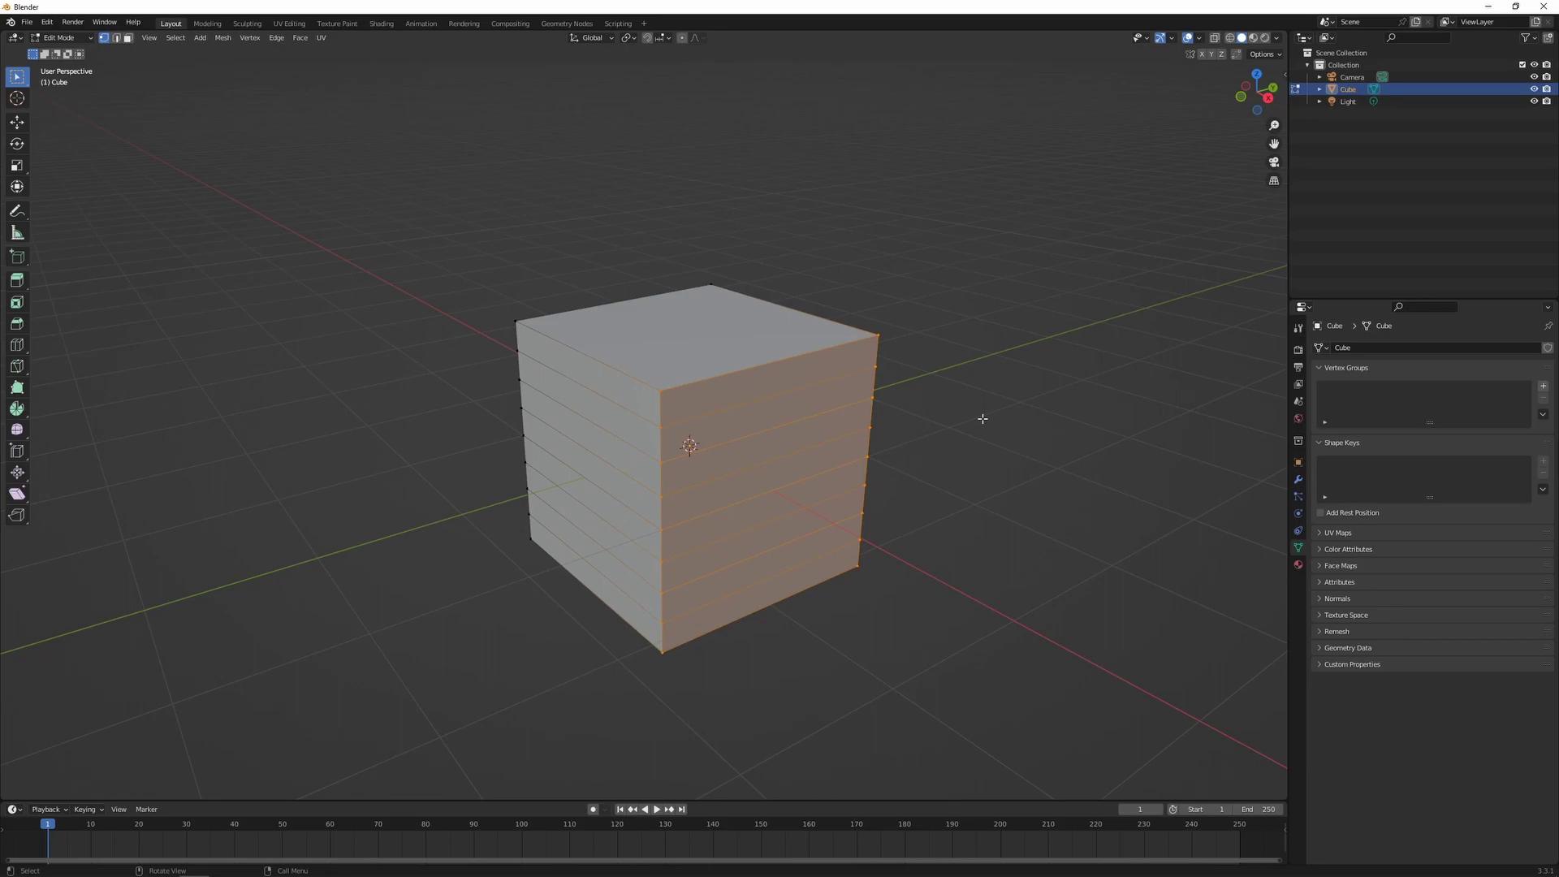
Step: Try Bend in perspective and cancel it, and from the front view bend the selected segmented face into a concave curve
key("shift+w")
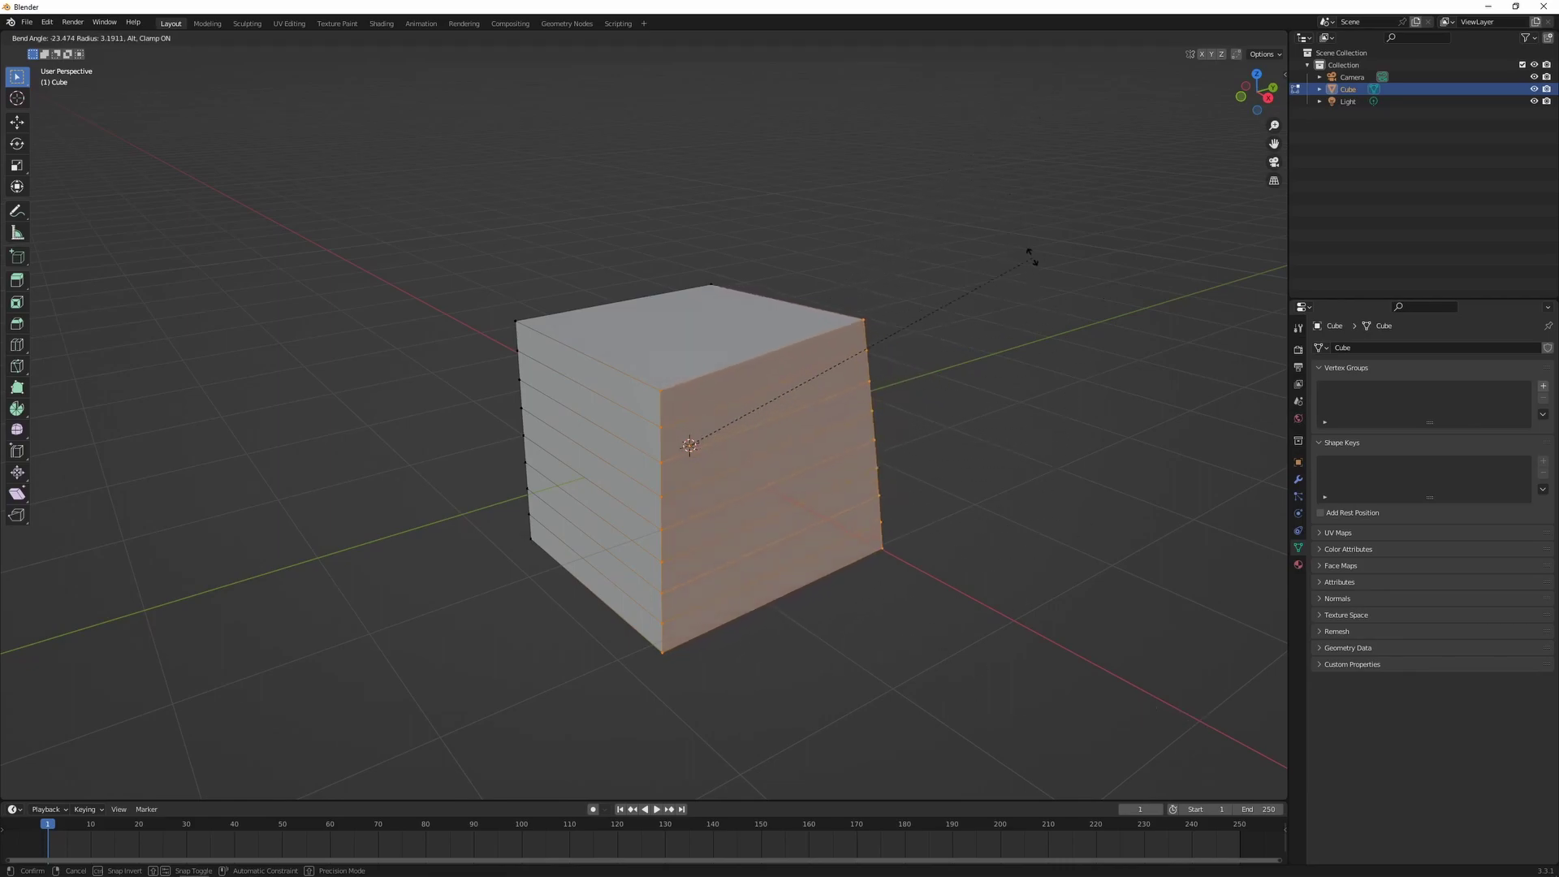
right_click(967, 428)
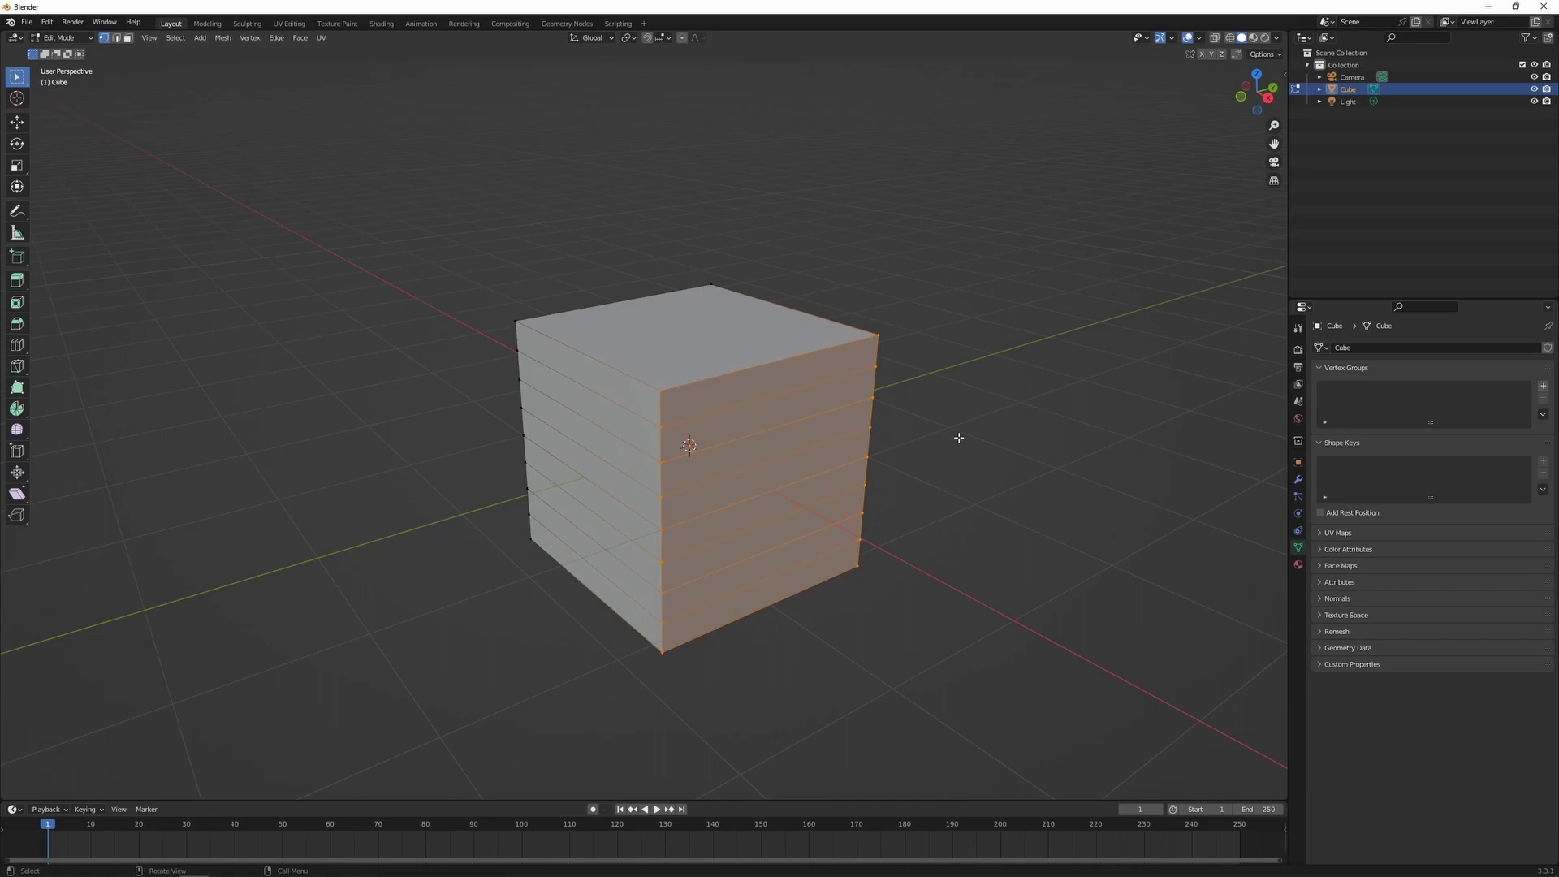
key("KP_1")
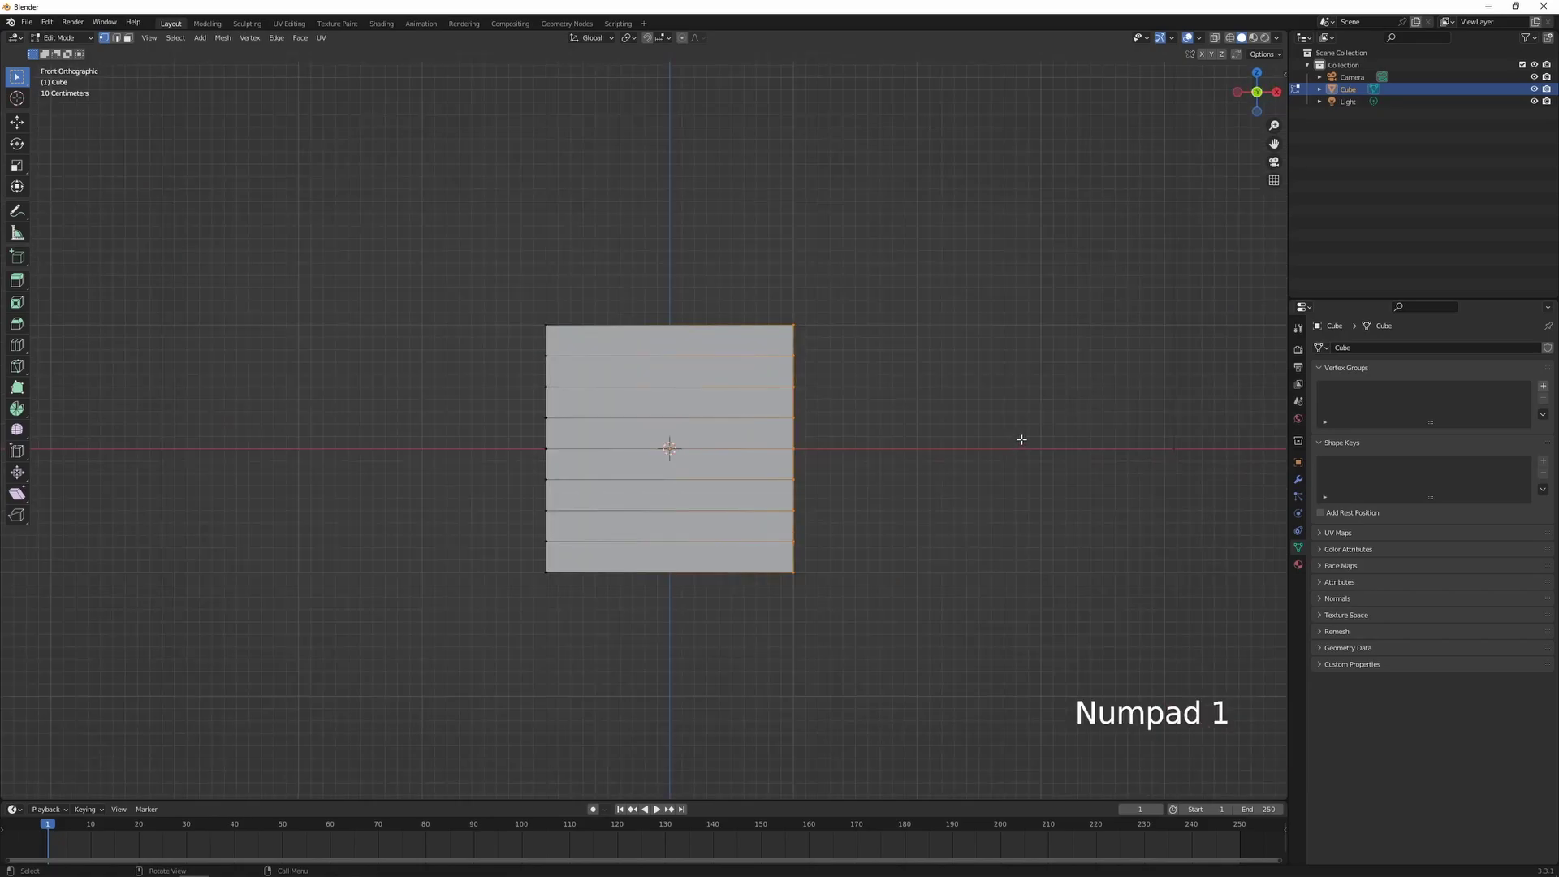
key("shift+w")
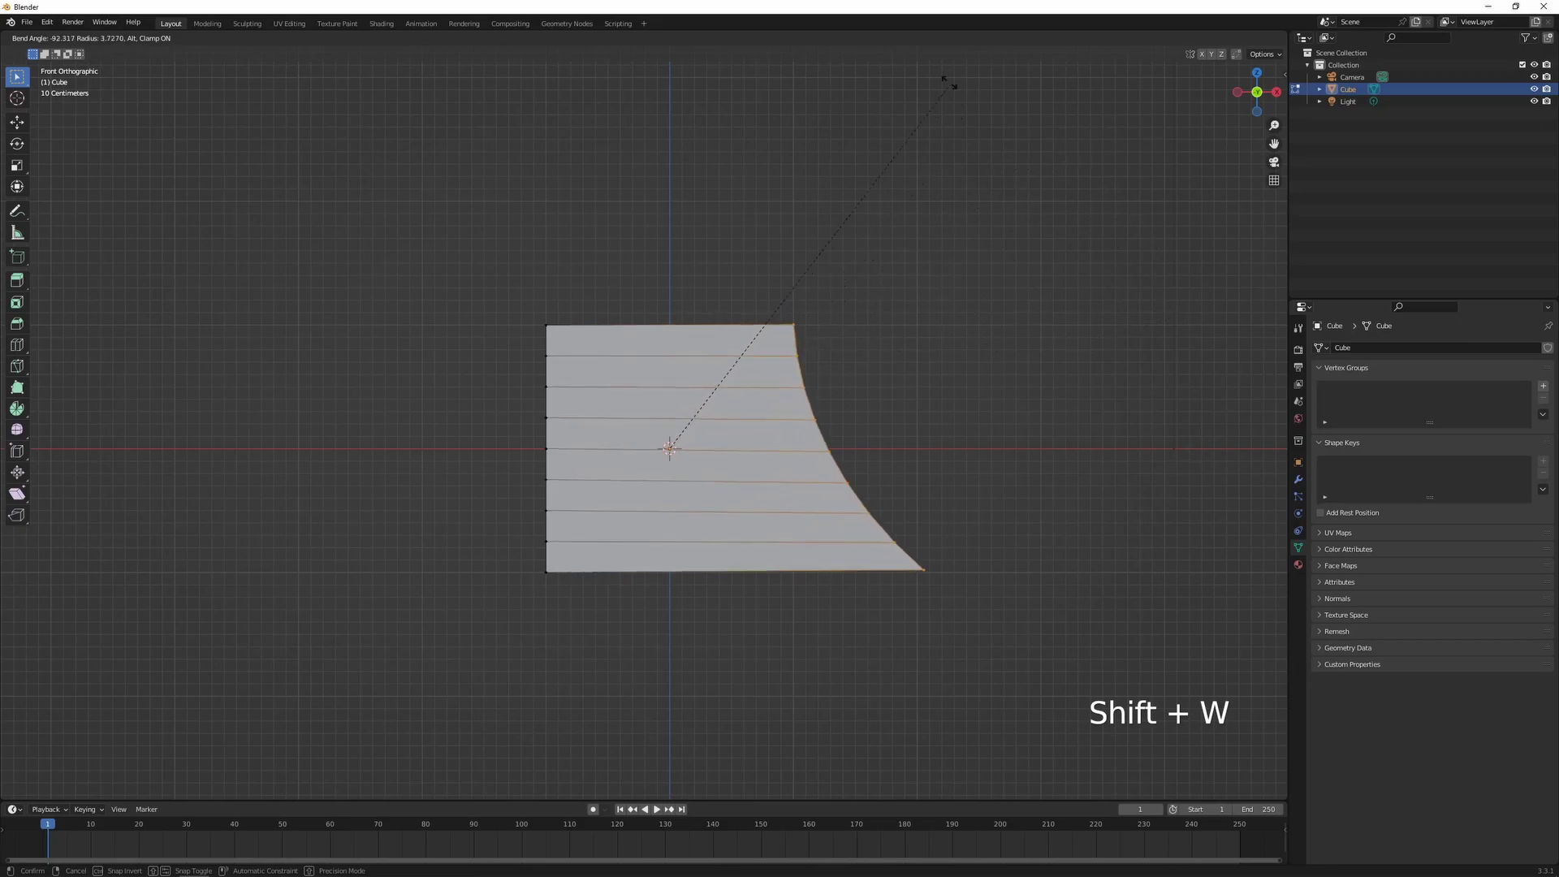
left_click(914, 81)
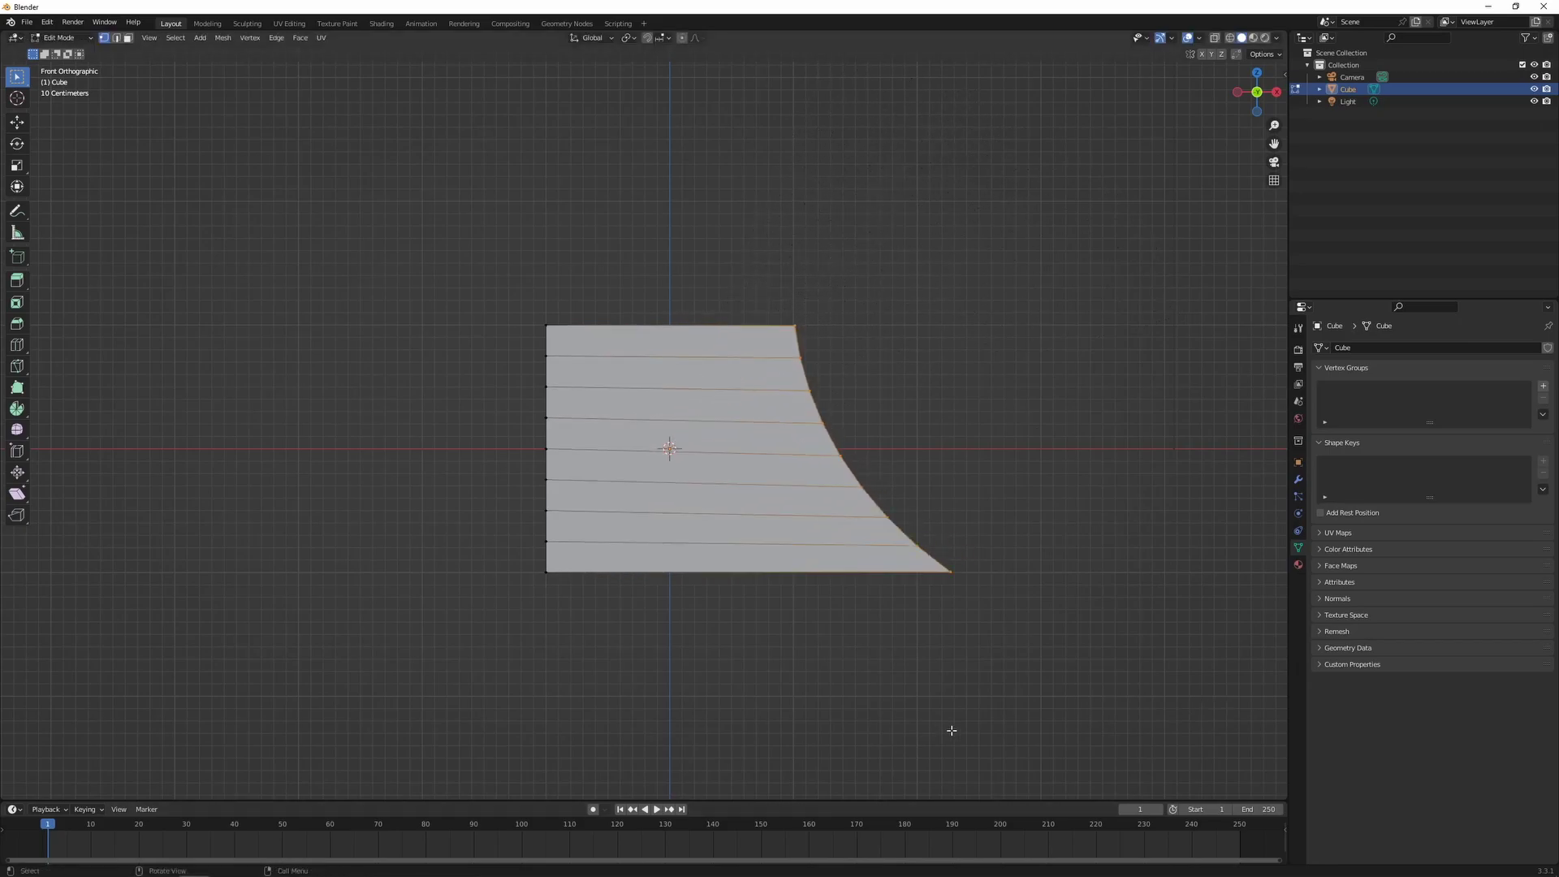
middle_click_drag(952, 726, 870, 452)
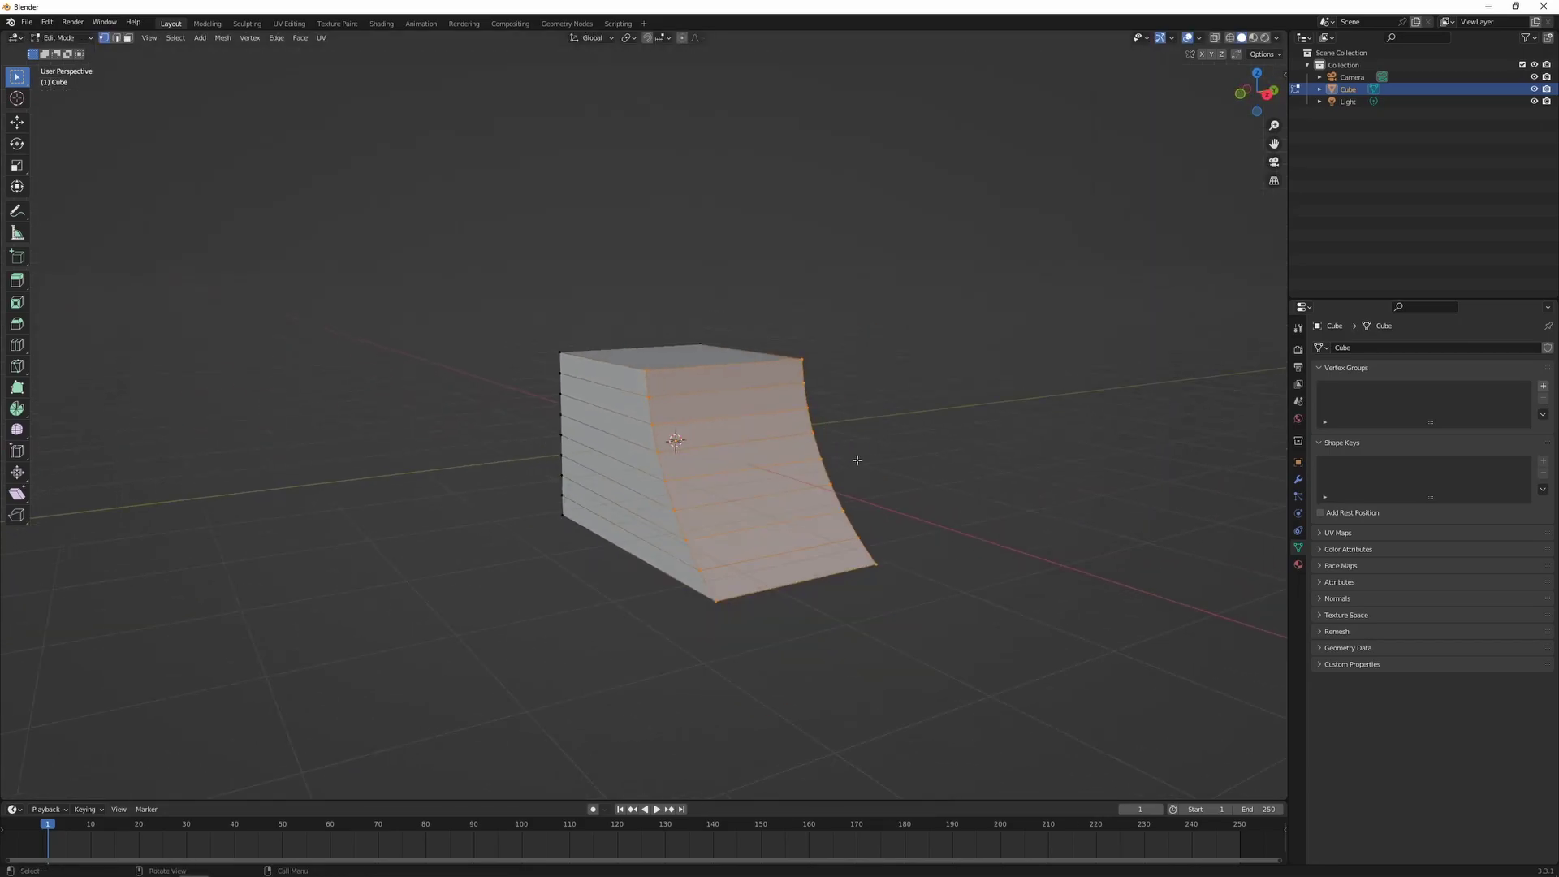
Step: Undo the bend and the horizontal loop cuts on the cube
key("ctrl+z")
key("ctrl+z")
key("ctrl+z")
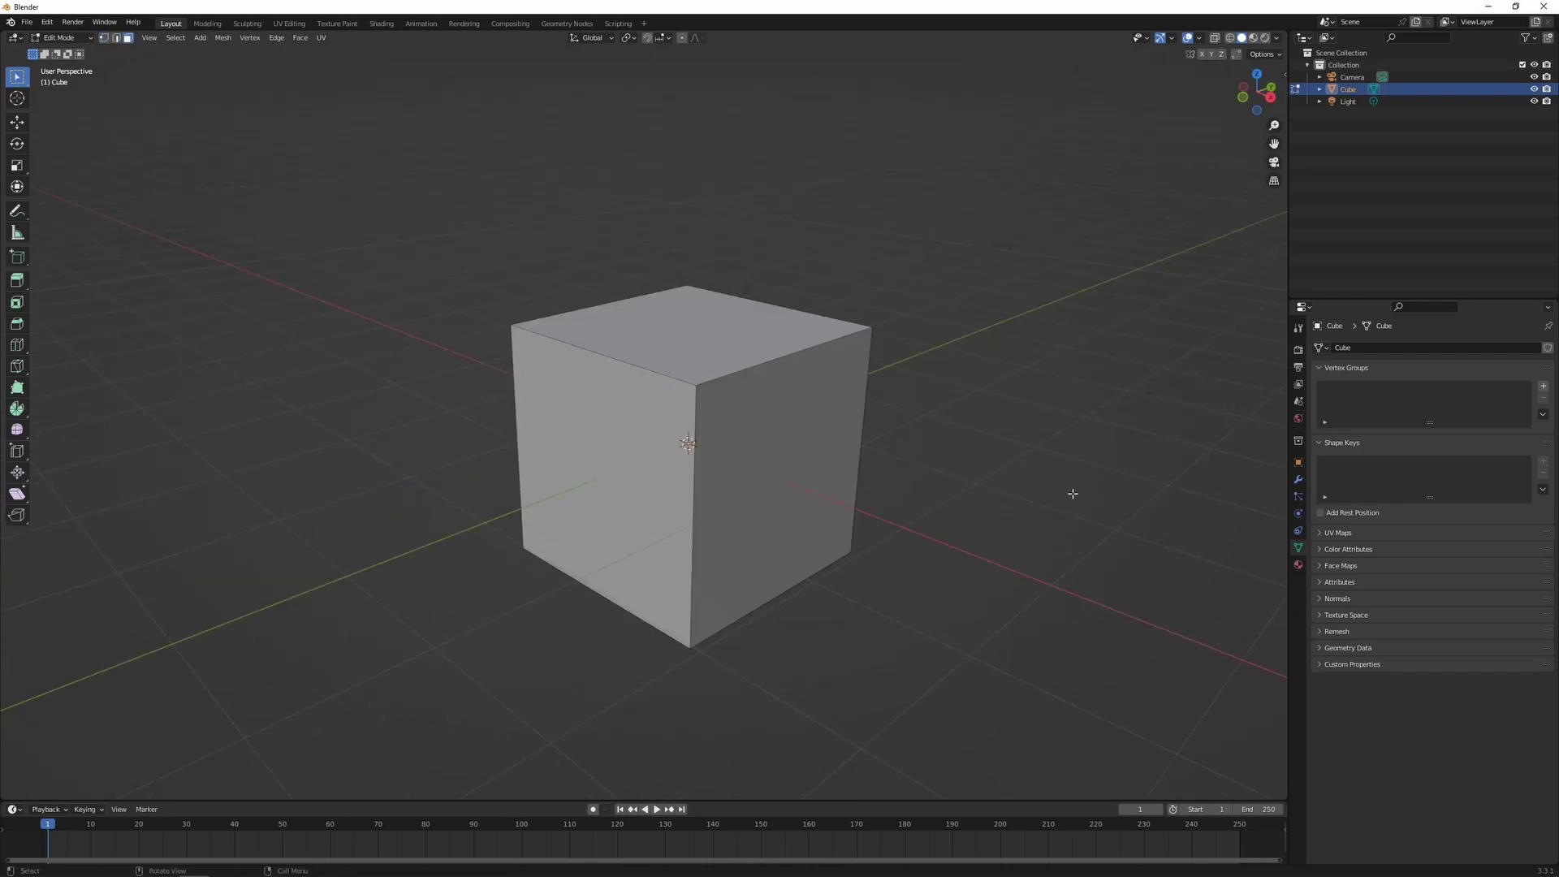
Step: Select the cube's right-hand side face and try shearing it in perspective and from the front view, cancelling the shear
left_click(756, 431)
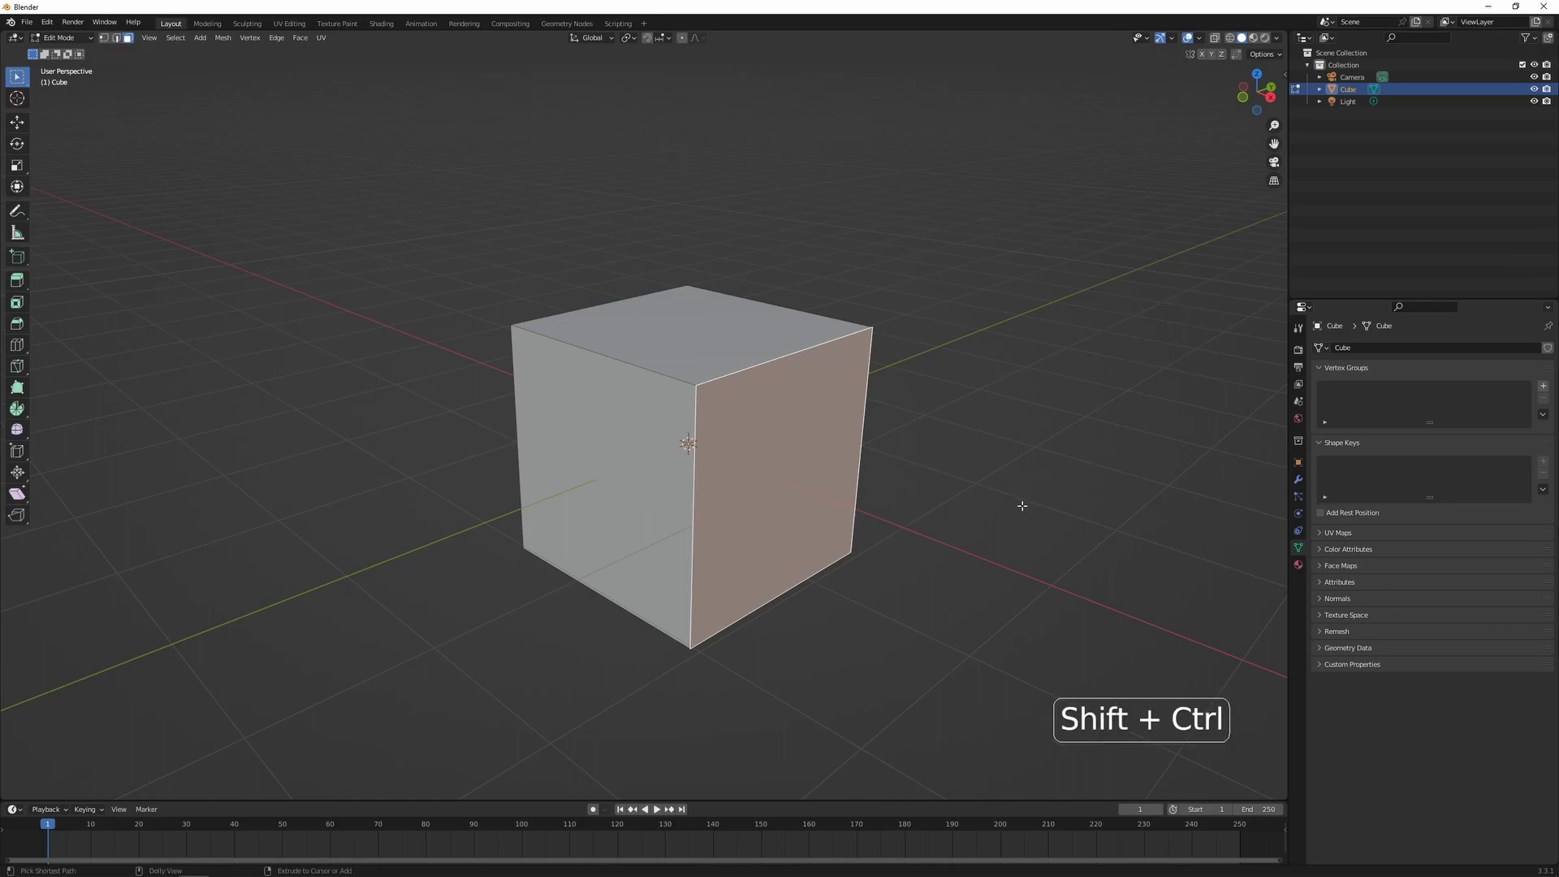
key("shift+ctrl+alt+s")
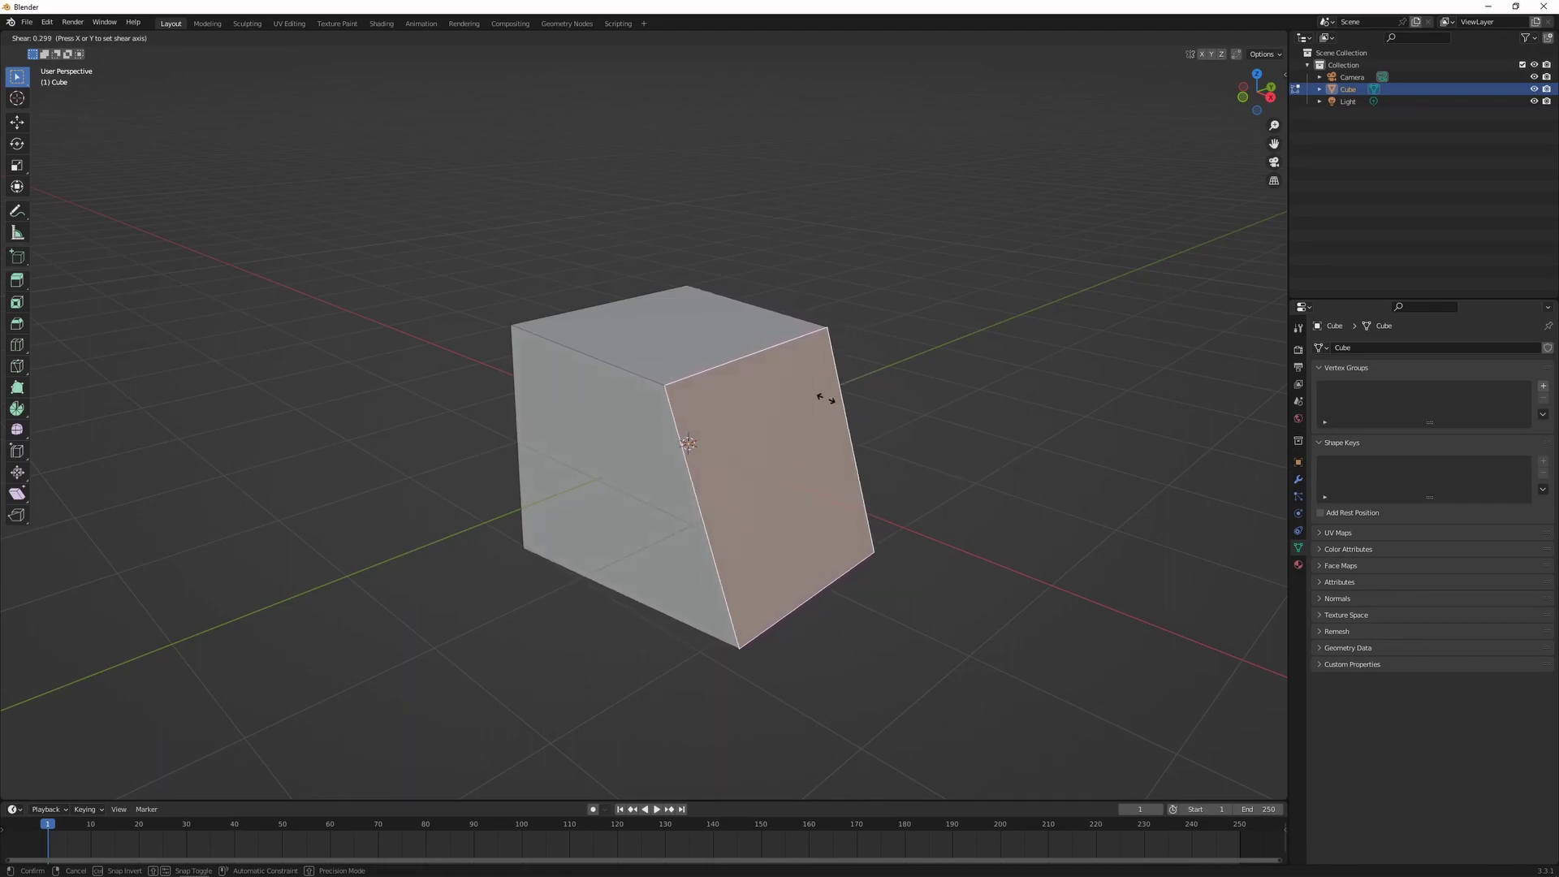
left_click(750, 346)
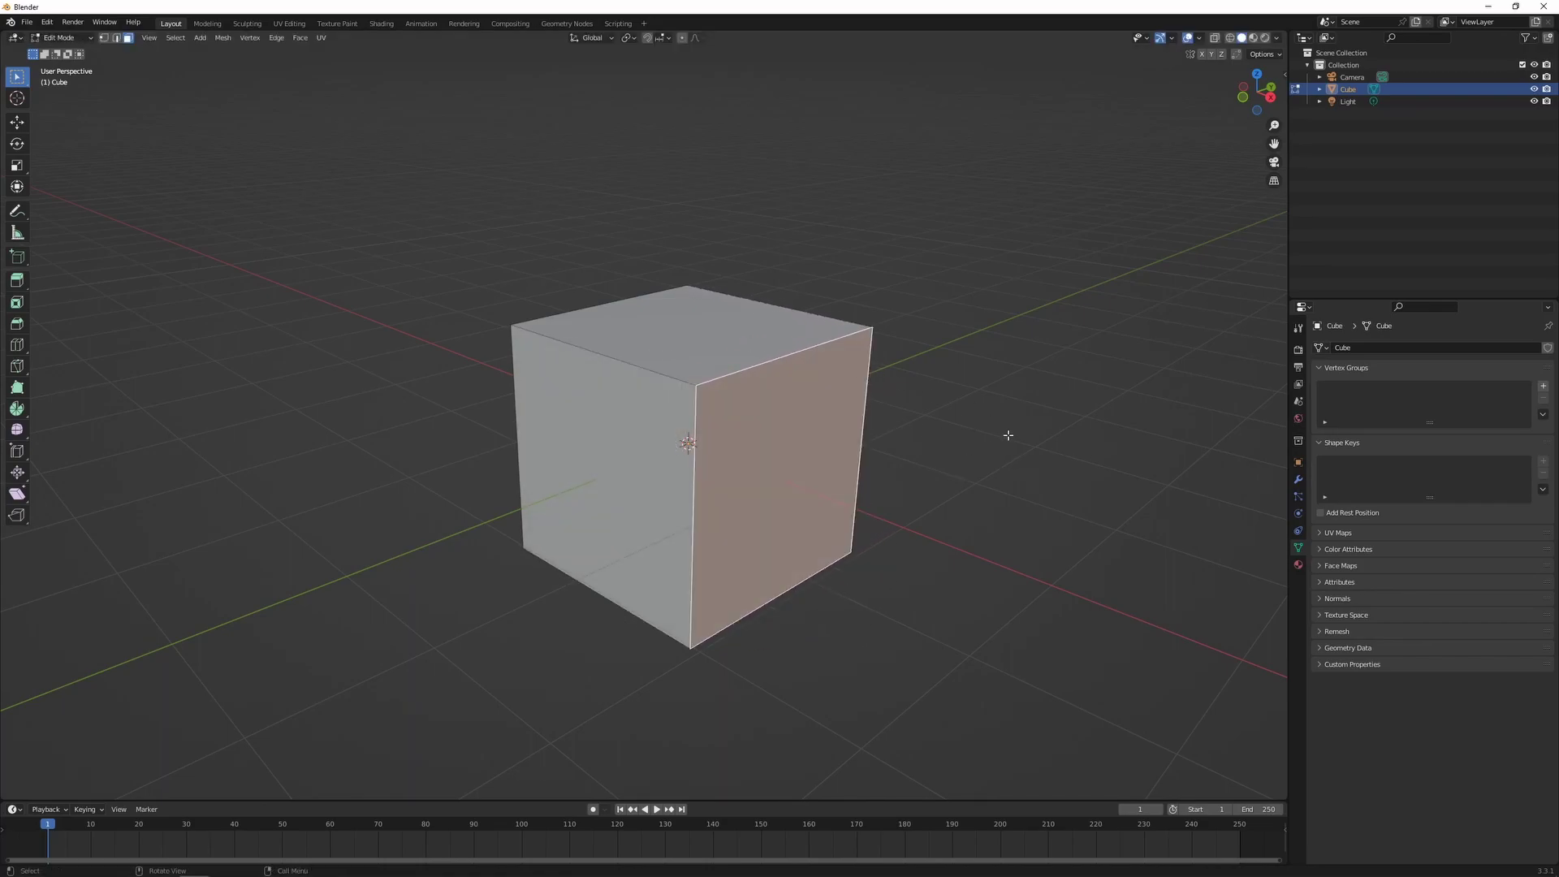
key("KP_1")
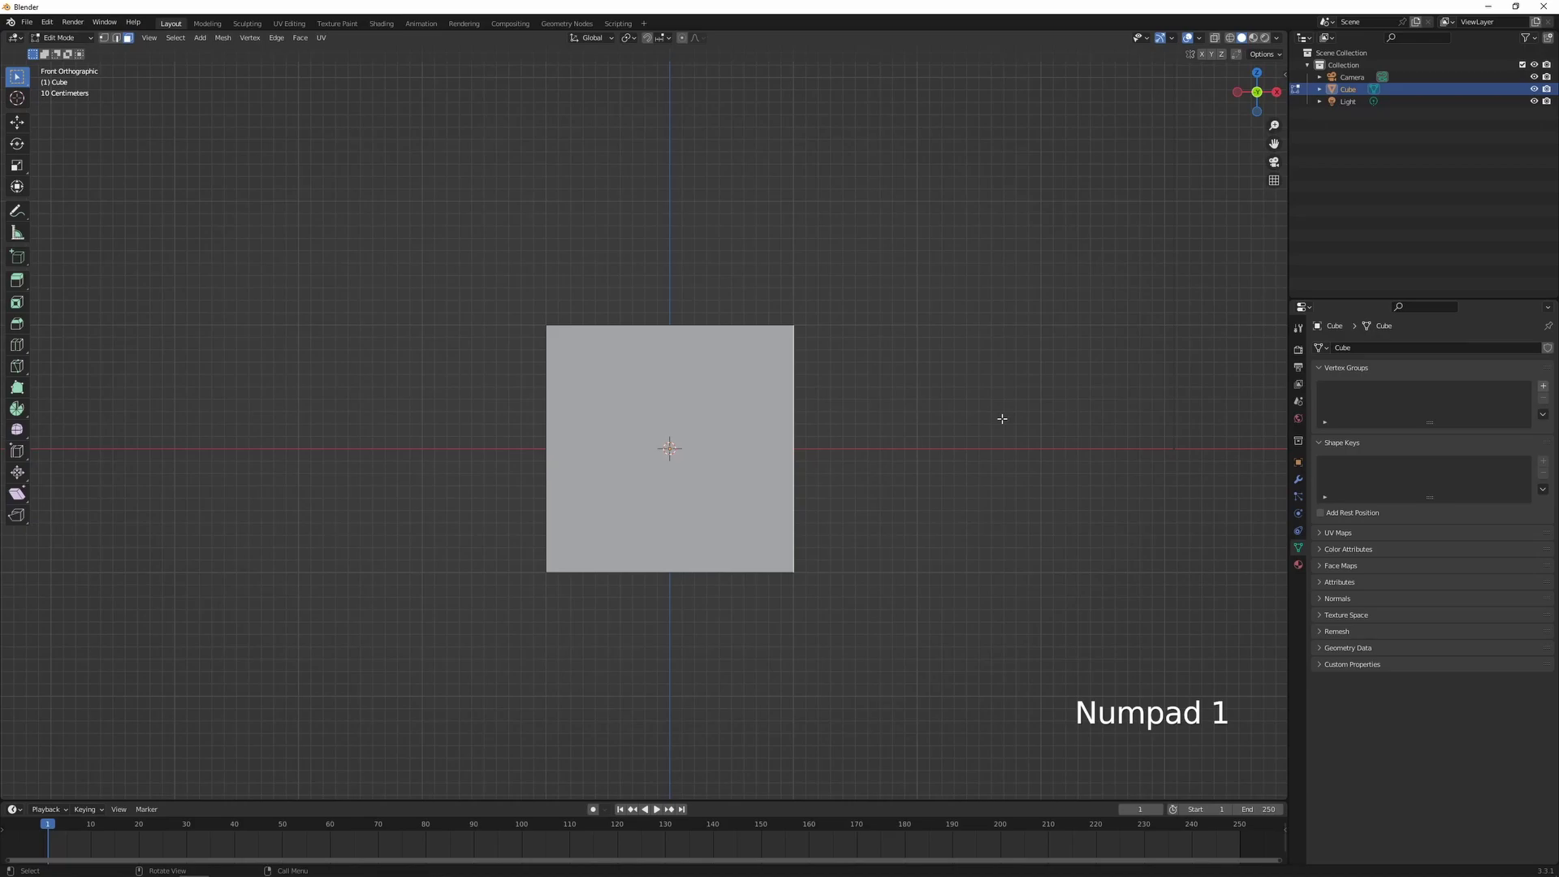
key("shift+ctrl+alt+s")
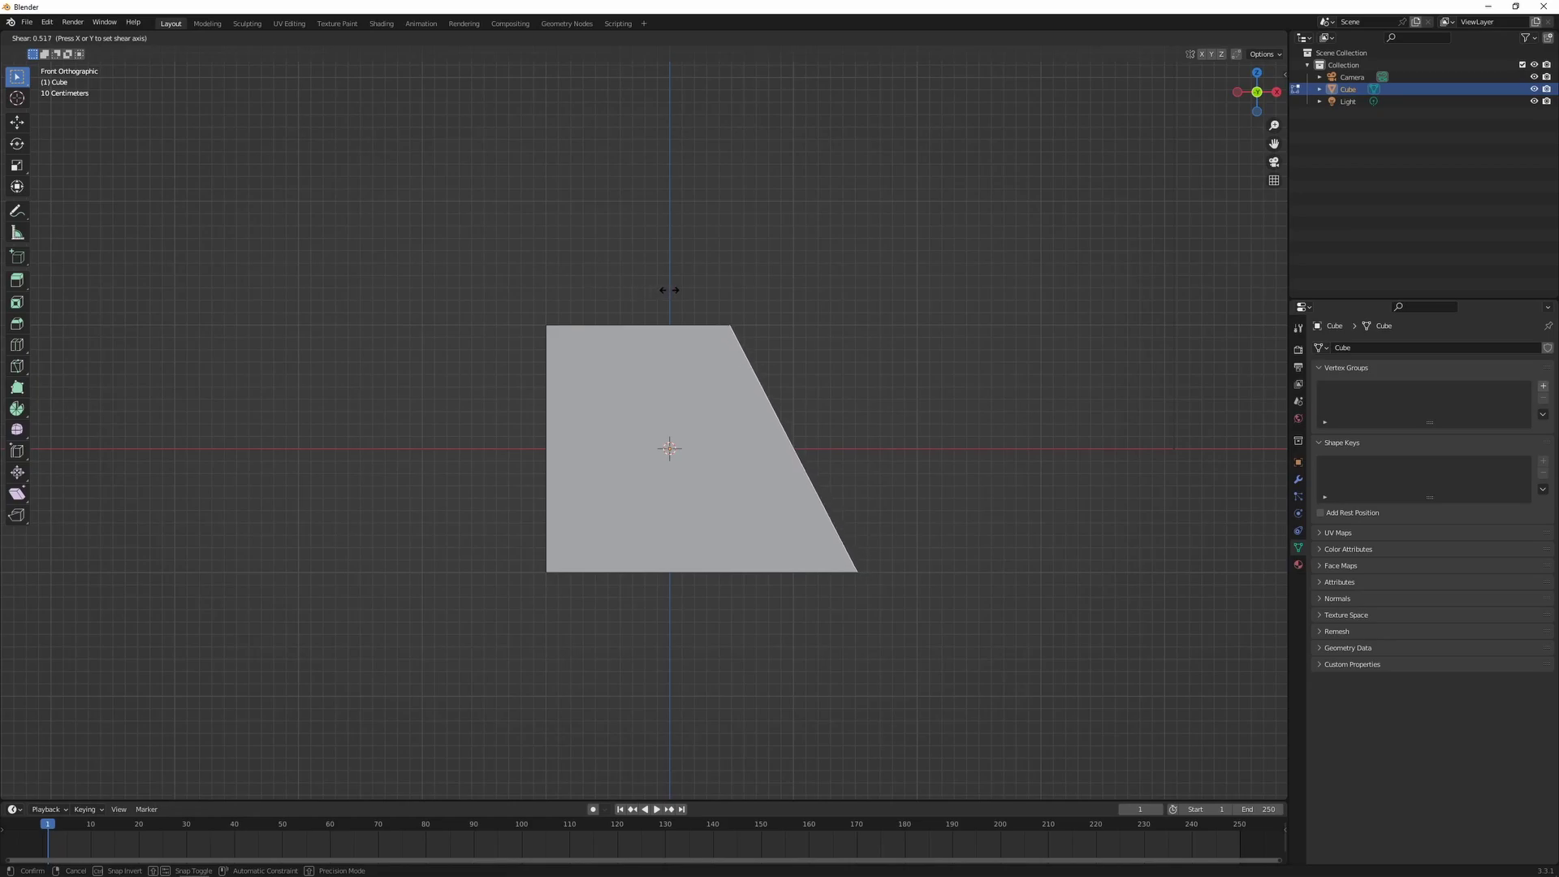
key("Escape")
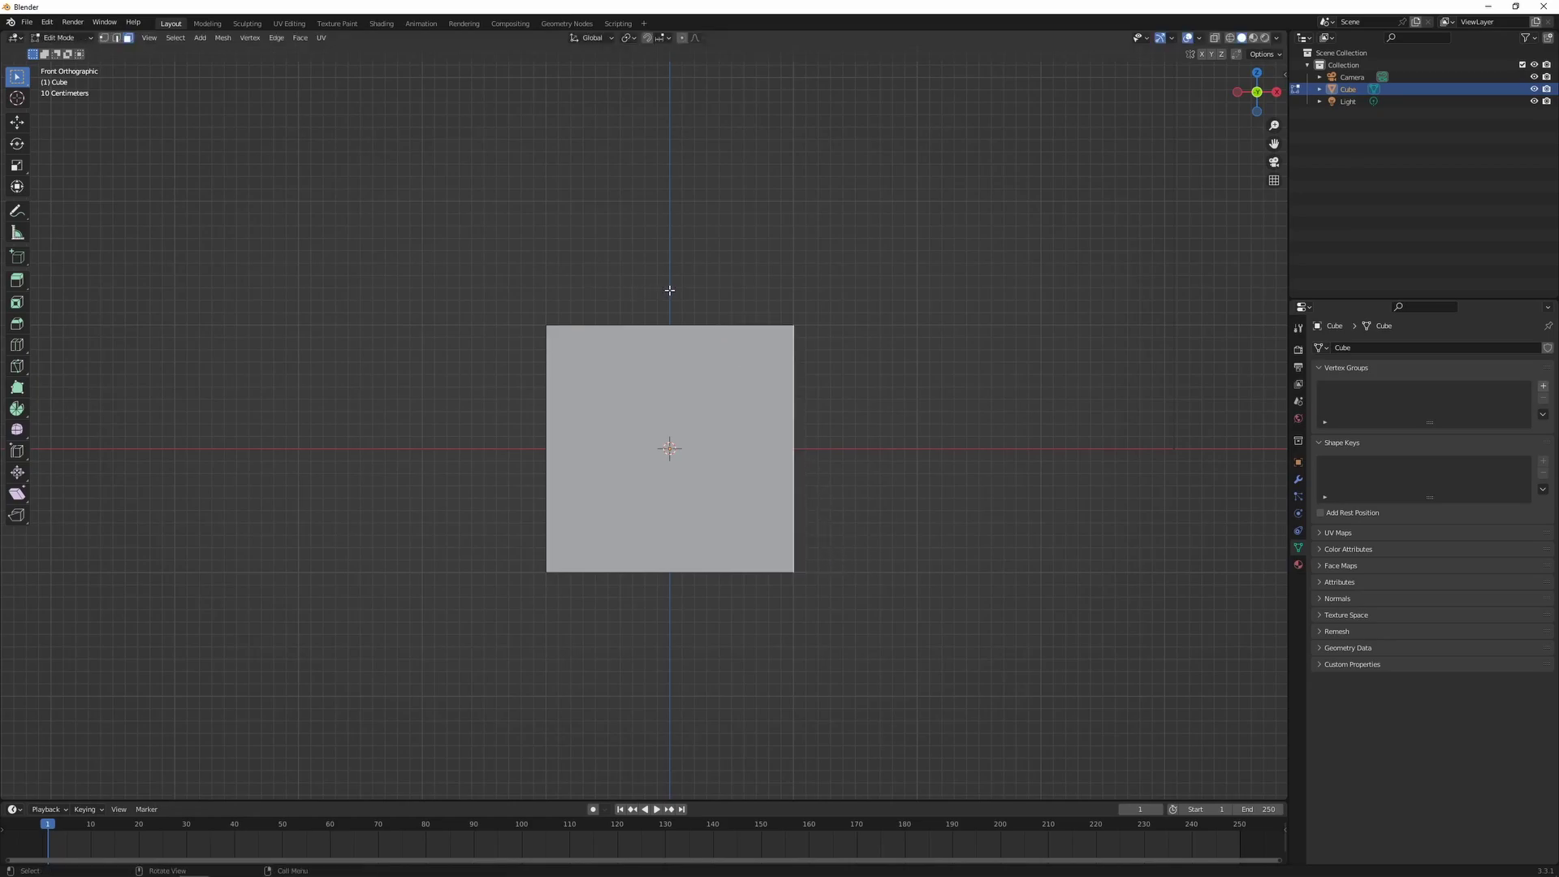
Step: Compare a trial rotation with a trial shear of the right-hand face in front view, discarding the changes
key("r")
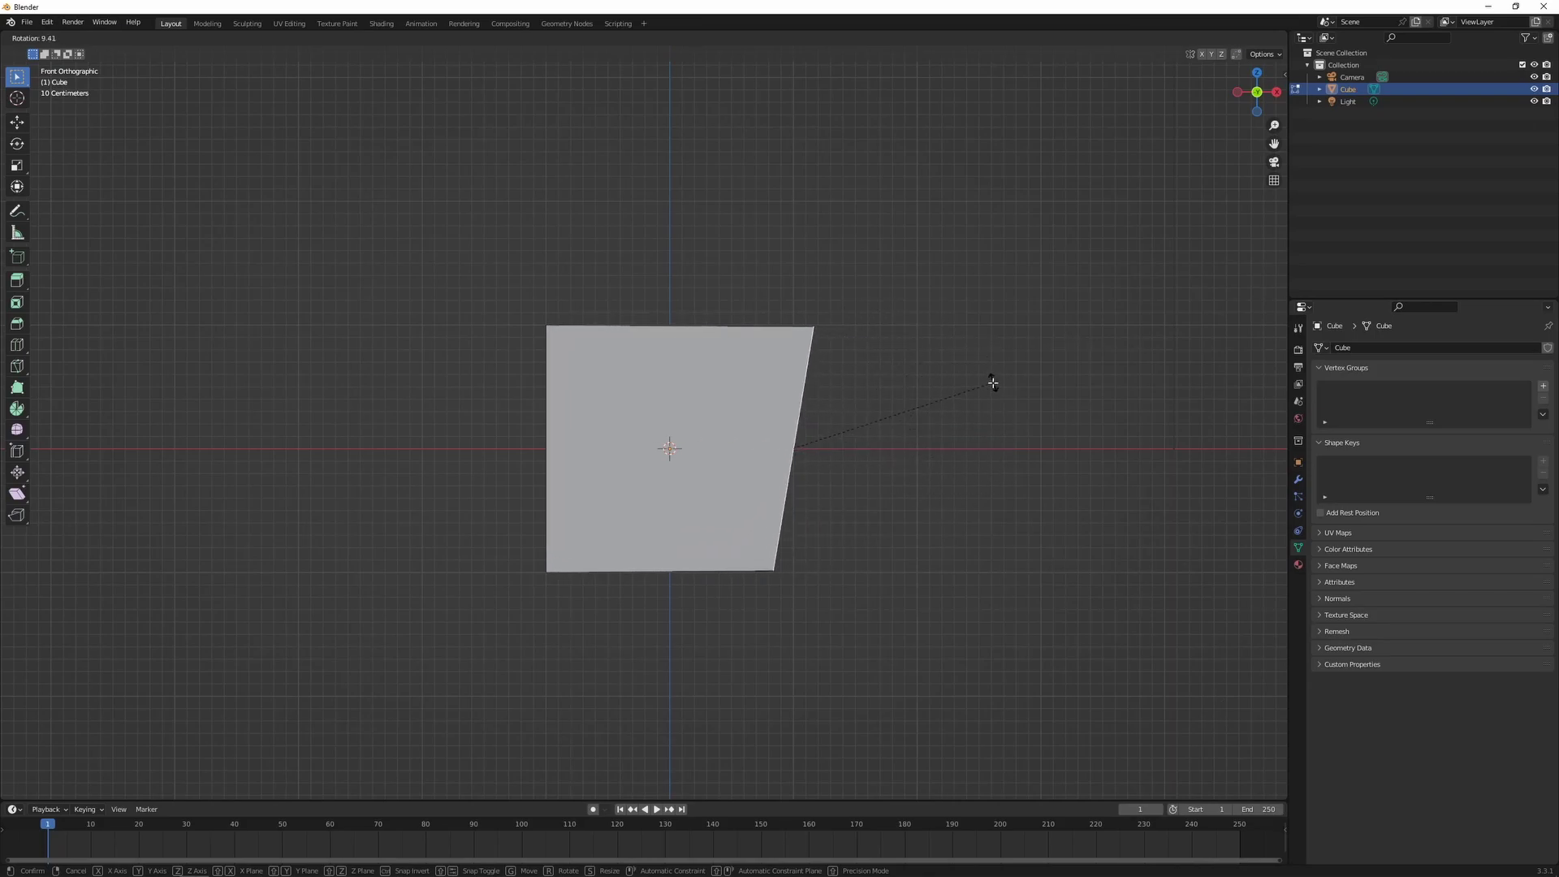
key("Escape")
key("shift+ctrl+alt+s")
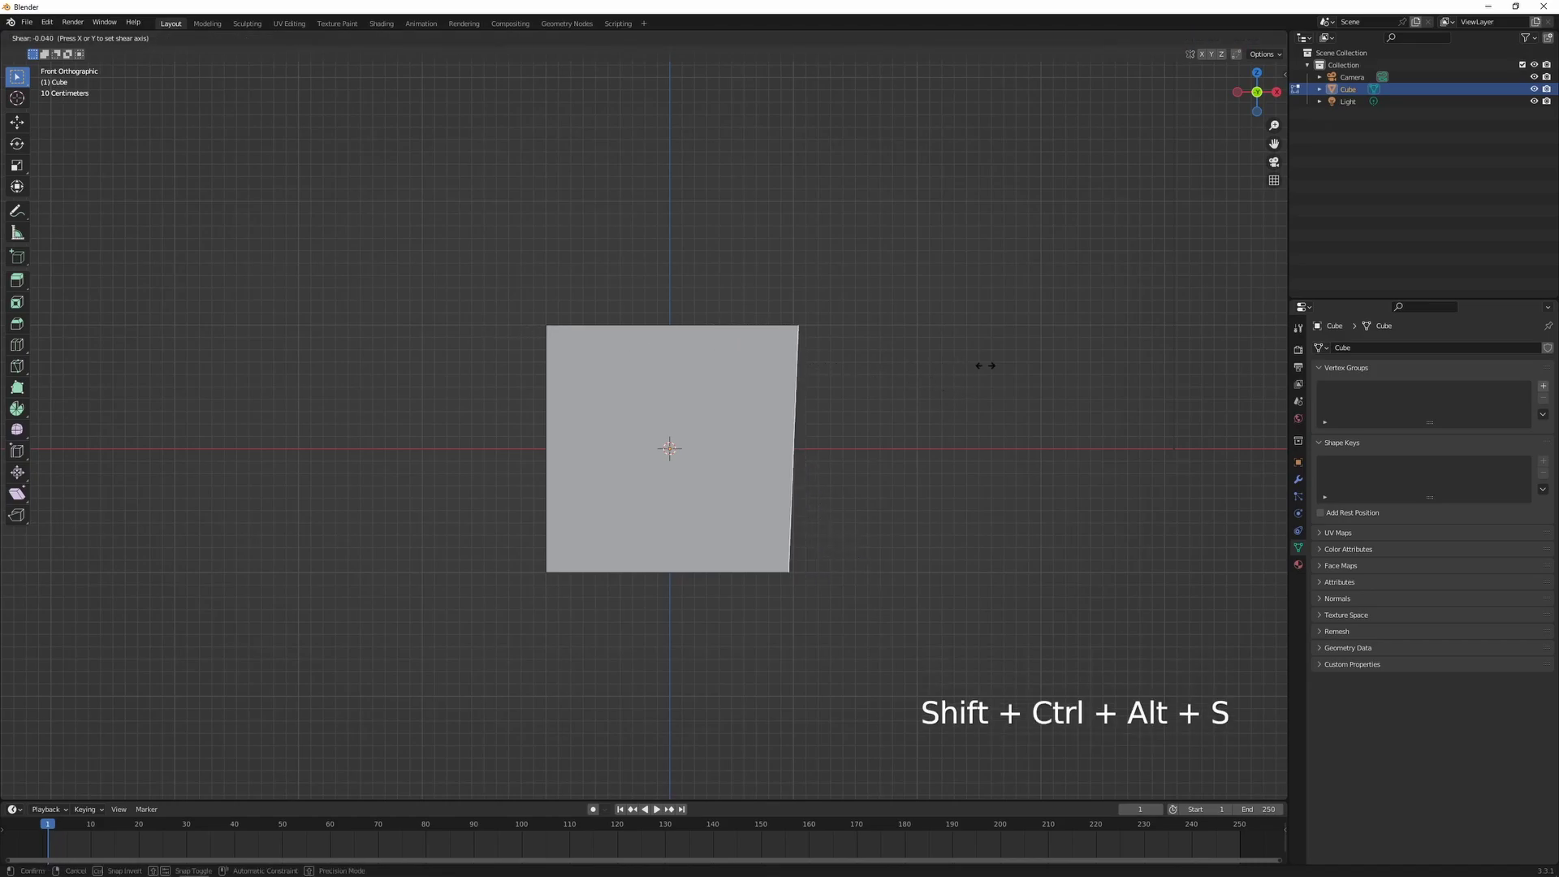
left_click(599, 341)
Step: Spin the cube's top face with 12 steps and set the spin axis to Y 1 and Z 0
middle_click_drag(943, 369, 926, 411)
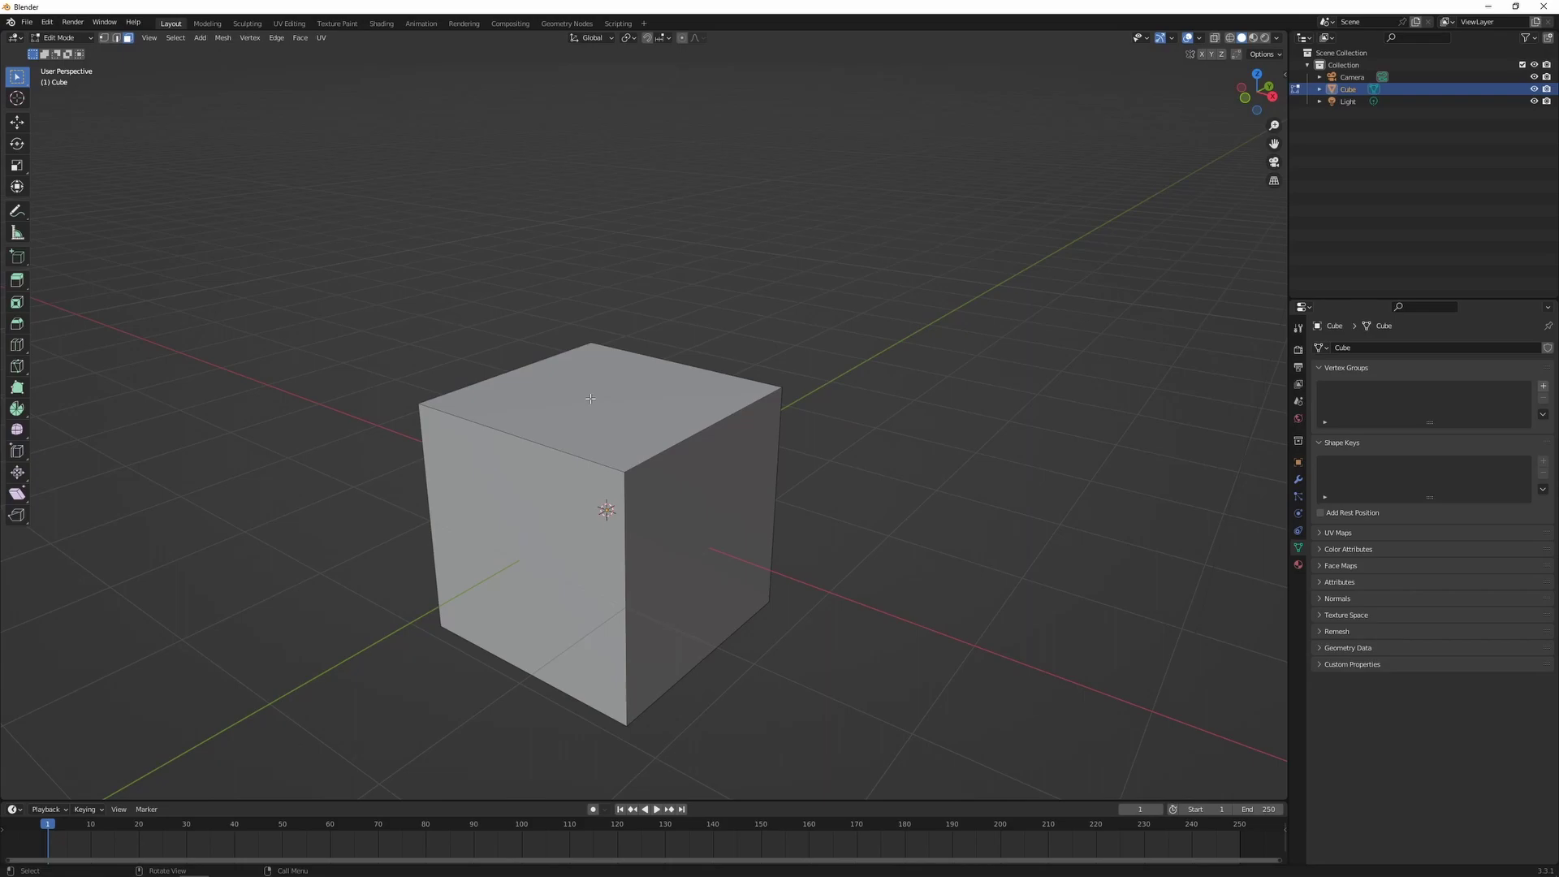
left_click(553, 391)
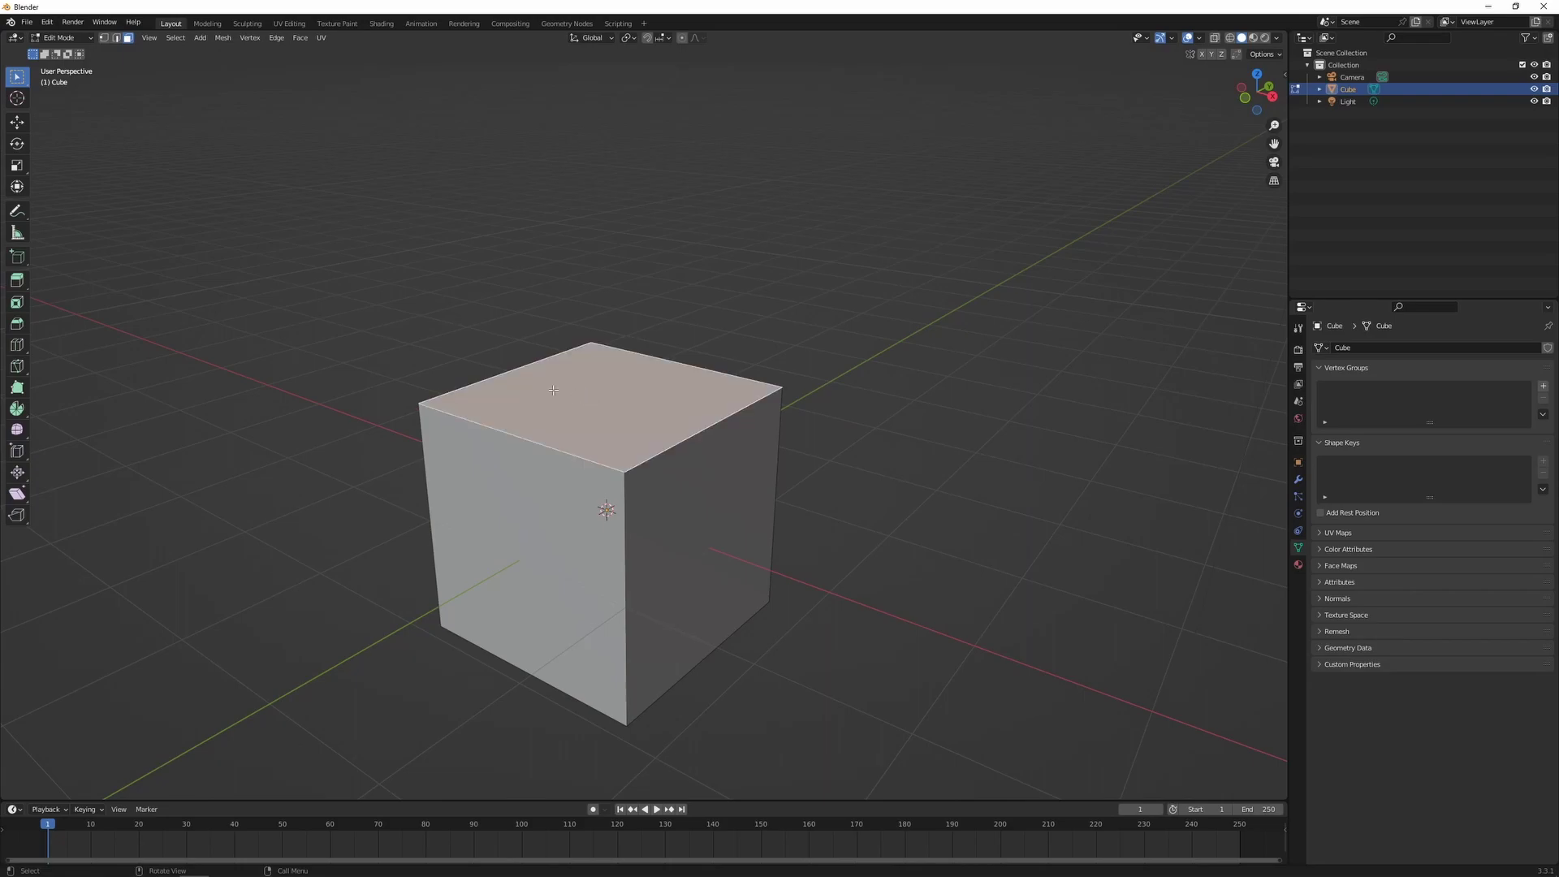
left_click(16, 409)
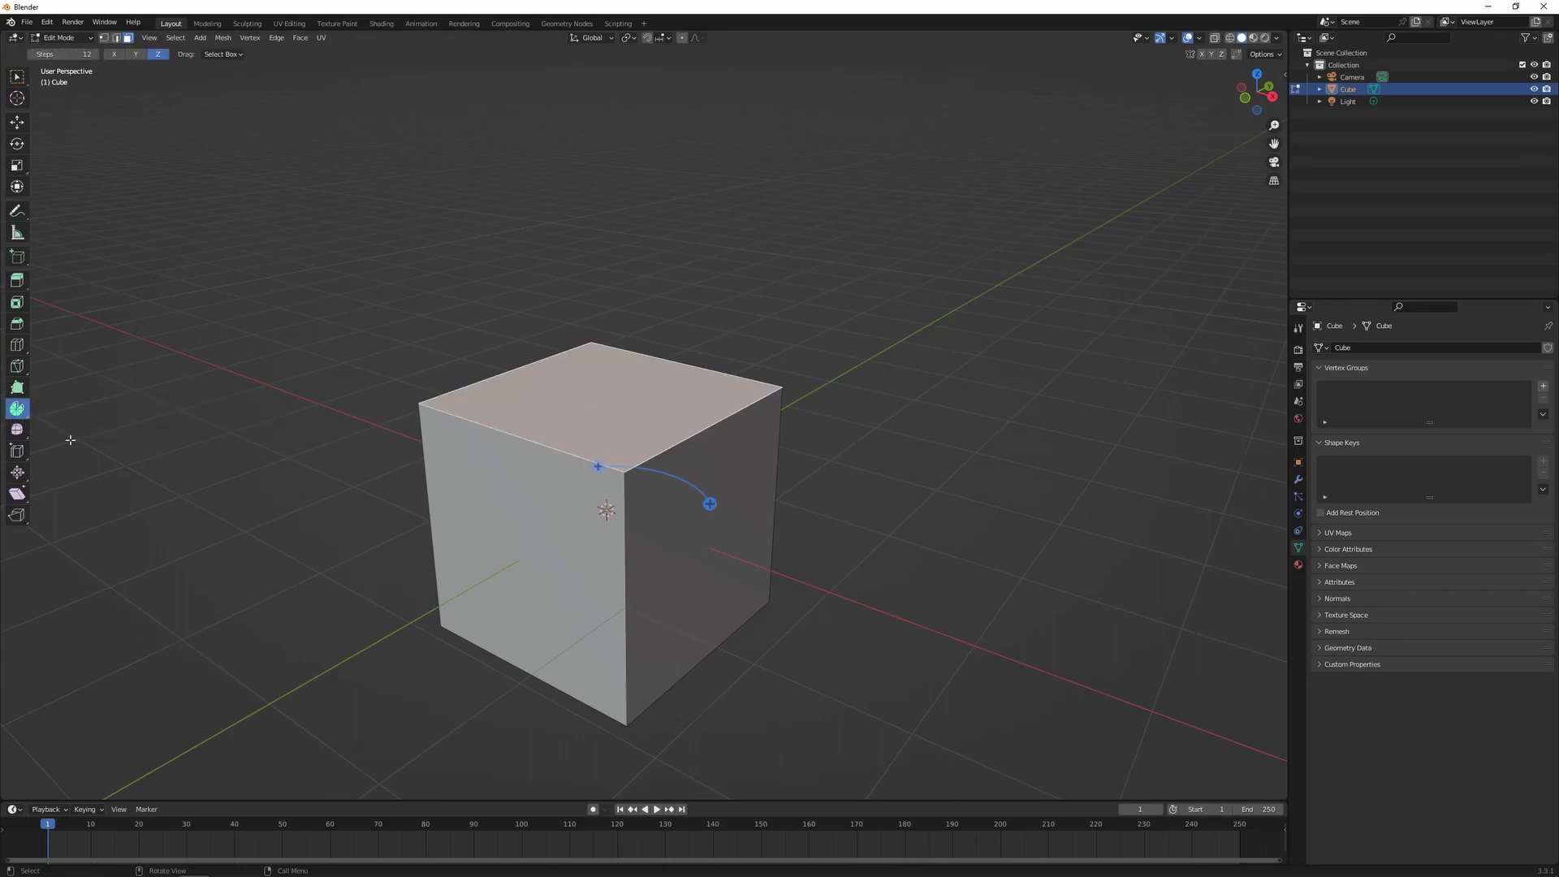
left_click_drag(599, 466, 515, 490)
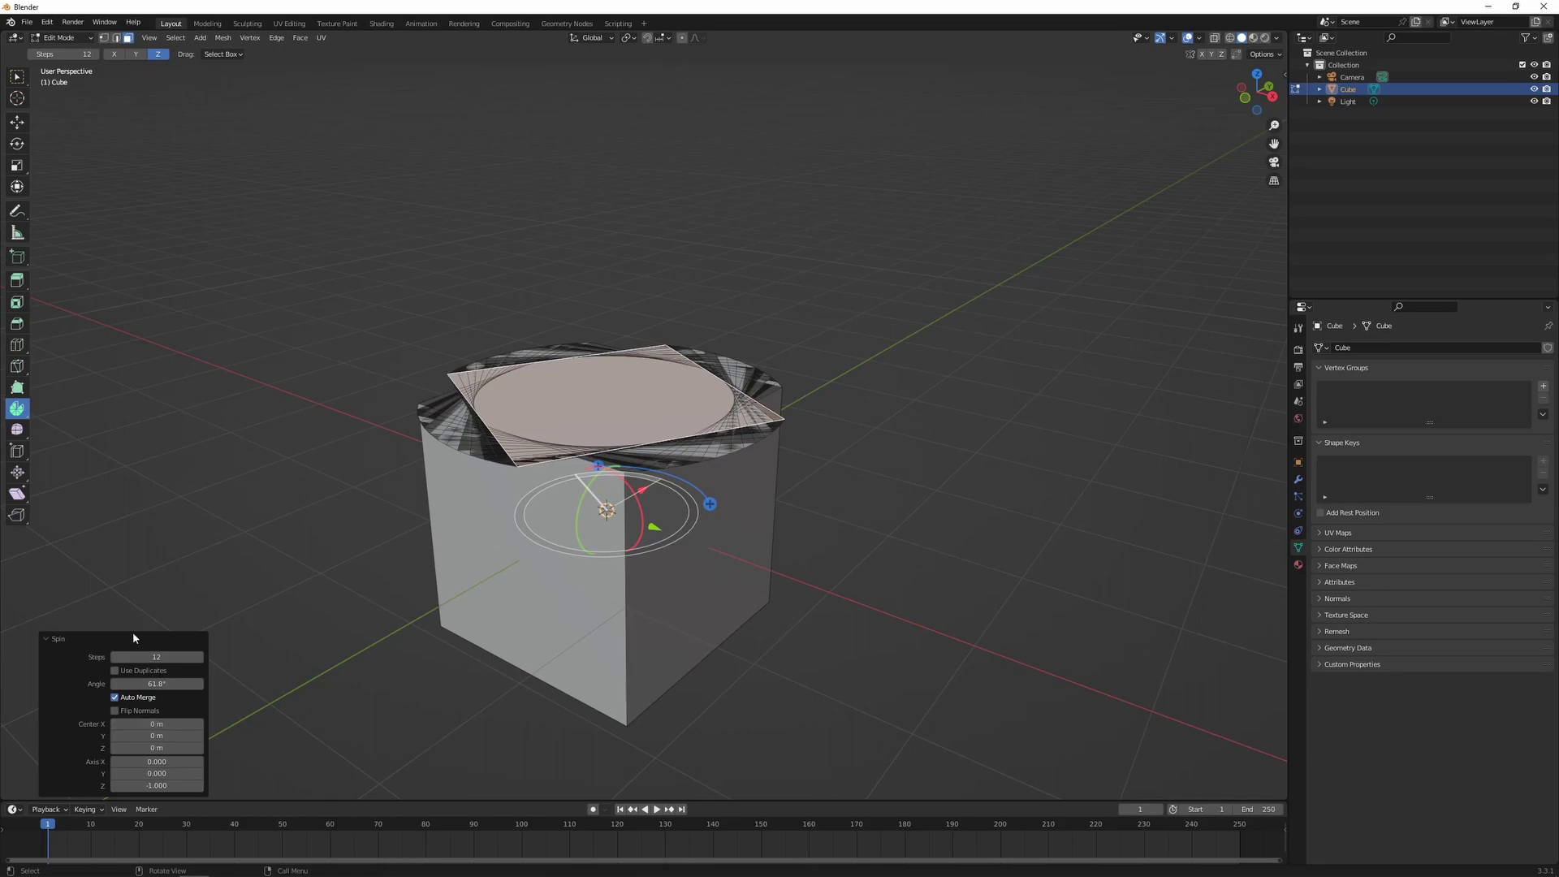
left_click(155, 774)
type("1")
key("Tab")
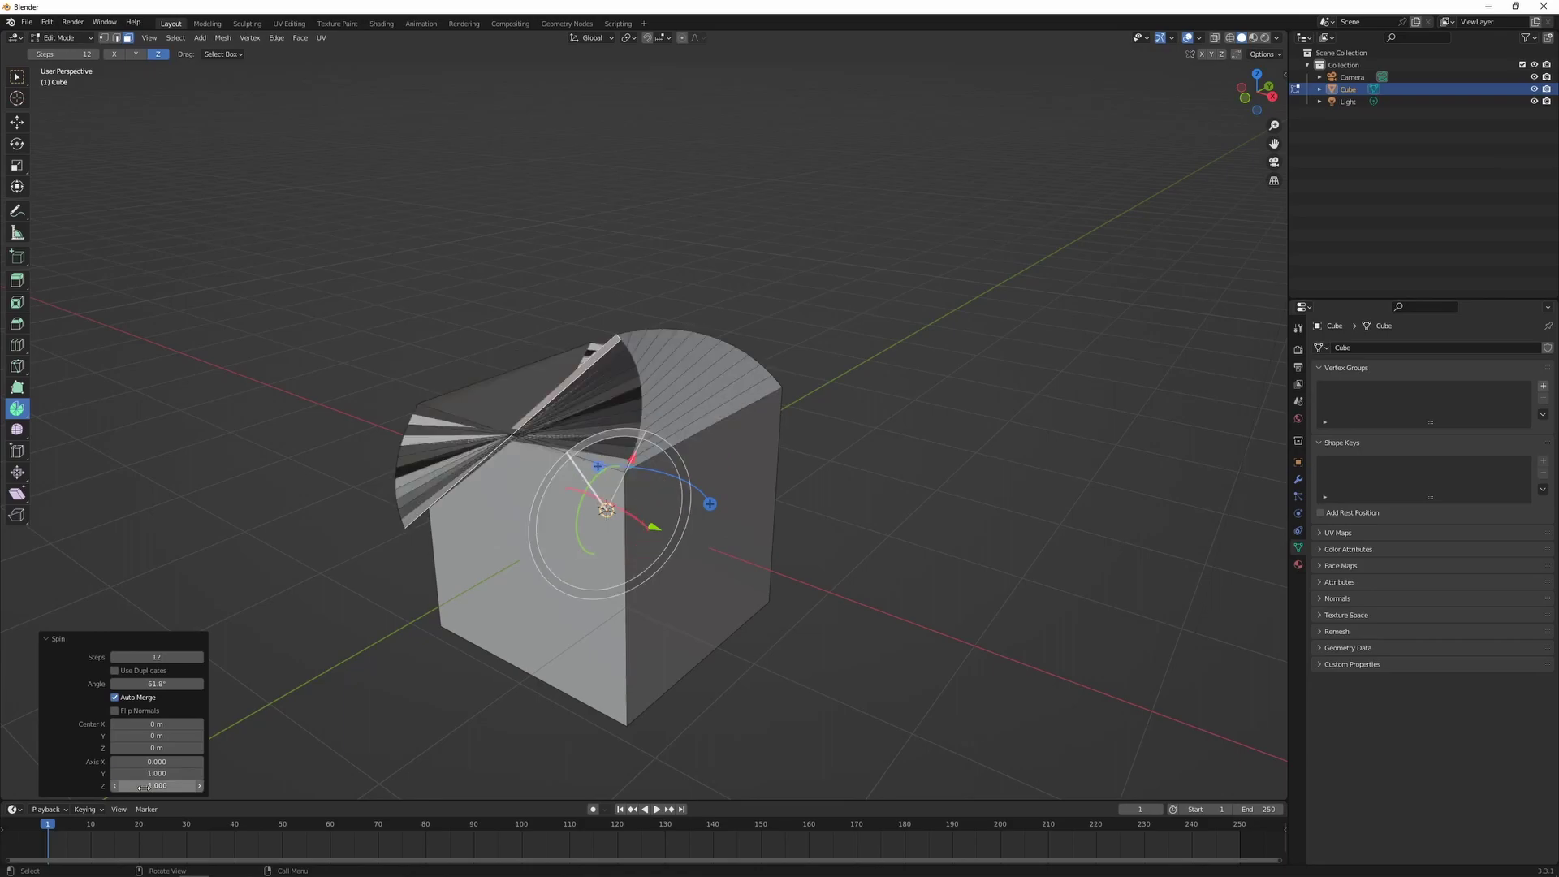
type("0")
key("Return")
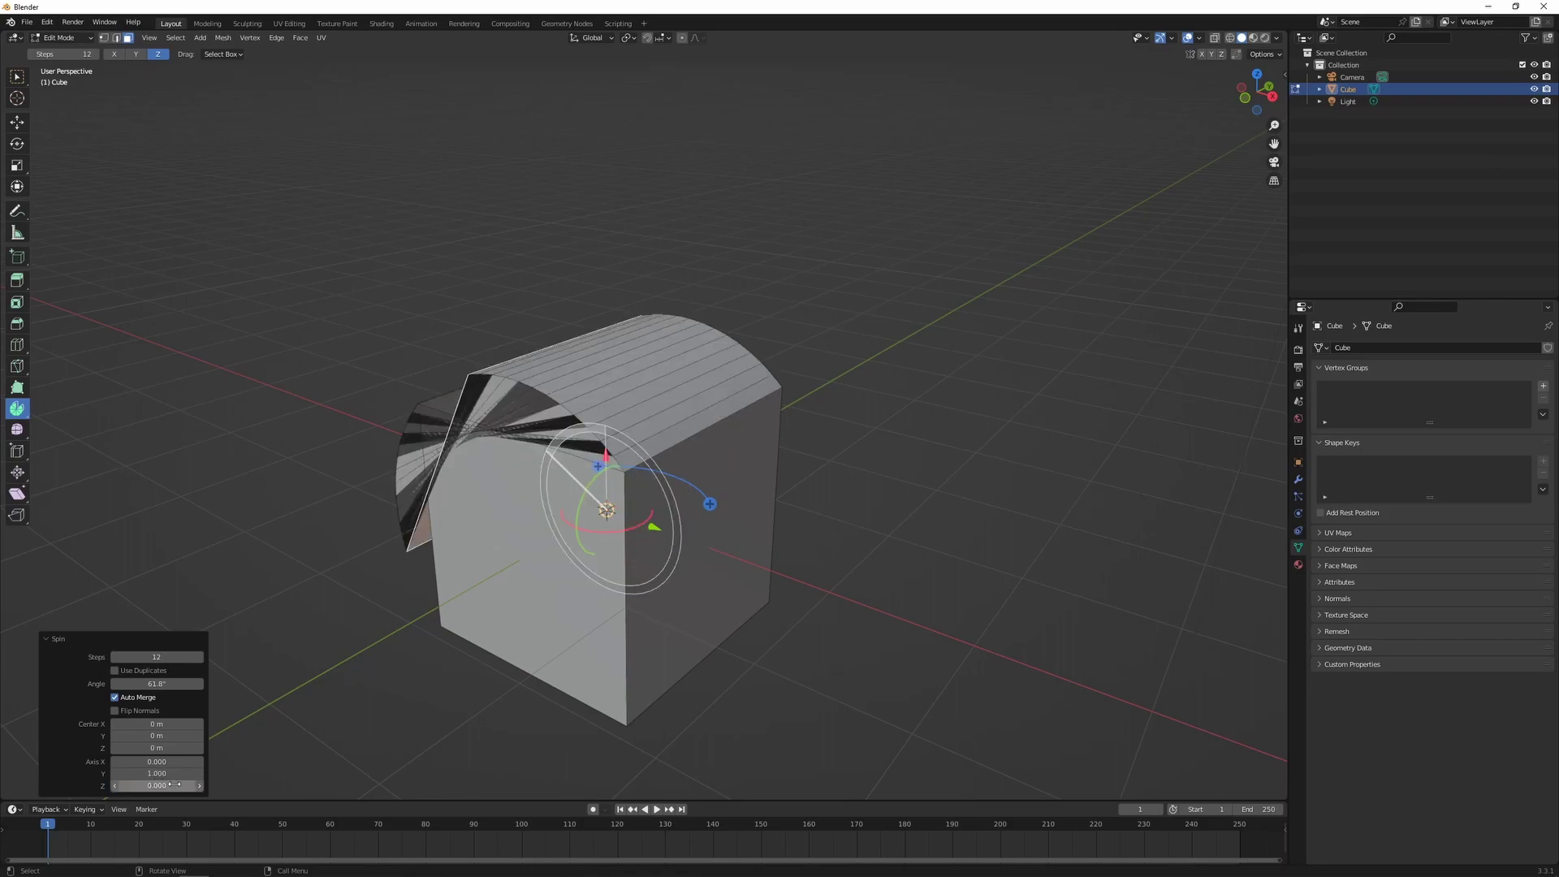
Step: Move the spin centre outside the cube to about X -1.85 m and Z 0.49 m
middle_click_drag(411, 688, 553, 658)
left_click_drag(830, 530, 606, 528)
left_click_drag(564, 462, 567, 401)
left_click_drag(620, 457, 610, 457)
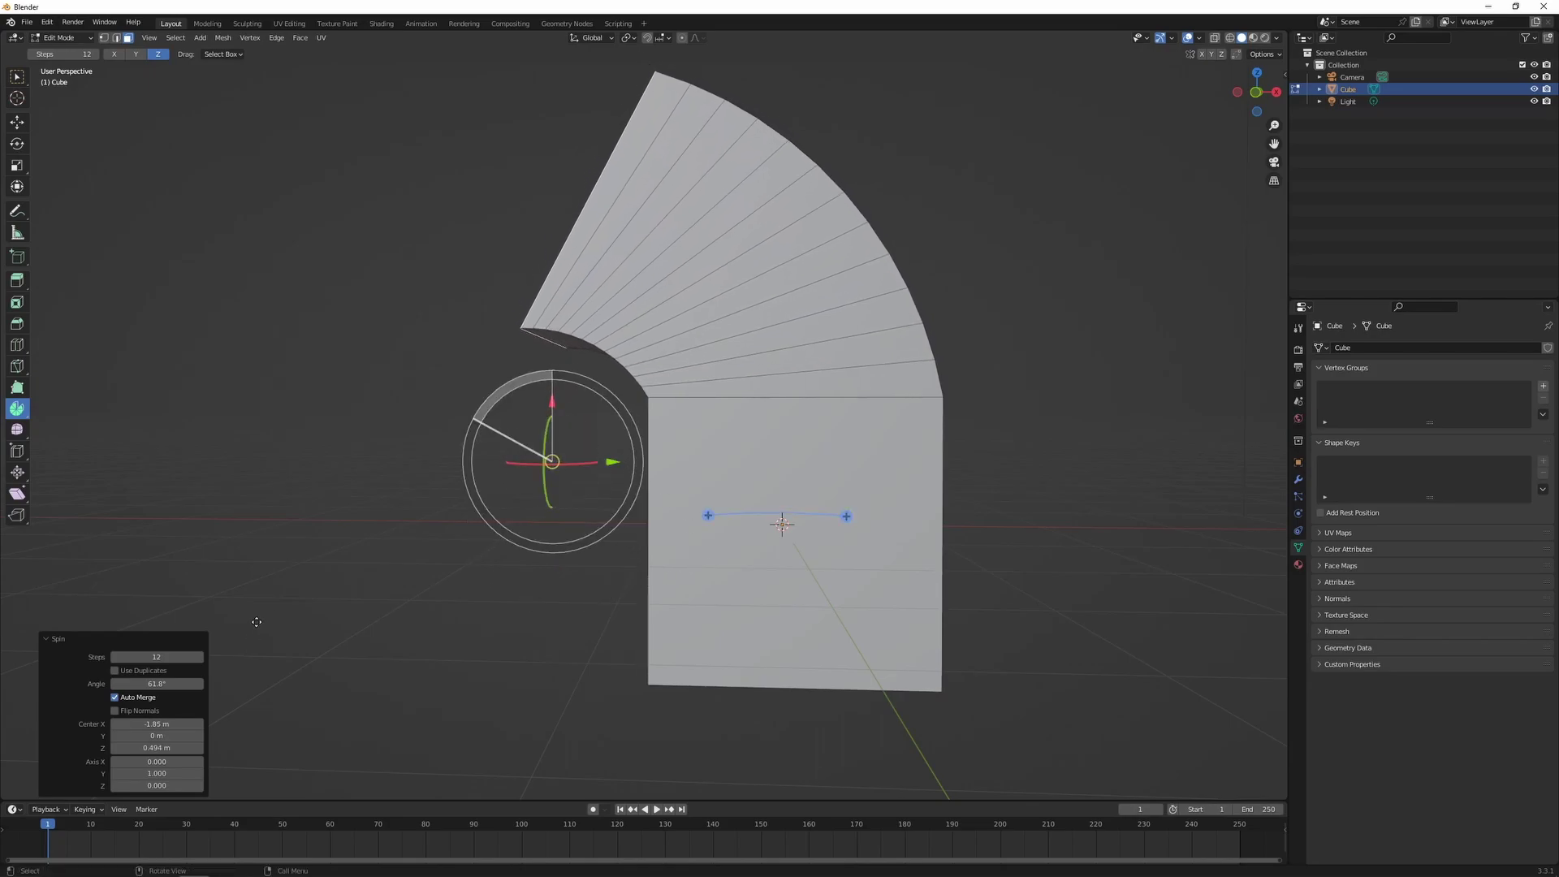
Step: Set the spin angle to 90° and raise the spin centre to about Z 0.9 m
left_click(163, 685)
type("90")
key("Return")
middle_click_drag(383, 661, 591, 663)
left_click_drag(731, 408, 725, 375)
middle_click_drag(725, 376, 689, 431, "shift")
left_click_drag(689, 430, 685, 427)
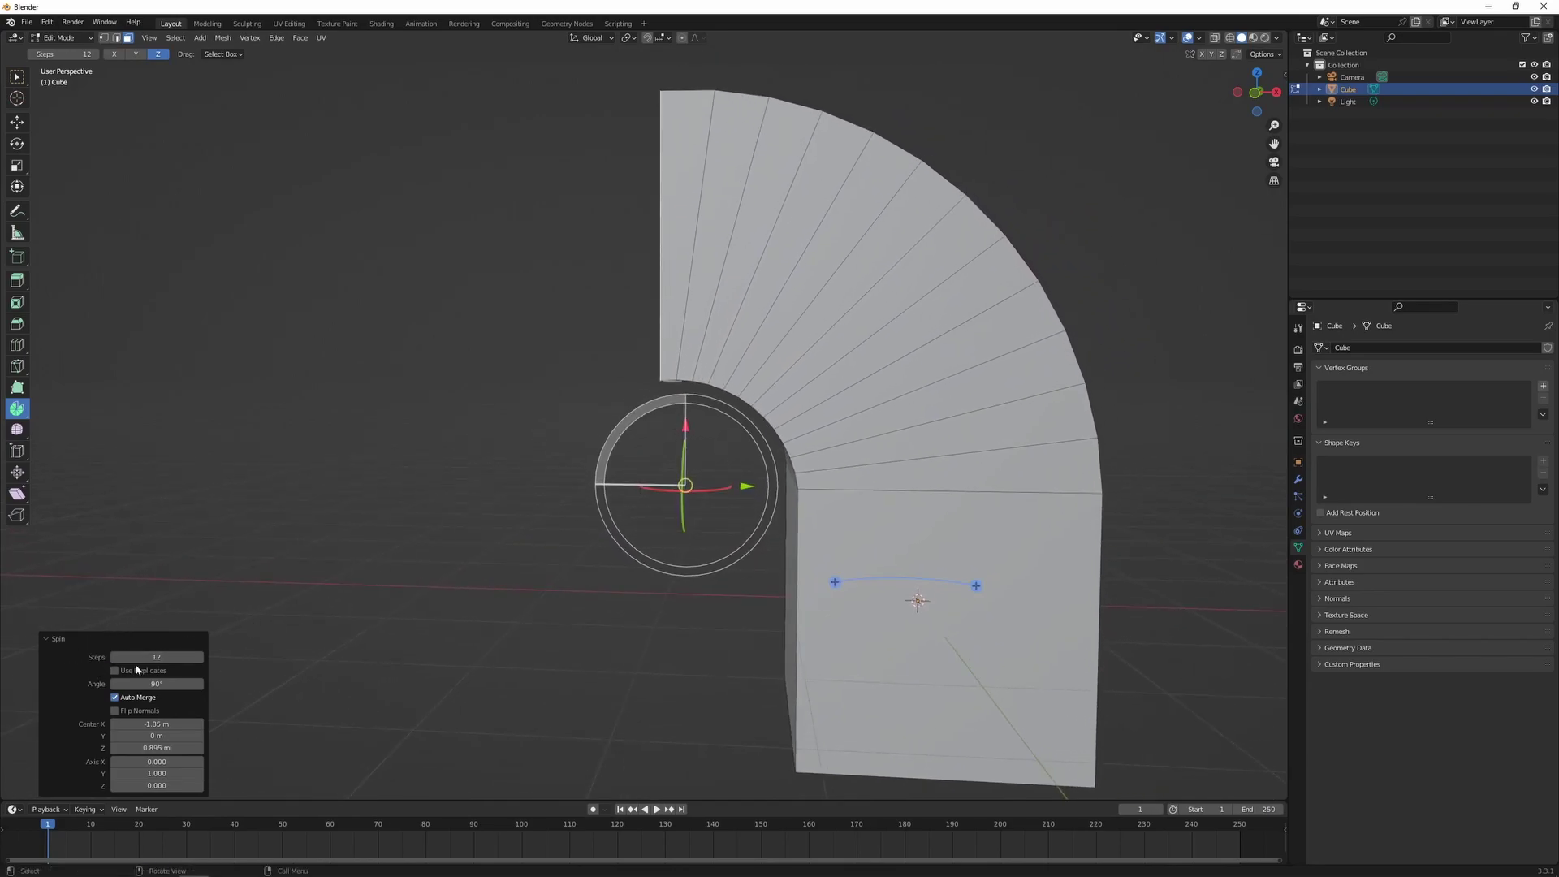
Step: Set the spin to 8 steps and test adjusting its centre along X
left_click(199, 657)
left_click_drag(201, 662, 158, 662)
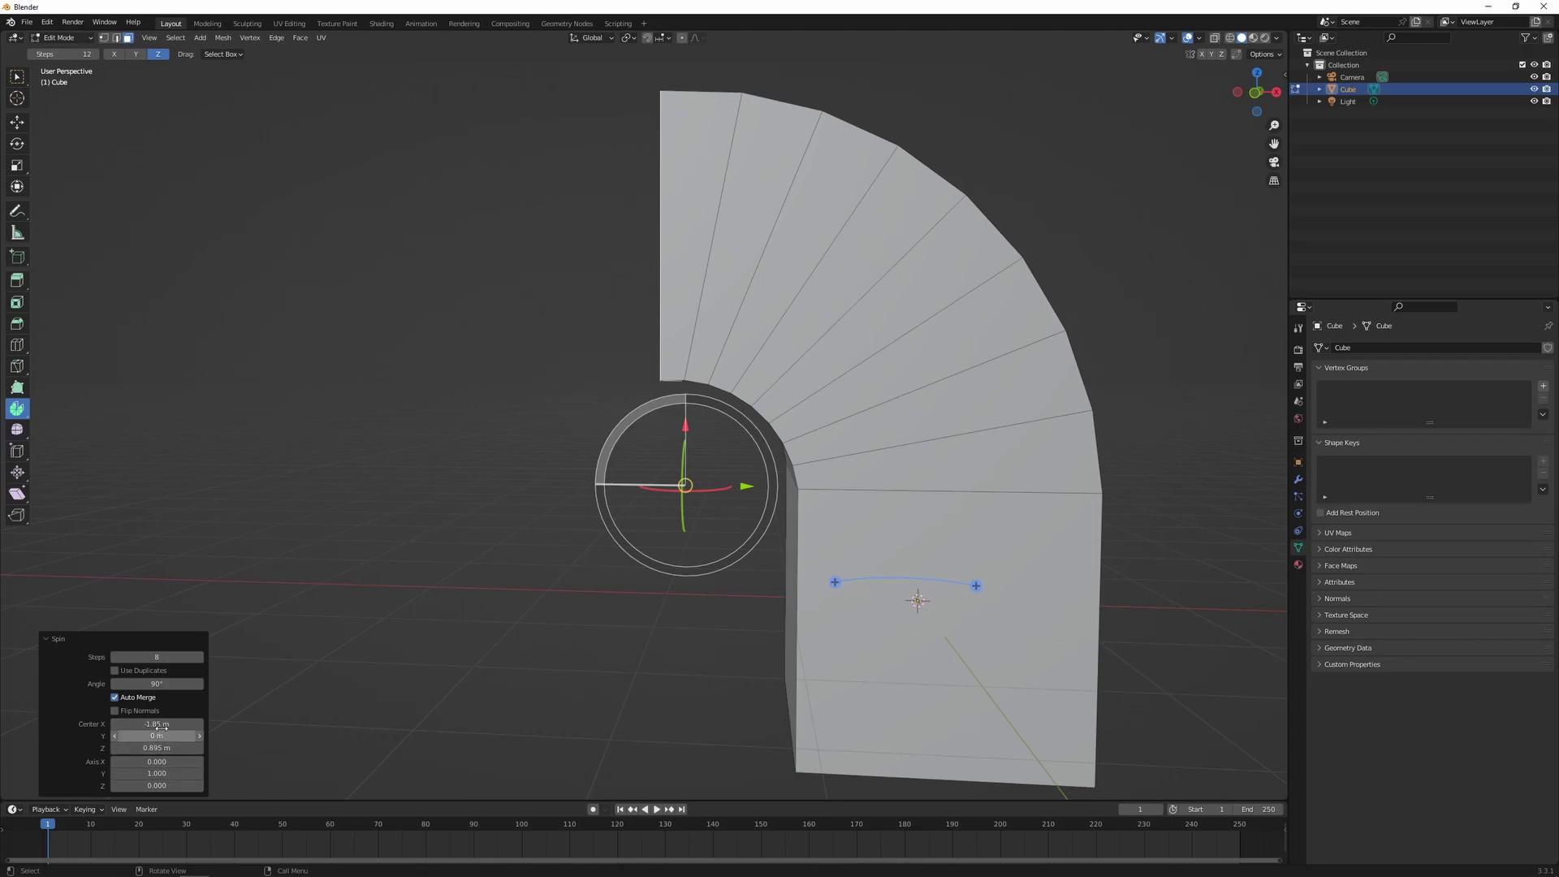
left_click_drag(153, 723, 158, 726)
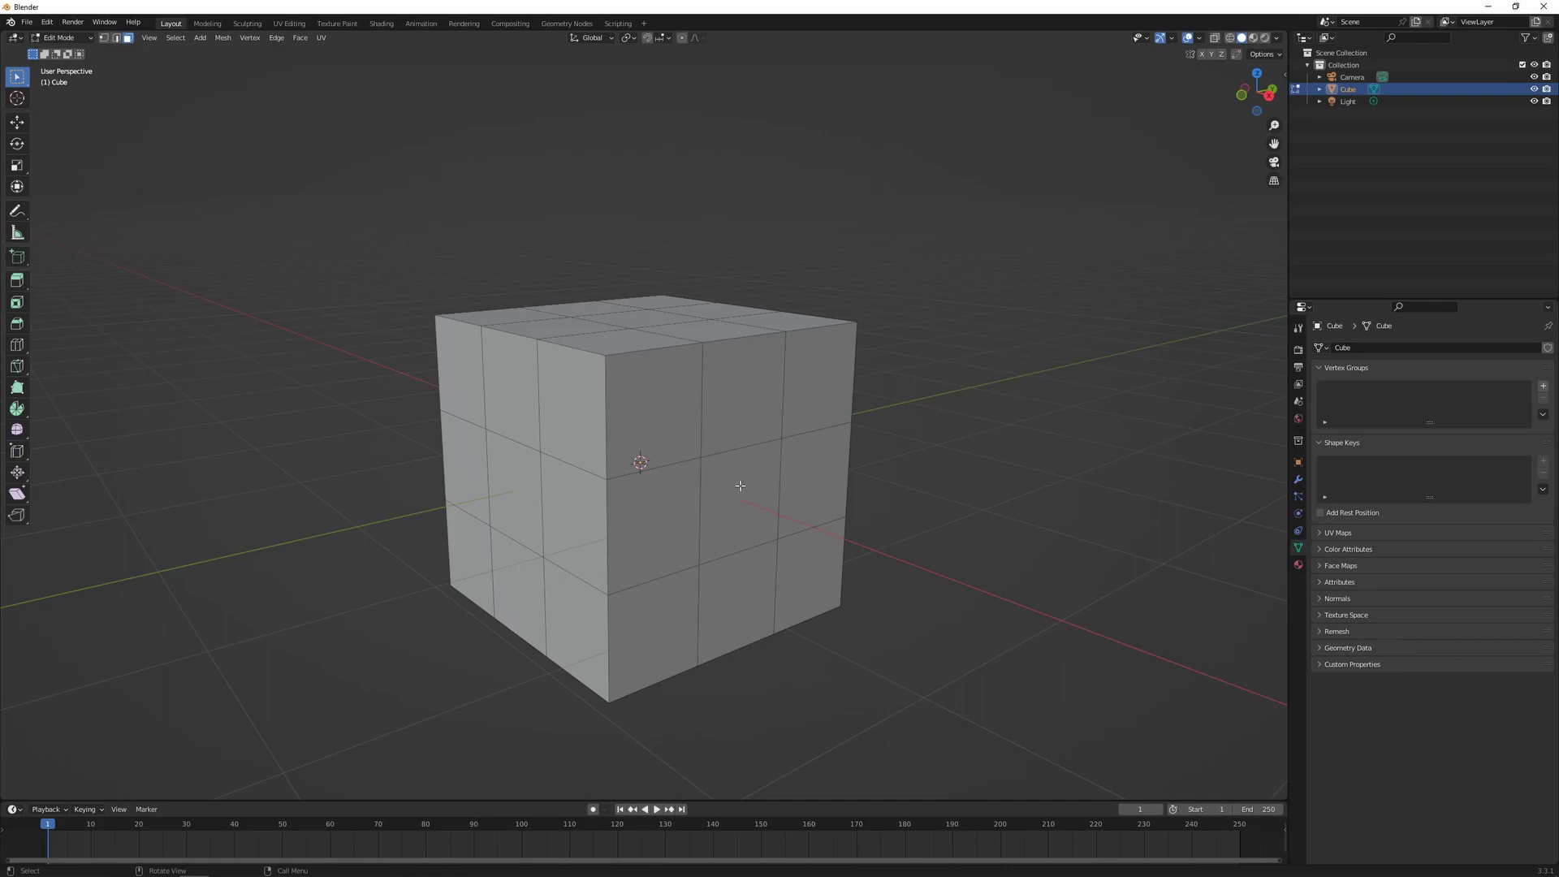
Step: Select the centre face of the subdivided cube's right-hand side and grow the selection four times
left_click(741, 486)
key("ctrl")
key("ctrl+KP_Add")
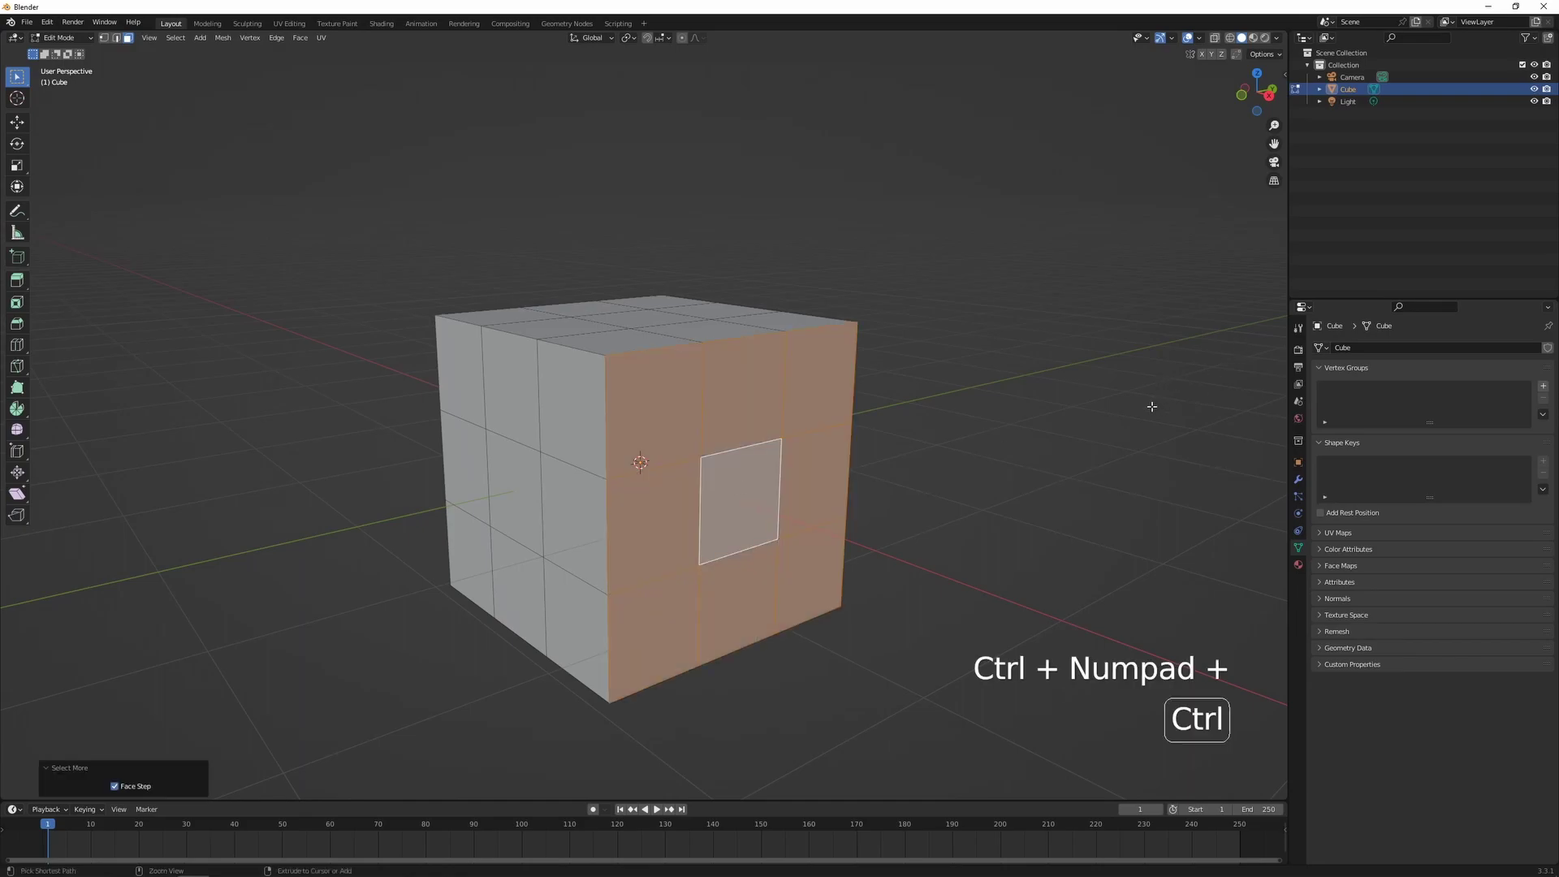
key("ctrl+KP_Add")
key("ctrl+KP_Add")
key("ctrl+KP_Add")
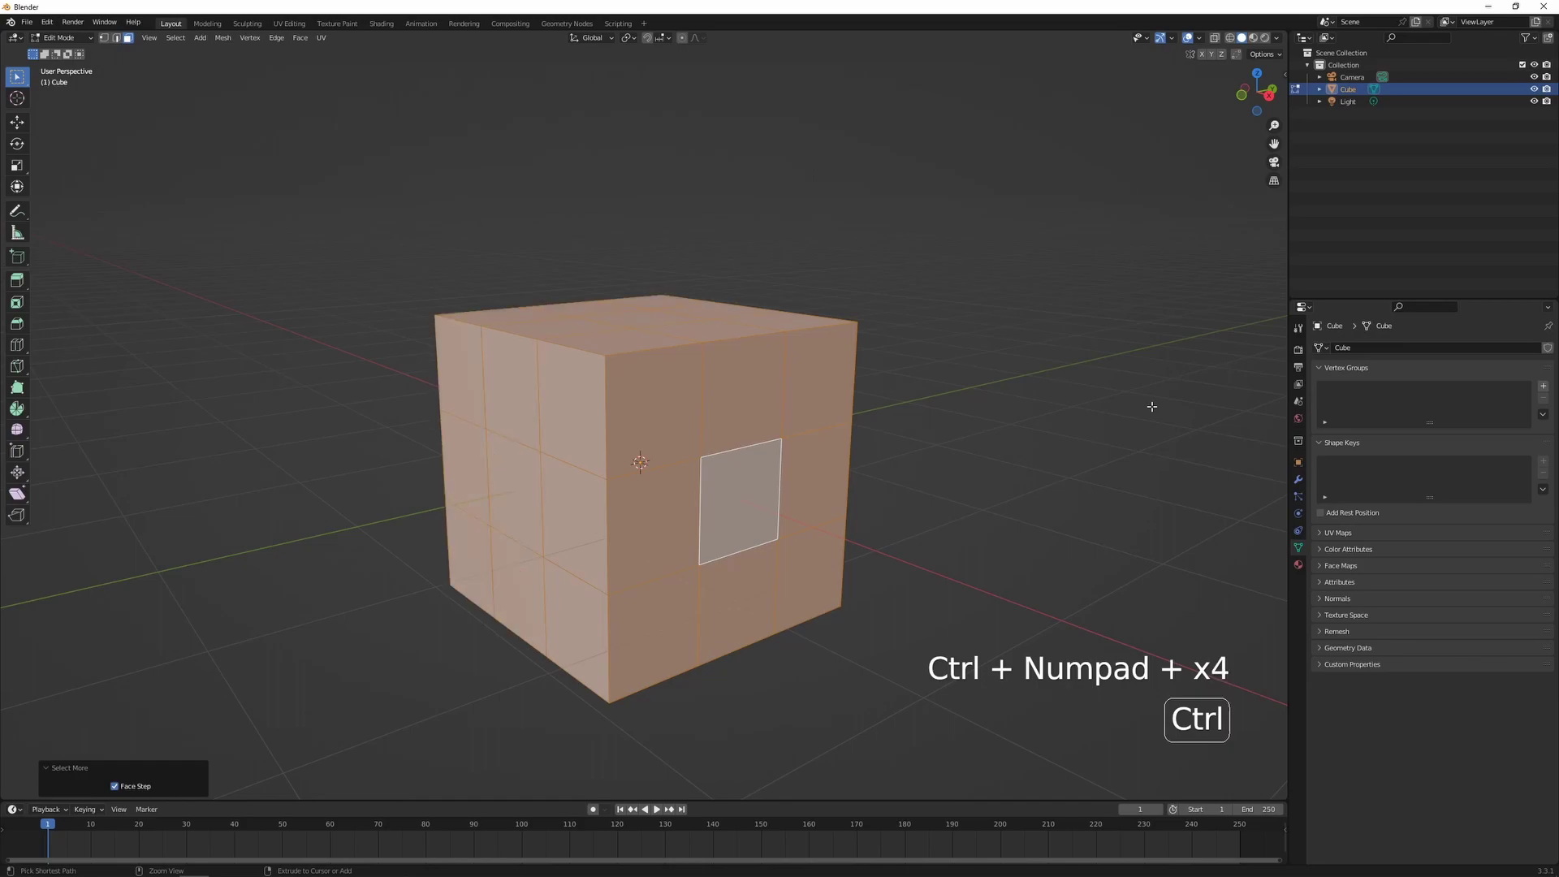
Step: Shrink the face selection four times back to the centre face and clear the selection
key("ctrl+KP_Subtract")
key("ctrl+KP_Subtract")
key("ctrl+KP_Subtract")
key("ctrl+KP_Subtract")
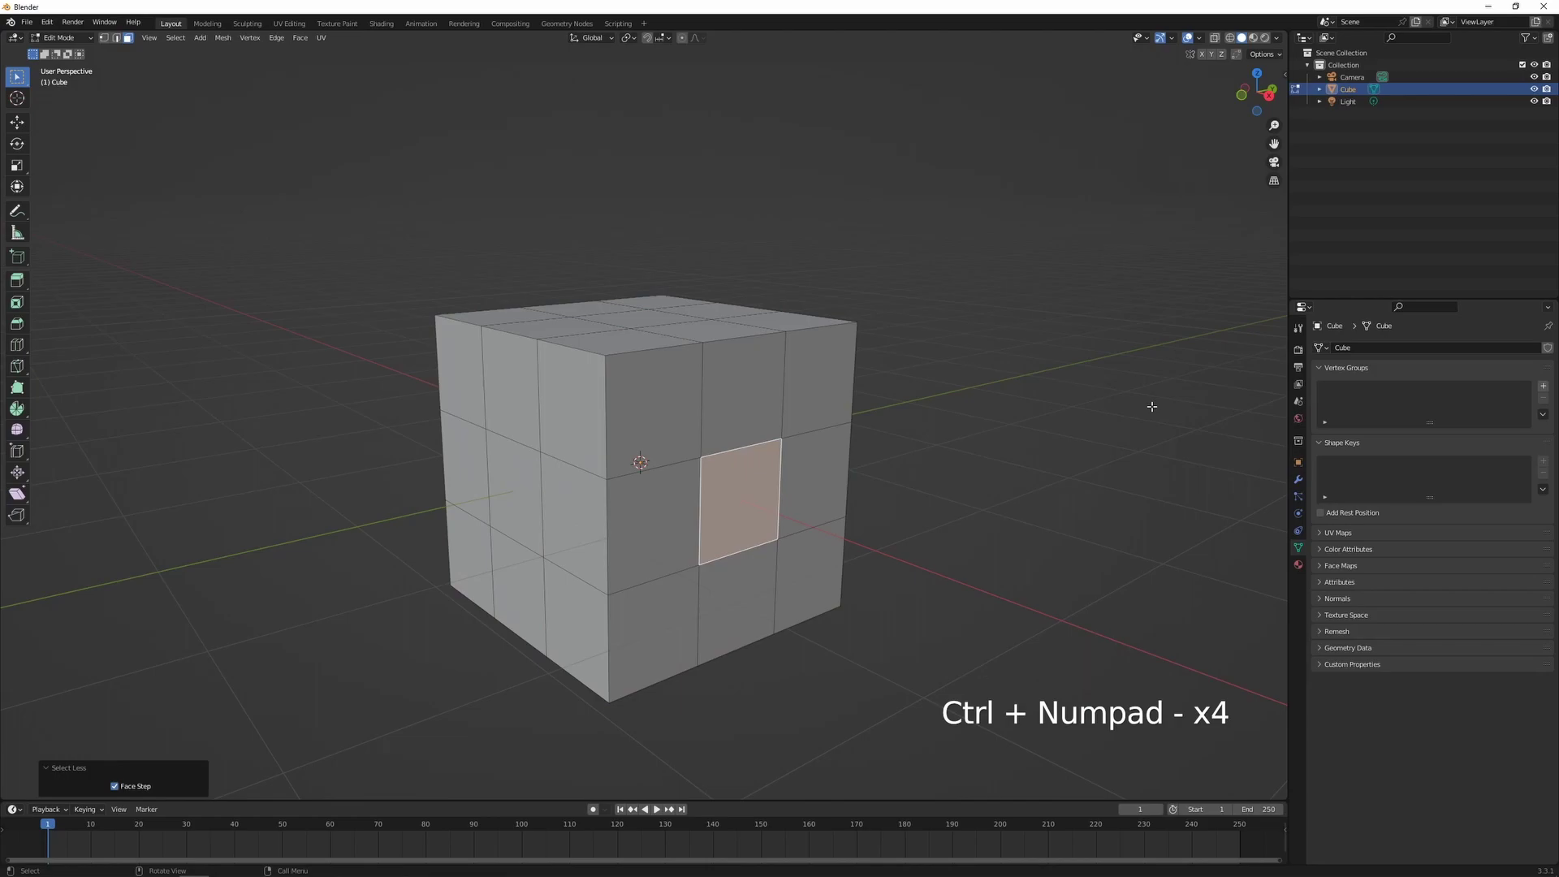
left_click(944, 495)
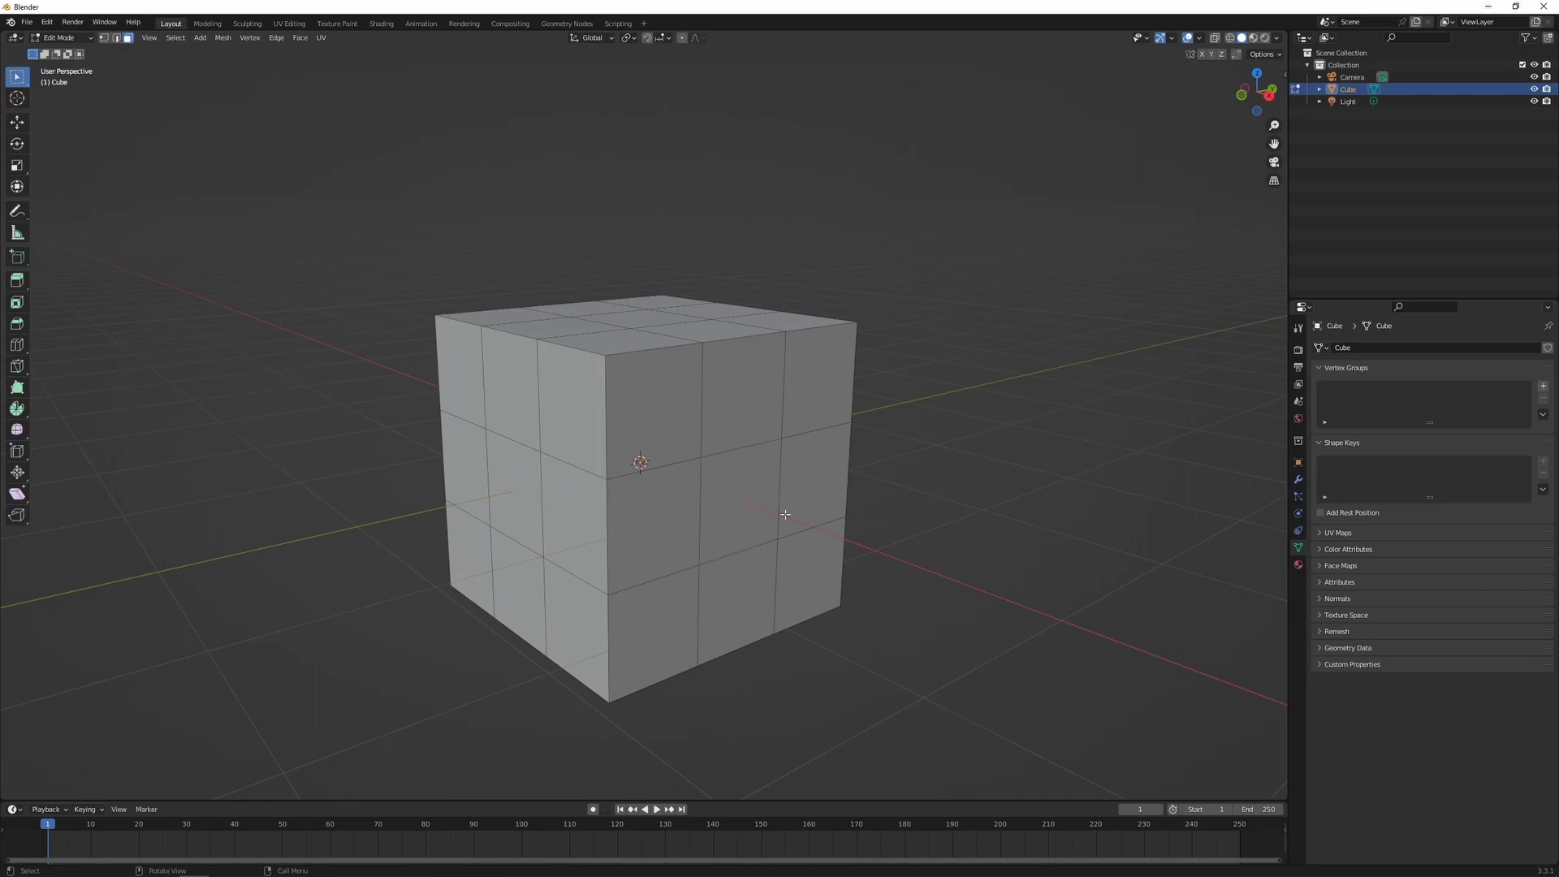
Step: Select the cube's middle horizontal face loop, and in vertex mode select a vertical vertex loop and clear it
left_click(701, 499, "alt")
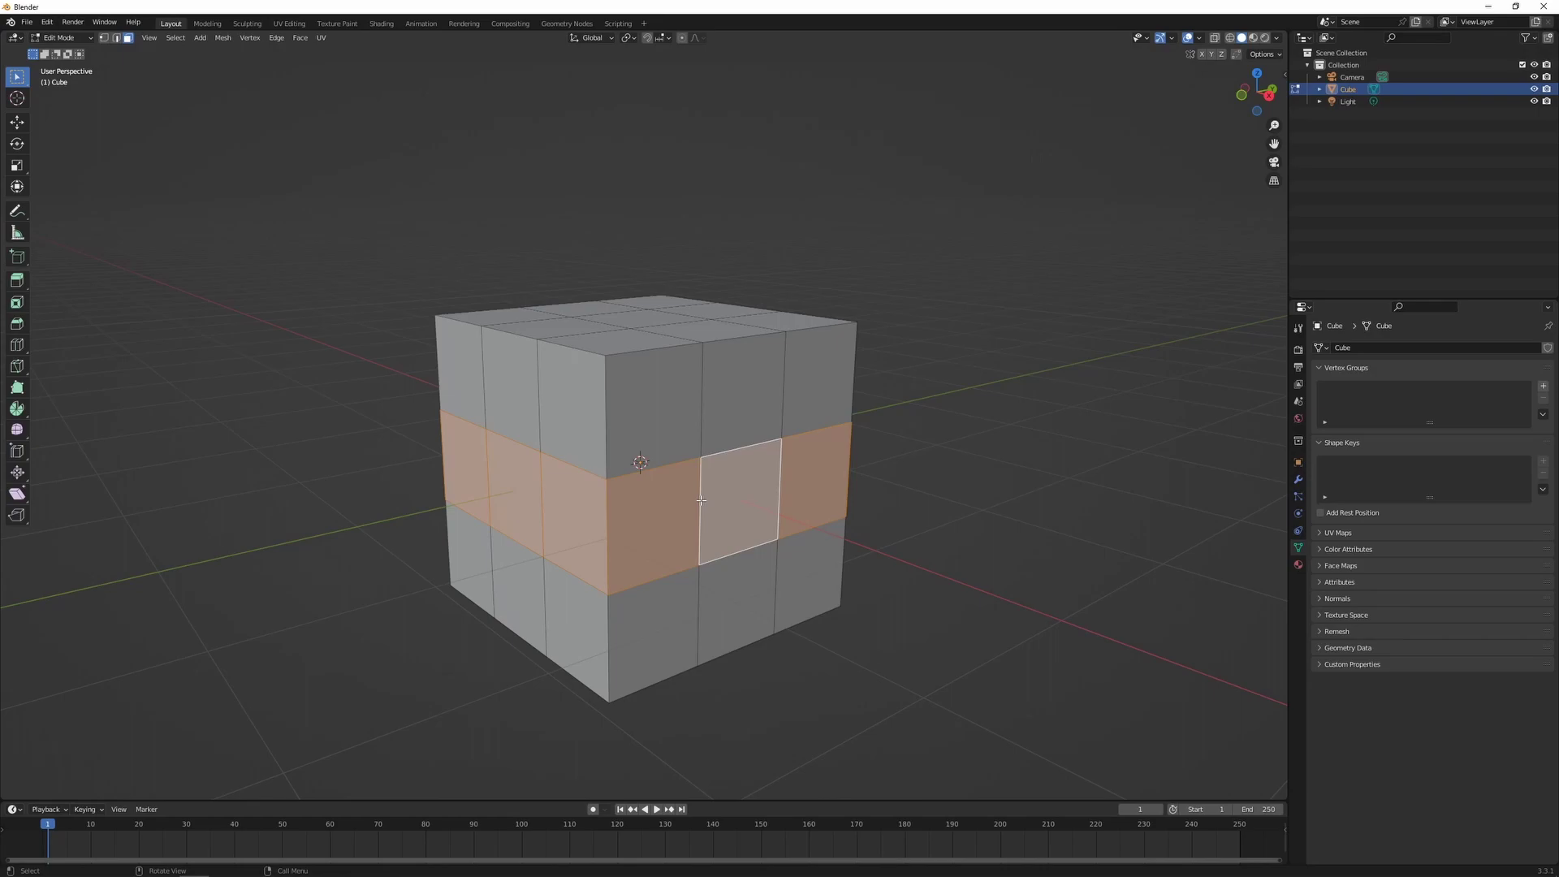
key("1")
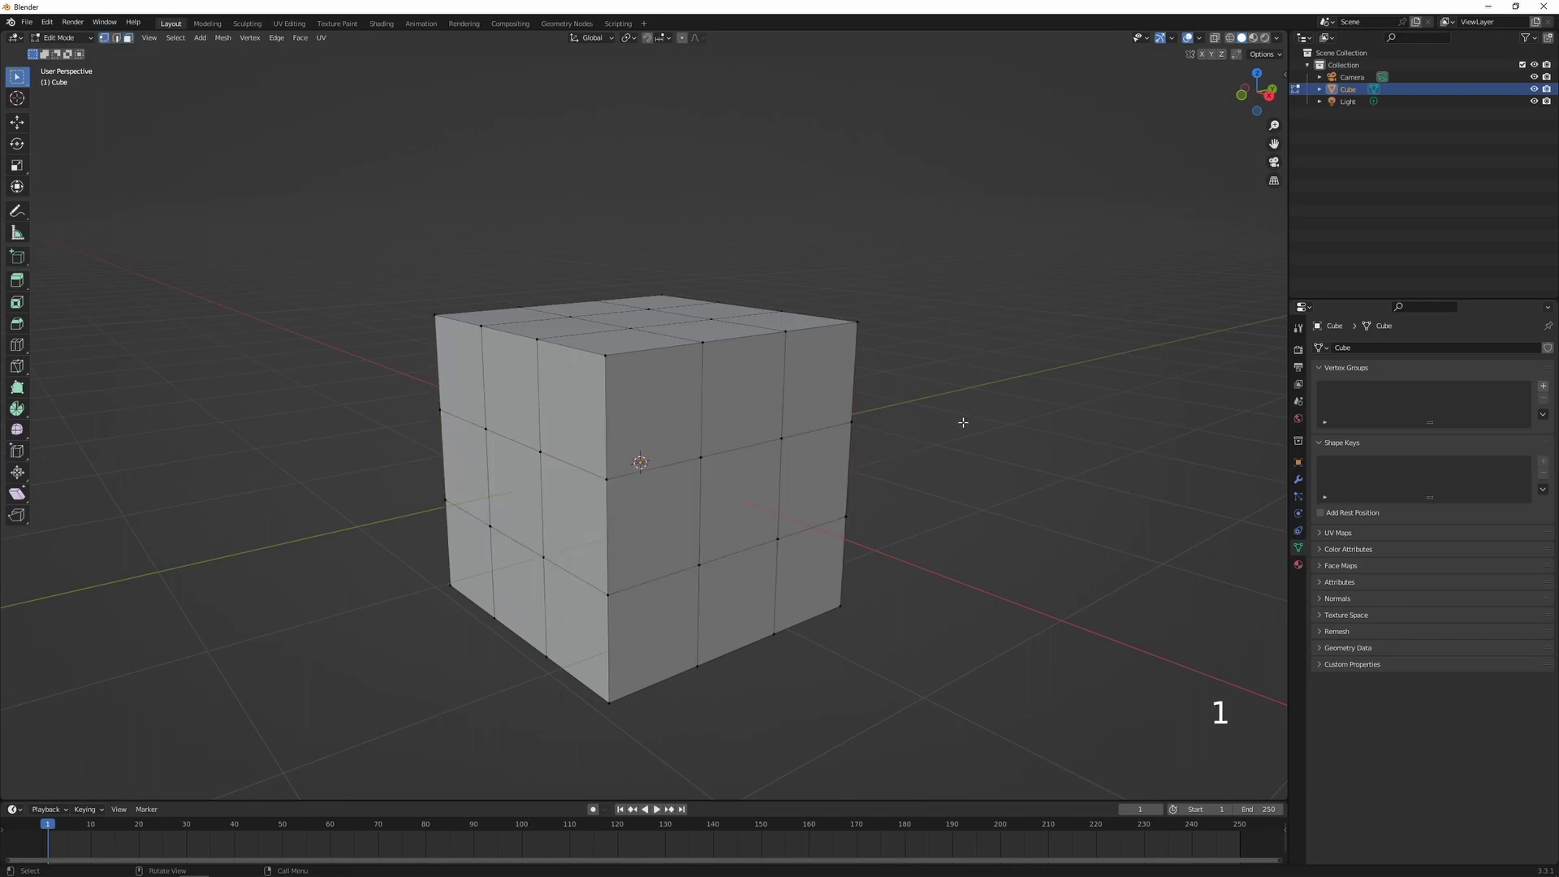
left_click(701, 393, "alt")
left_click(948, 378)
Step: In edge mode, select the upper horizontal edge loop around the cube and clear the selection
key("2")
left_click(731, 452, "alt")
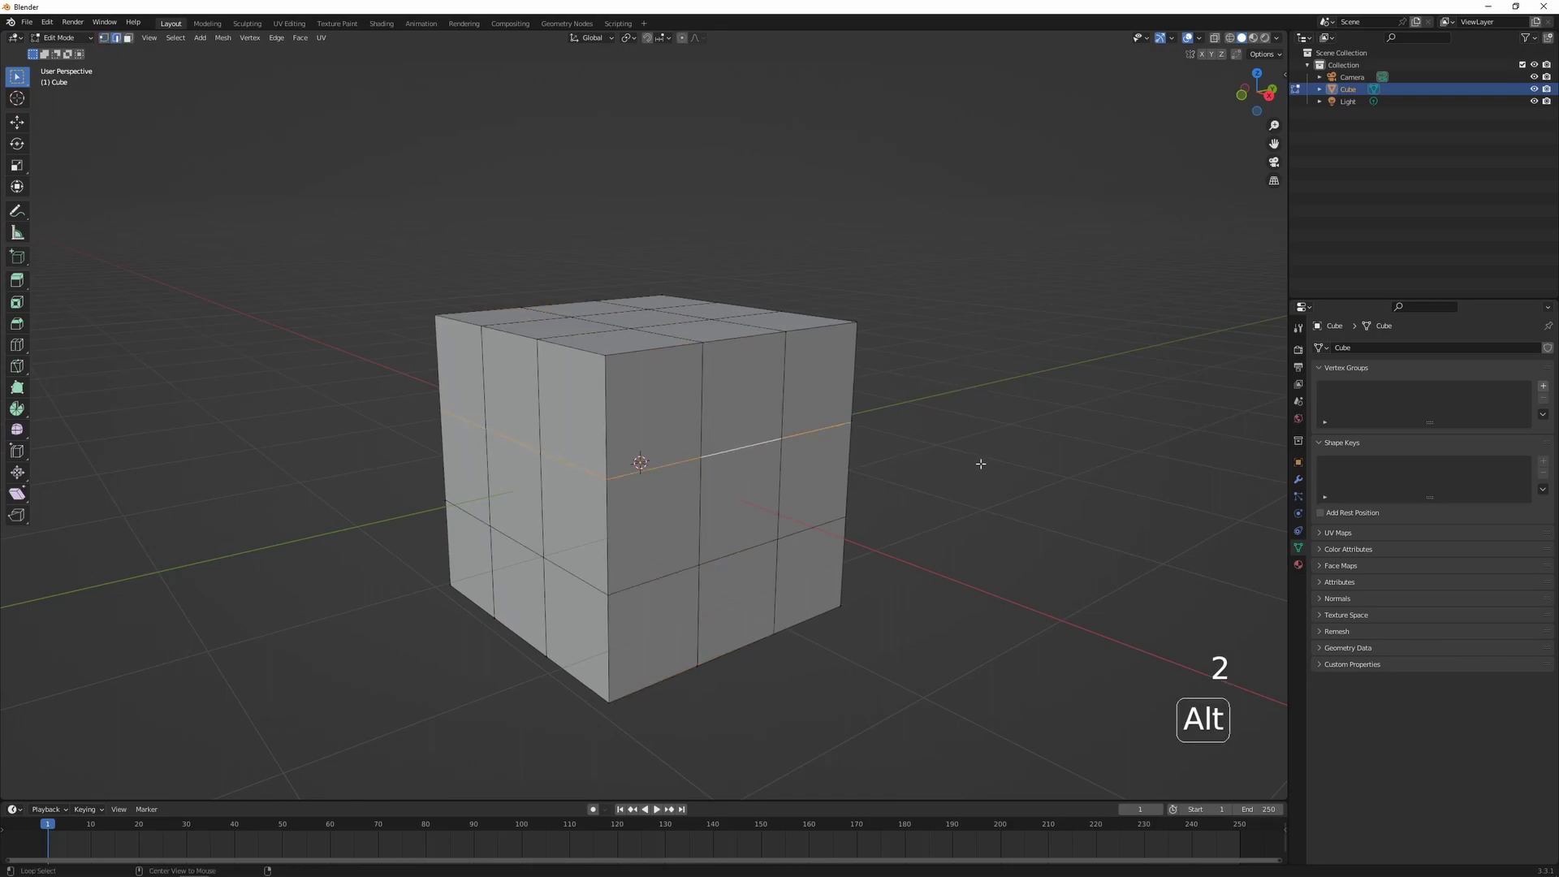
left_click(942, 461)
Step: In vertex mode, select the shortest path along the upper horizontal cut between the right-hand side's two corner edges, and clear it
key("1")
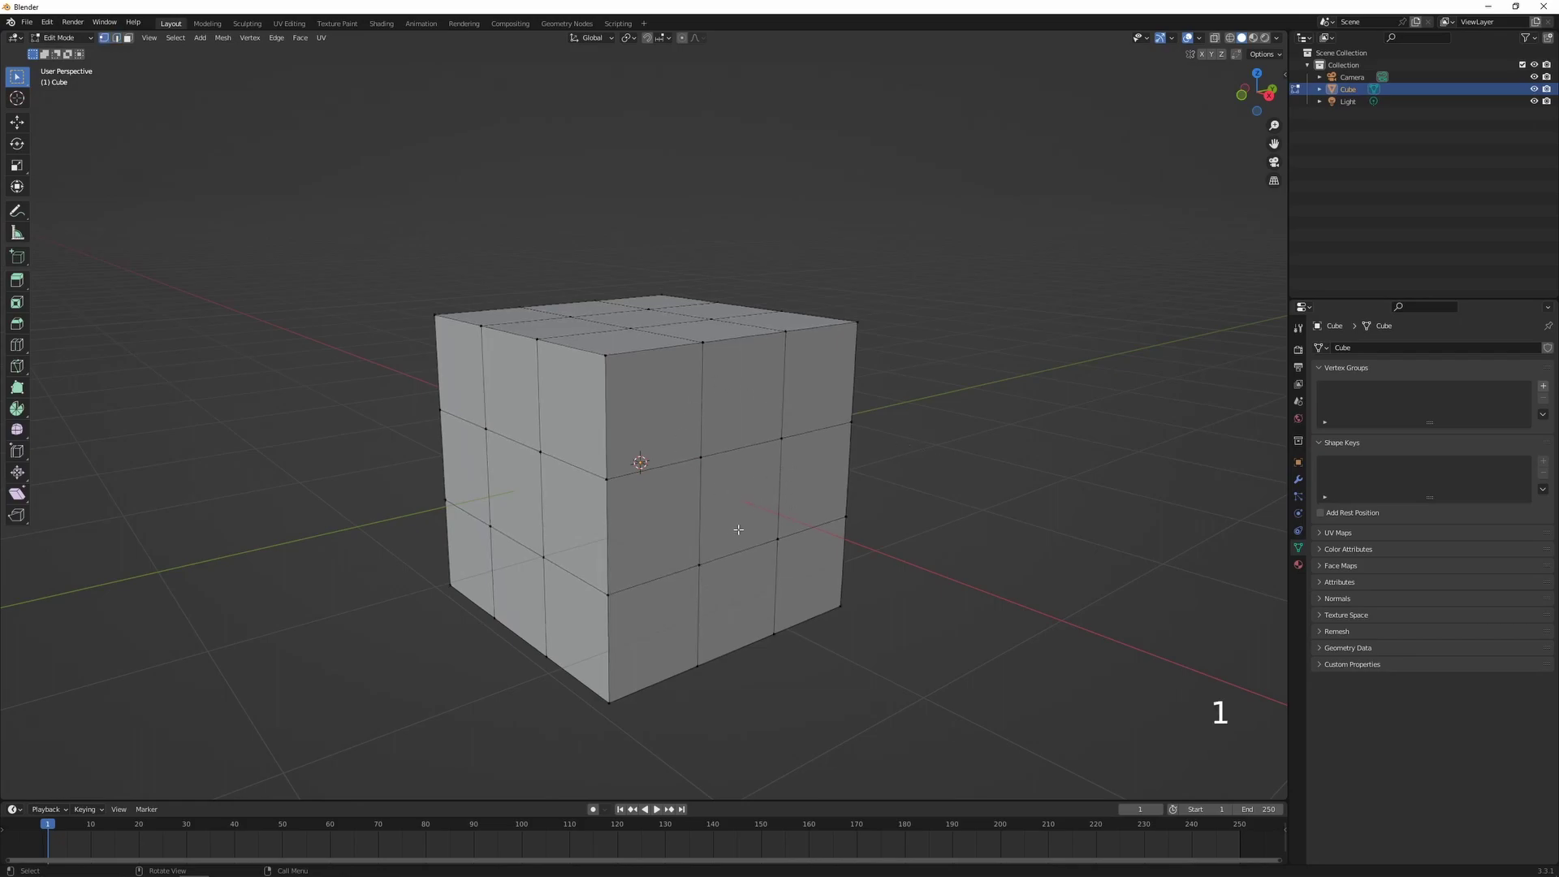
left_click(623, 476)
key("ctrl")
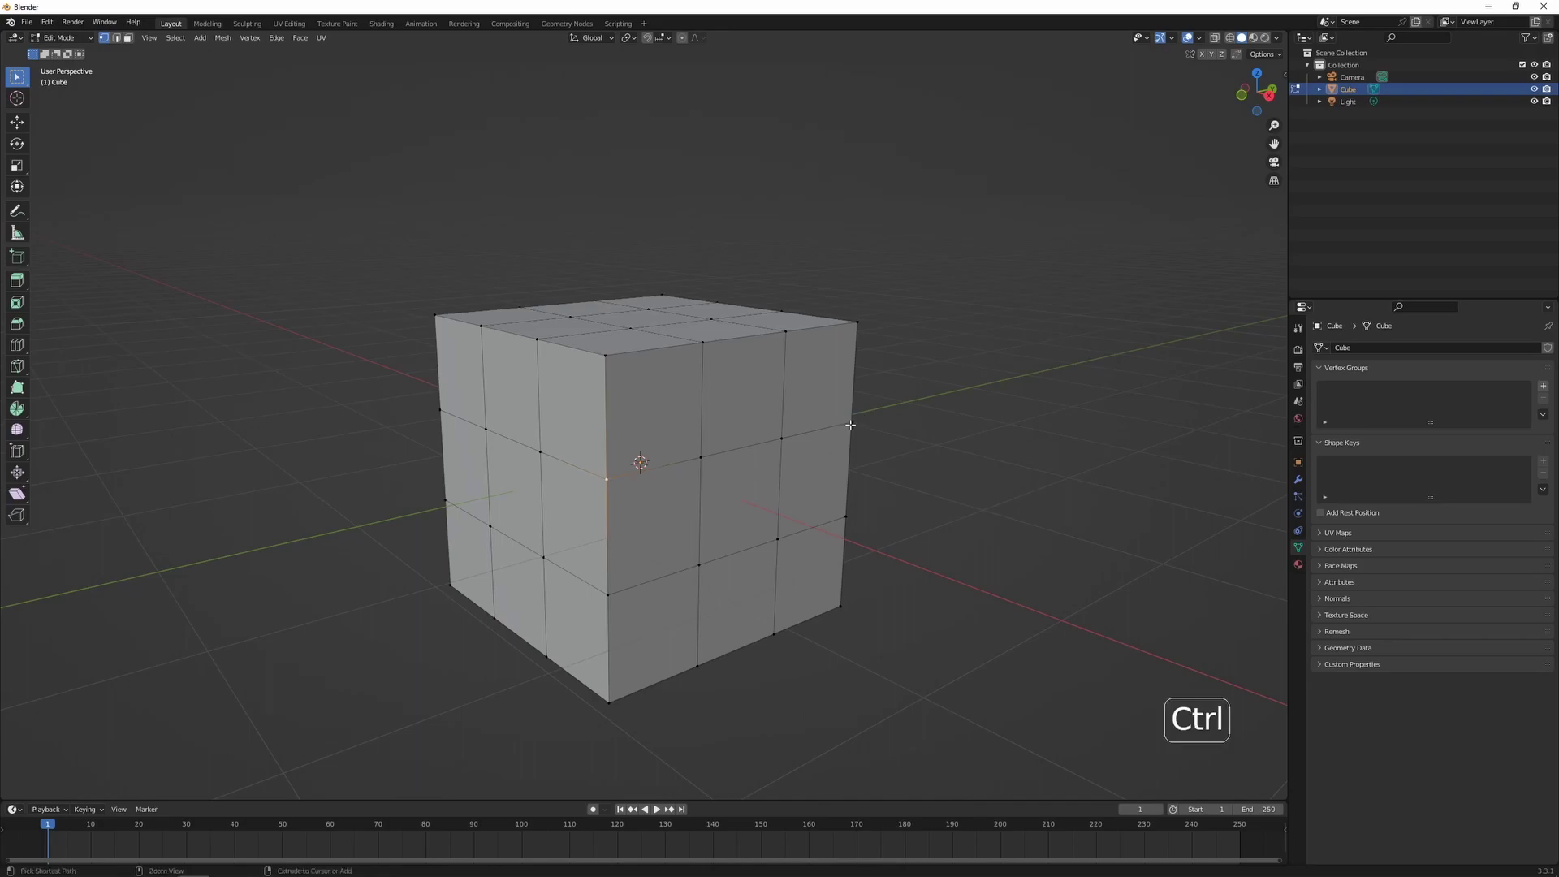
left_click(851, 425, "ctrl")
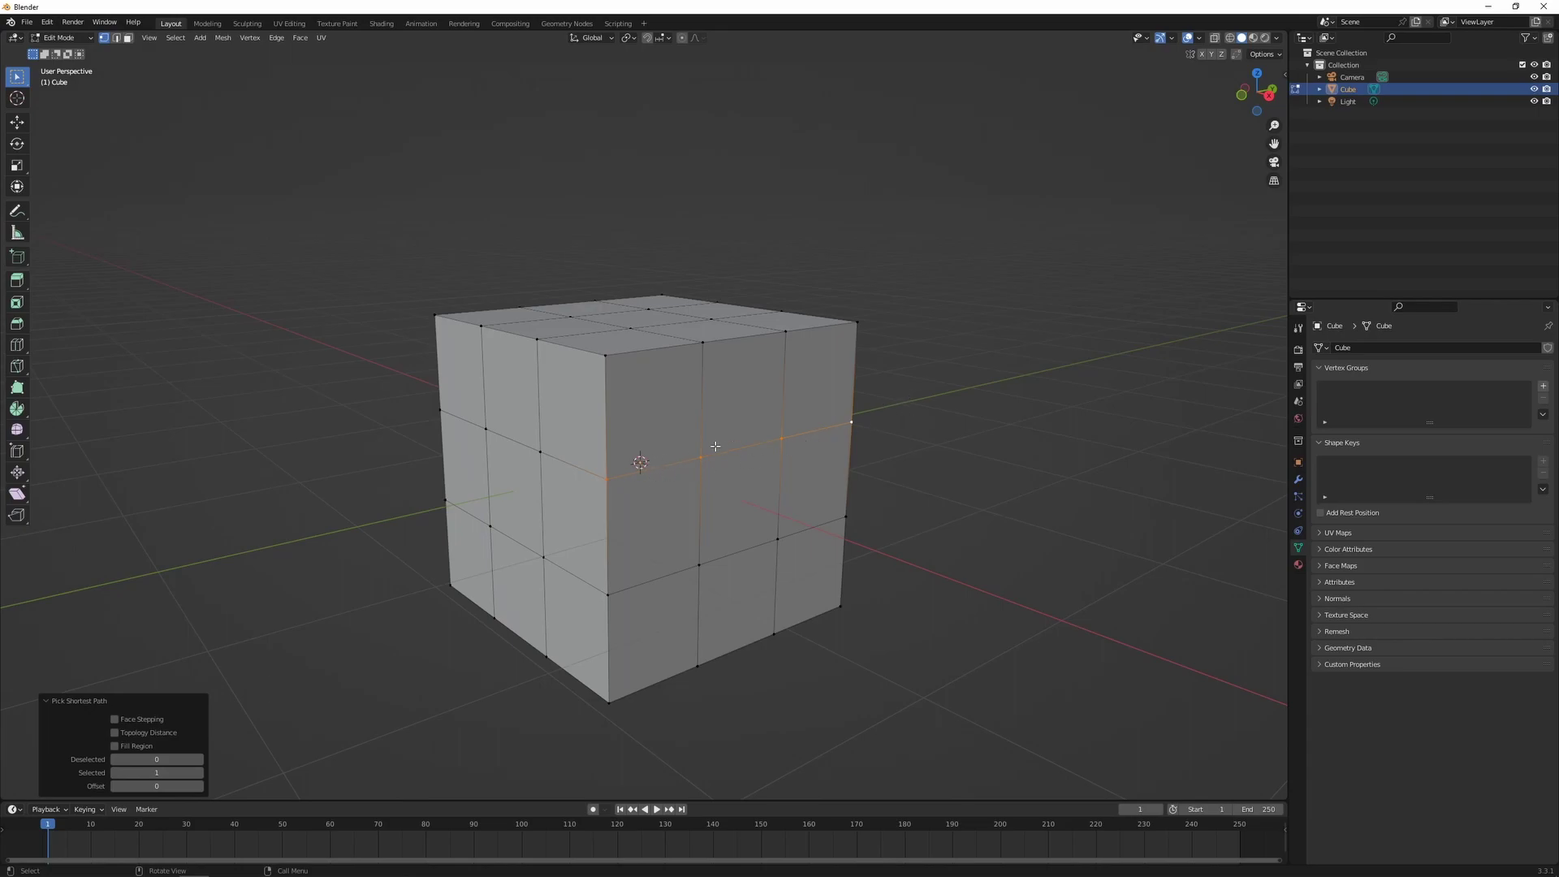
left_click(944, 396)
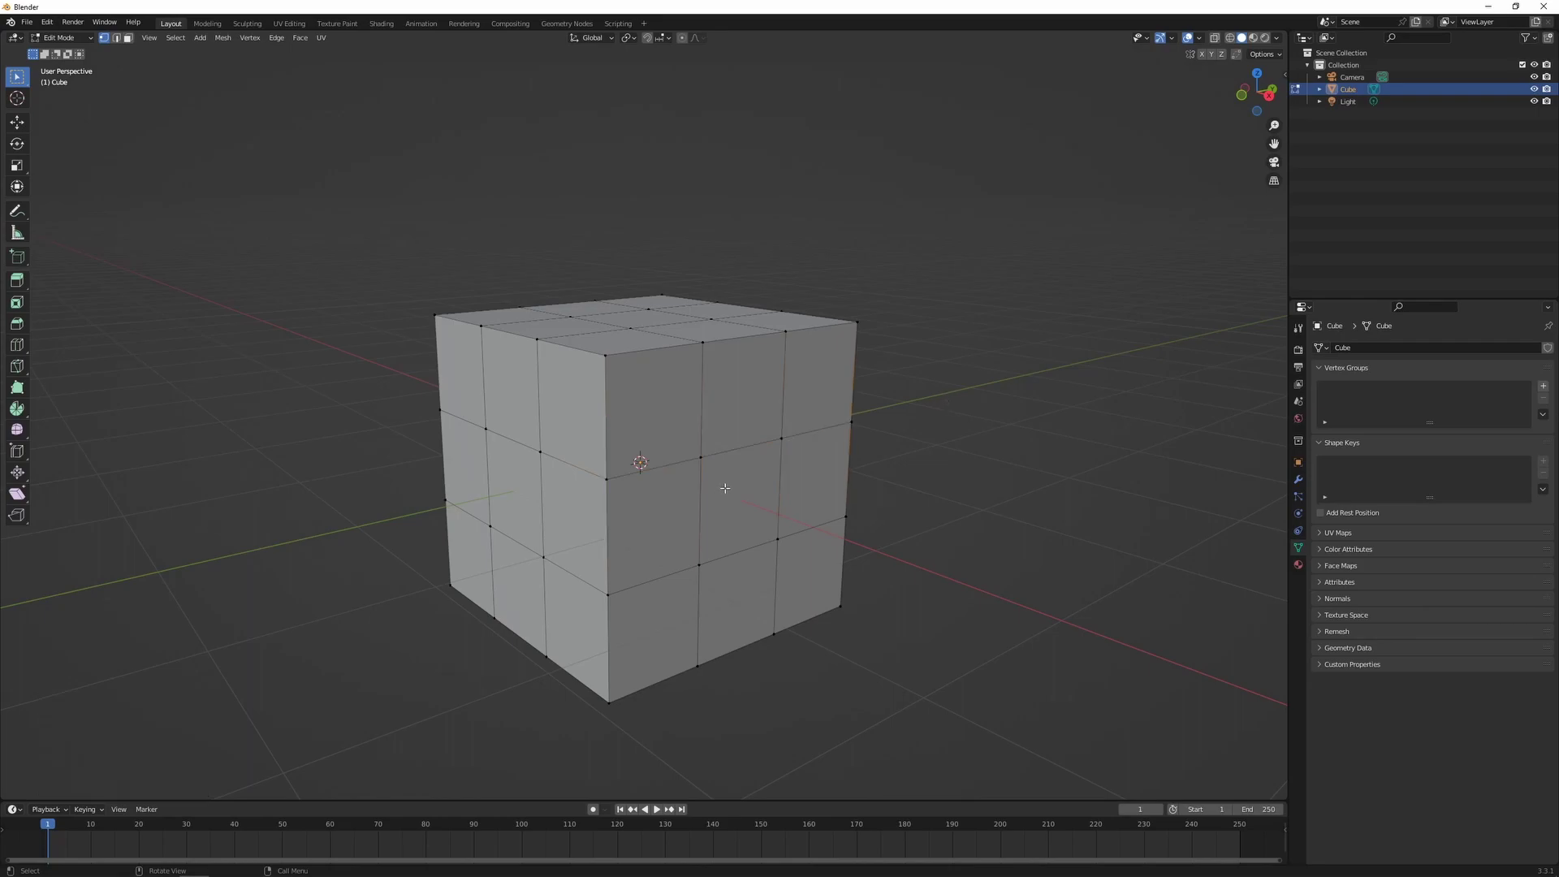
Step: In face mode, select the right-hand side's centre face, extend it with Select Similar by Area, and deselect everything
key("3")
left_click(739, 497)
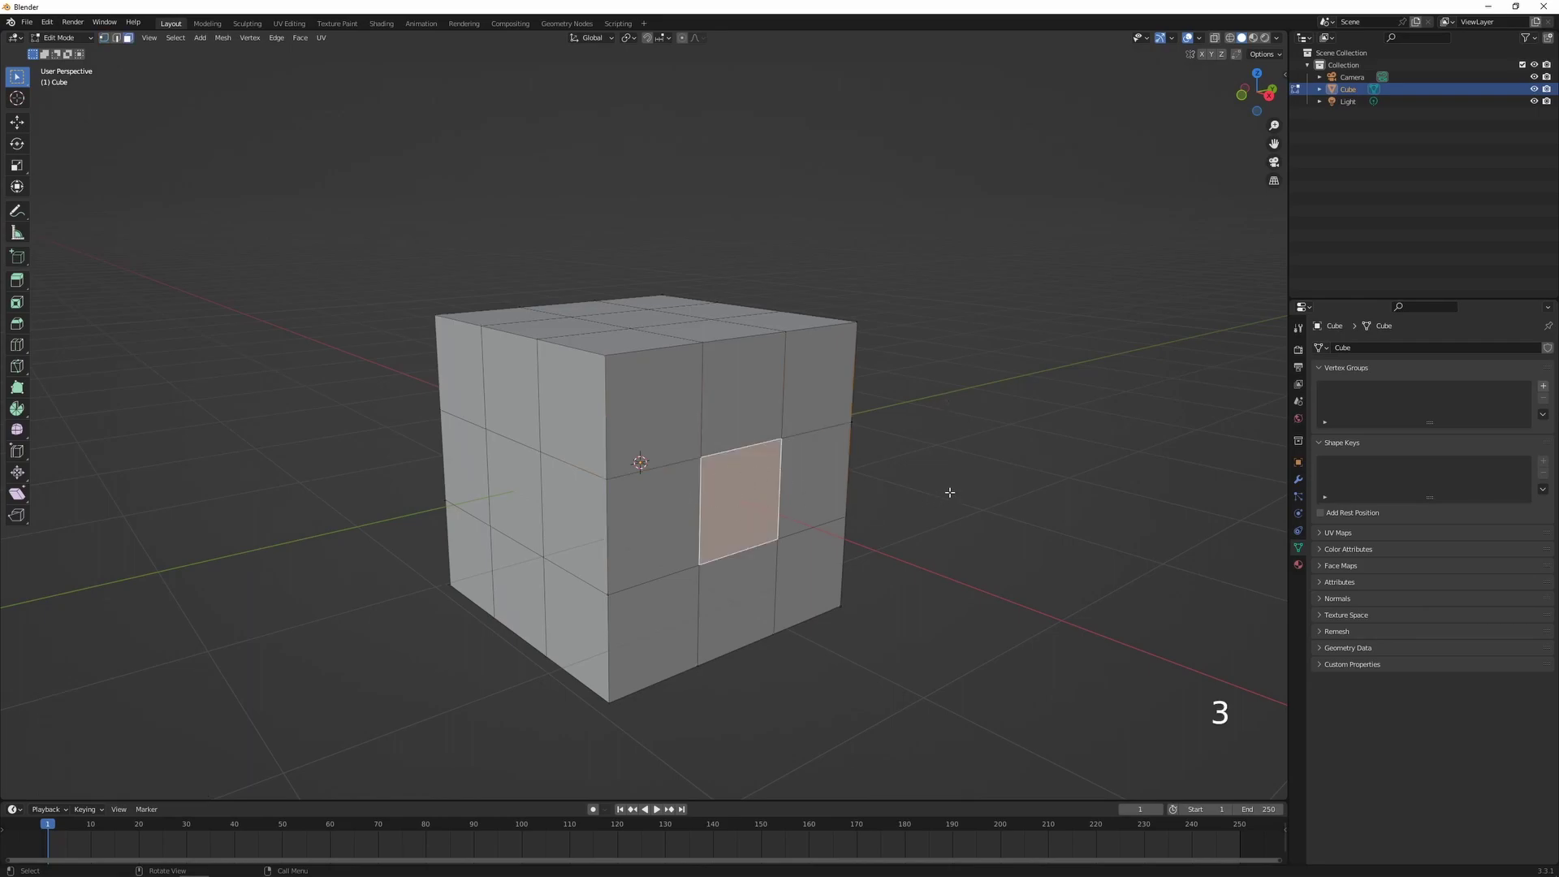
key("shift+g")
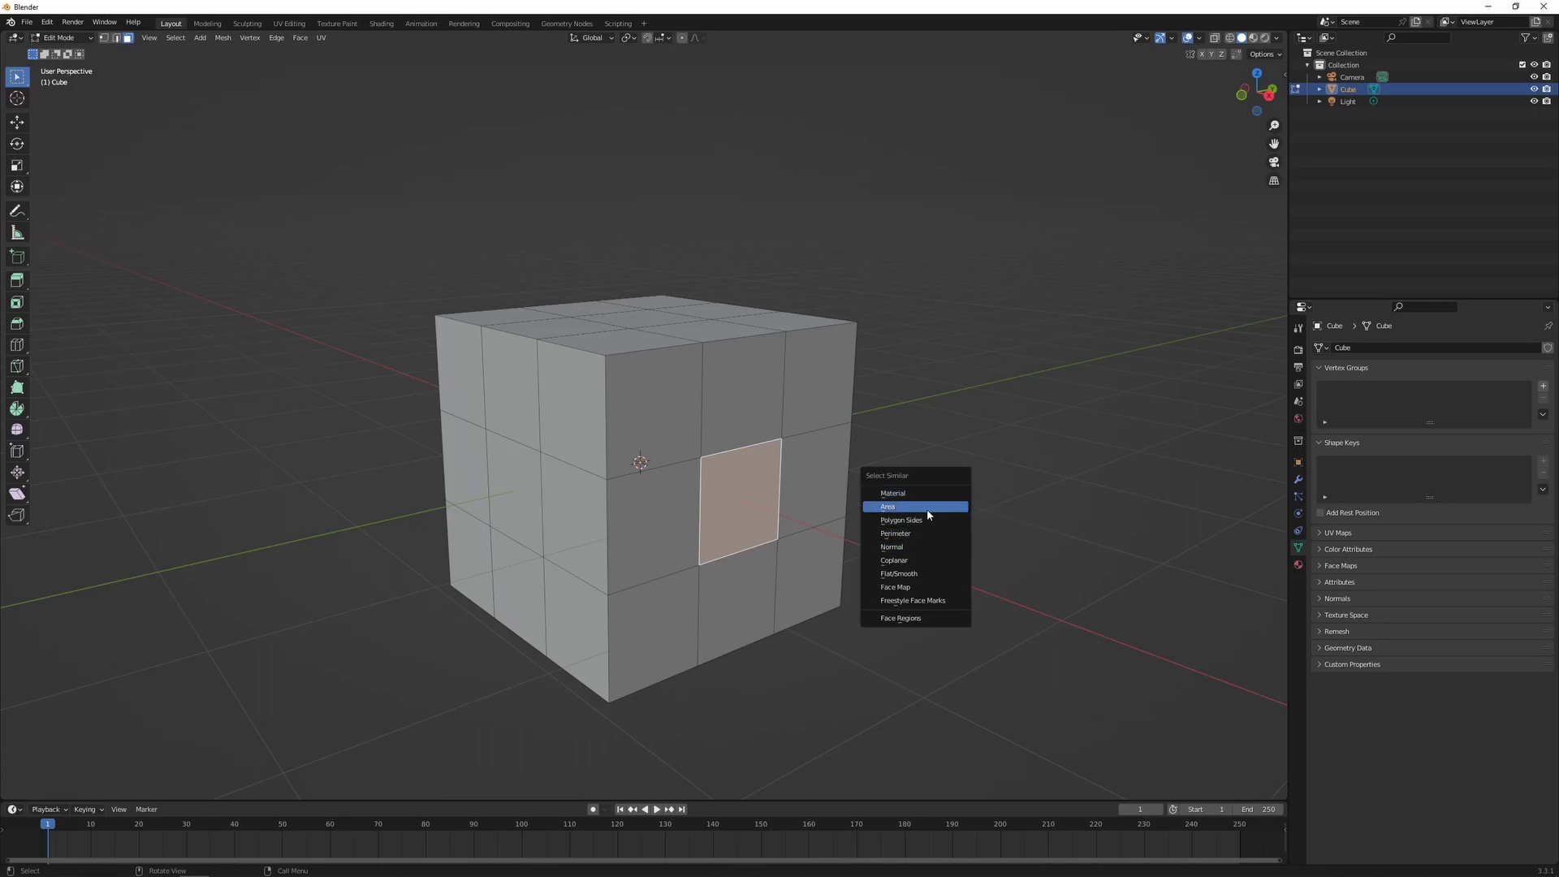
left_click(930, 509)
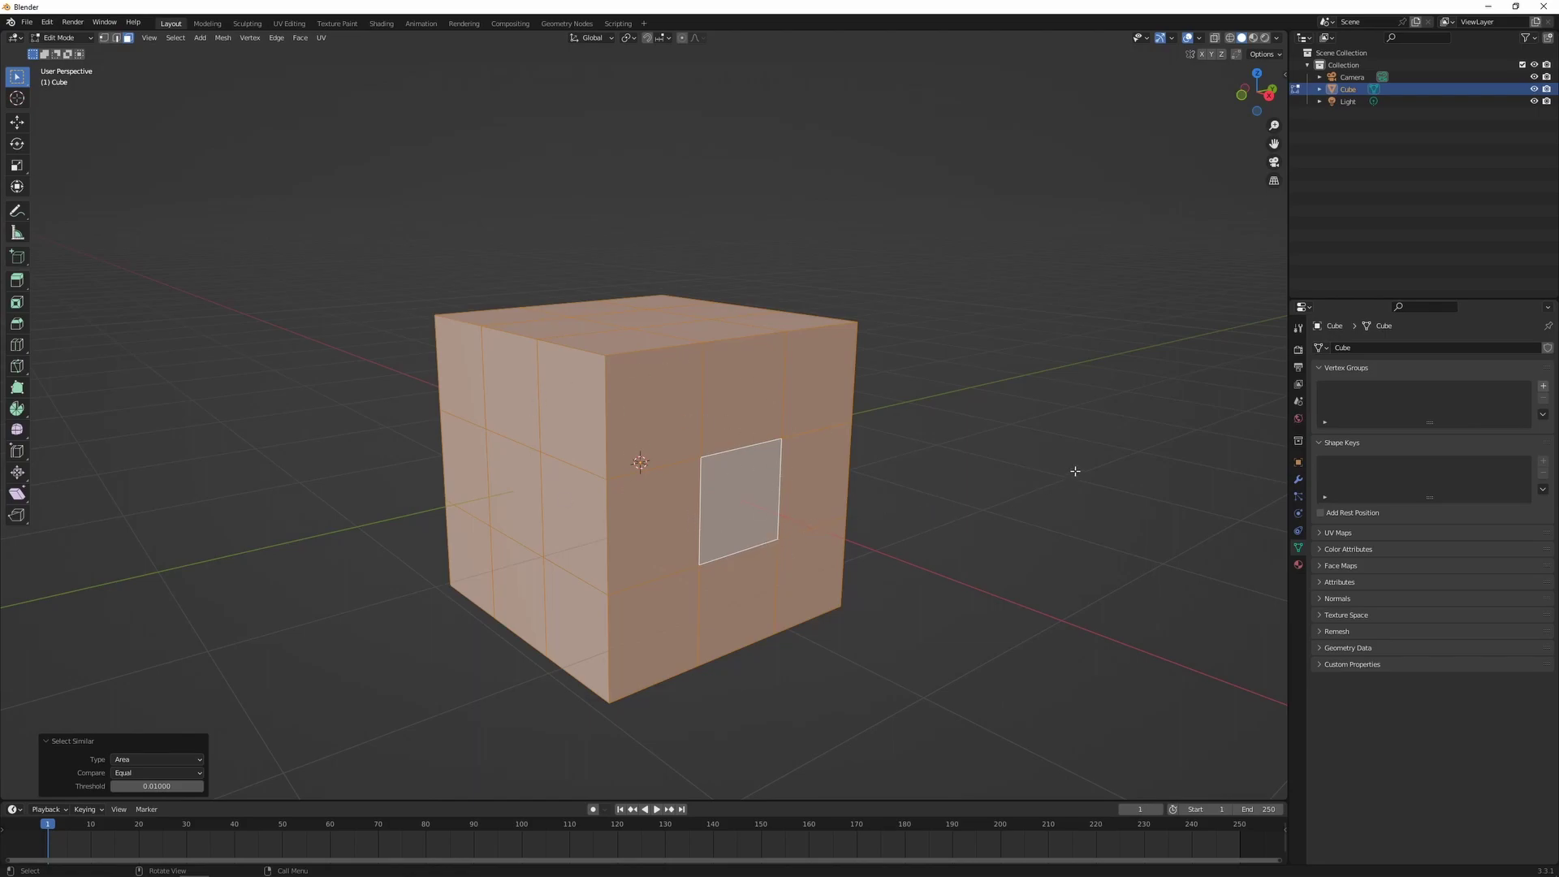
key("alt+a")
Step: Select random faces of the cube with a ratio of 0.5 and deselect everything
left_click(171, 39)
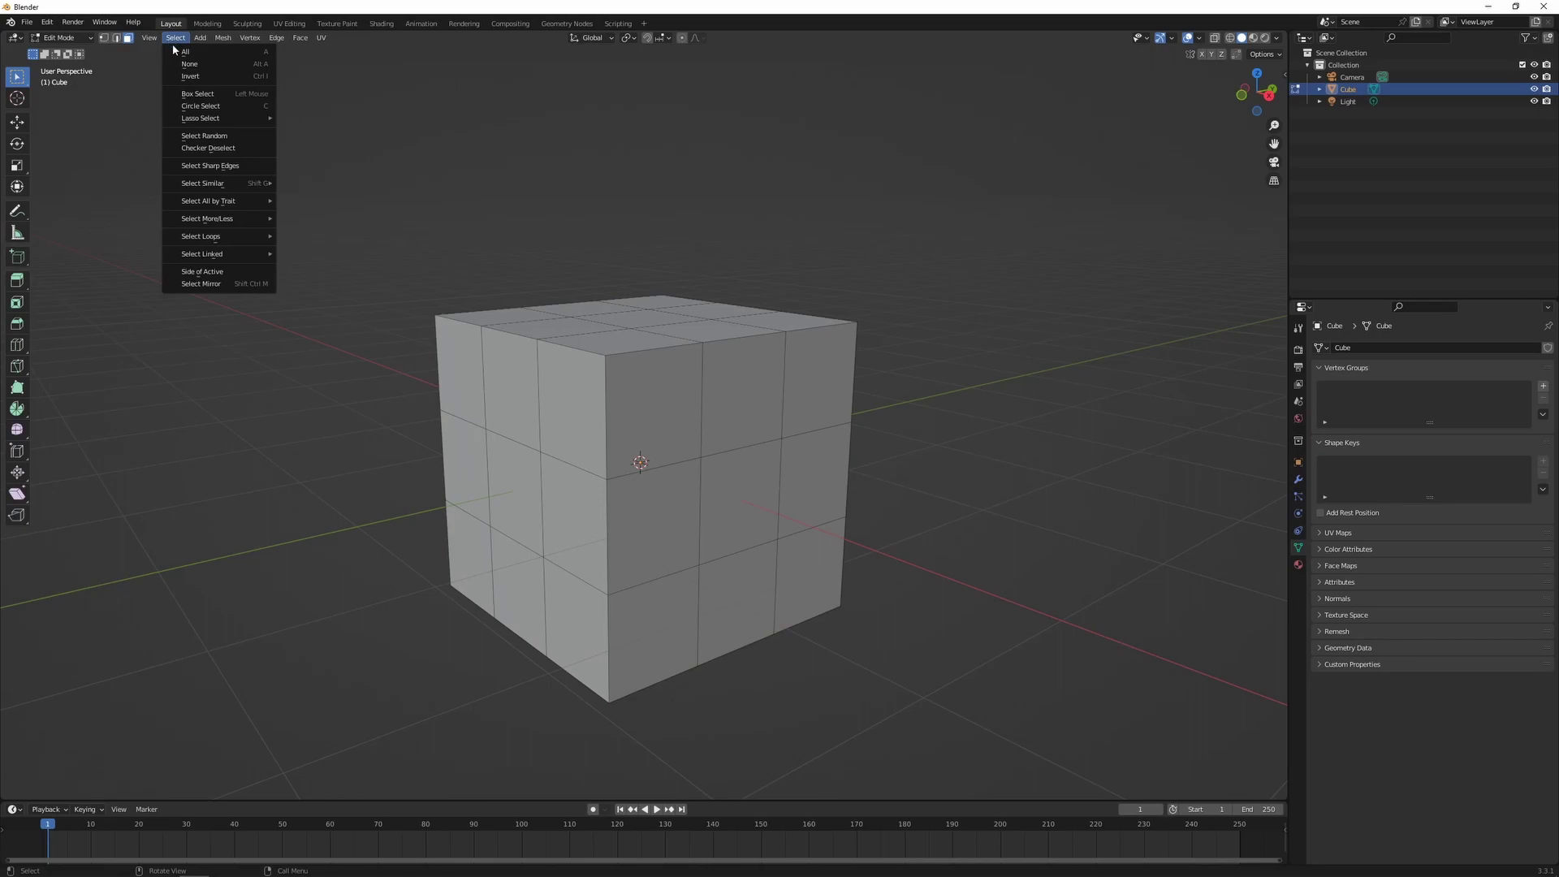
left_click(207, 135)
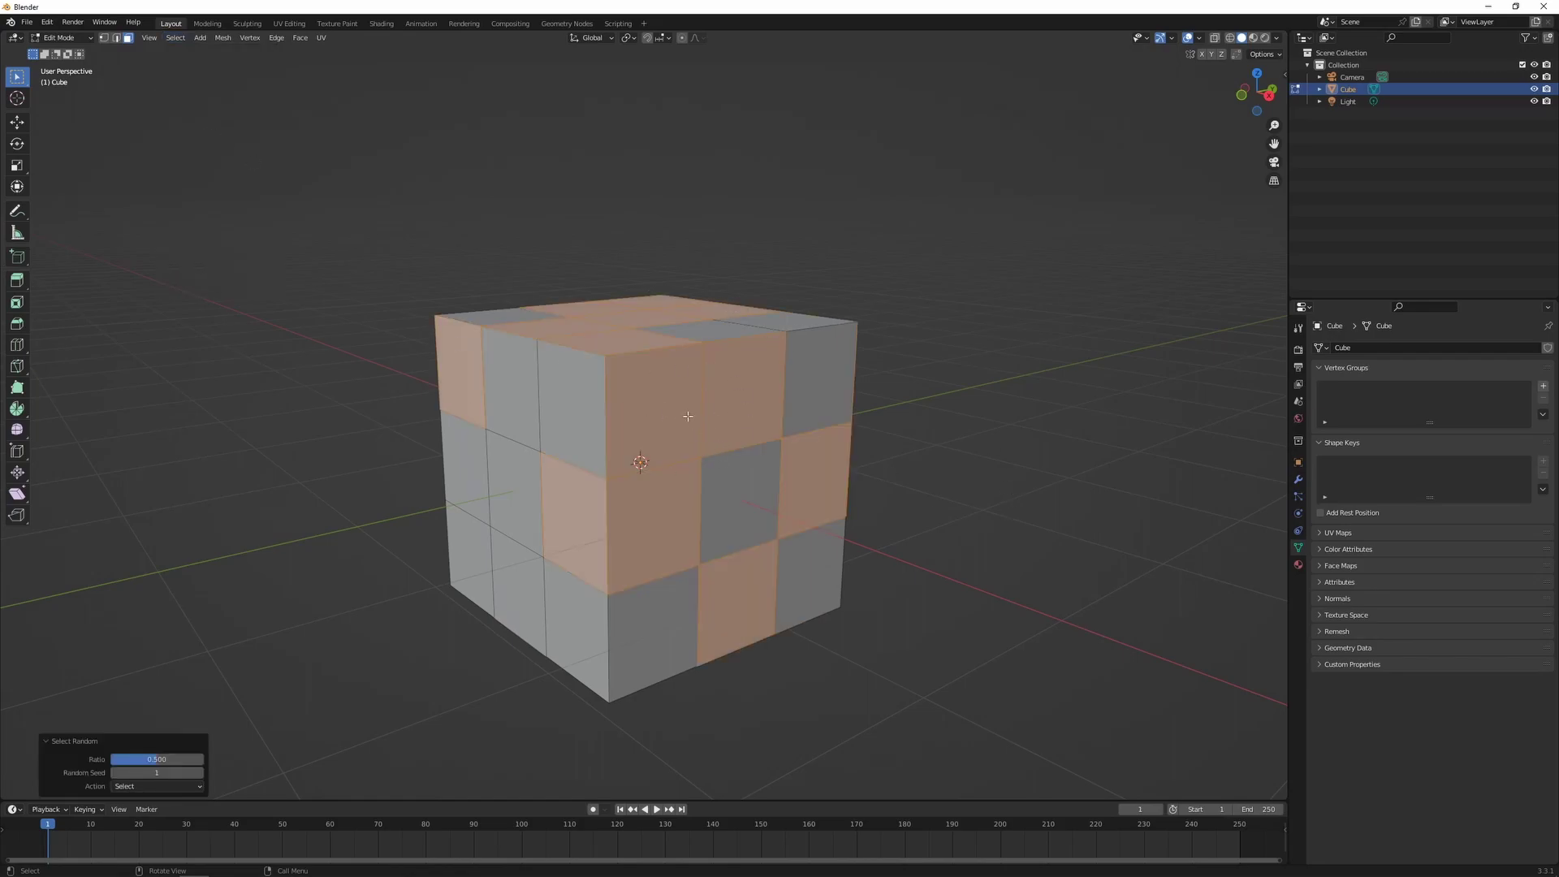
key("alt+a")
left_click(175, 37)
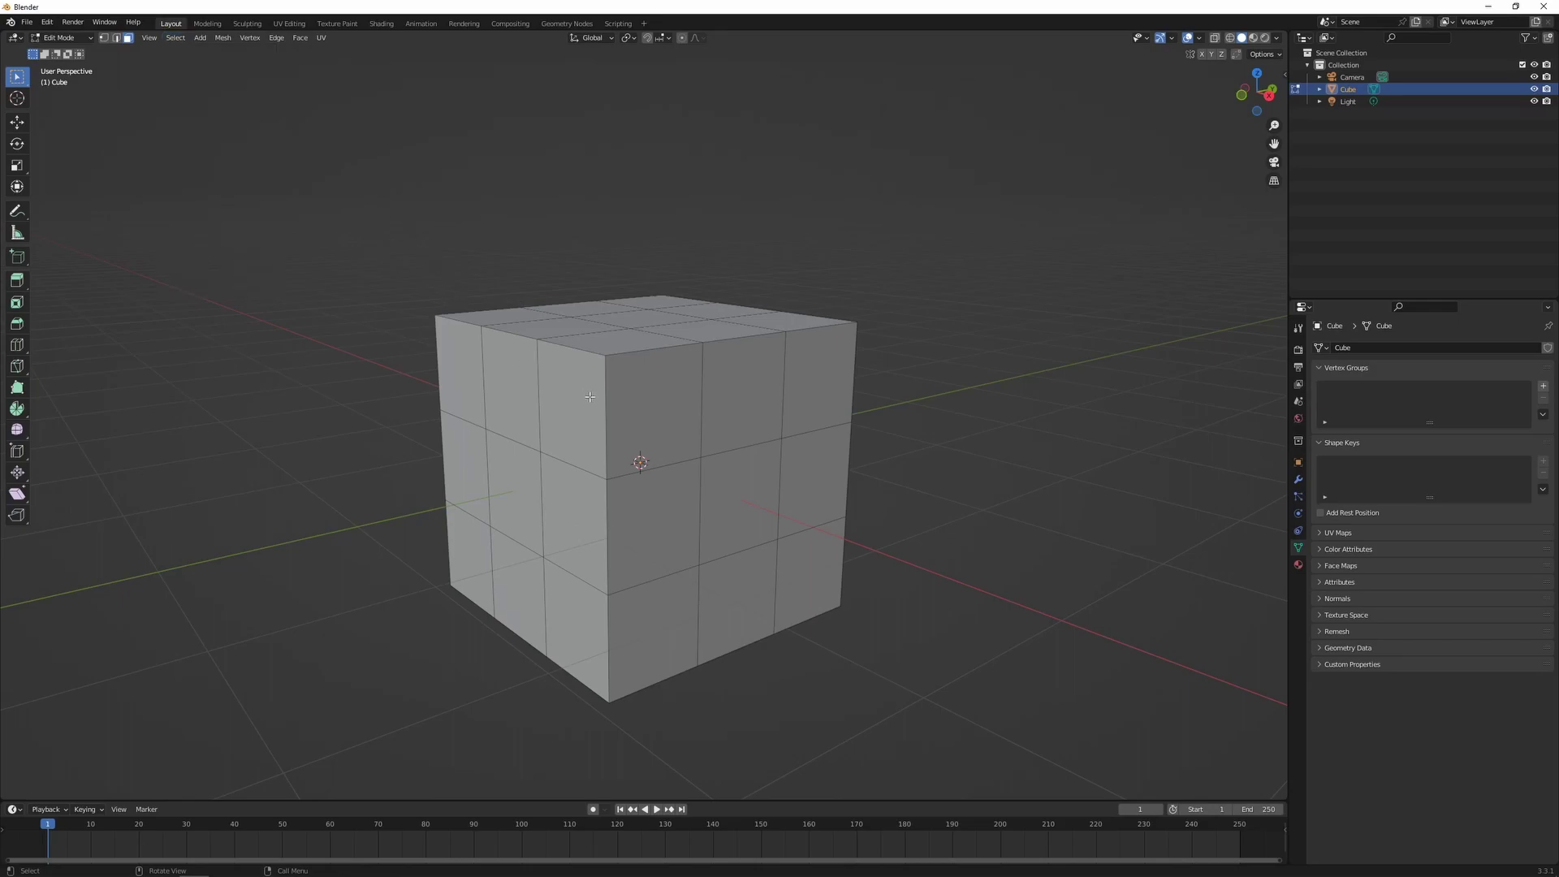
Step: Select all of the cube's faces, apply Checker Deselect with 1 deselected and 1 selected, and clear the selection
key("a")
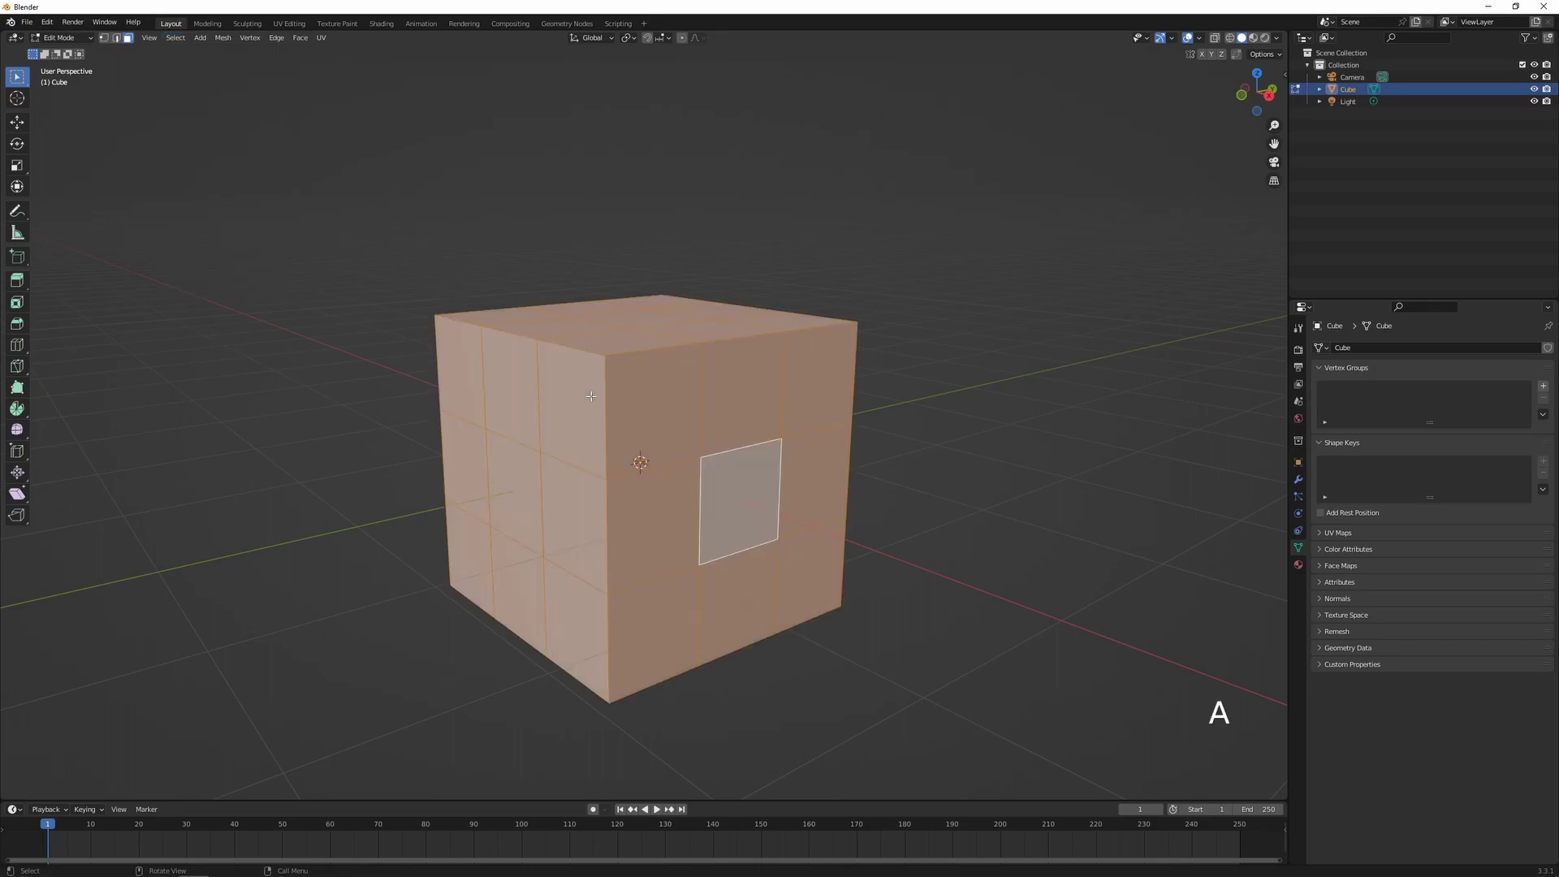
left_click(175, 37)
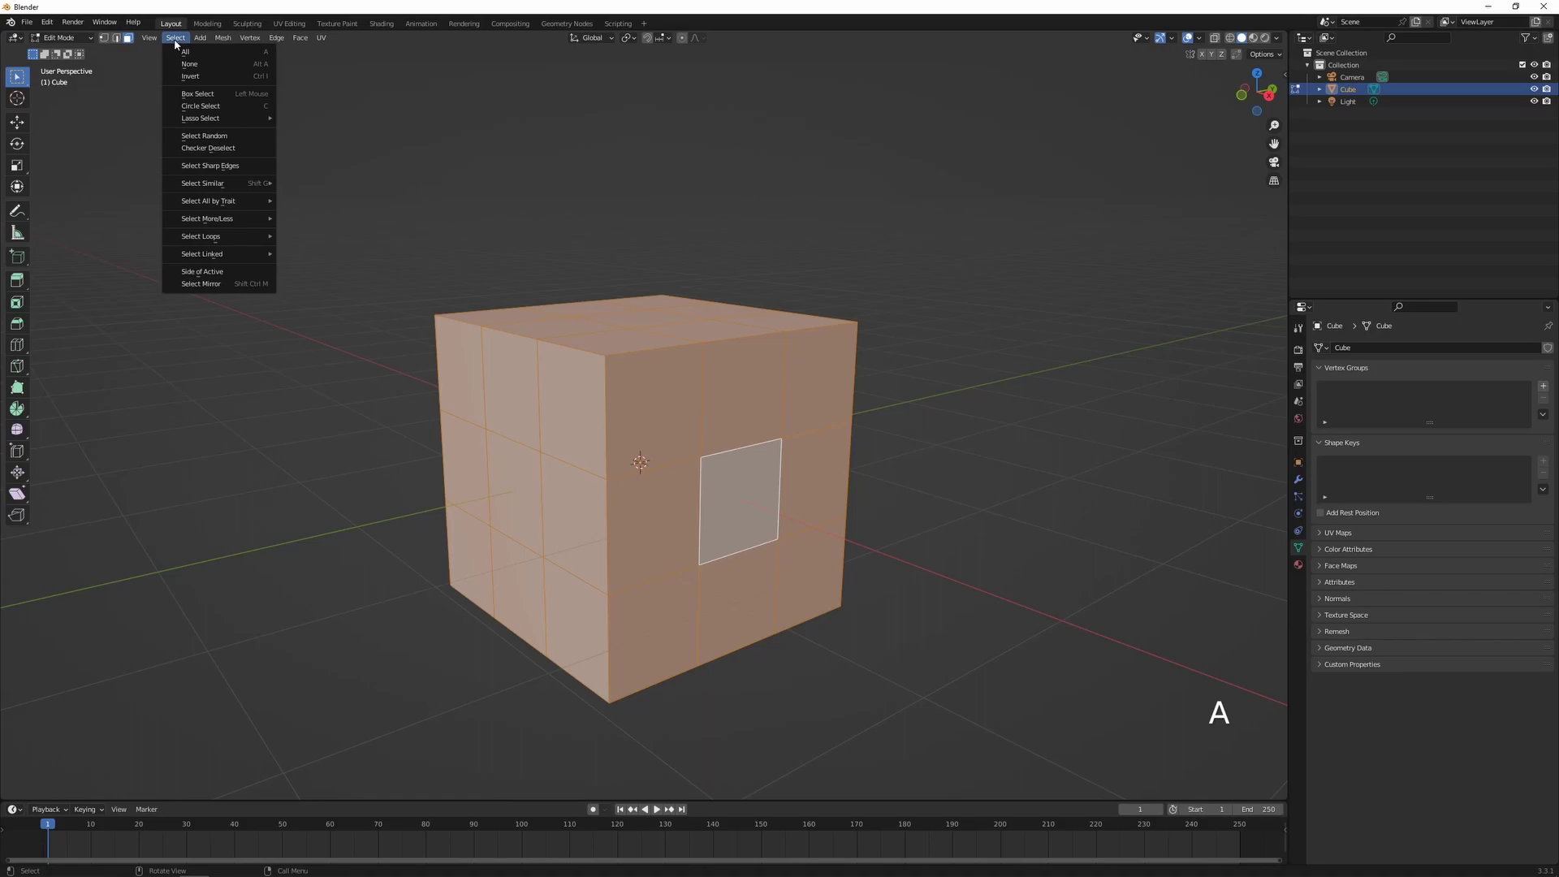
left_click(188, 140)
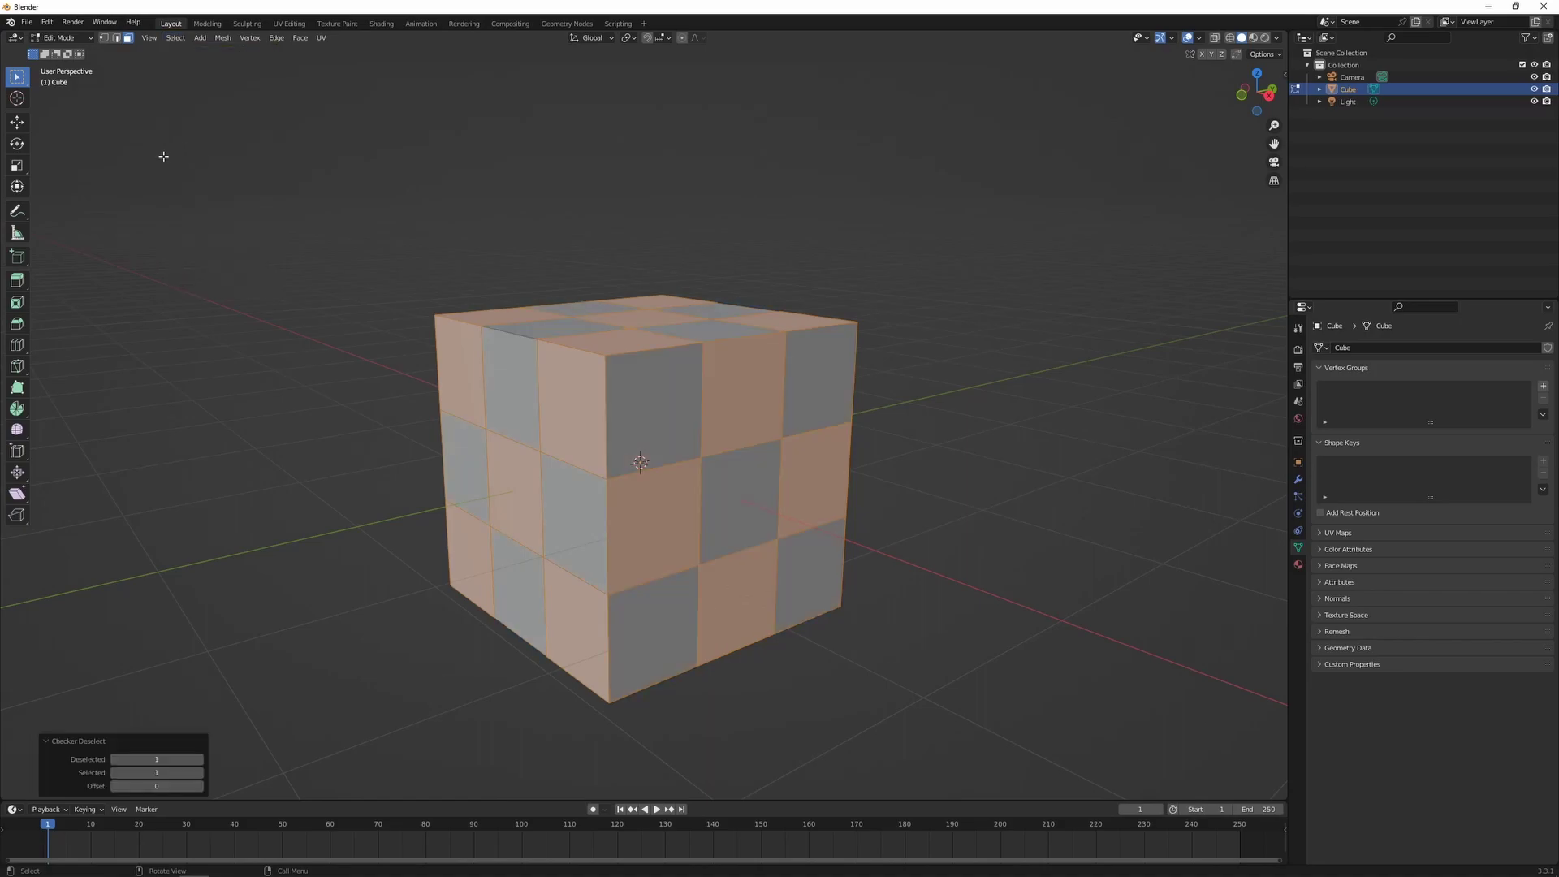
left_click(485, 265)
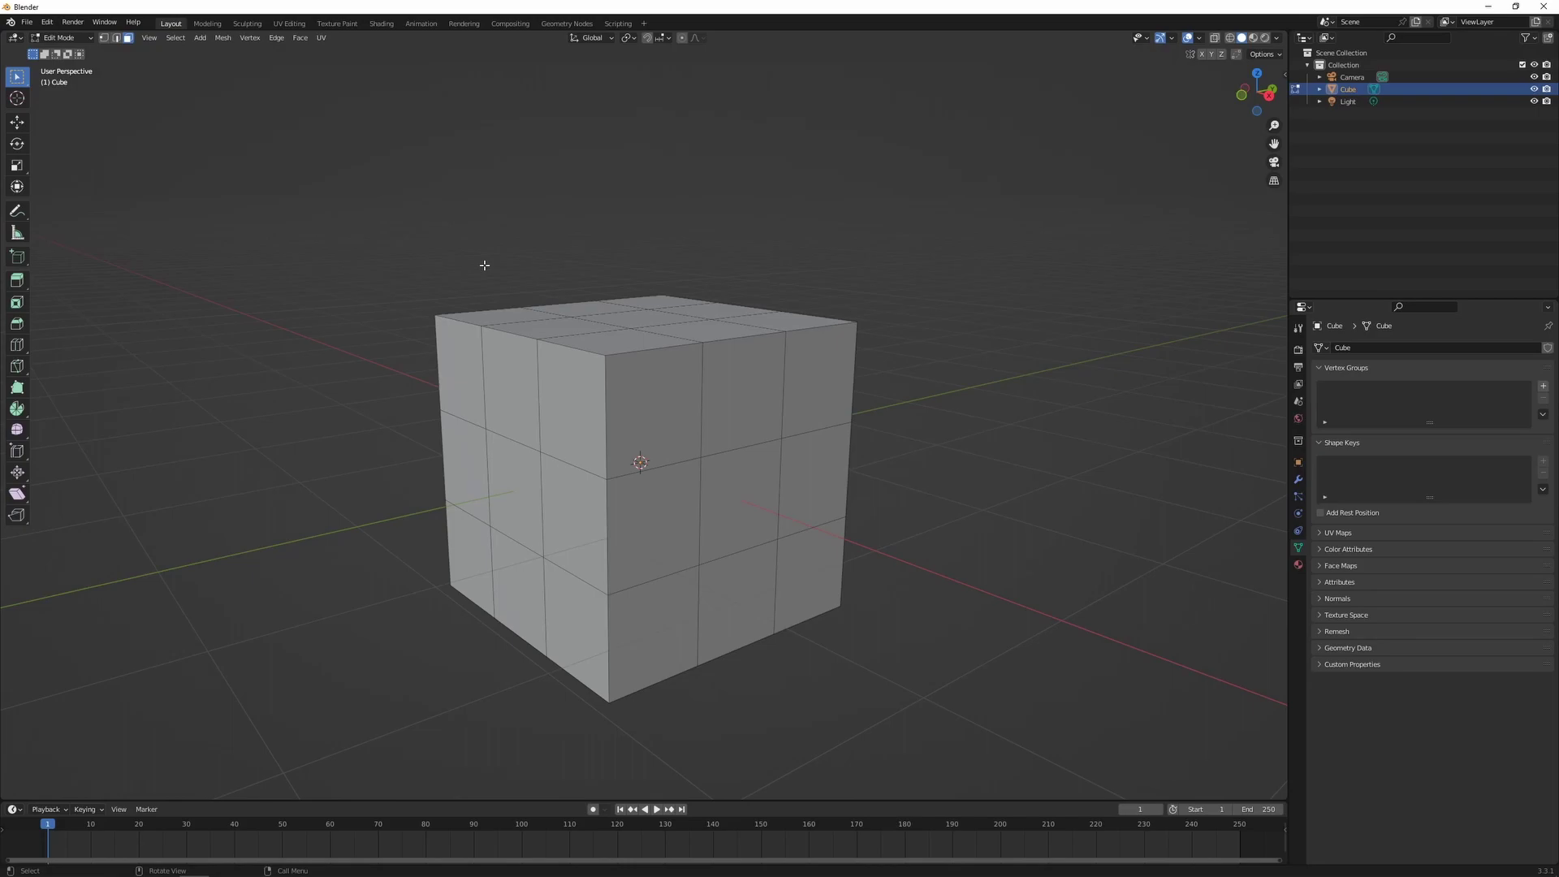
Step: In vertex mode, run Select All by Trait with the Non Manifold option on the cube
key("1")
left_click(174, 38)
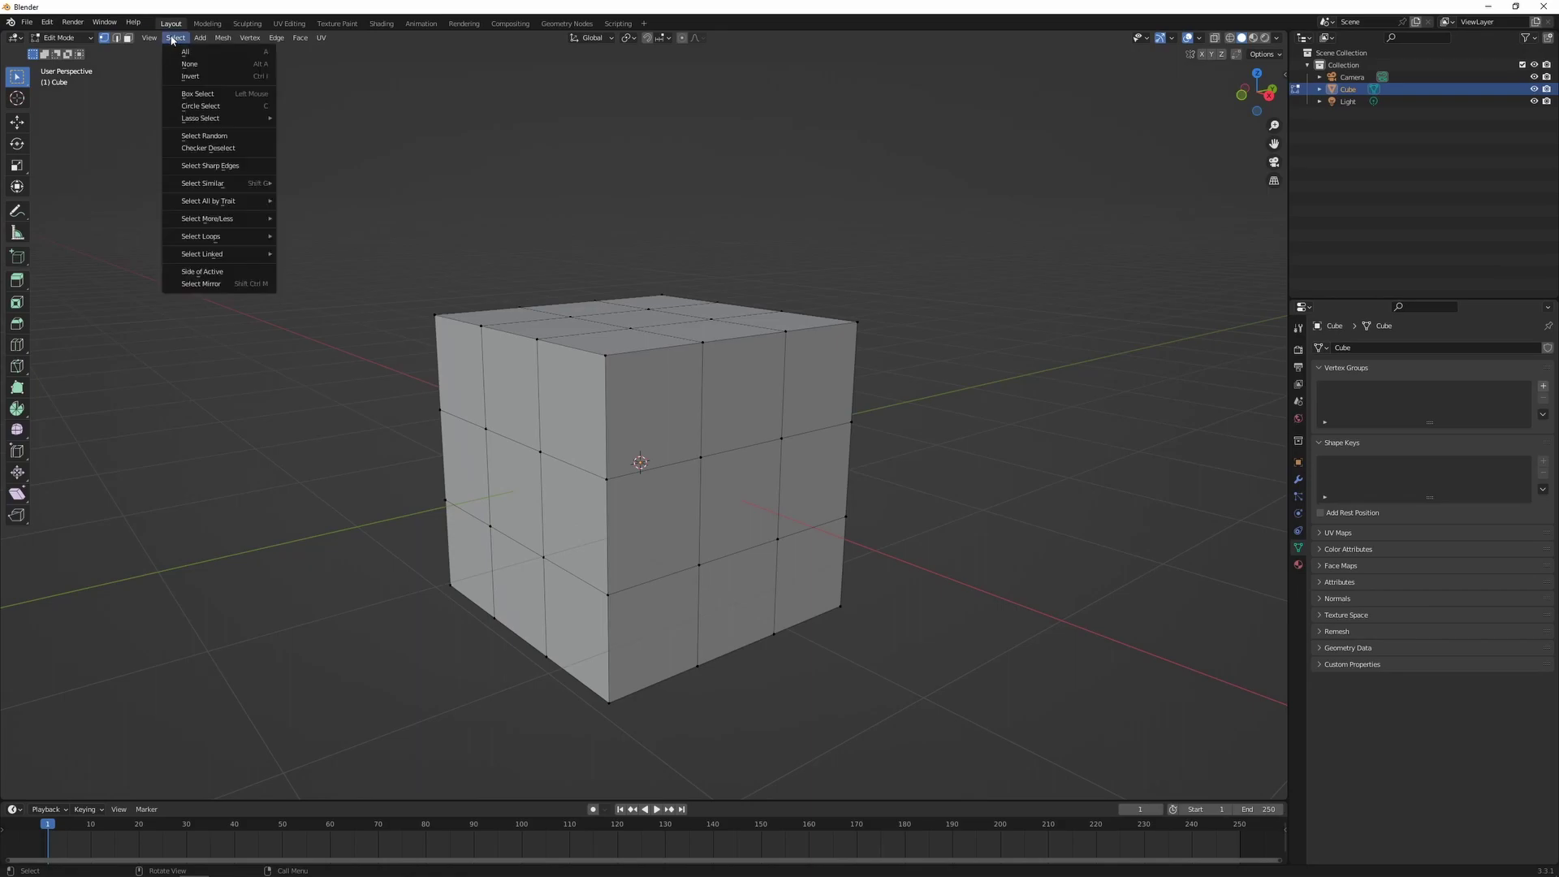
mouse_move(254, 208)
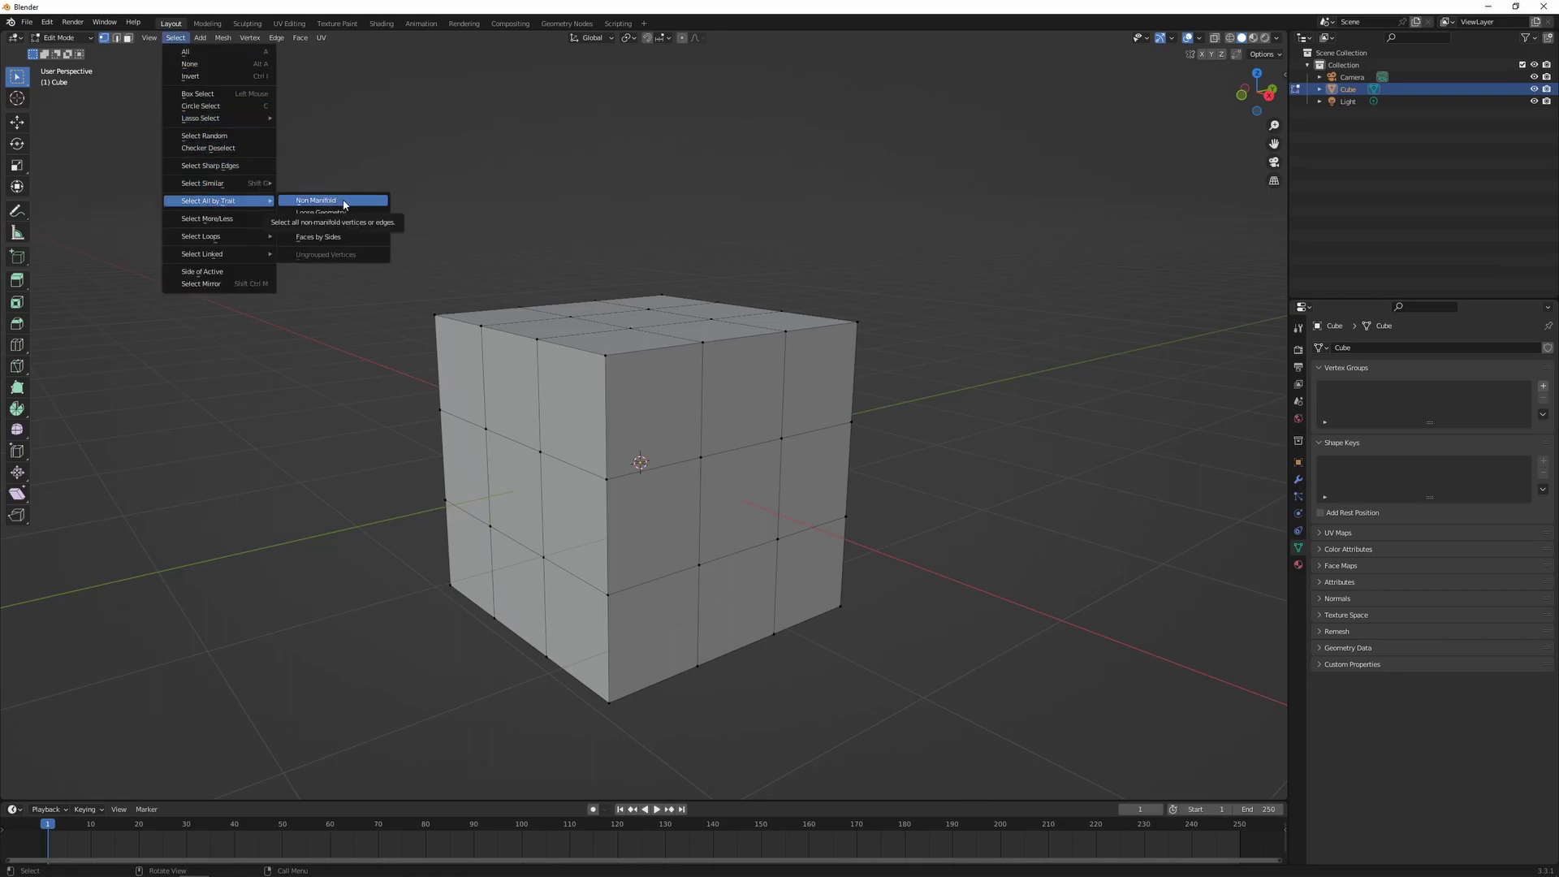
left_click(349, 203)
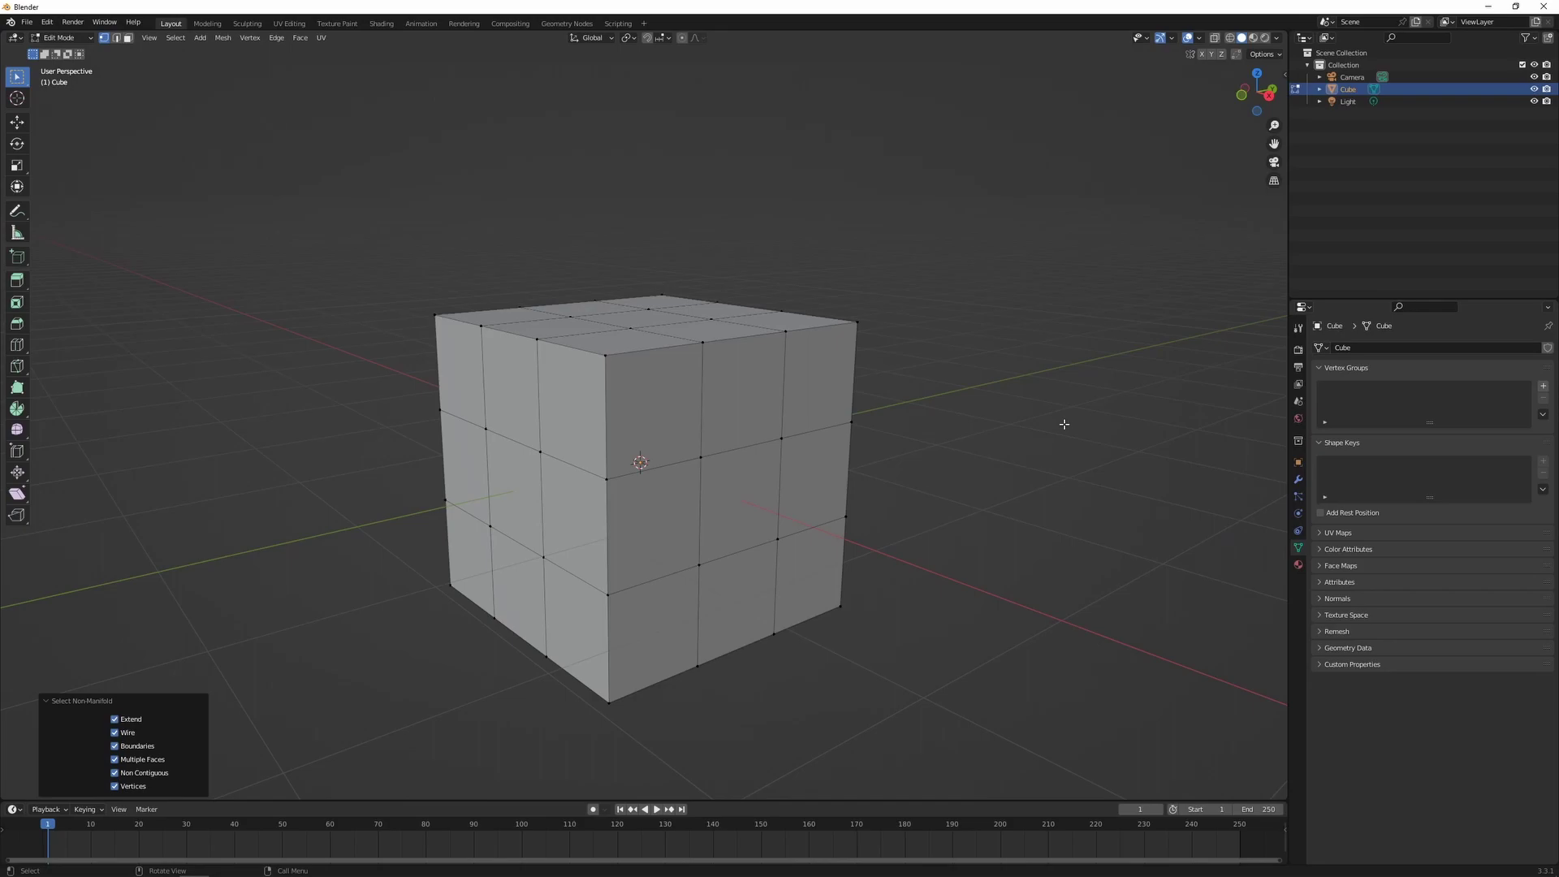
Step: Select the four corner vertices of the right-hand side's centre face, delete them with the Vertices option, and undo the deletion
left_click(701, 457)
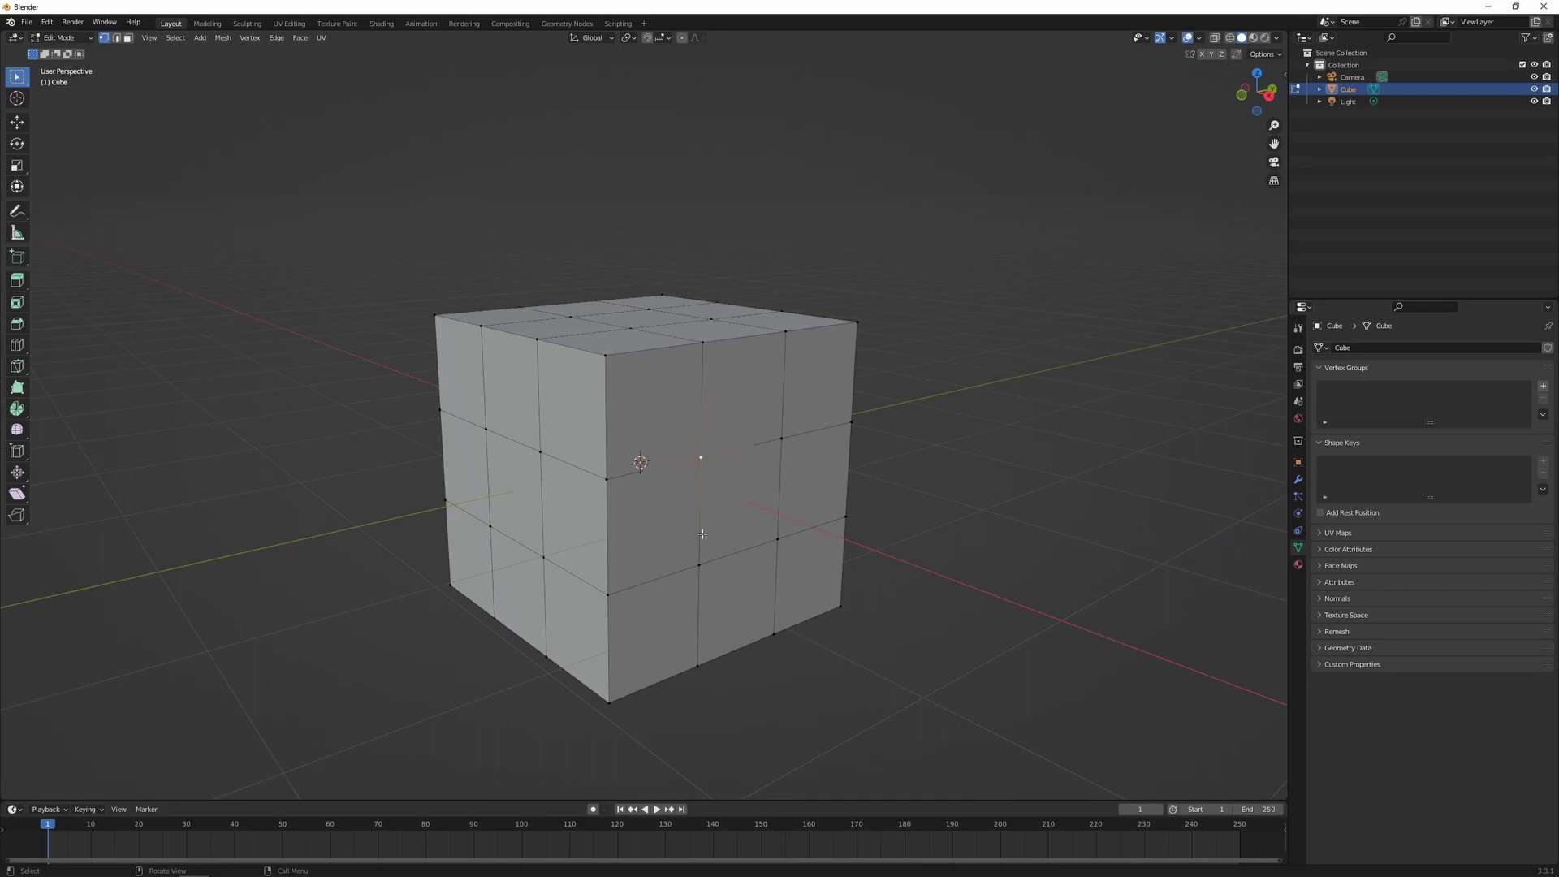
left_click(699, 564, "shift")
left_click(777, 538, "shift")
left_click(785, 436, "shift")
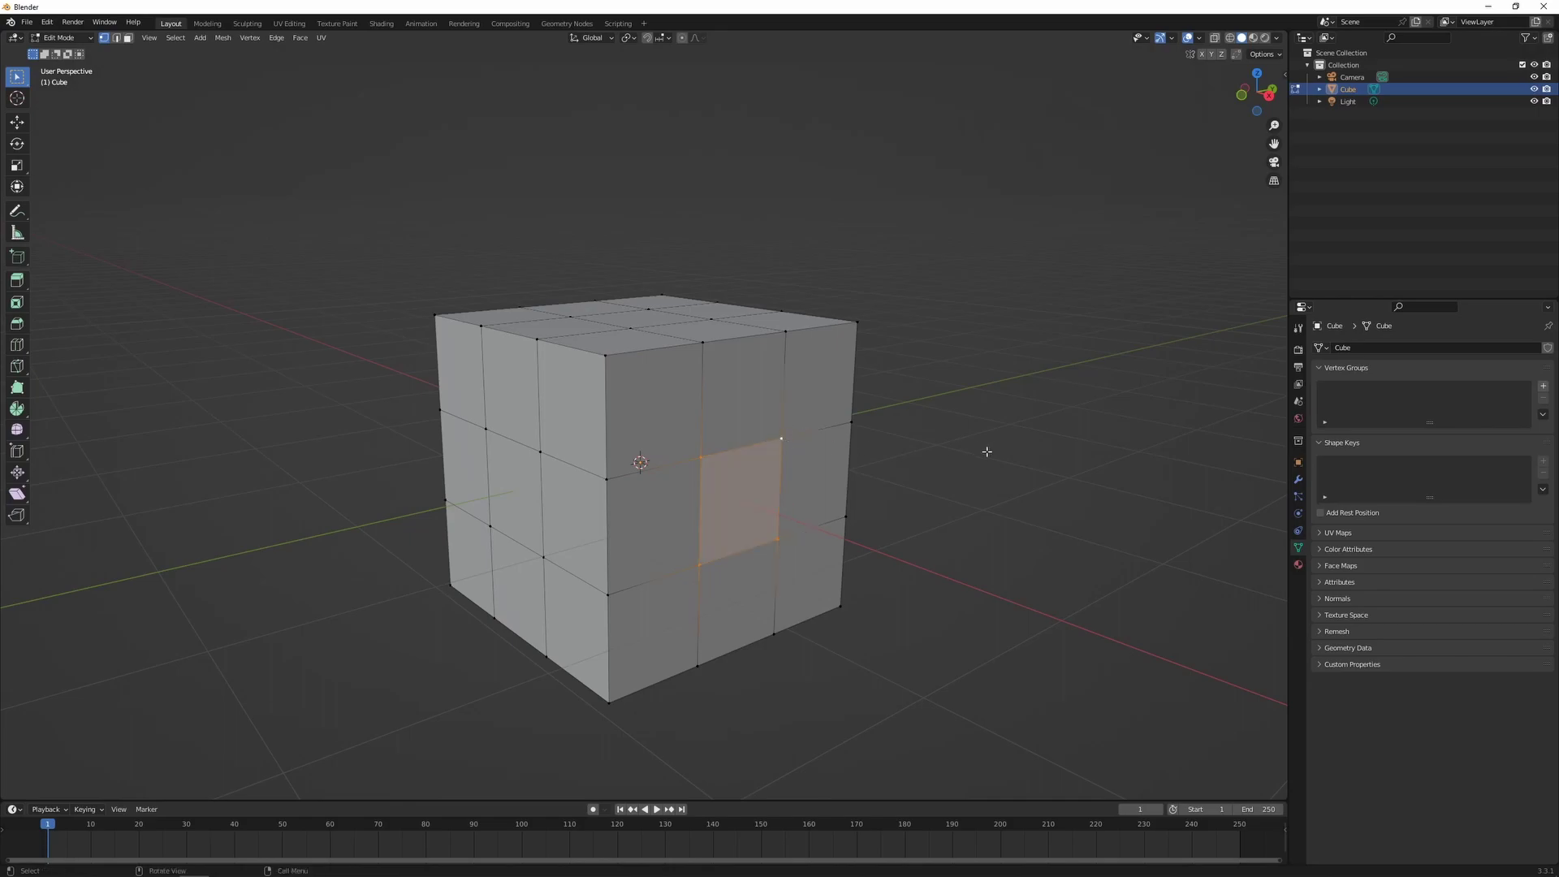
key("x")
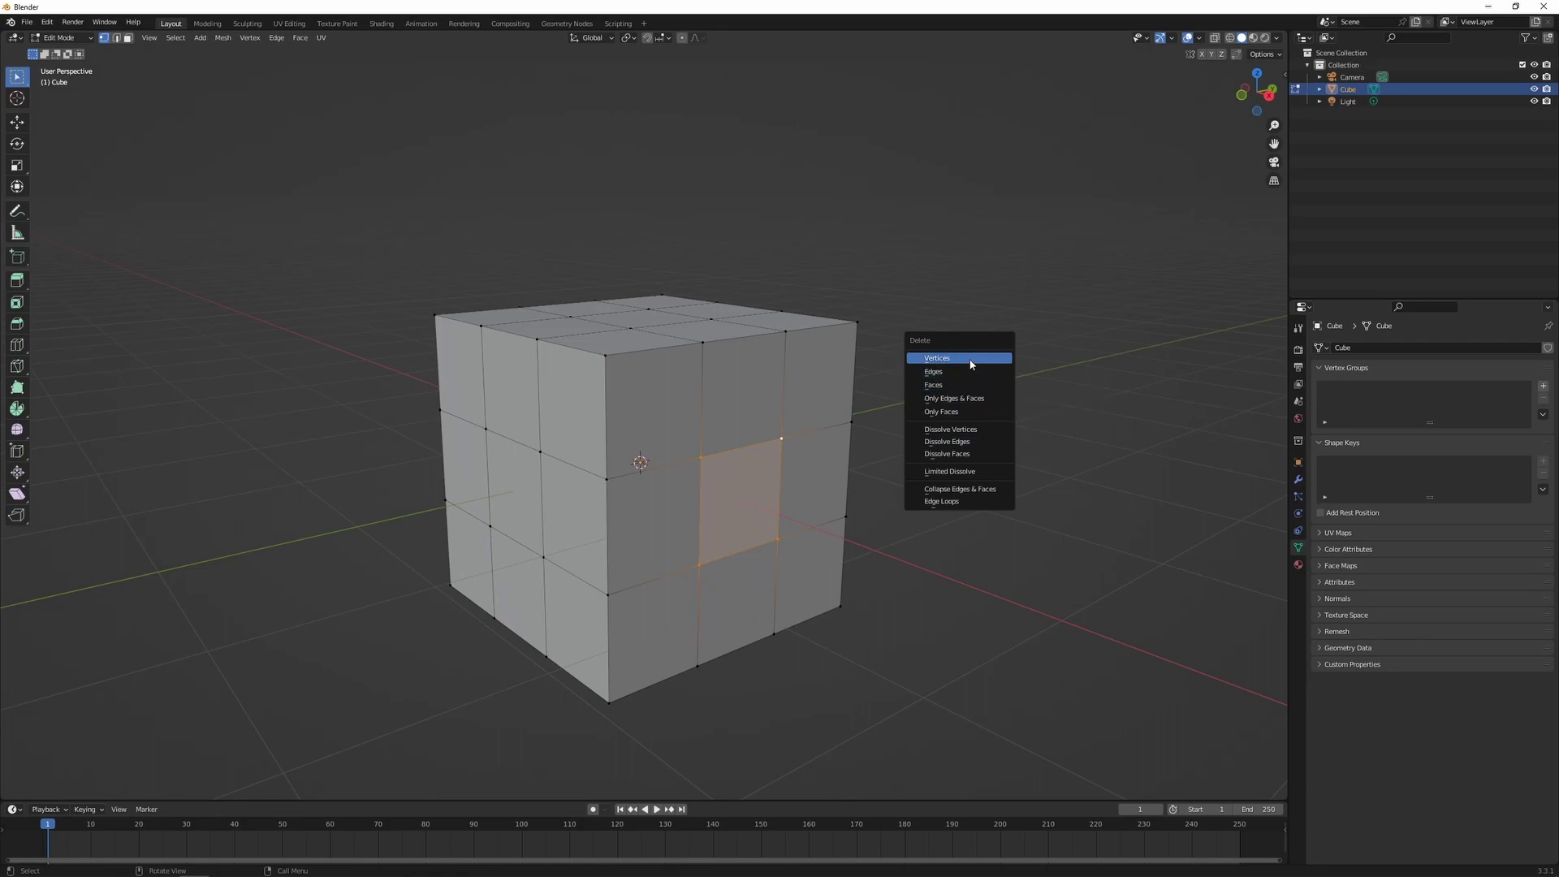
left_click(971, 363)
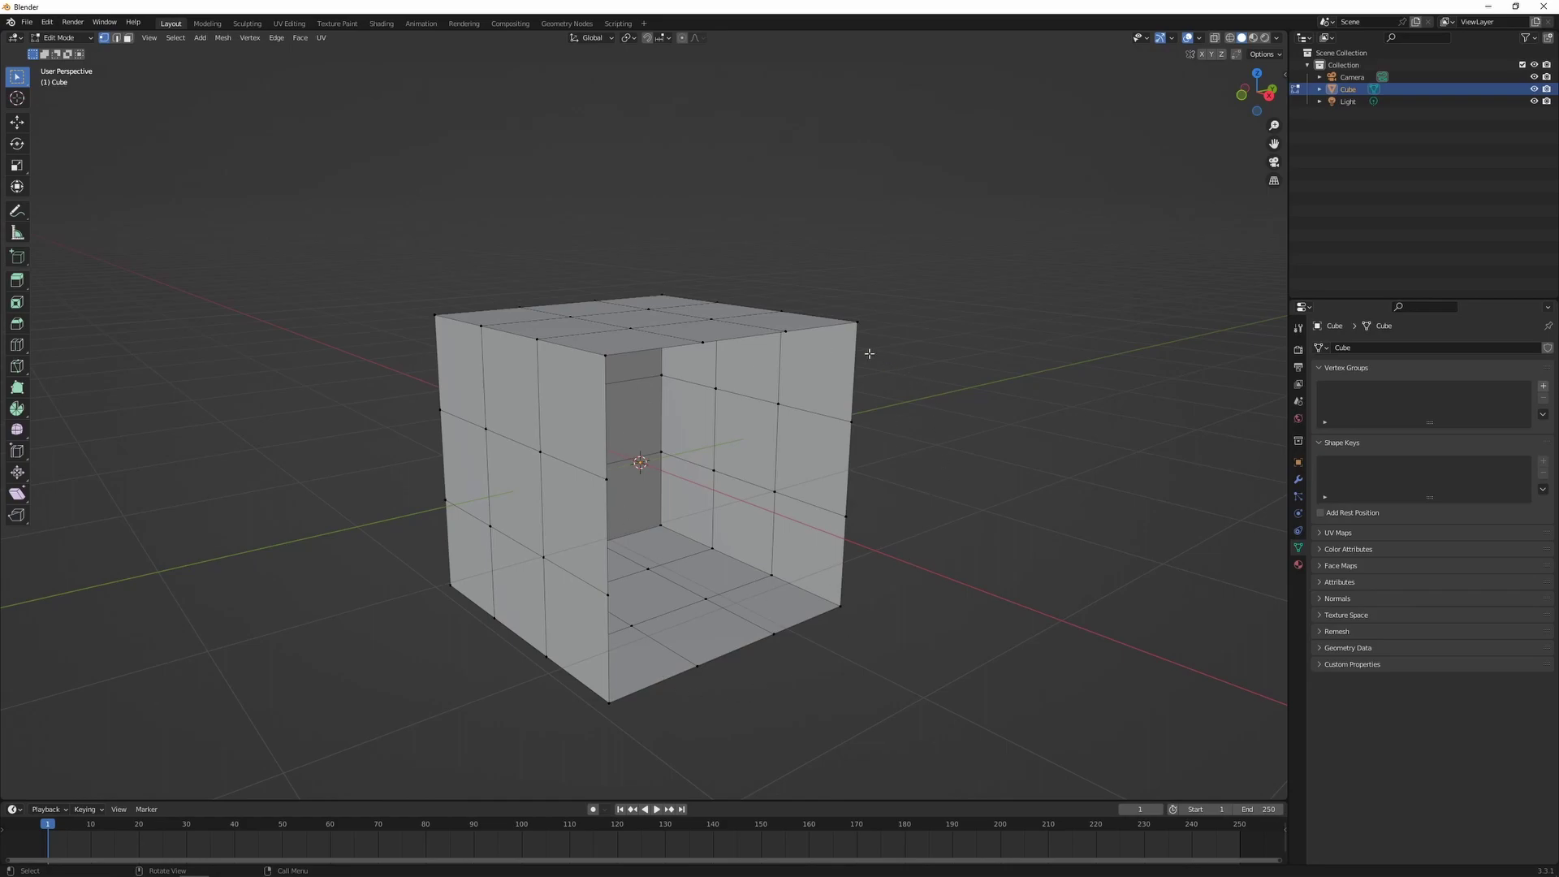
key("ctrl+z")
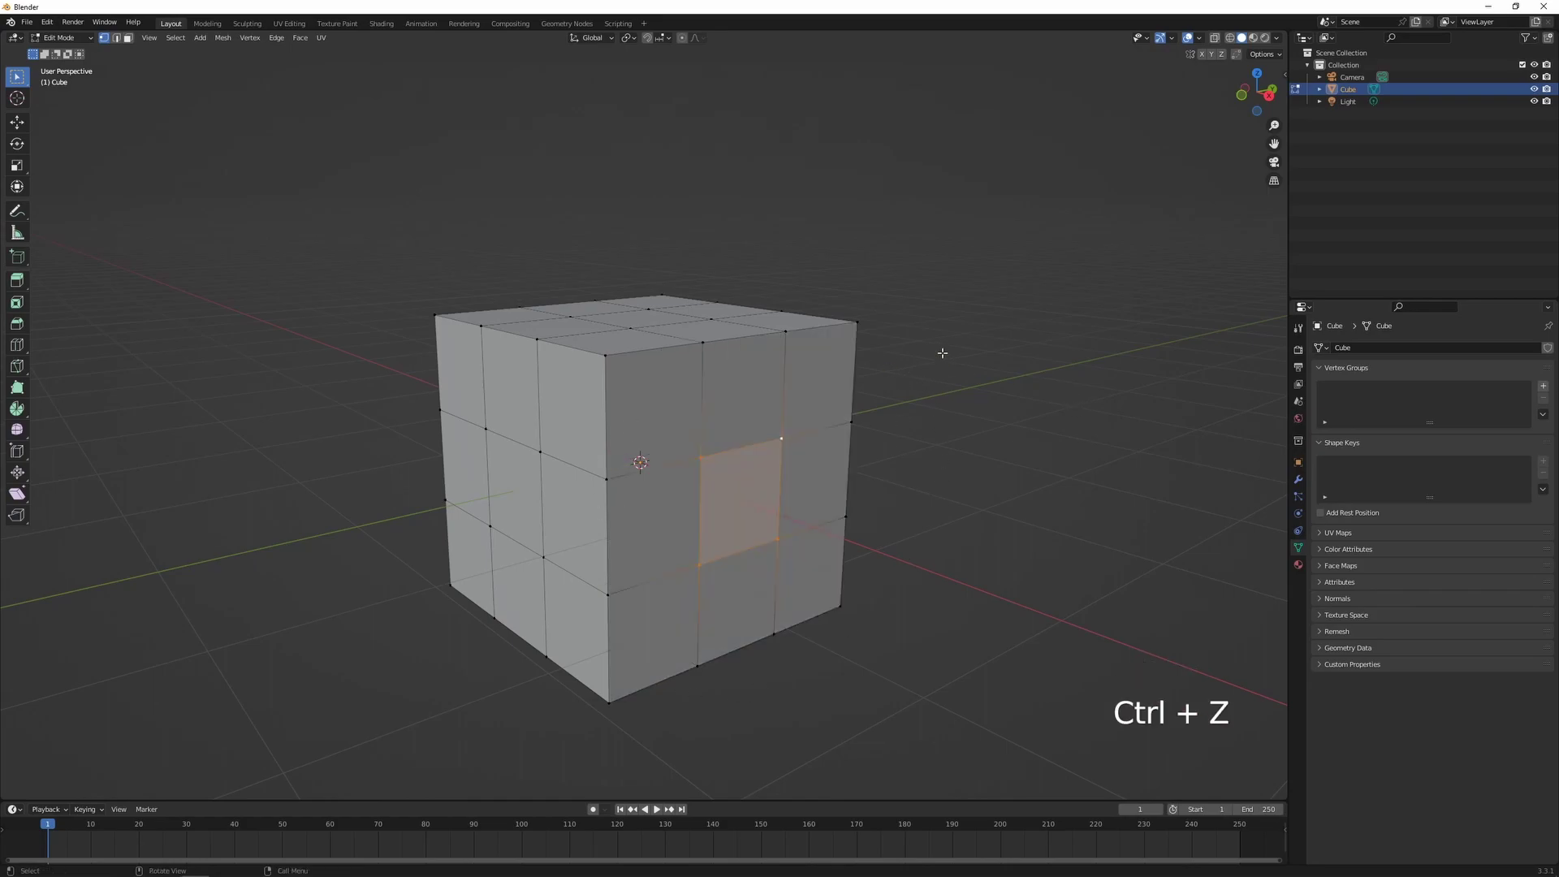
Step: Delete the edges of the selected centre face with the Edges option and undo the deletion
key("x")
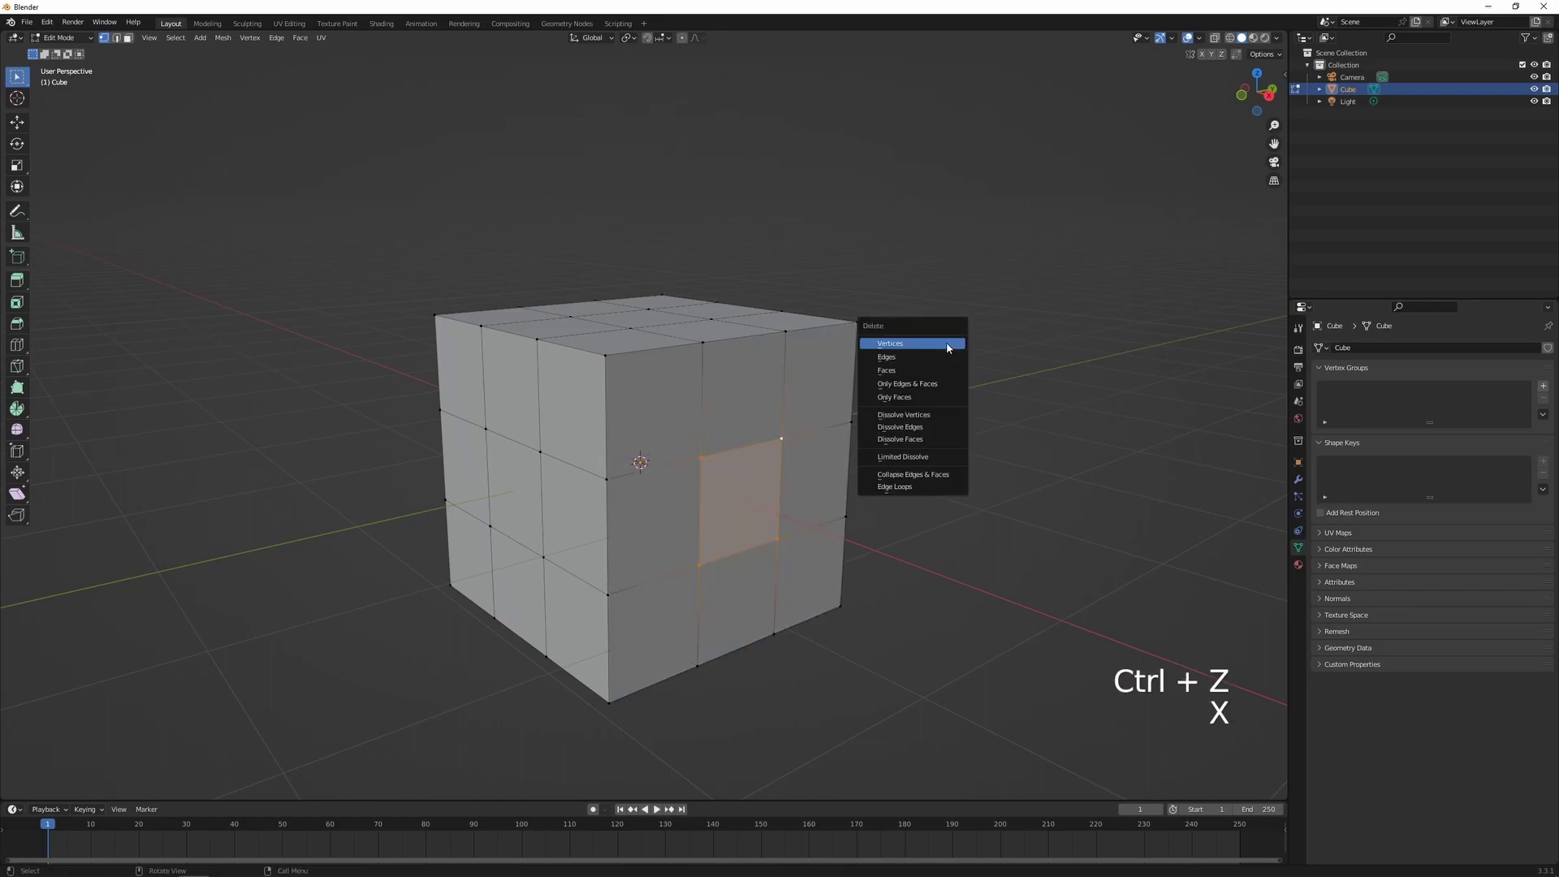
left_click(899, 362)
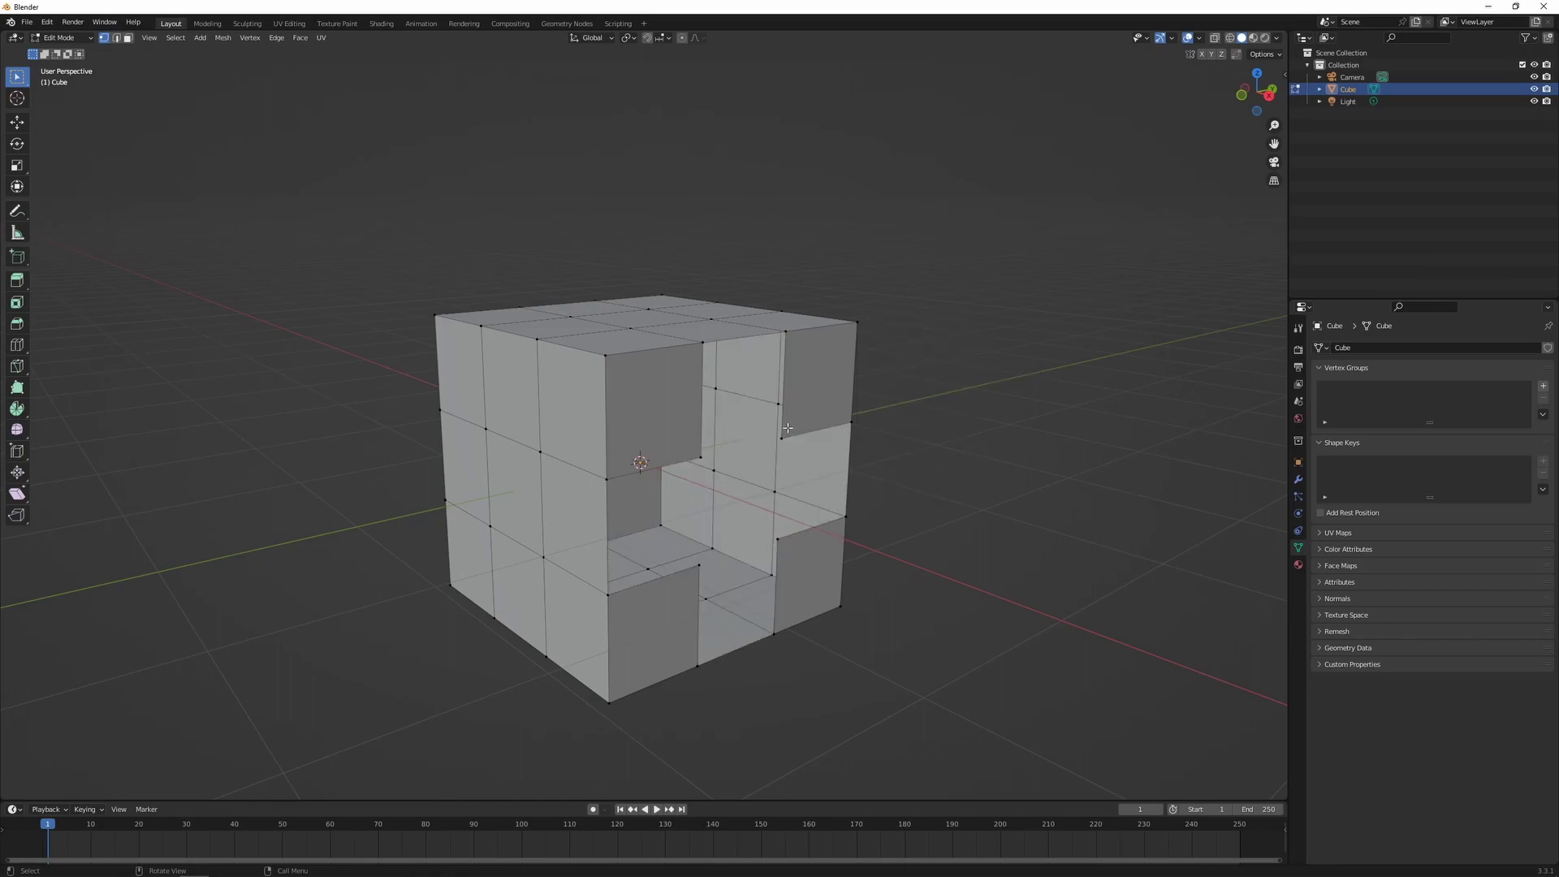
key("ctrl+z")
Step: Delete only the selected centre face with the Faces option, undo the deletion, and clear the selection
key("x")
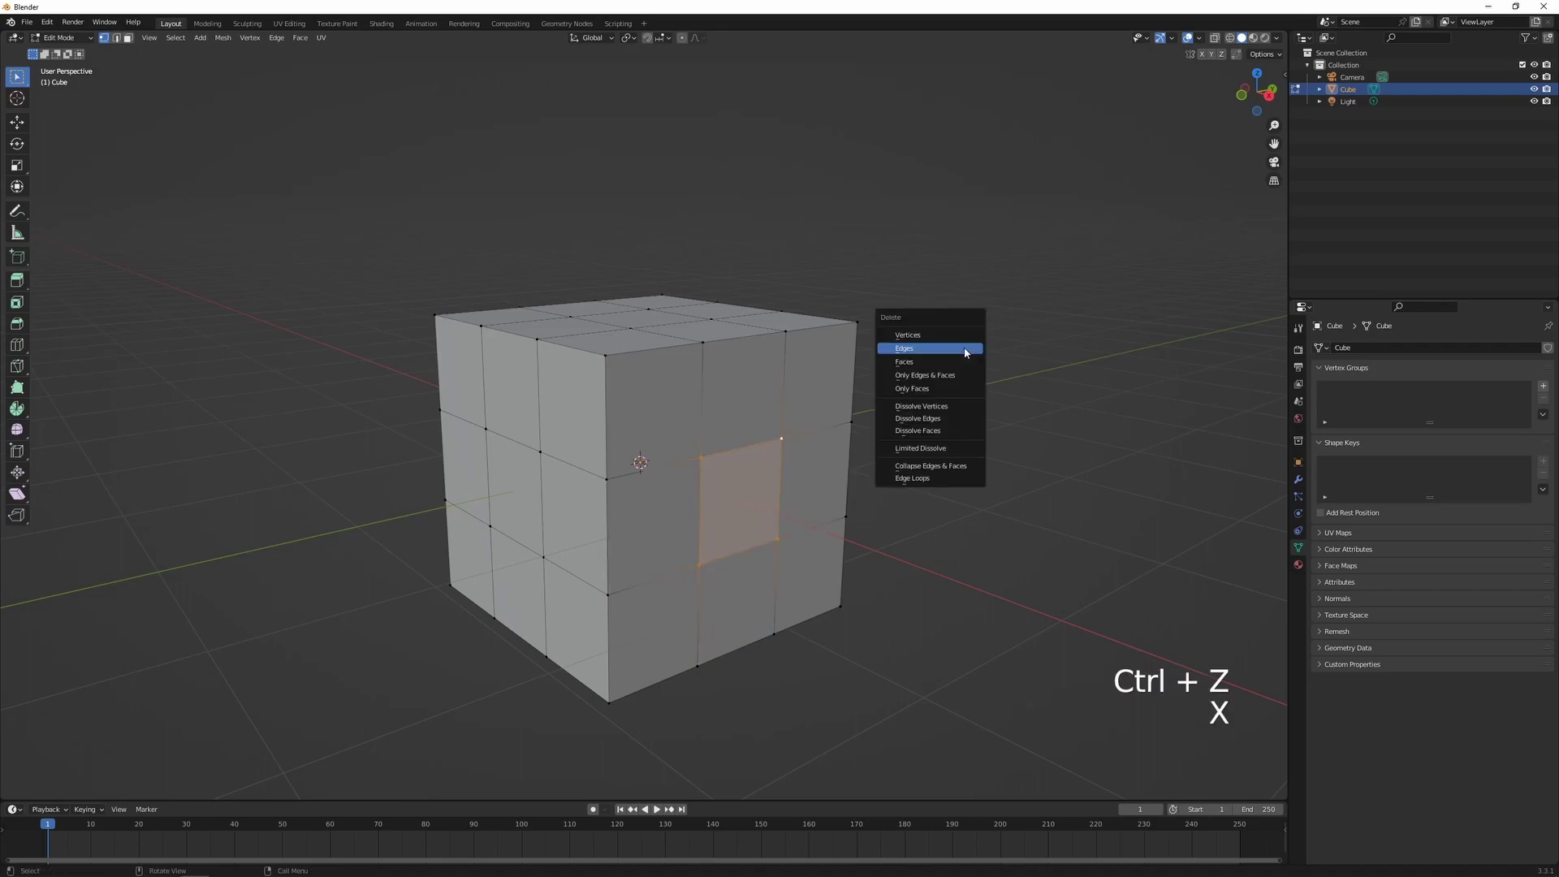
left_click(930, 367)
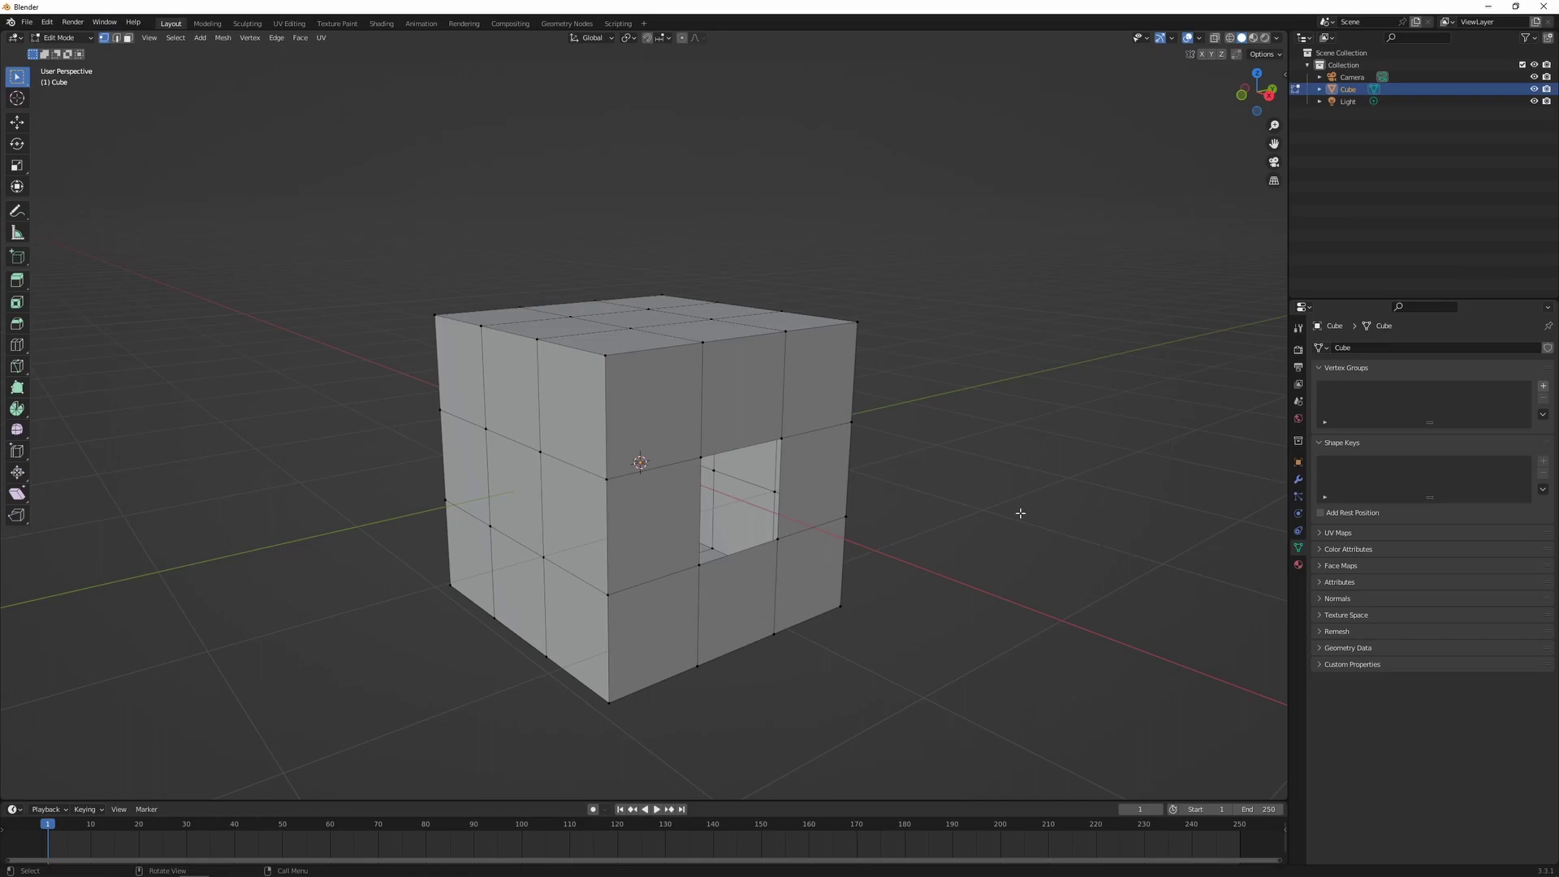
key("ctrl+z")
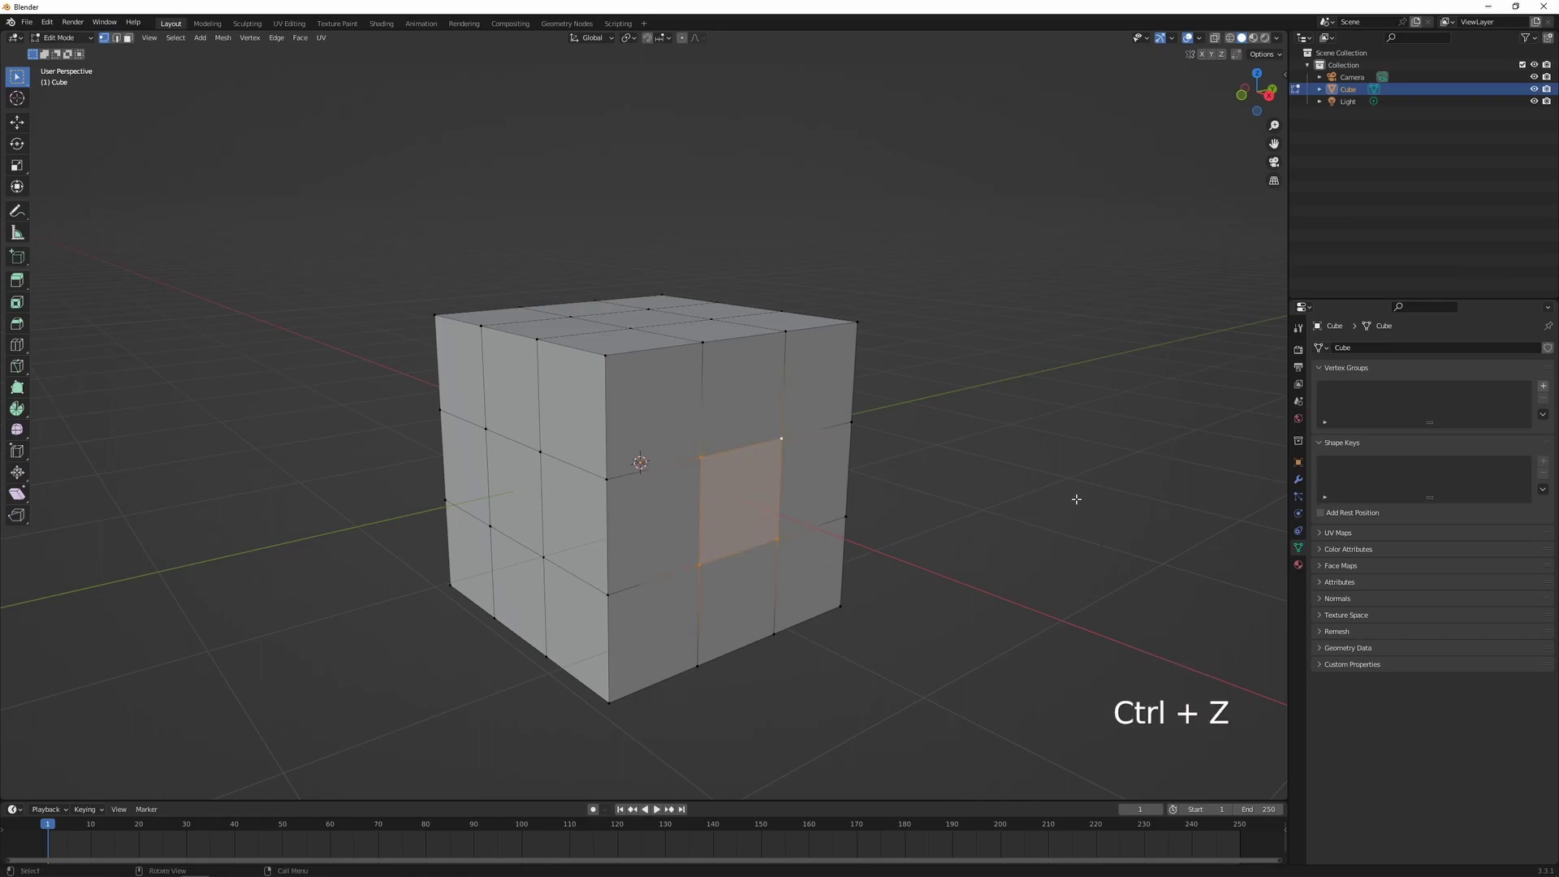
left_click(967, 491)
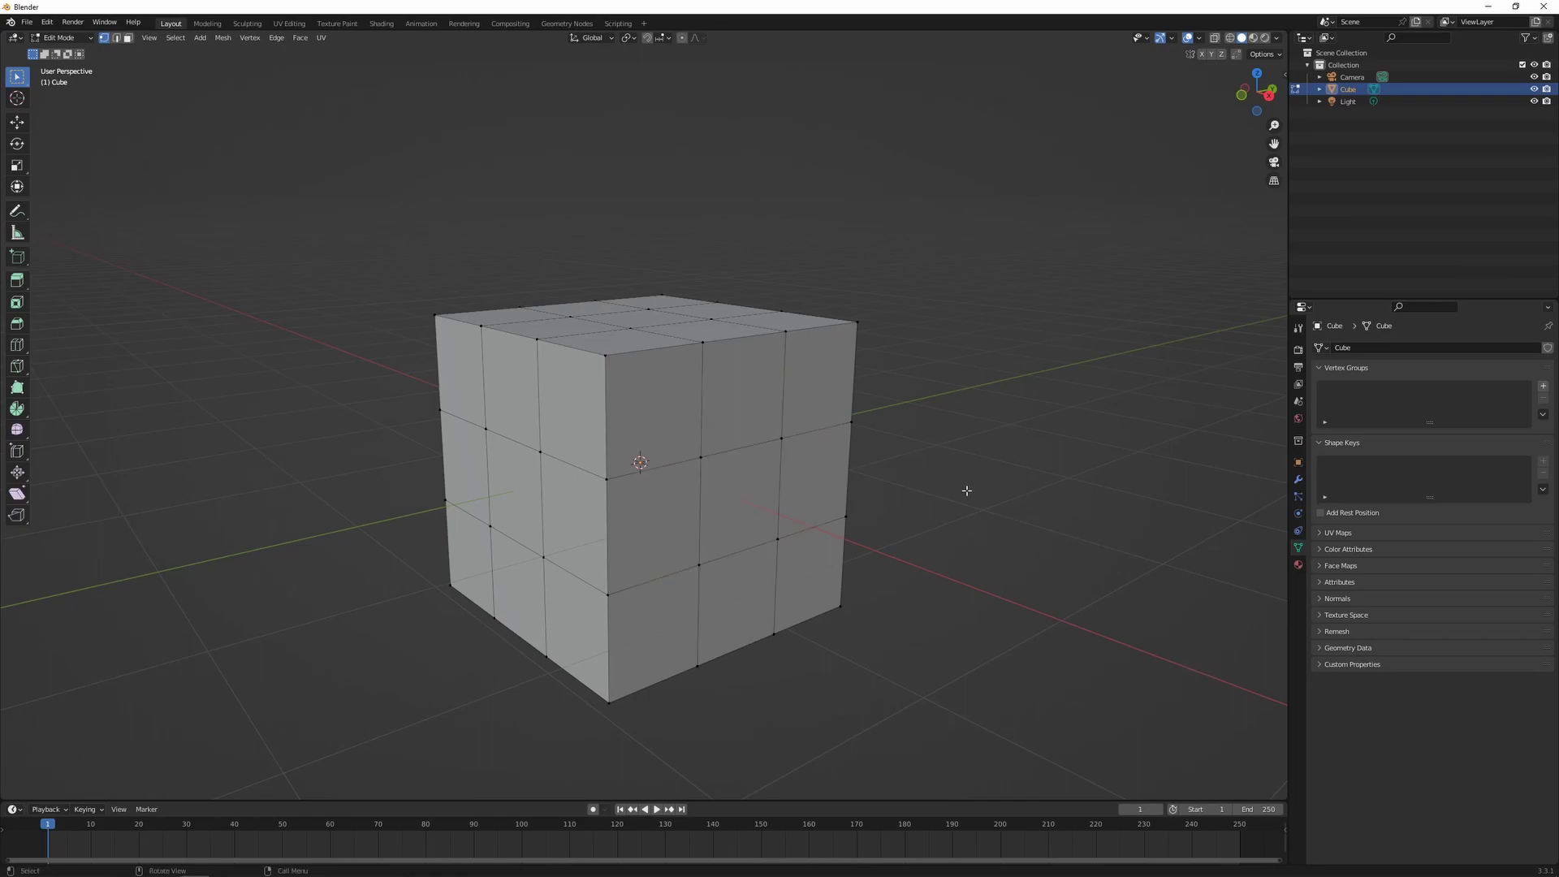
Step: Use Dissolve Edges on the right-hand side's first vertical edge loop and, in edge mode, on all remaining loop cuts of the cube
left_click(699, 397, "alt")
key("x")
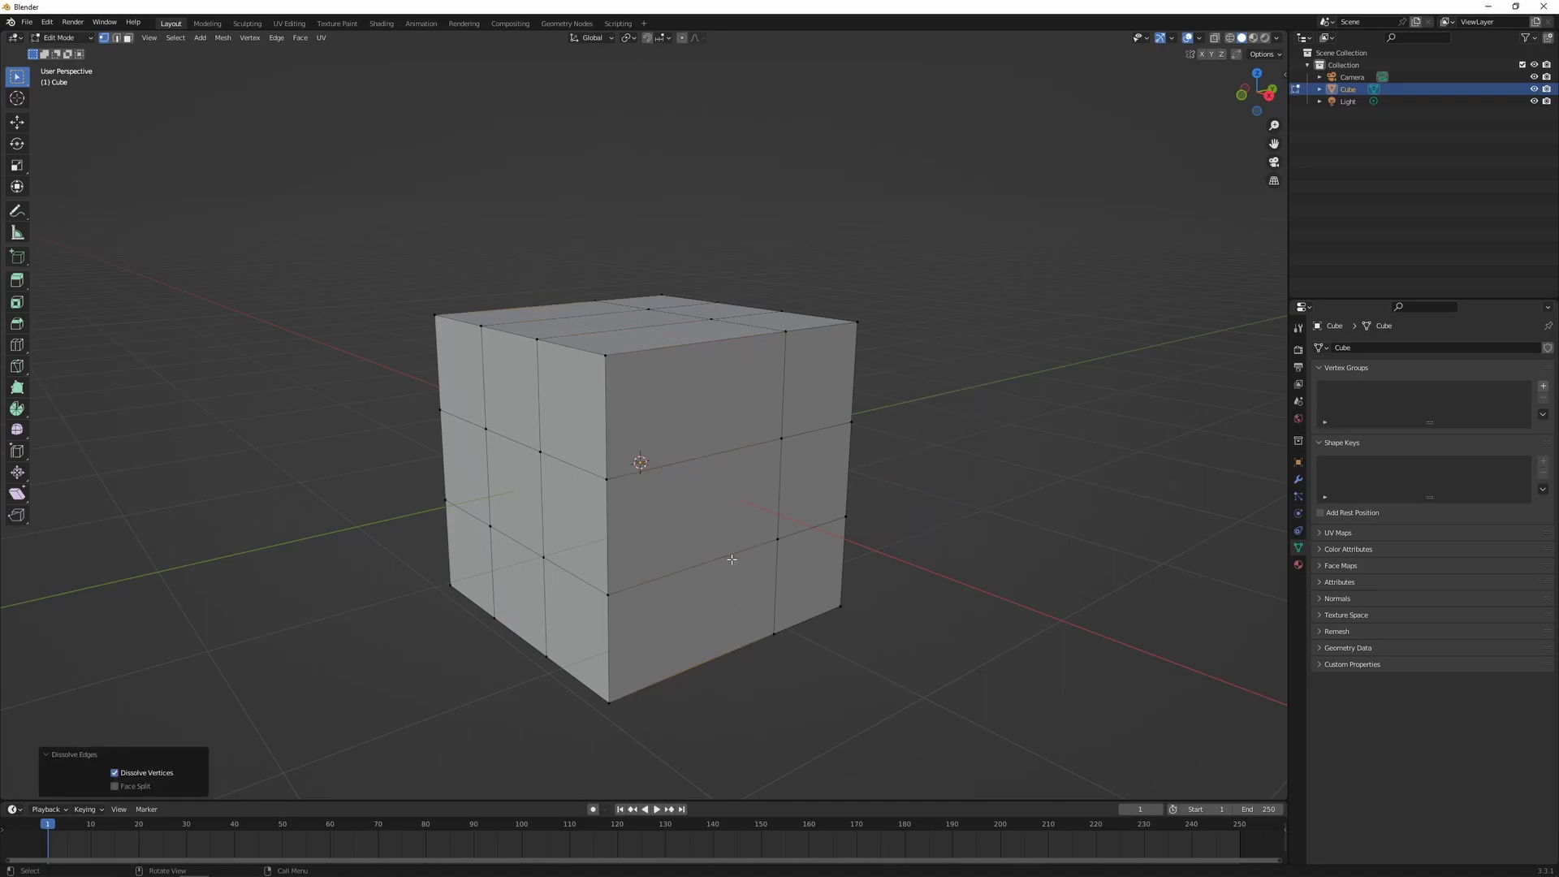
key("2")
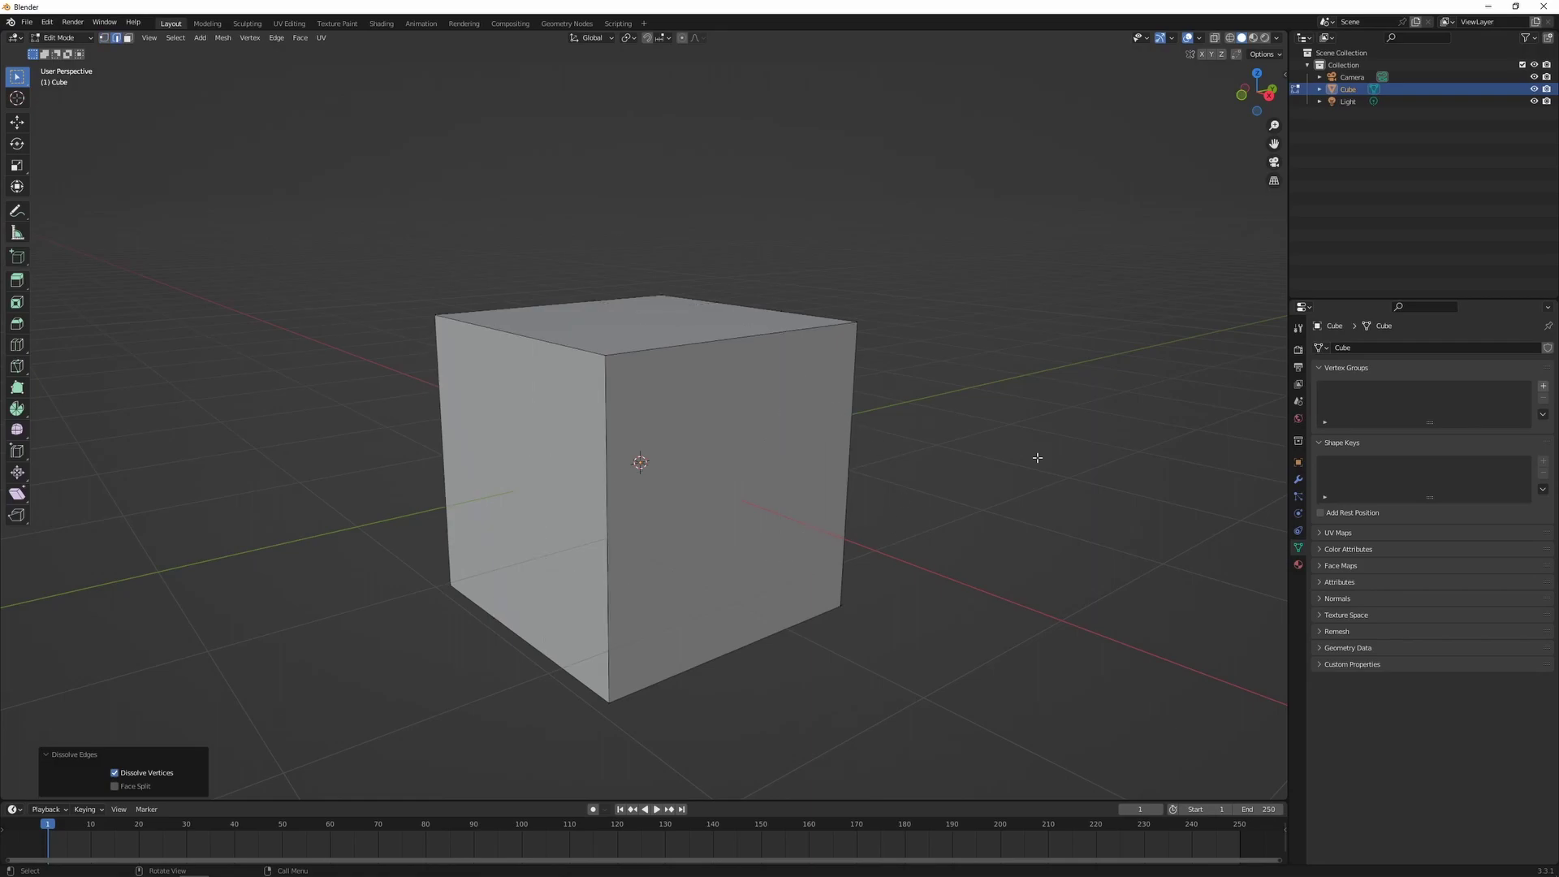
Step: Switch to face mode and turn on the Face Orientation overlay in the viewport
key("3")
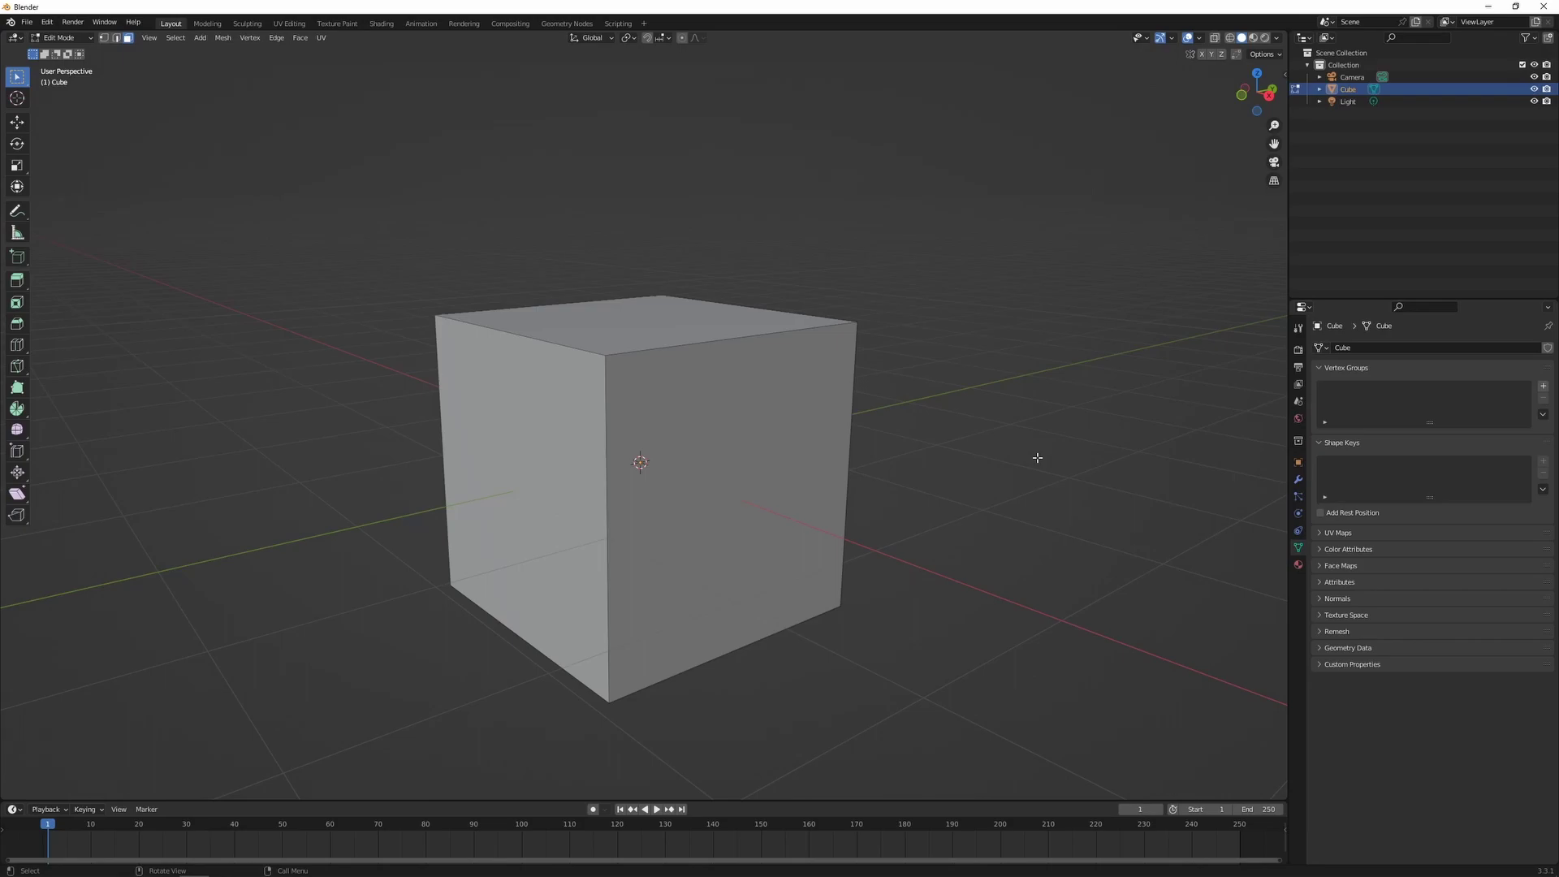
left_click(1200, 39)
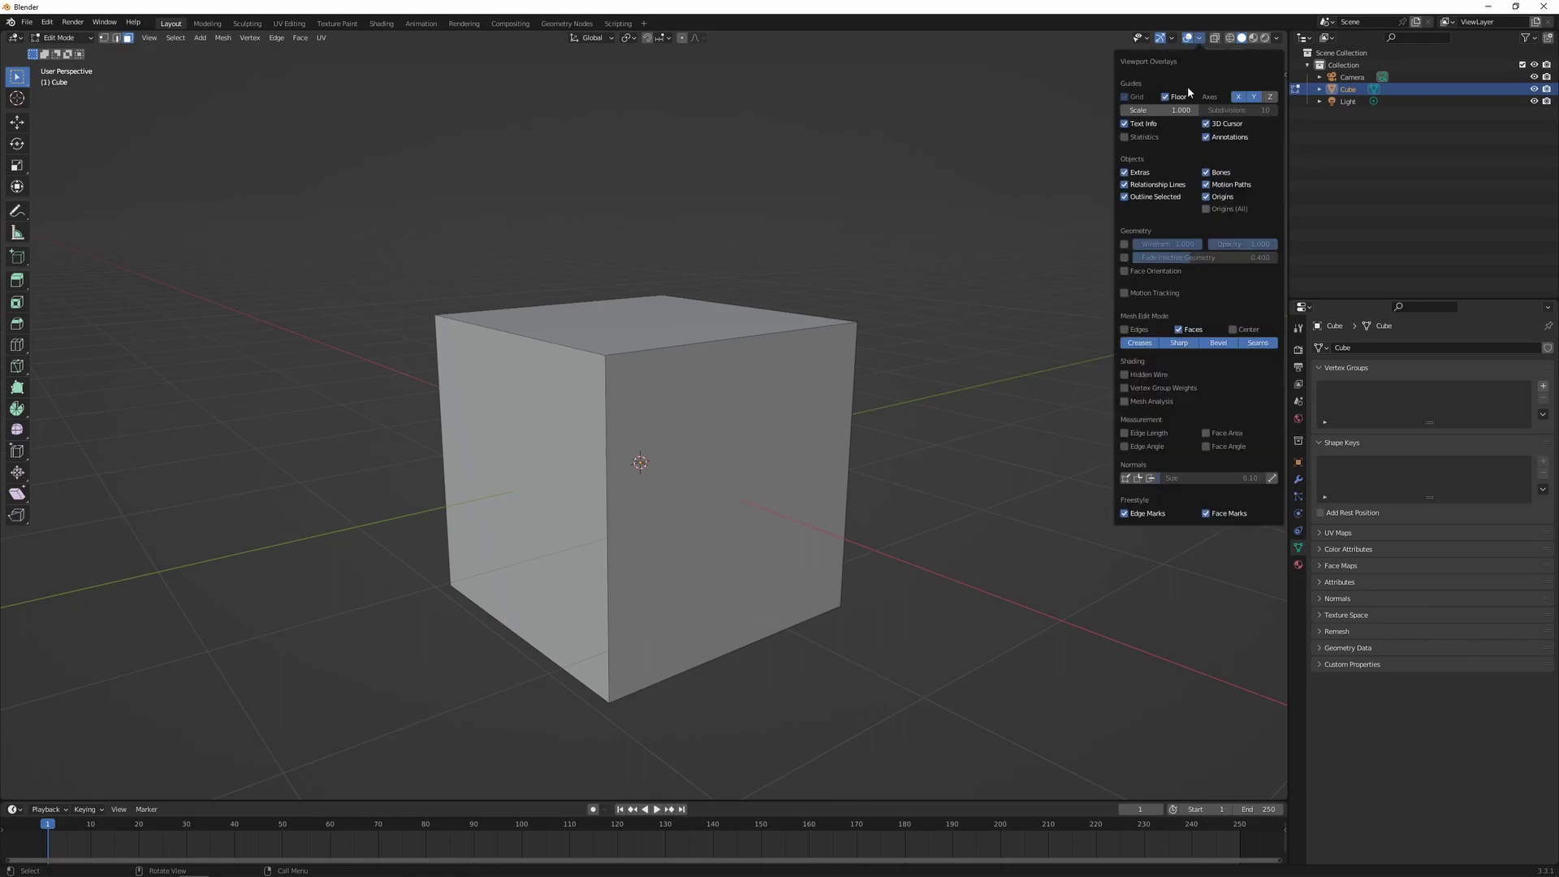
left_click(1152, 275)
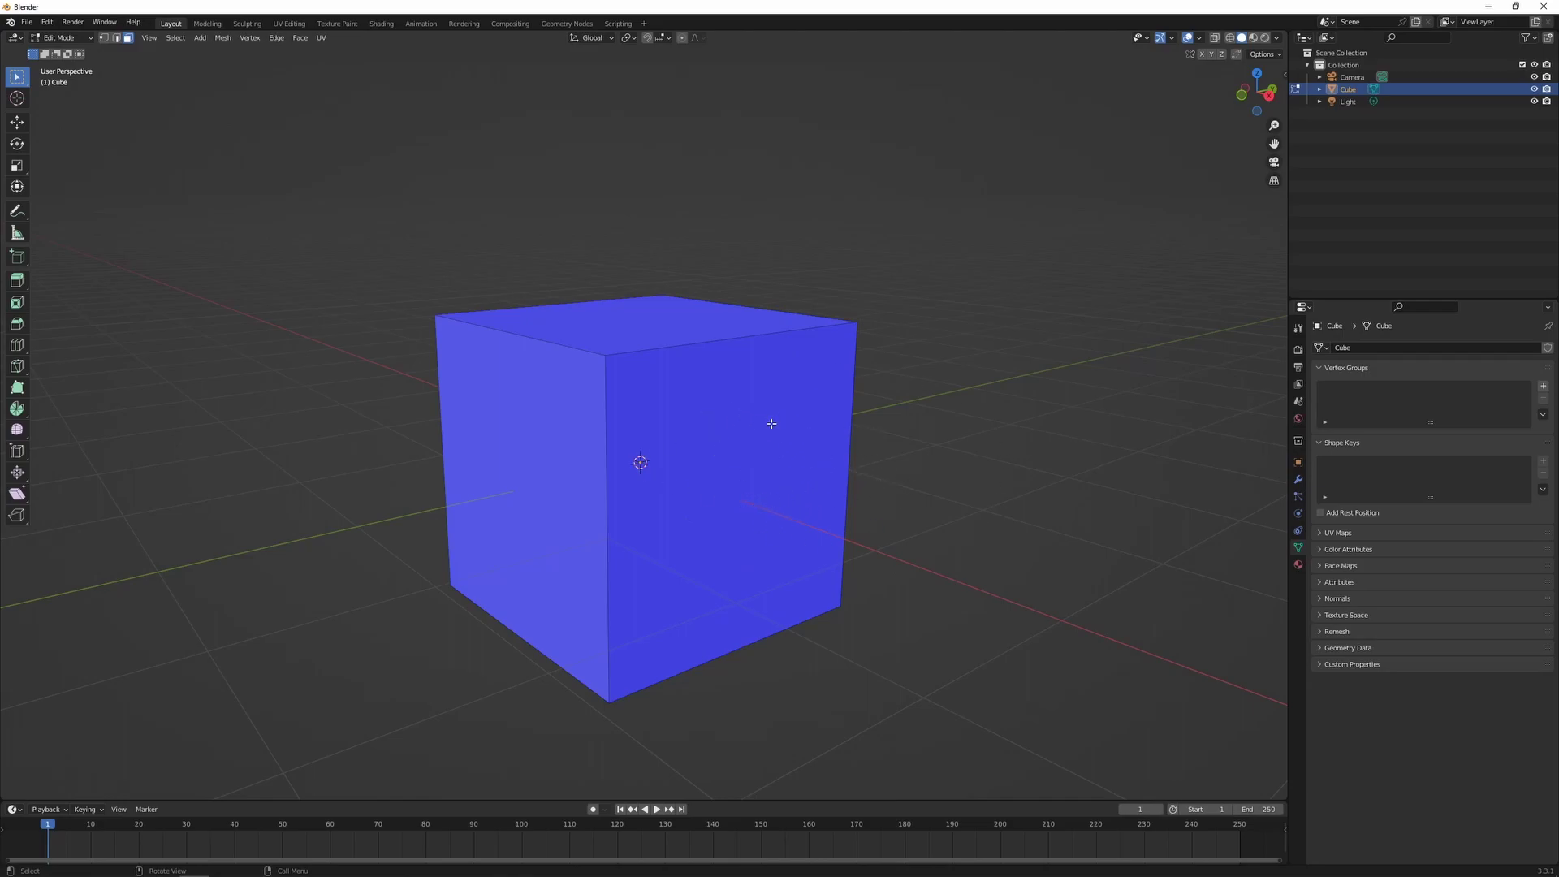
Step: Select the cube's right-hand side face, flip its normal, and clear the selection
left_click(726, 387)
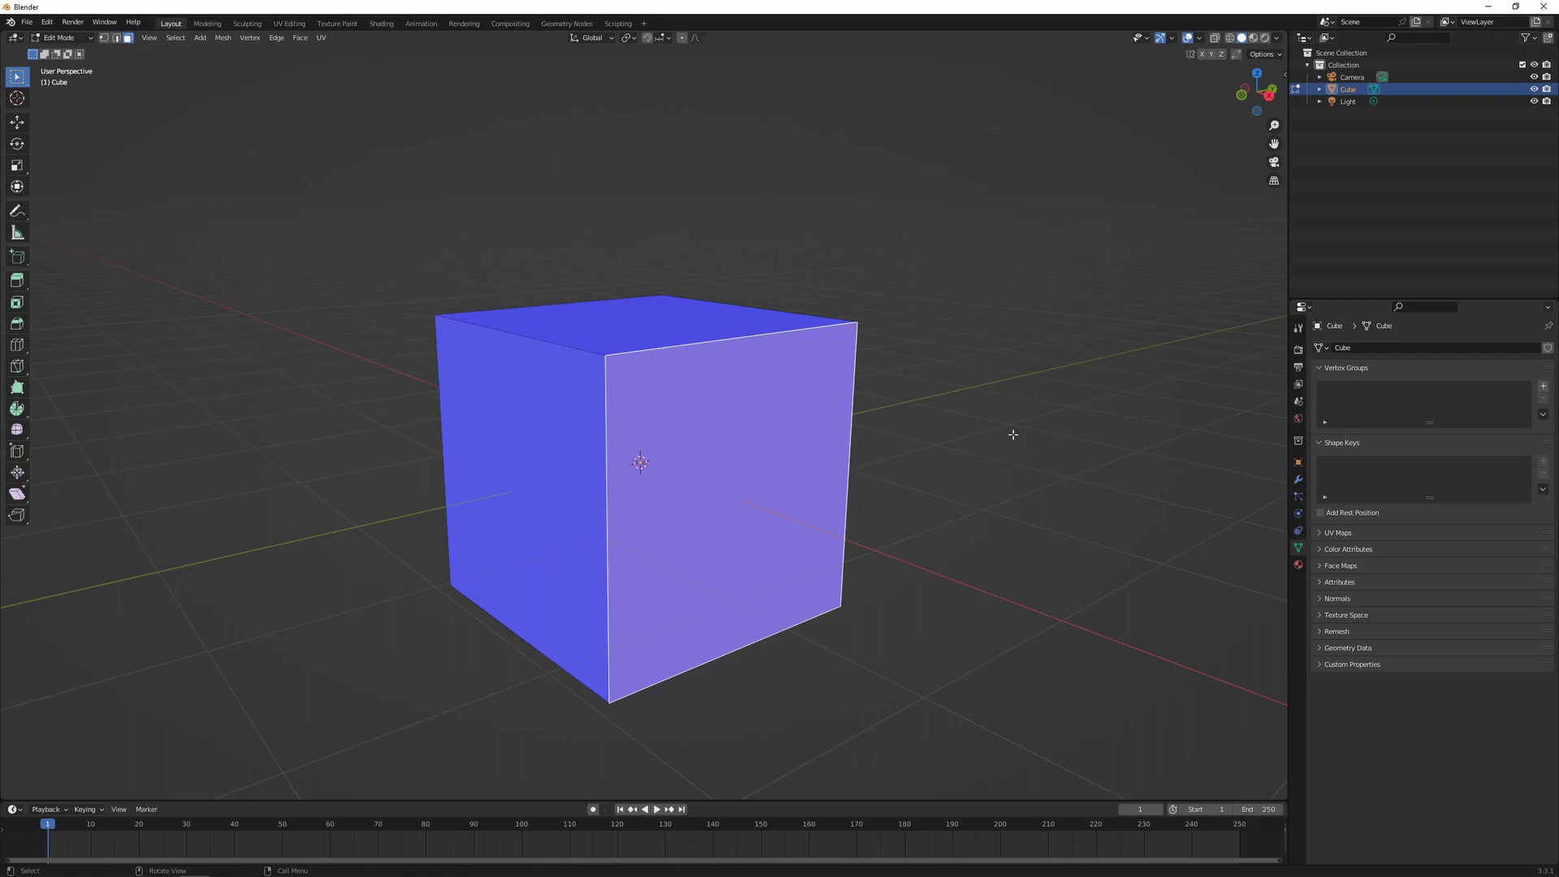
key("alt+n")
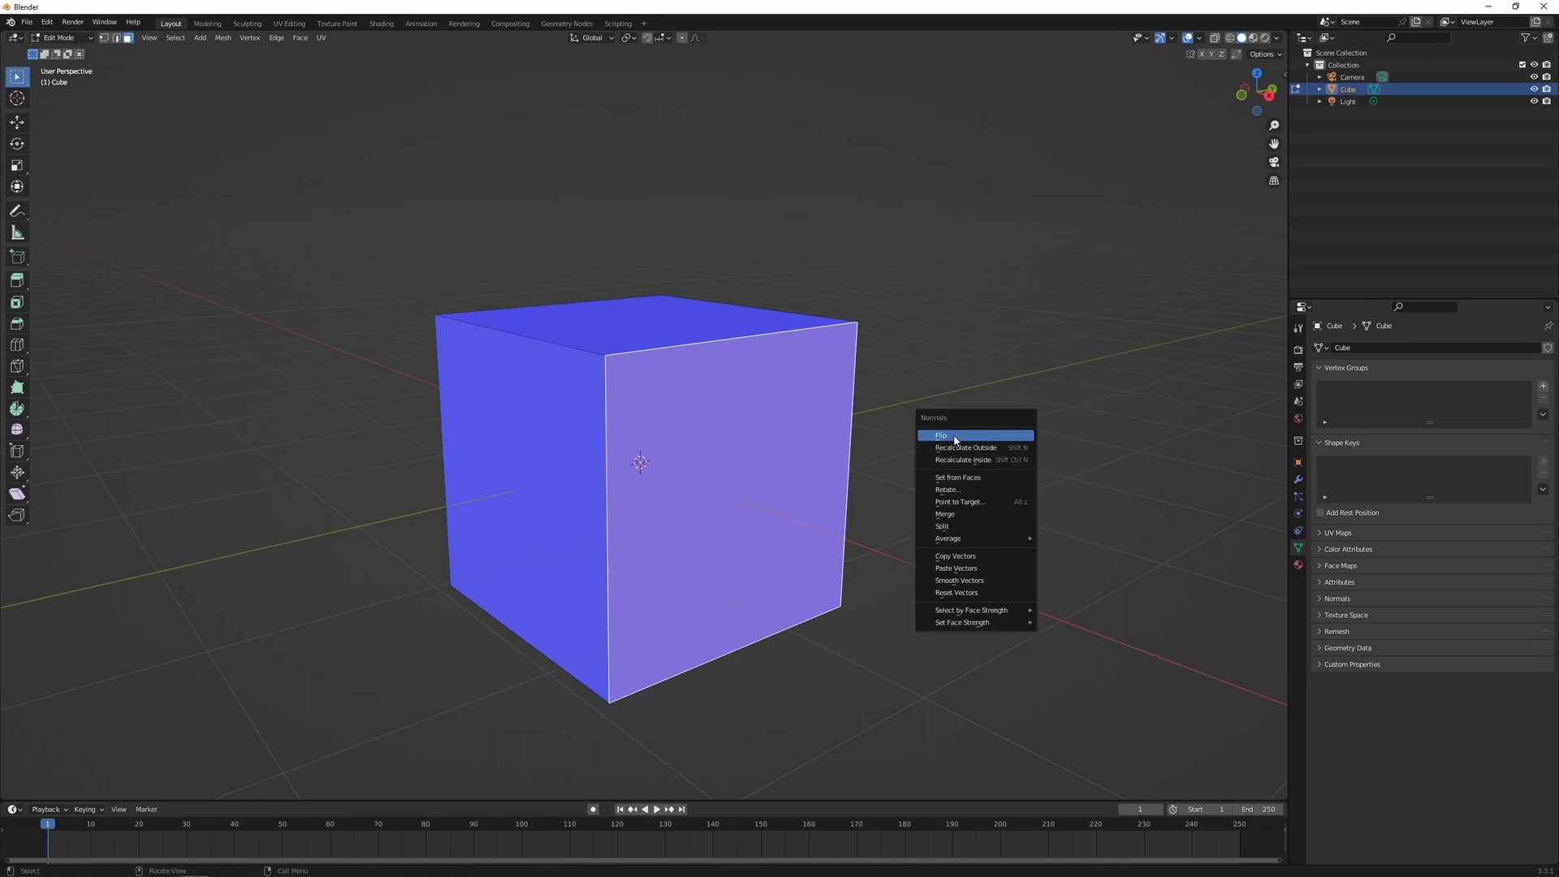
left_click(980, 435)
left_click(1005, 458)
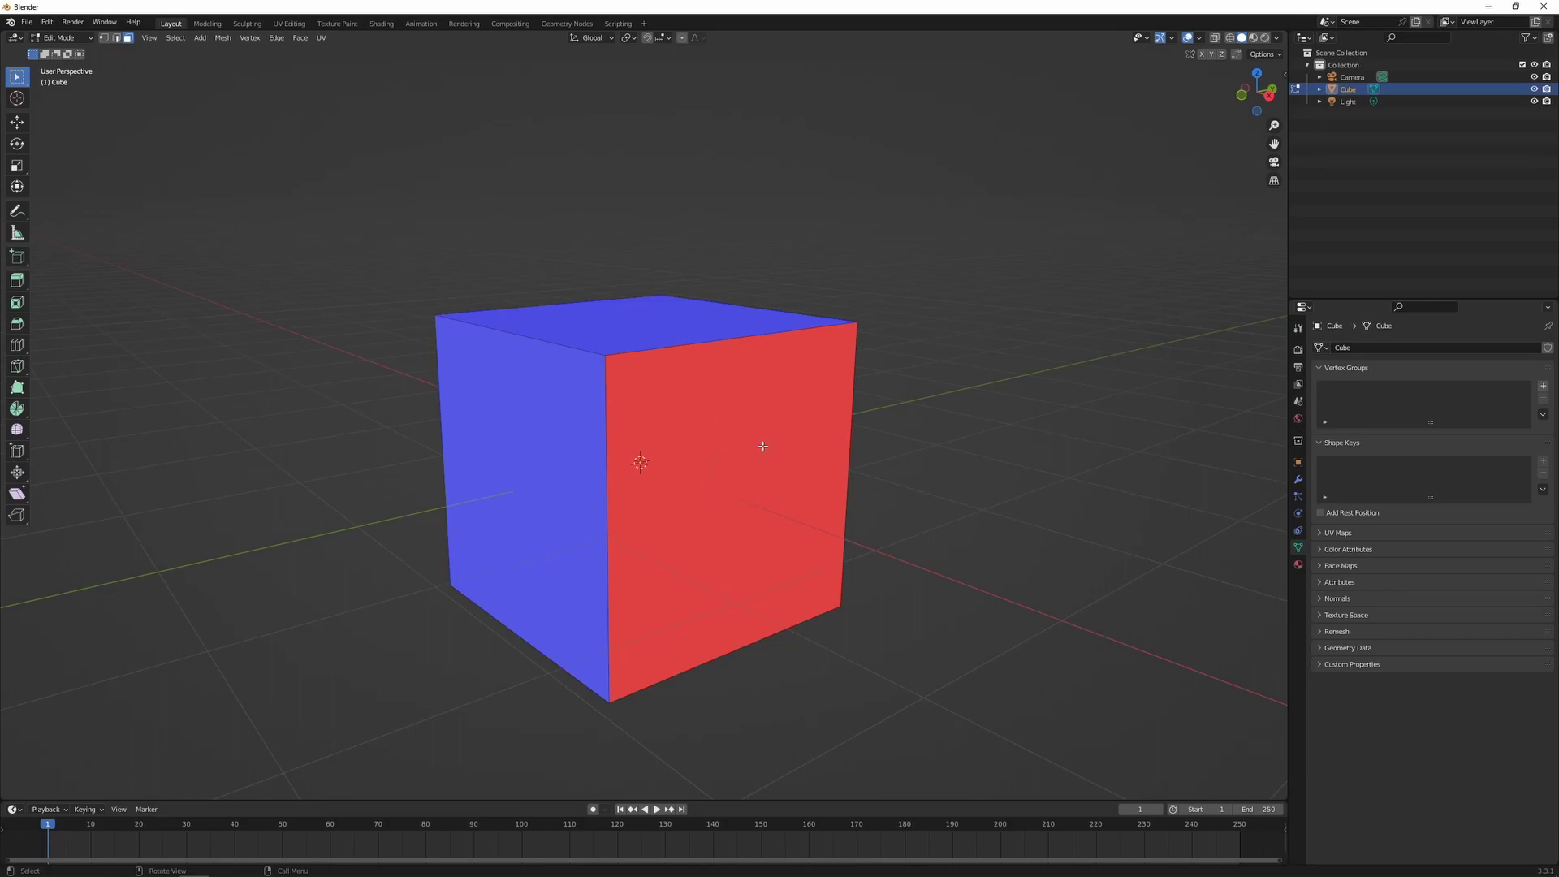
Step: Reselect the right-hand side face and use Flip until both it and the cube's upper face have inward-facing normals
left_click(686, 428)
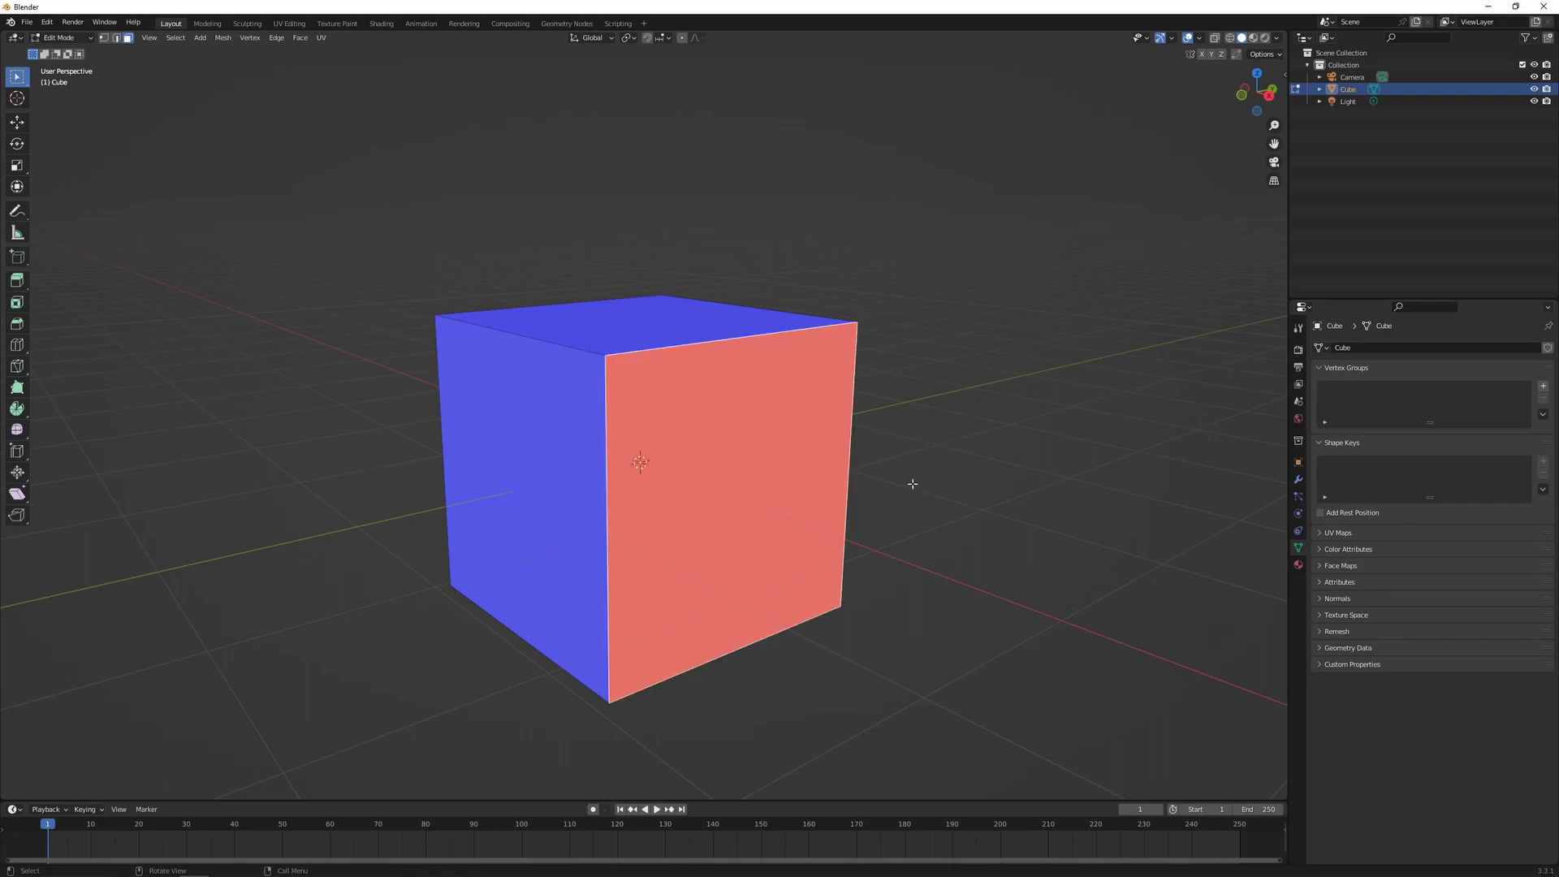
key("alt+n")
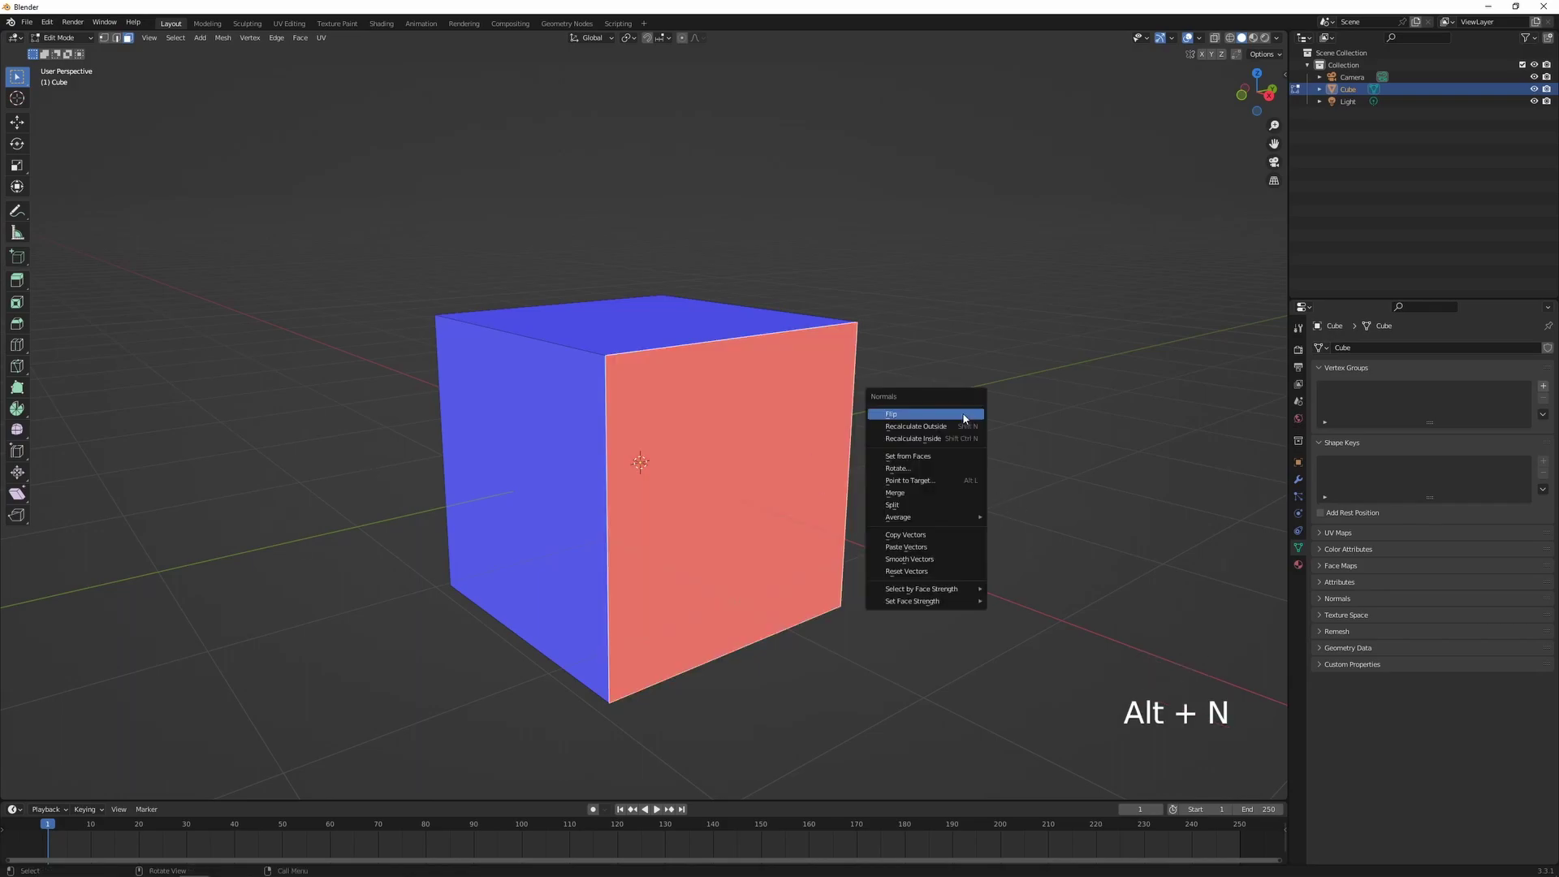
left_click(899, 415)
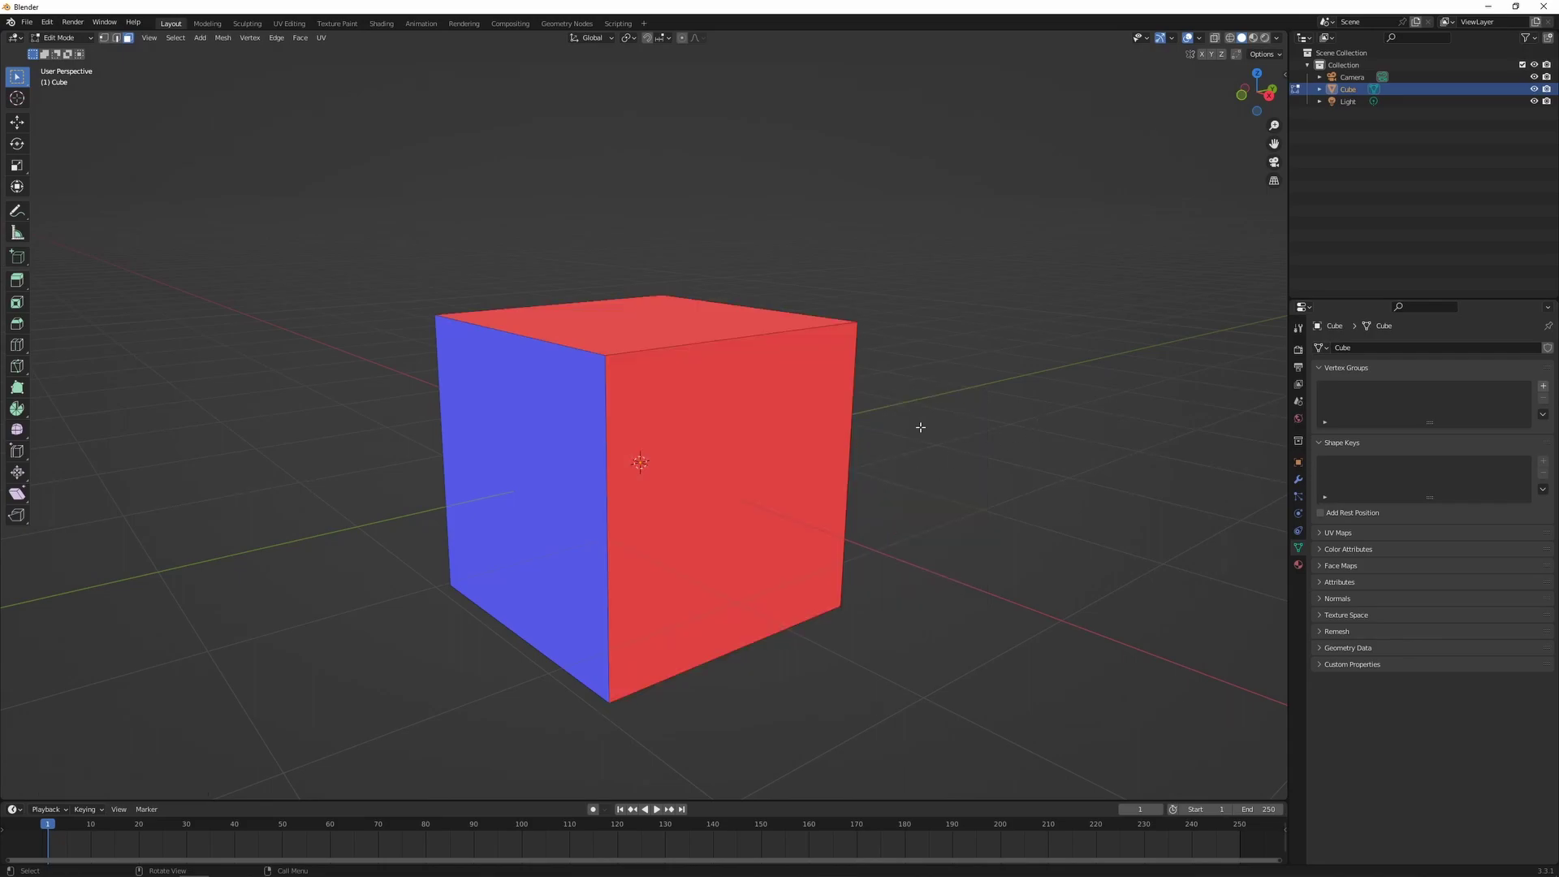
Step: Select all of the cube's faces, recalculate their normals with Recalculate Outside, and clear the selection
key("a")
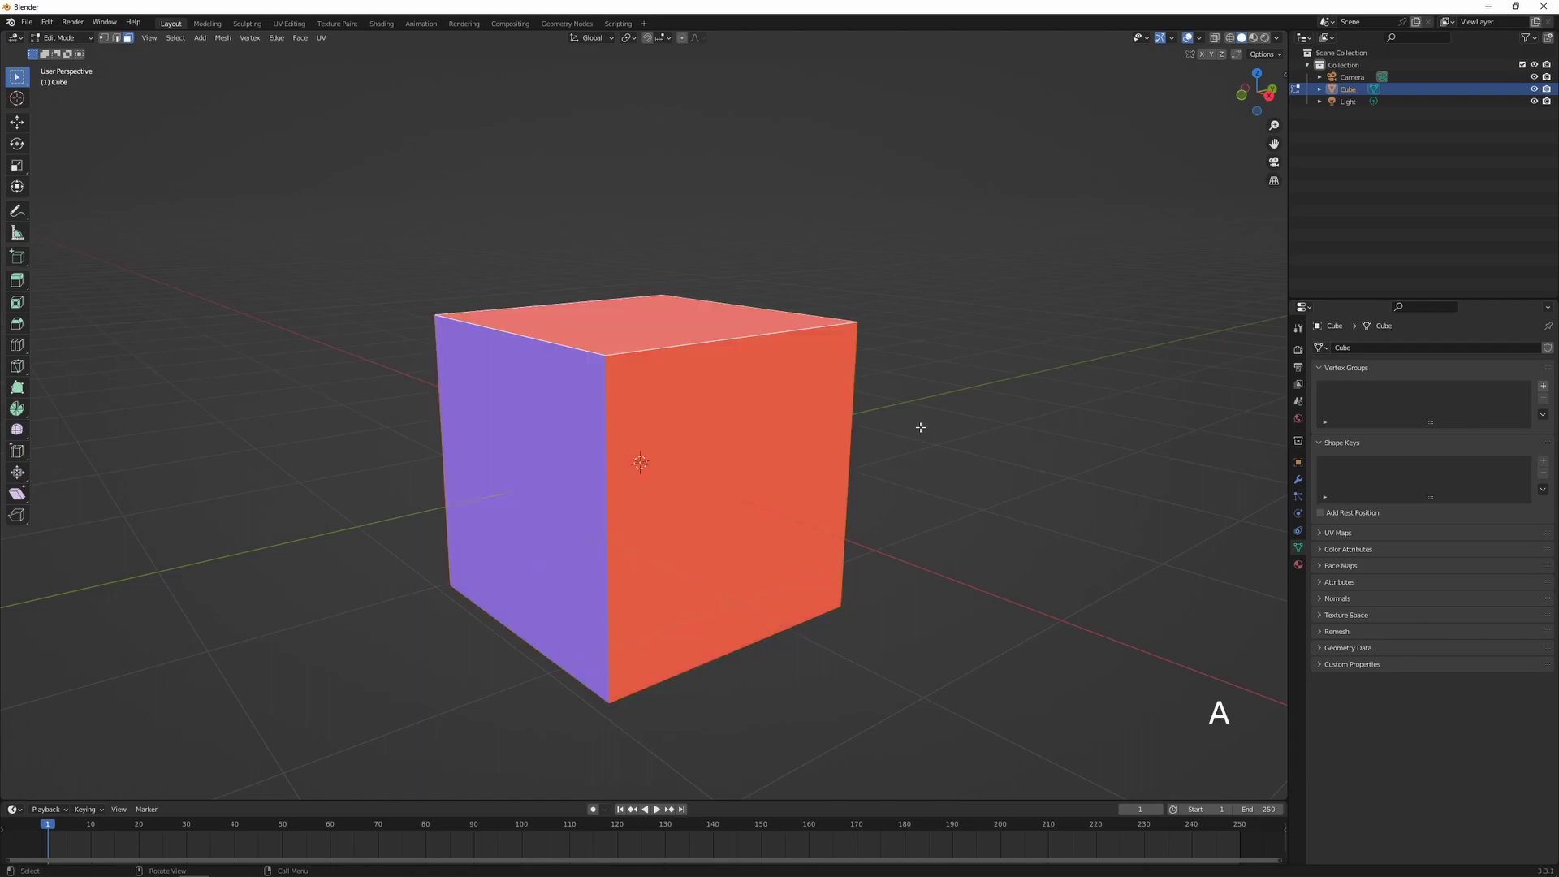
key("alt+n")
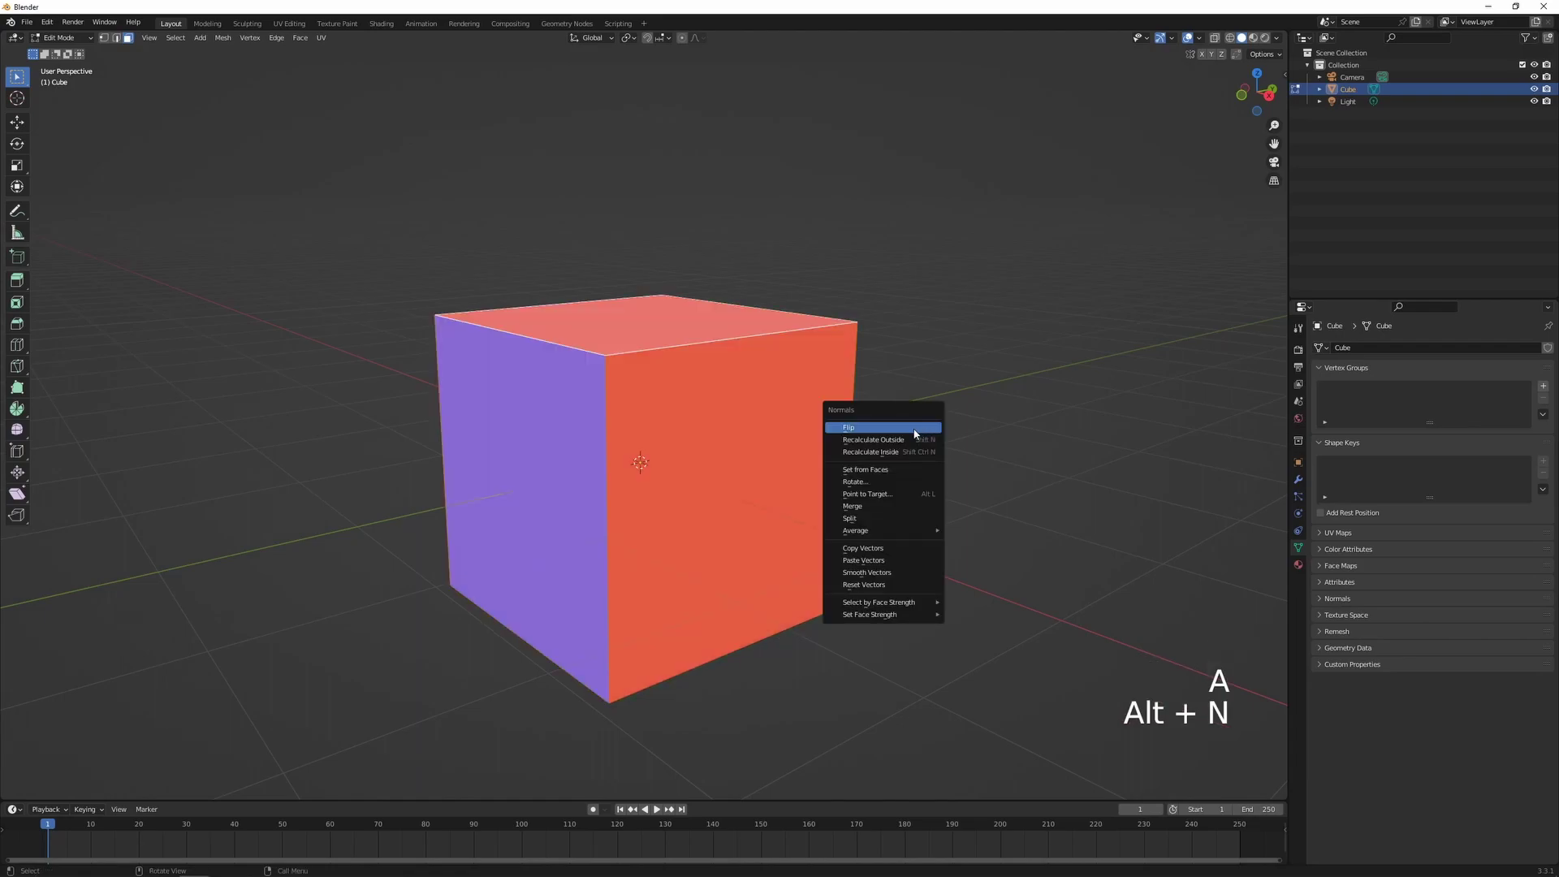
left_click(910, 443)
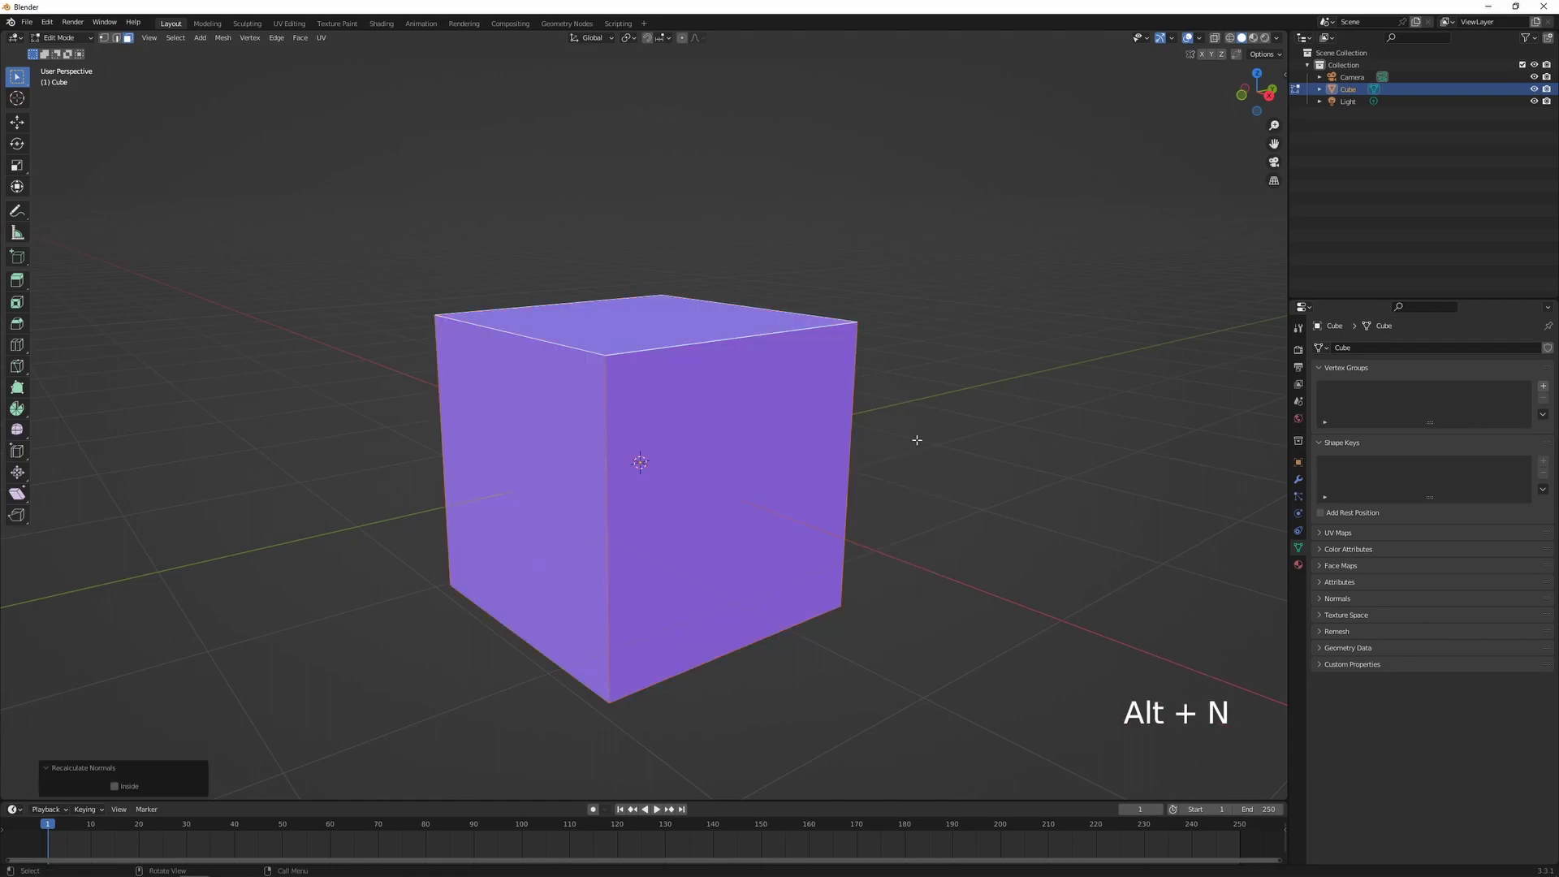
key("alt+a")
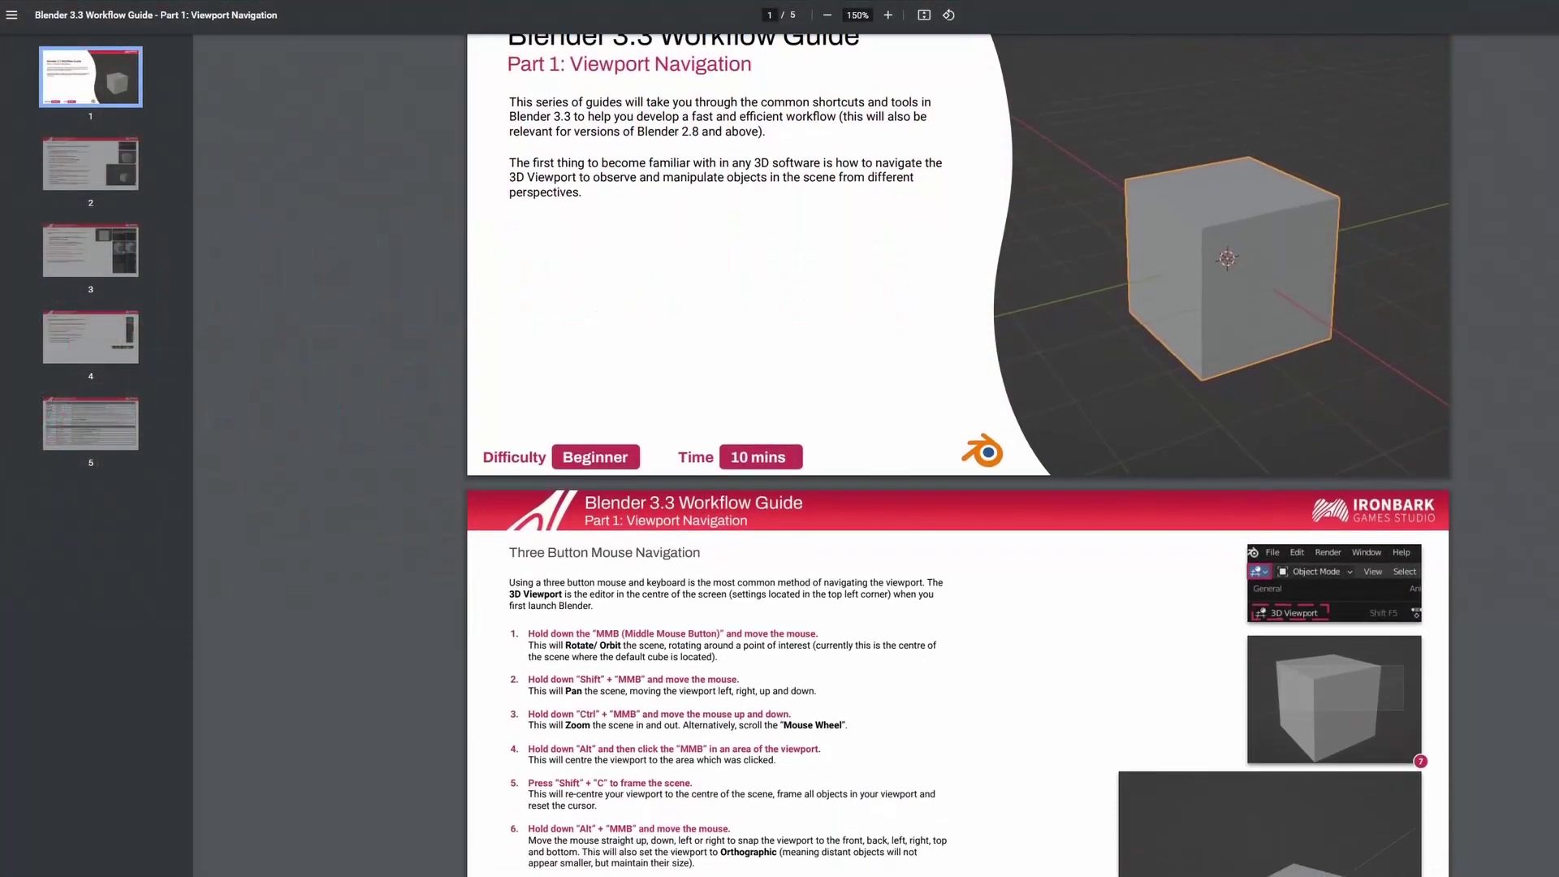
Step: Page through the Blender 3.3 Workflow Guide Part 1: Viewport Navigation PDF to its shortcut tables
scroll(958, 455, "down", 20)
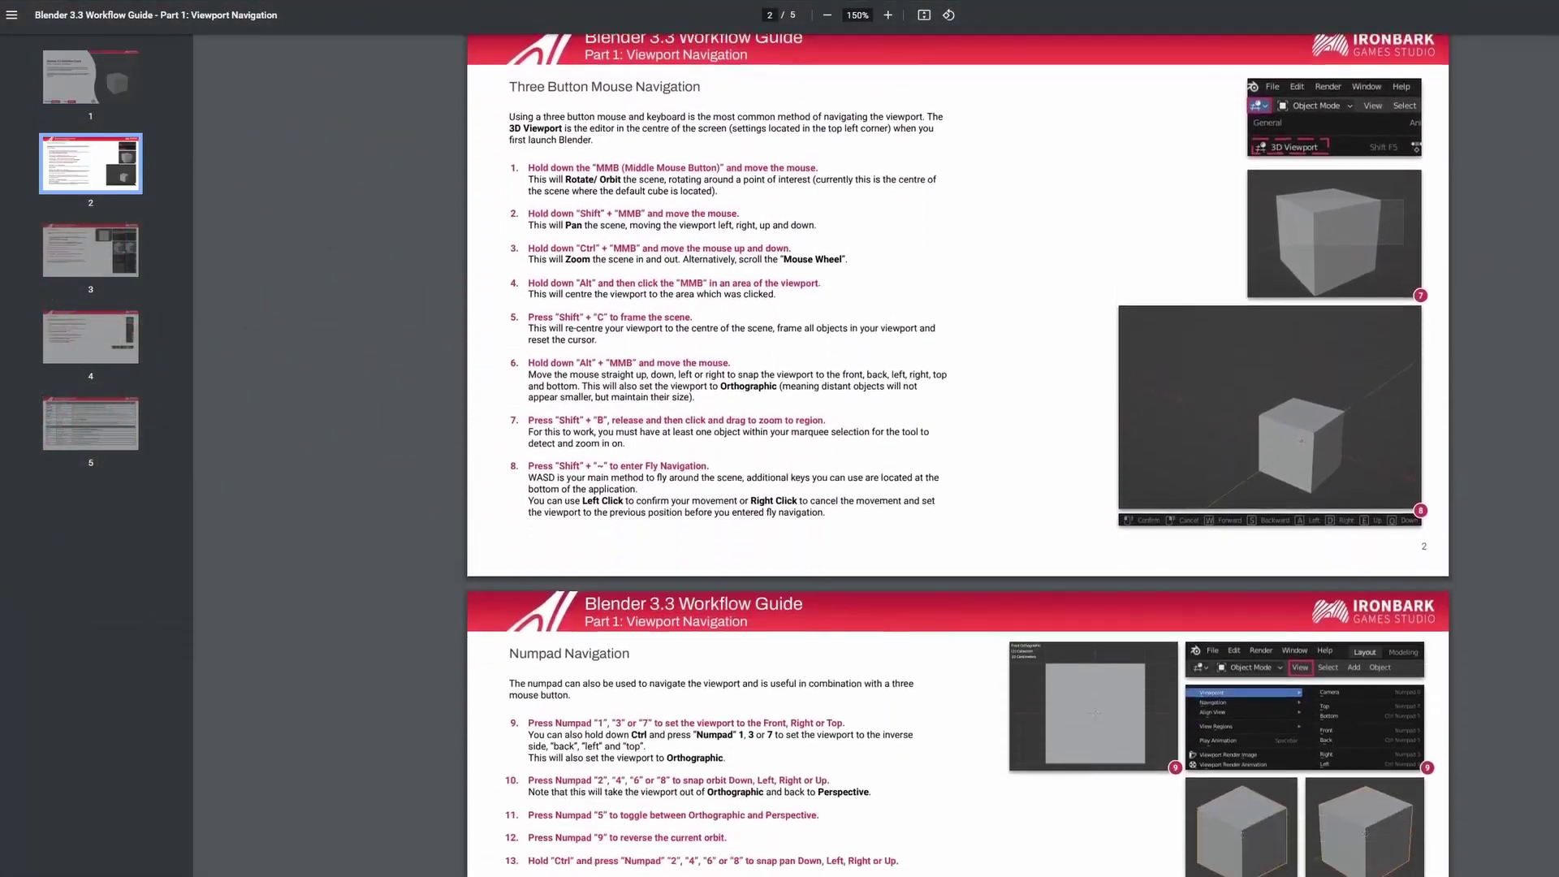
scroll(959, 455, "down", 15)
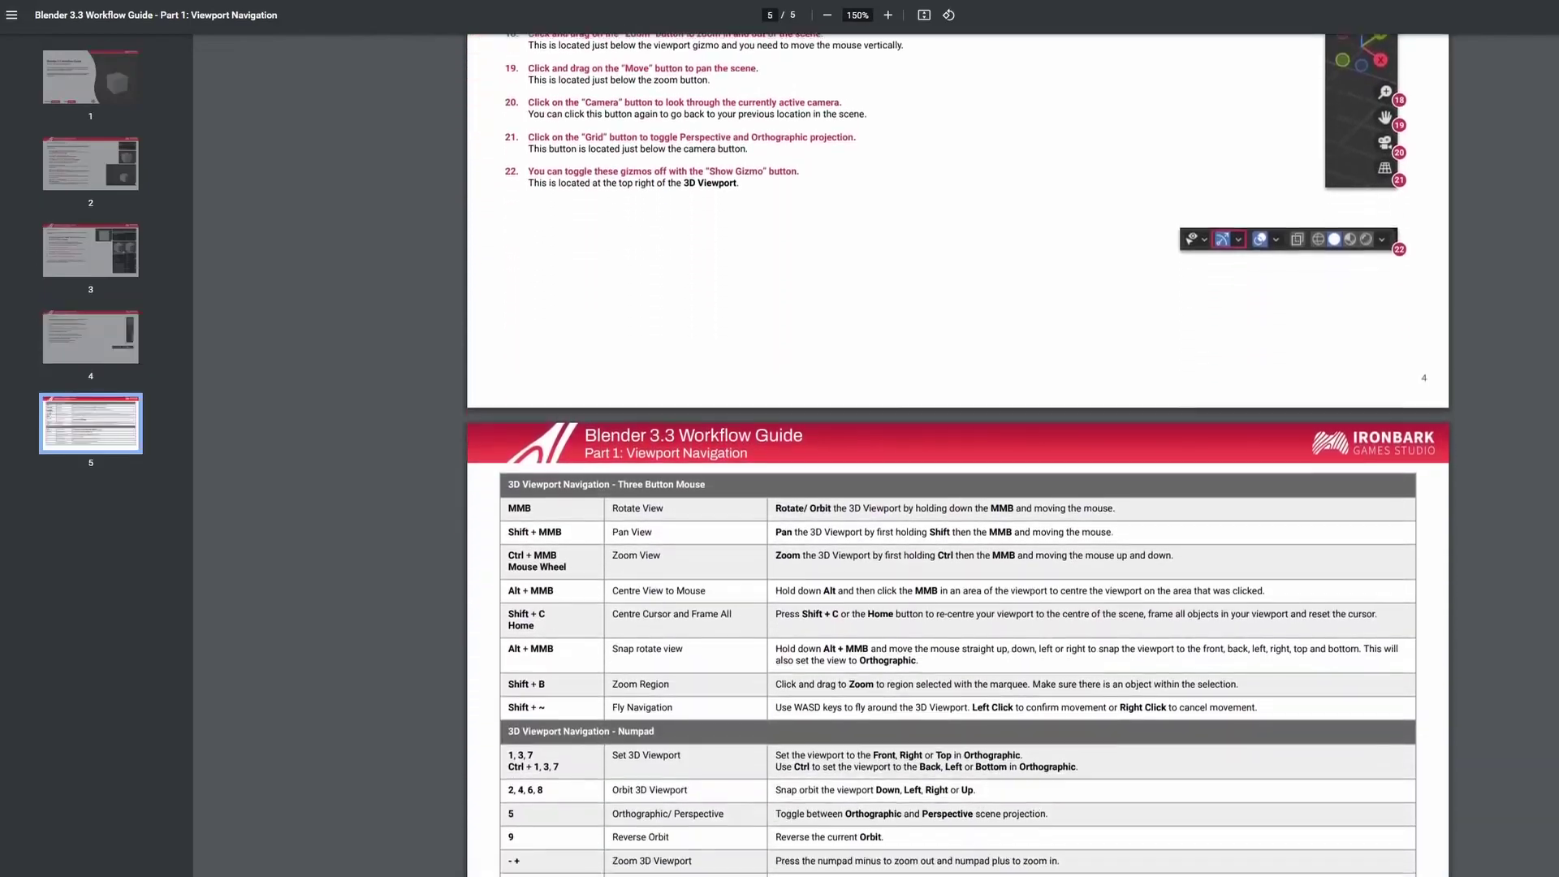